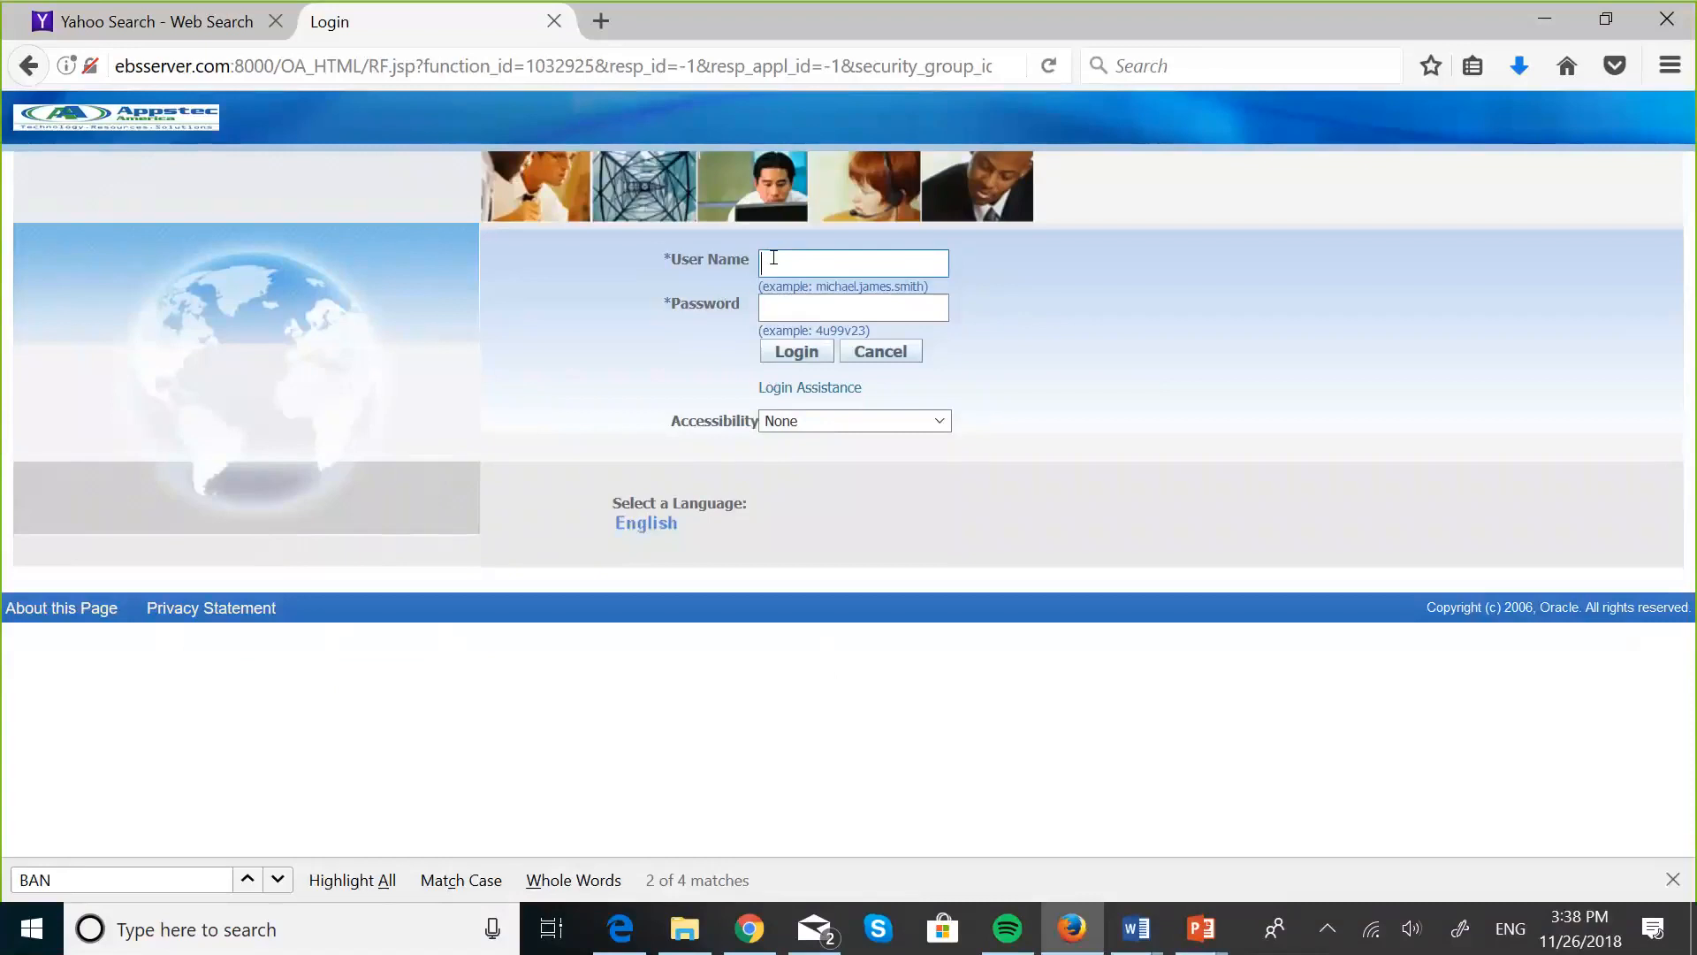
# - Log in to the E-Business Suite with the saved user name
pyautogui.write('bob')
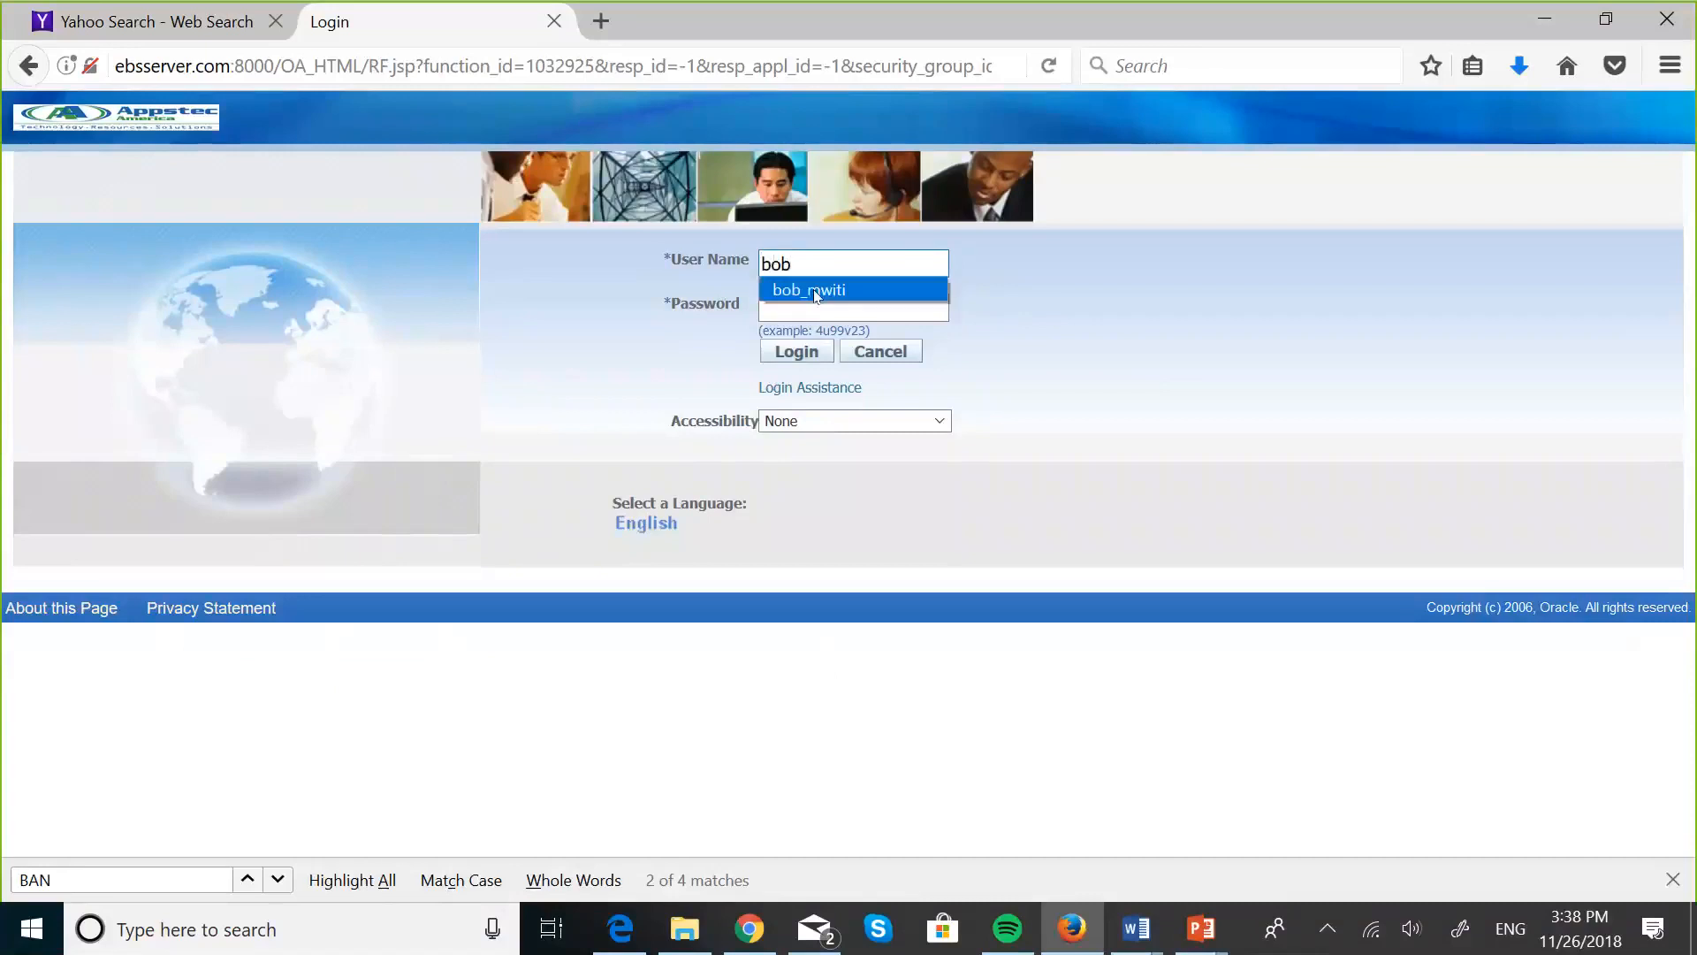
pyautogui.click(810, 289)
pyautogui.click(806, 352)
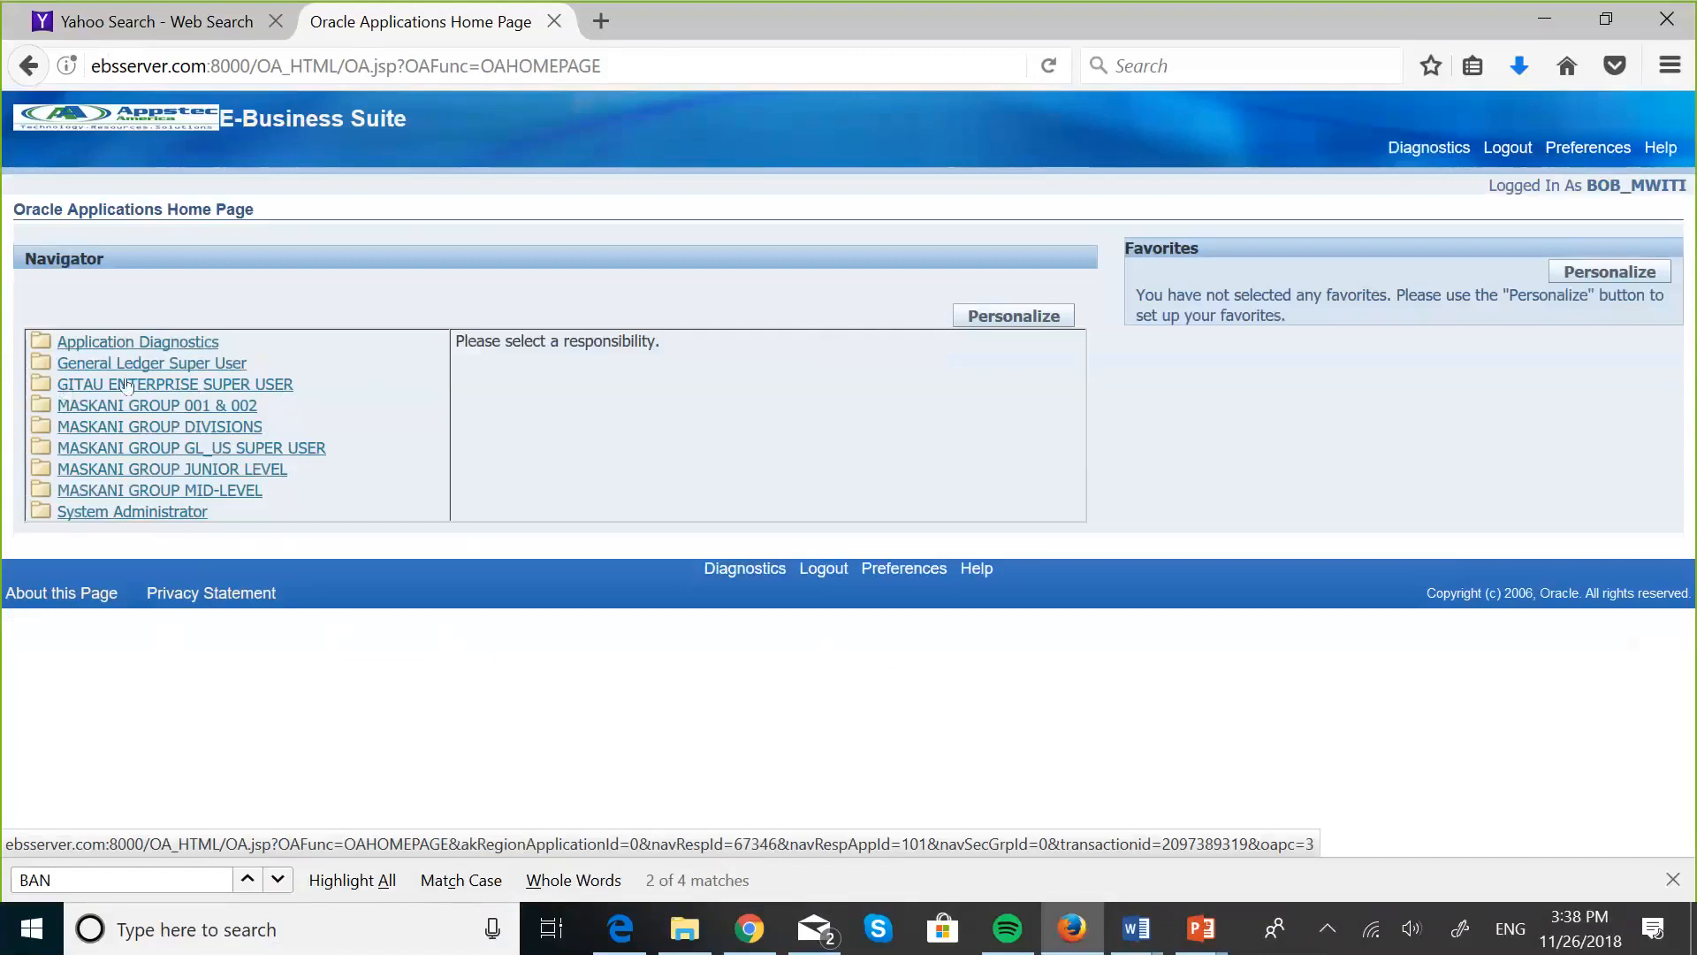
# - Open Accounting Setups in the Accounting Setup Manager under the GITAU ENTERPRISE SUPER USER responsibility
pyautogui.click(254, 385)
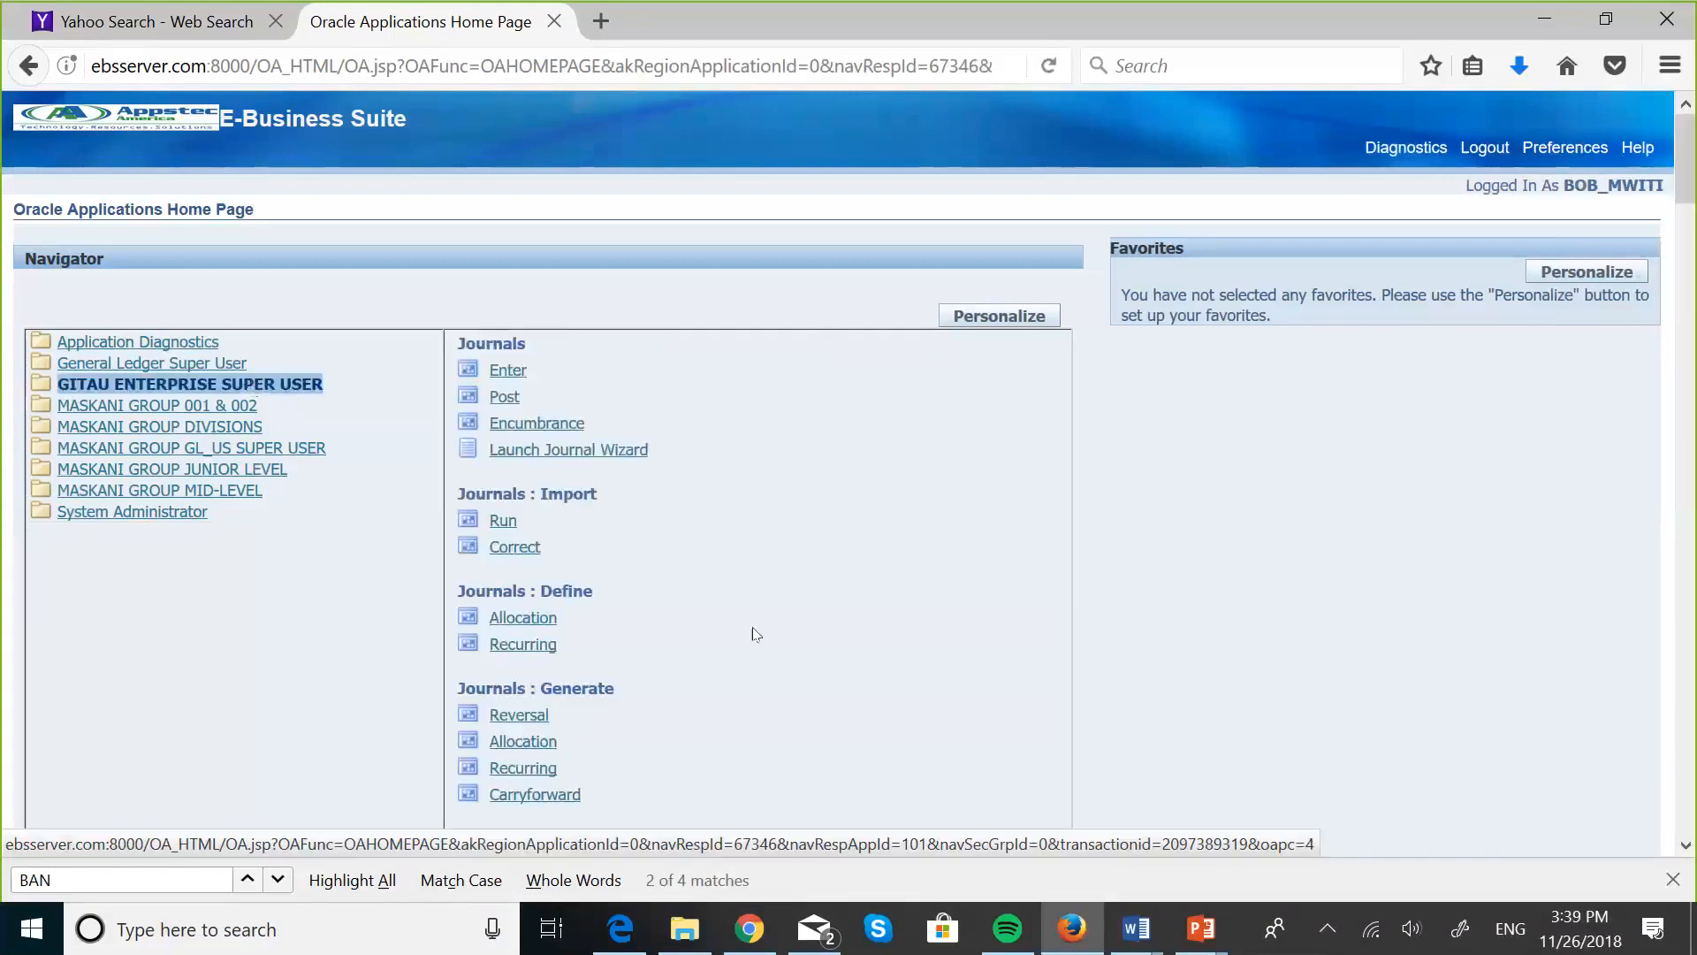
pyautogui.scroll(-10, 756, 633)
pyautogui.scroll(-12, 756, 634)
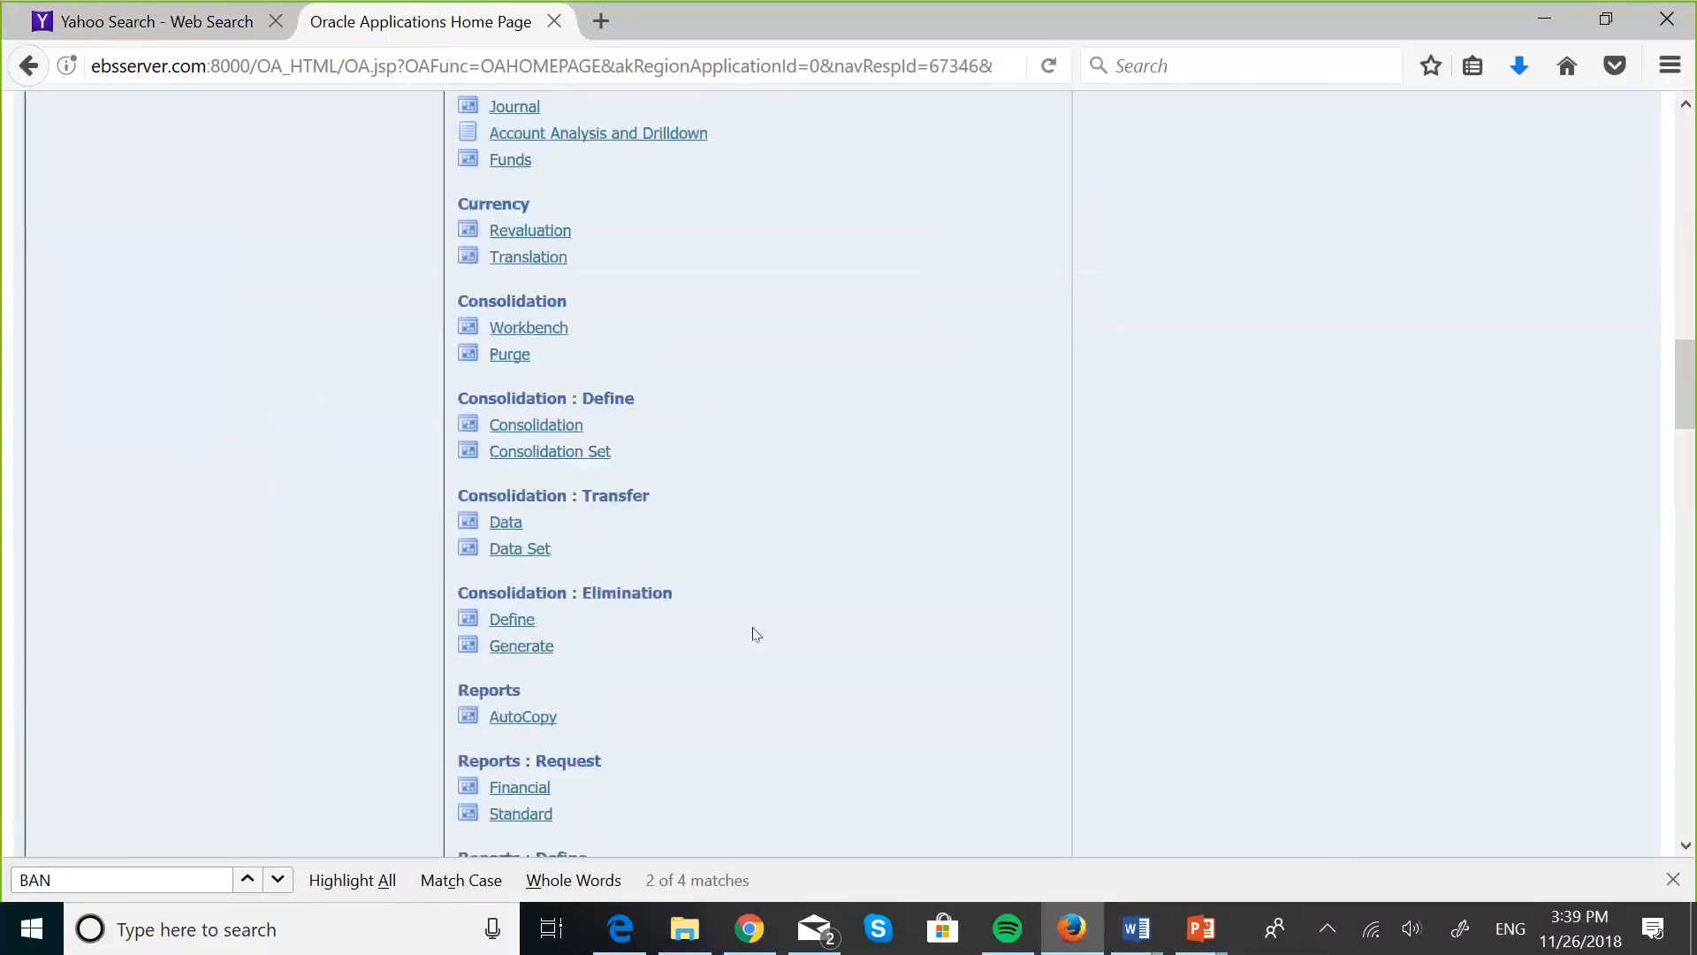
pyautogui.scroll(-3, 756, 634)
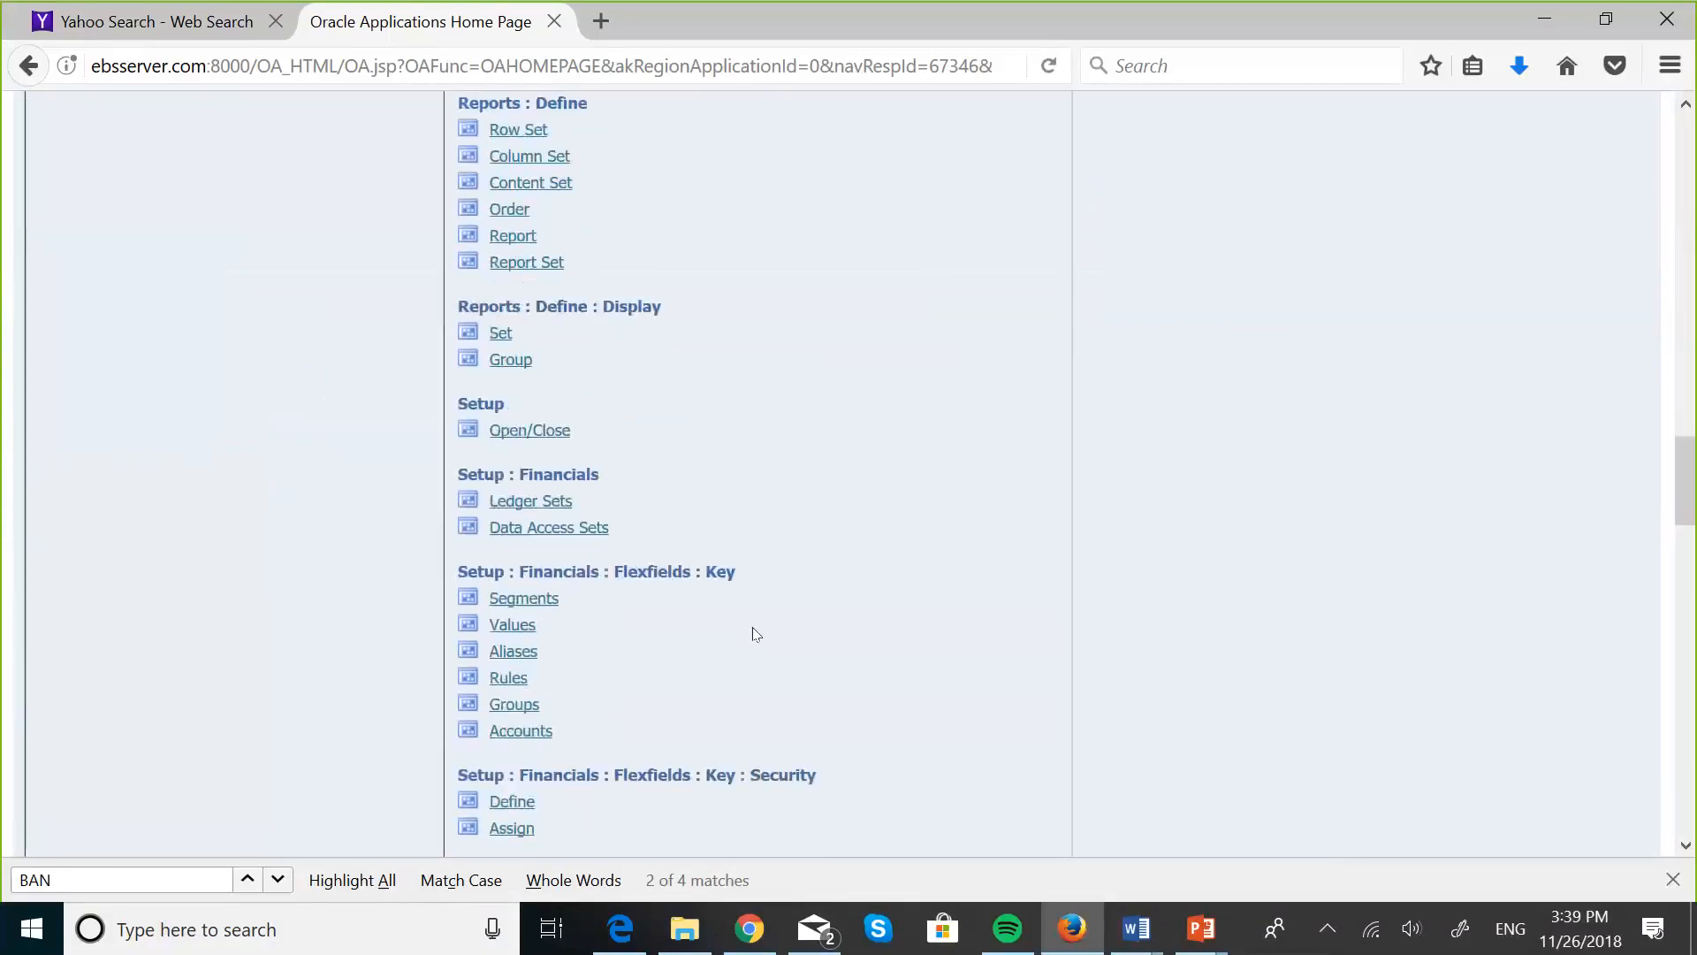
pyautogui.scroll(-15, 755, 634)
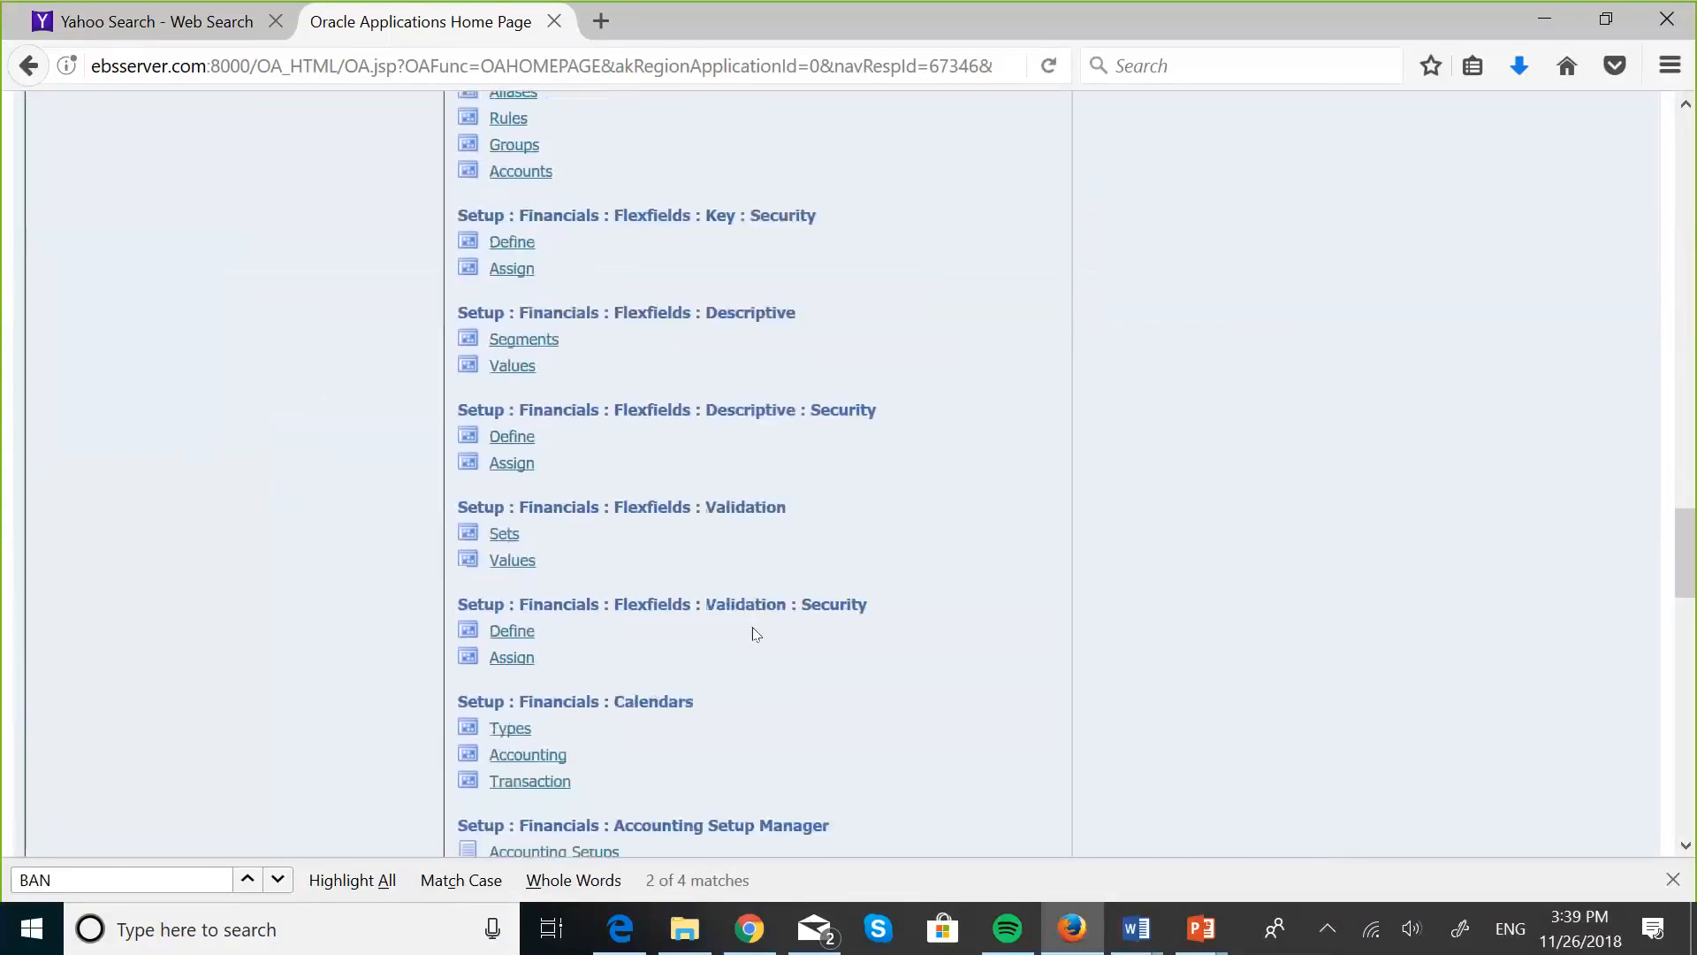
pyautogui.click(581, 575)
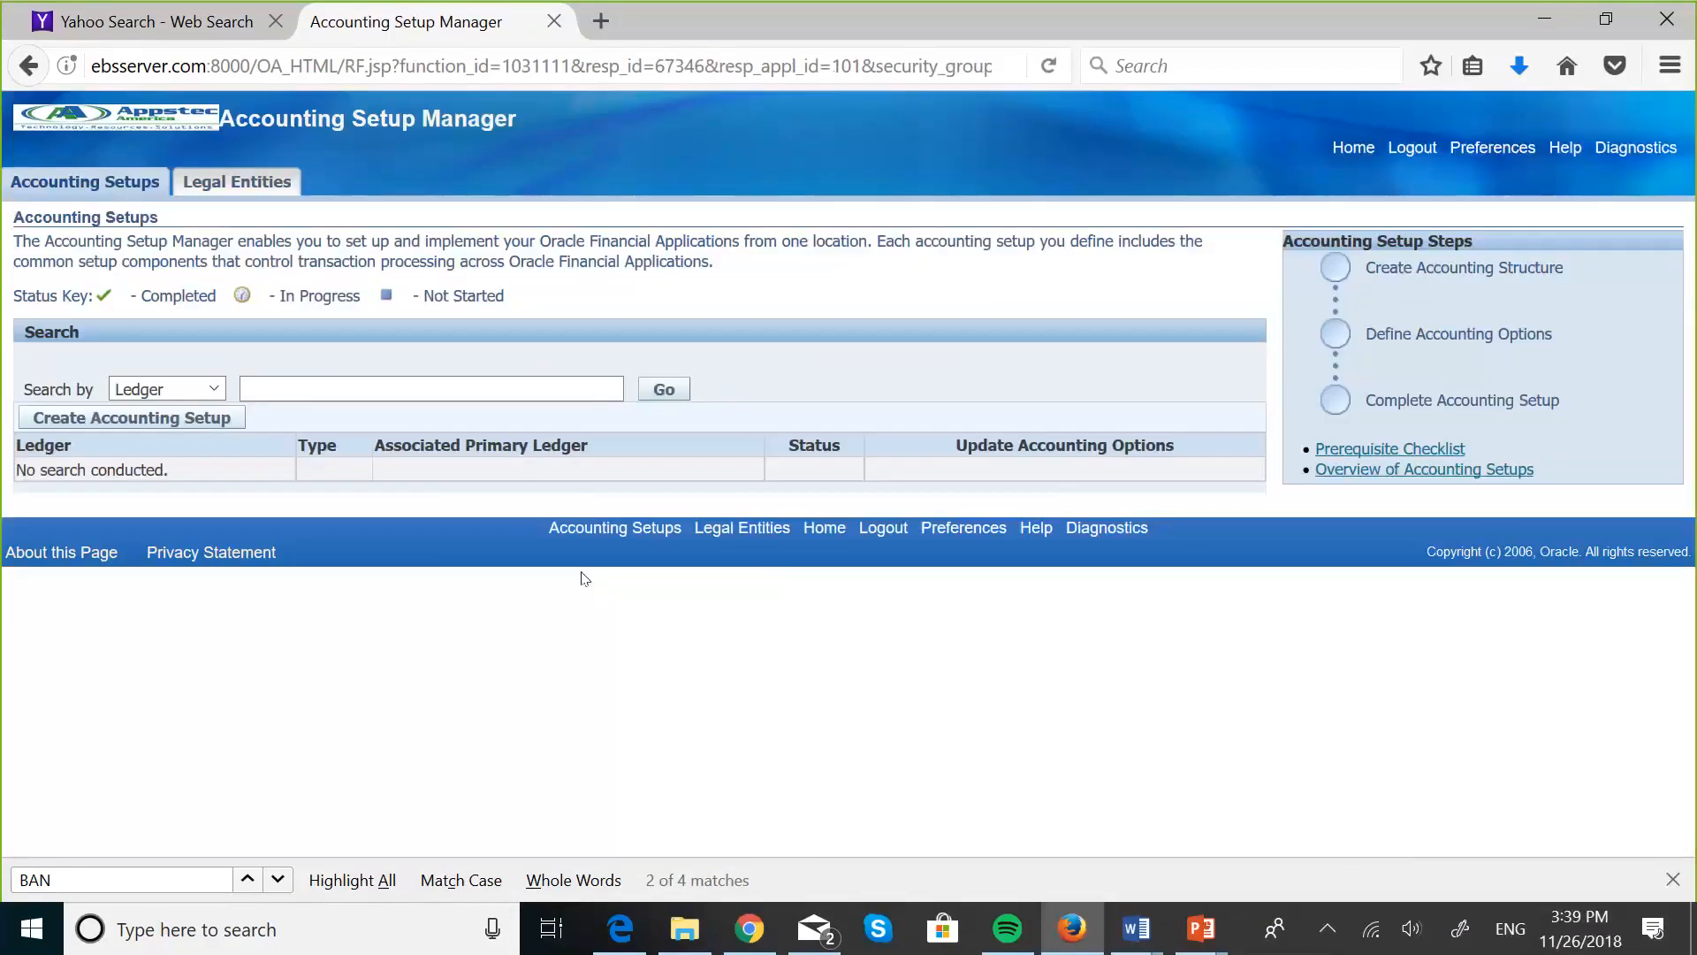
# - Search the ledgers for "git" and open the accounting options of the primary ledger Gitau's Ledger
pyautogui.click(305, 378)
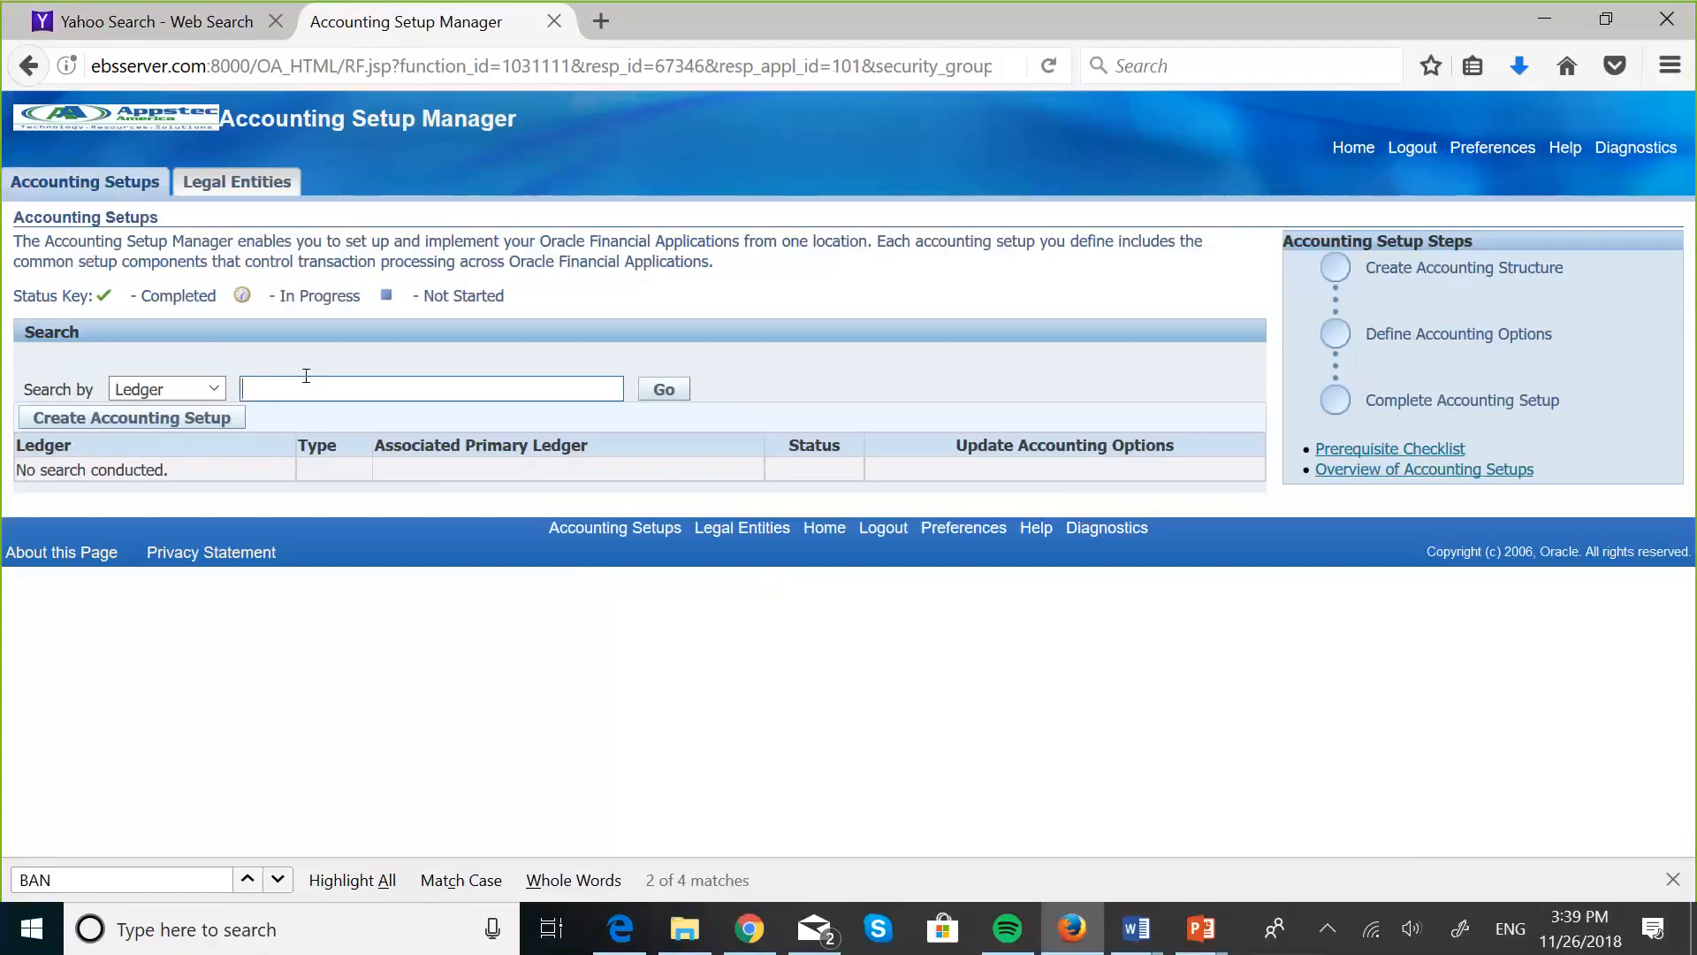
pyautogui.write('git')
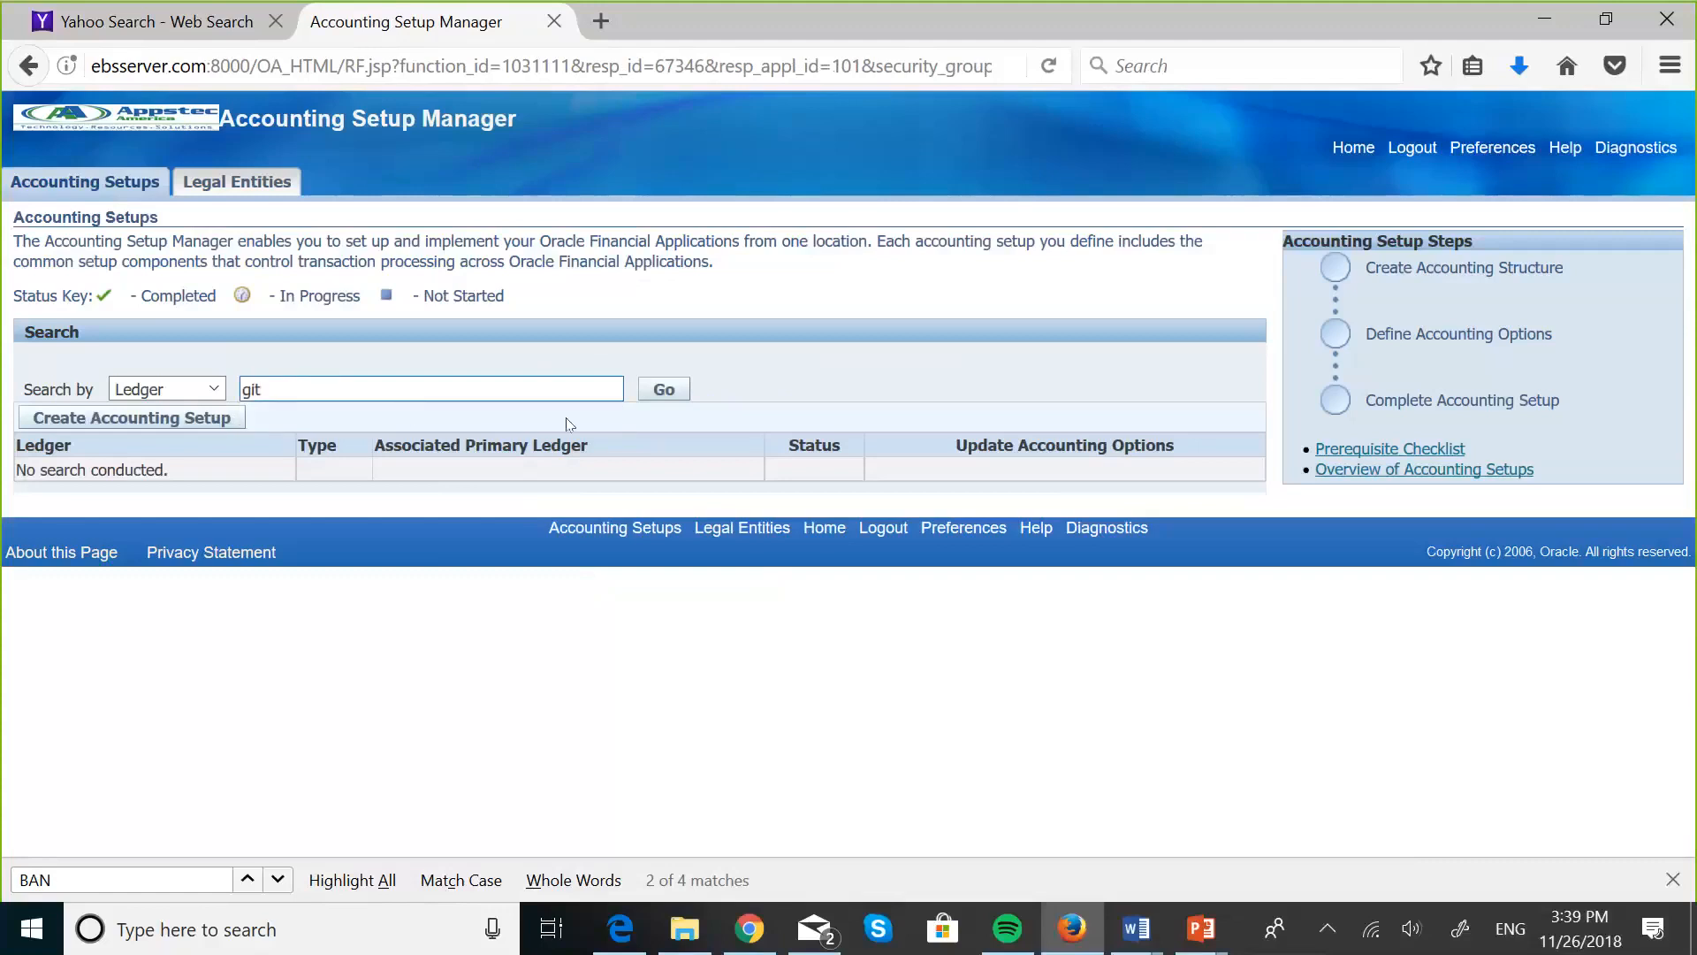
pyautogui.click(648, 392)
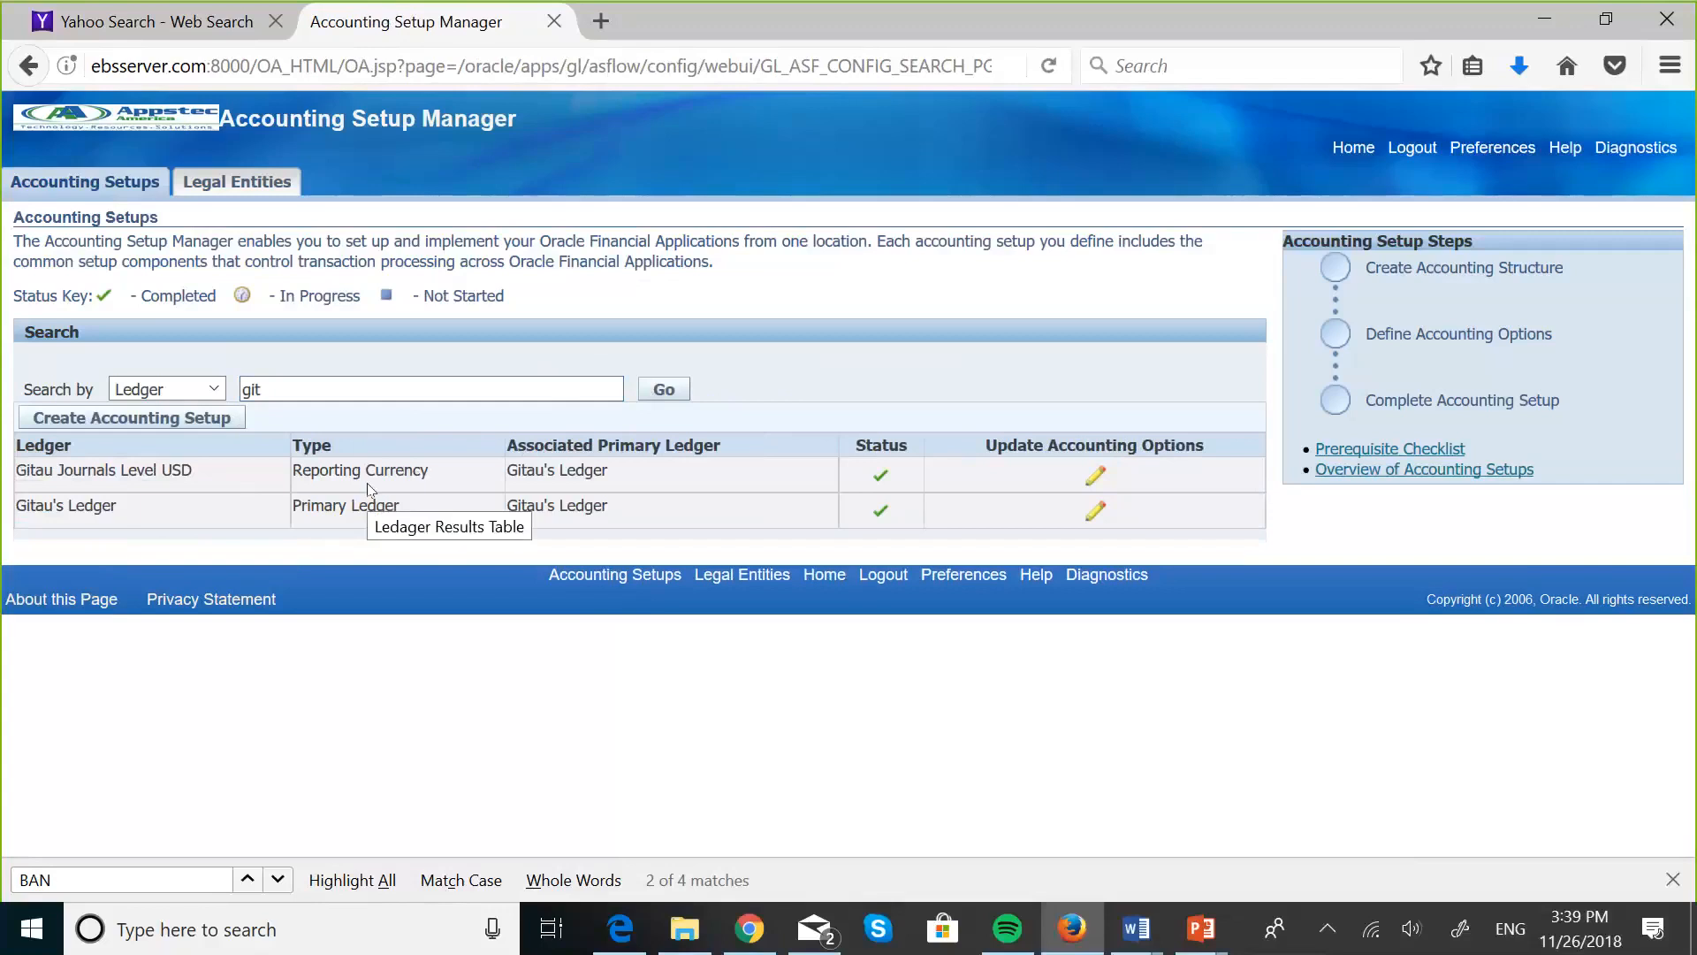
pyautogui.click(1094, 506)
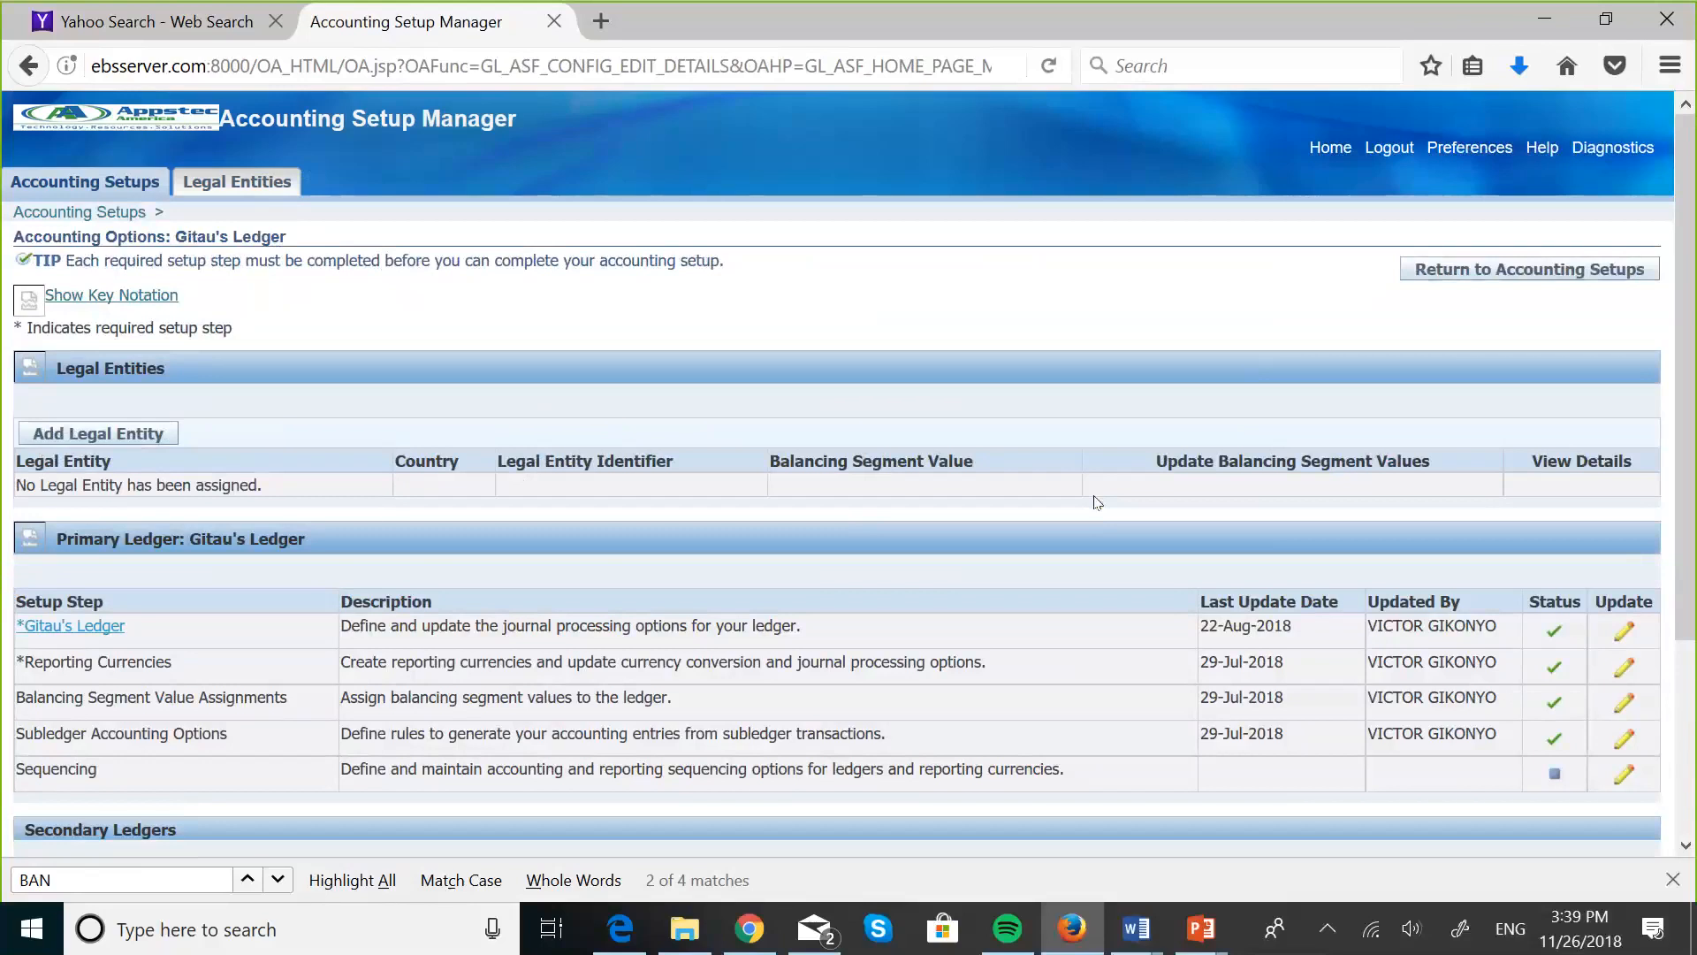
# - Start adding a secondary ledger to Gitau's Ledger and name it GITAU SECONDARY LEDGER
pyautogui.scroll(-3, 953, 480)
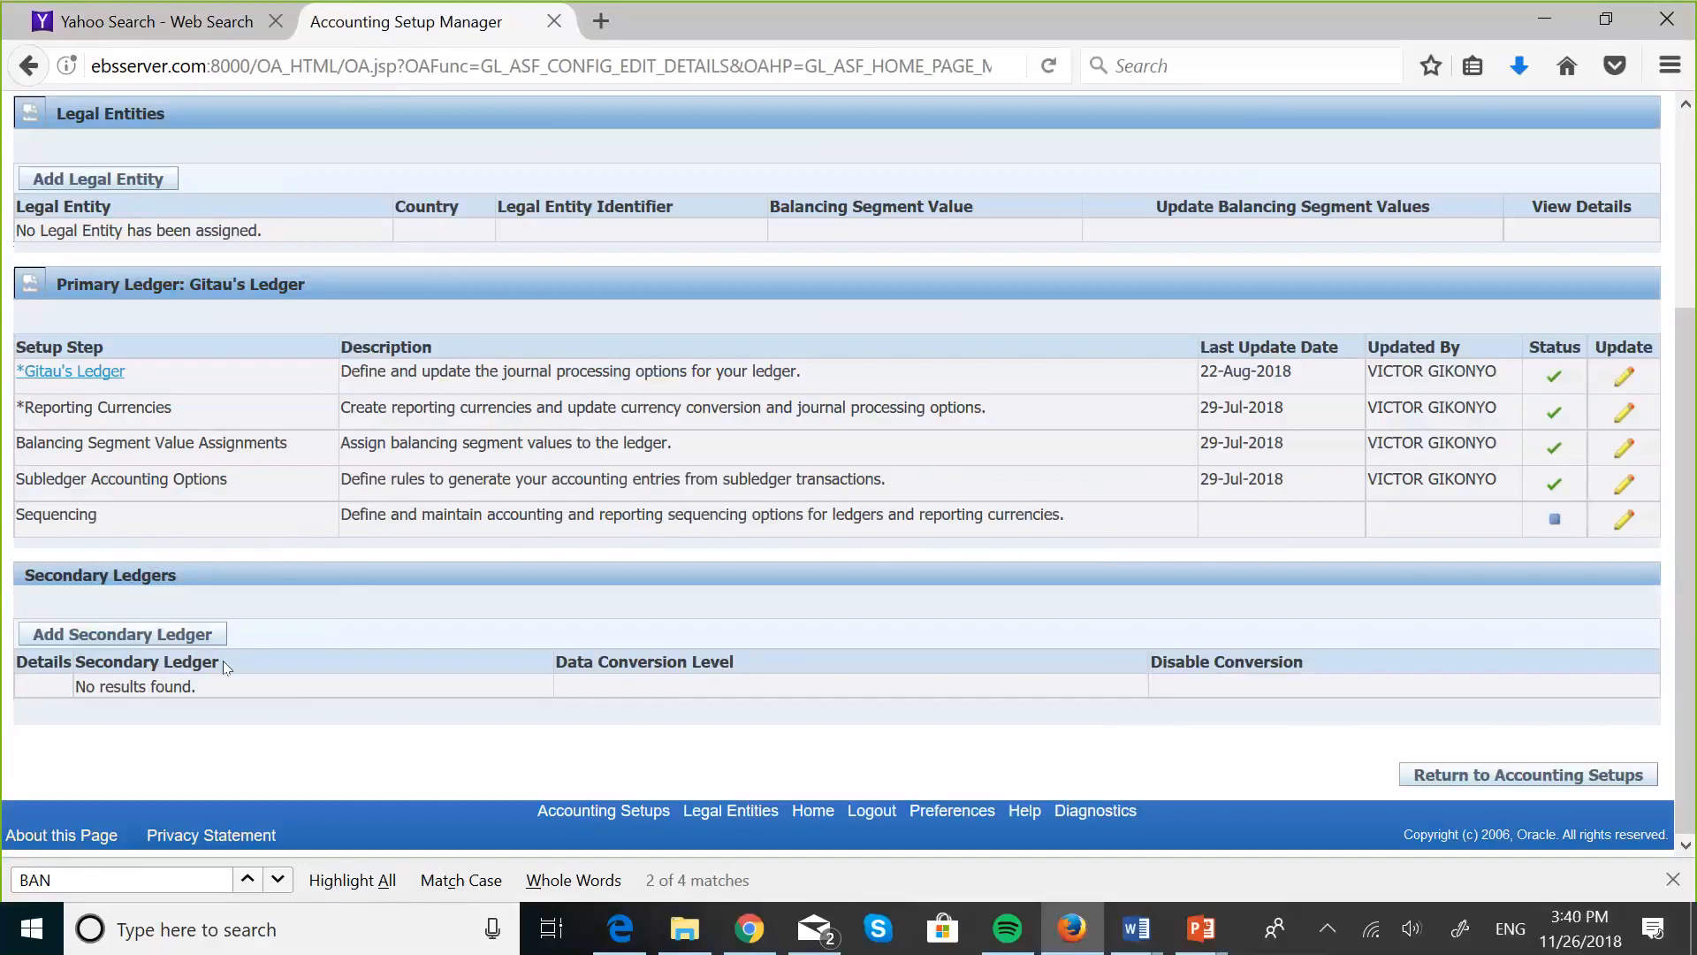
pyautogui.click(197, 642)
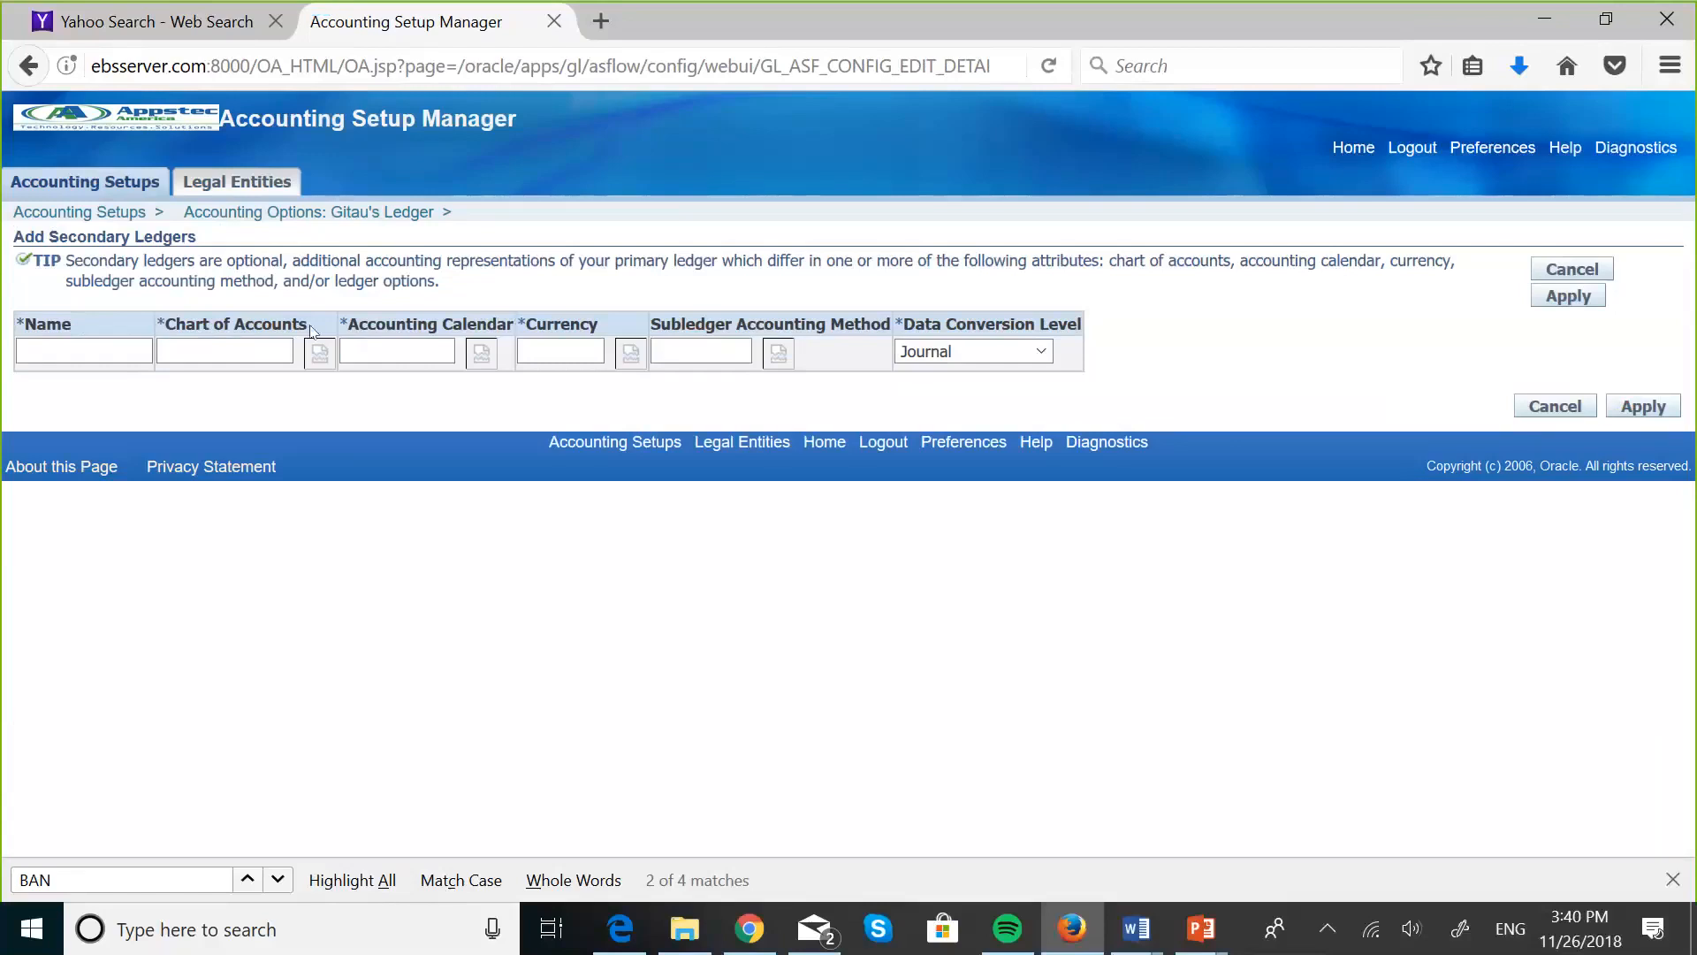
pyautogui.click(104, 353)
pyautogui.press('capslock')
pyautogui.write('GITAU SECONDAR')
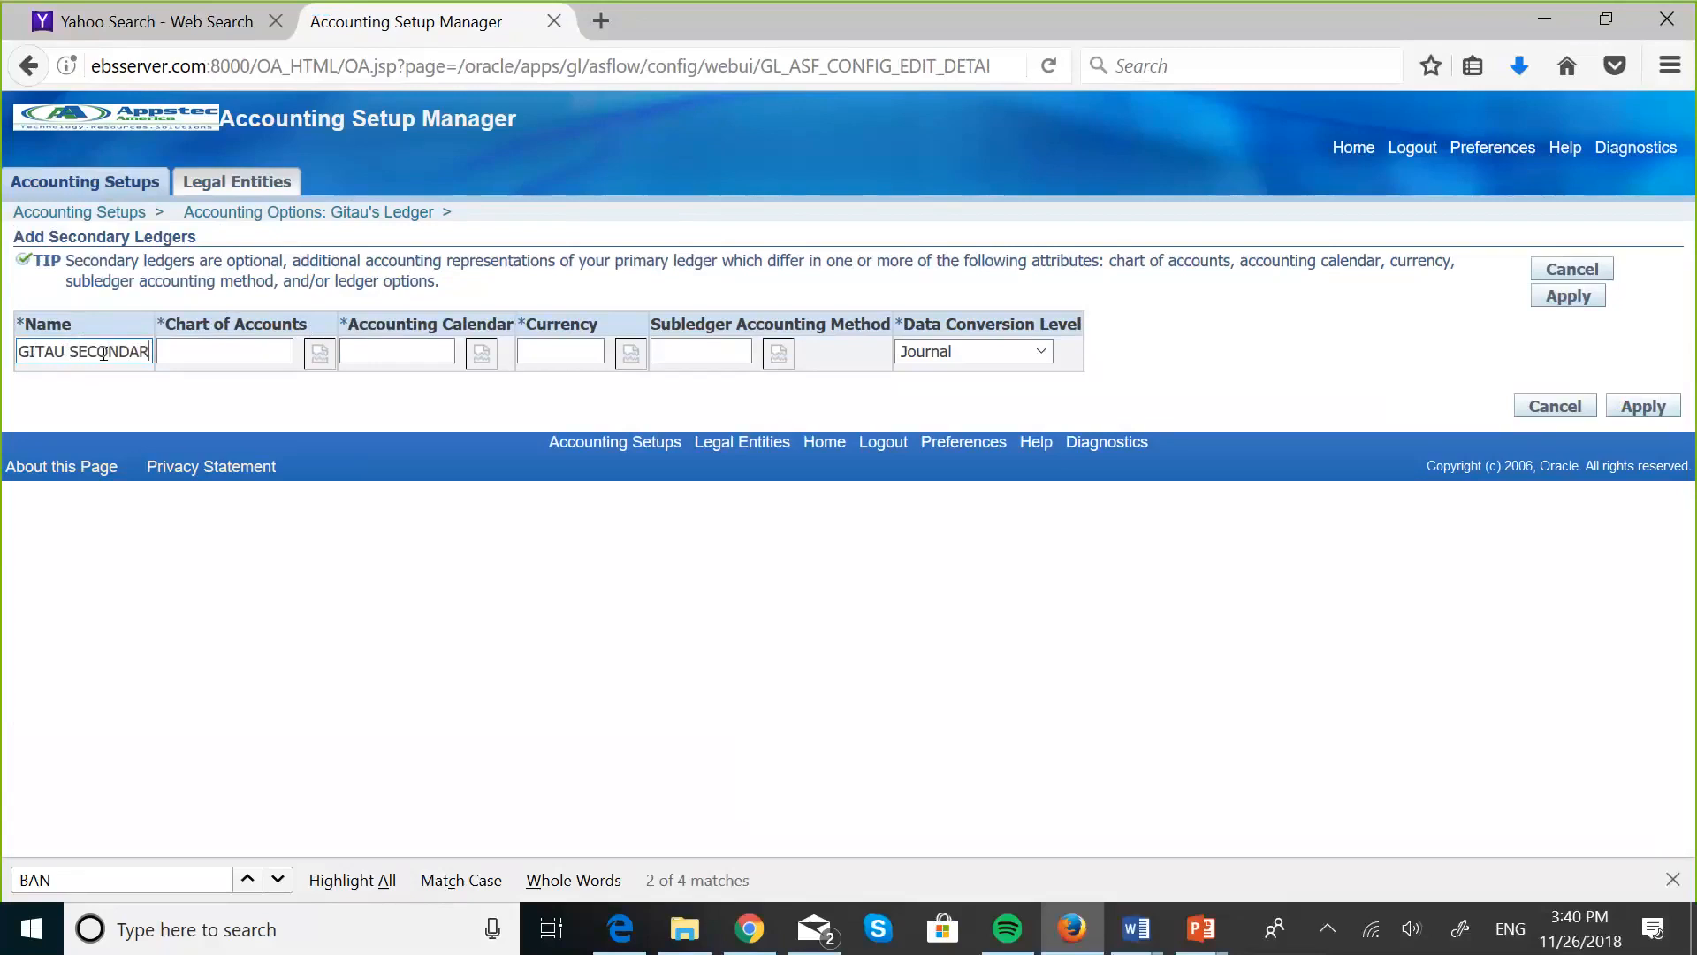
pyautogui.write('Y LEDGER')
# - Set the secondary ledger's chart of accounts to MASKANI GROUP COA, and cancel adding the ledger
pyautogui.click(212, 339)
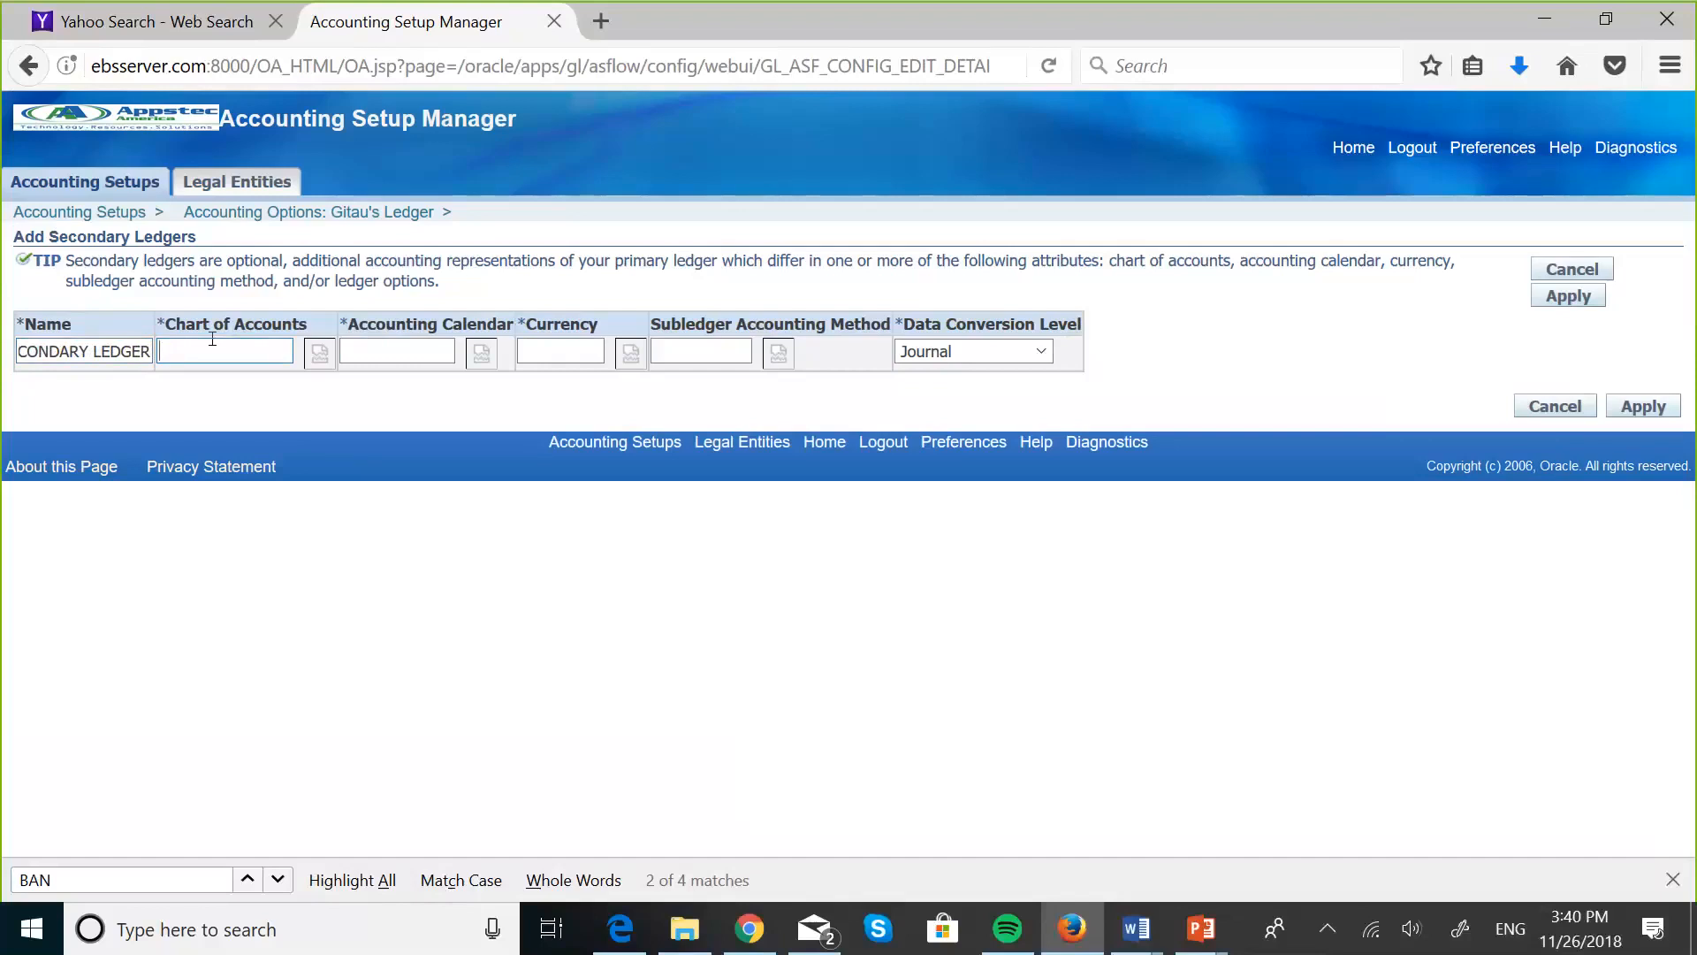
pyautogui.write('MA')
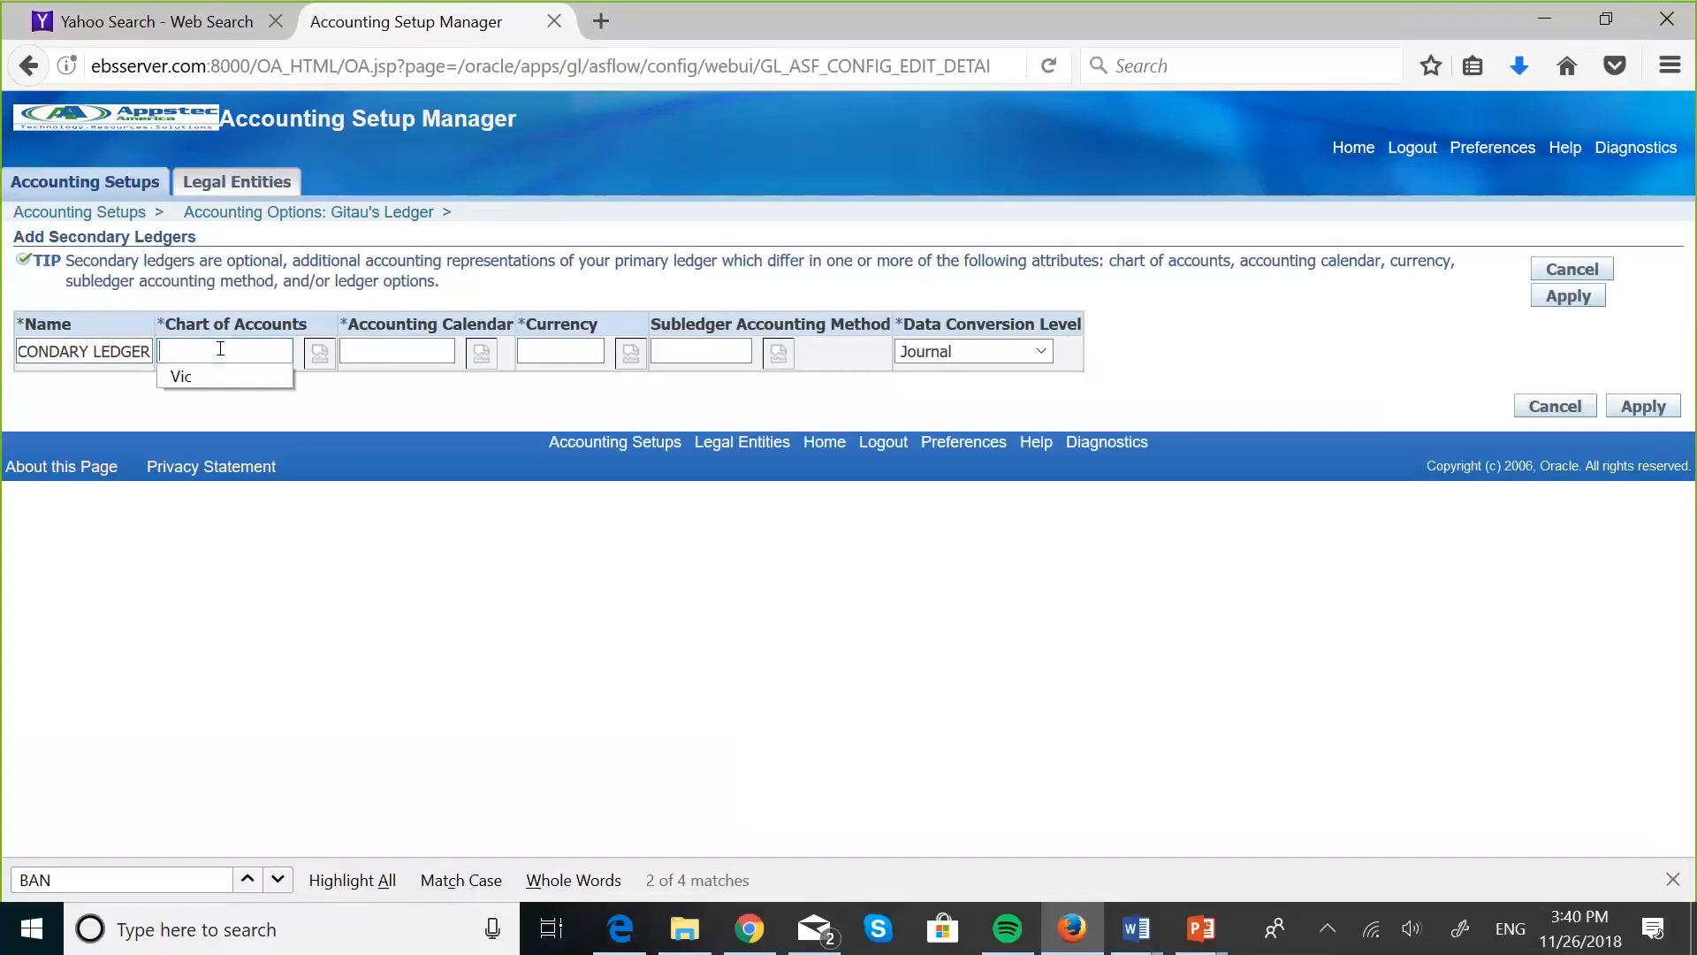
pyautogui.write('SK')
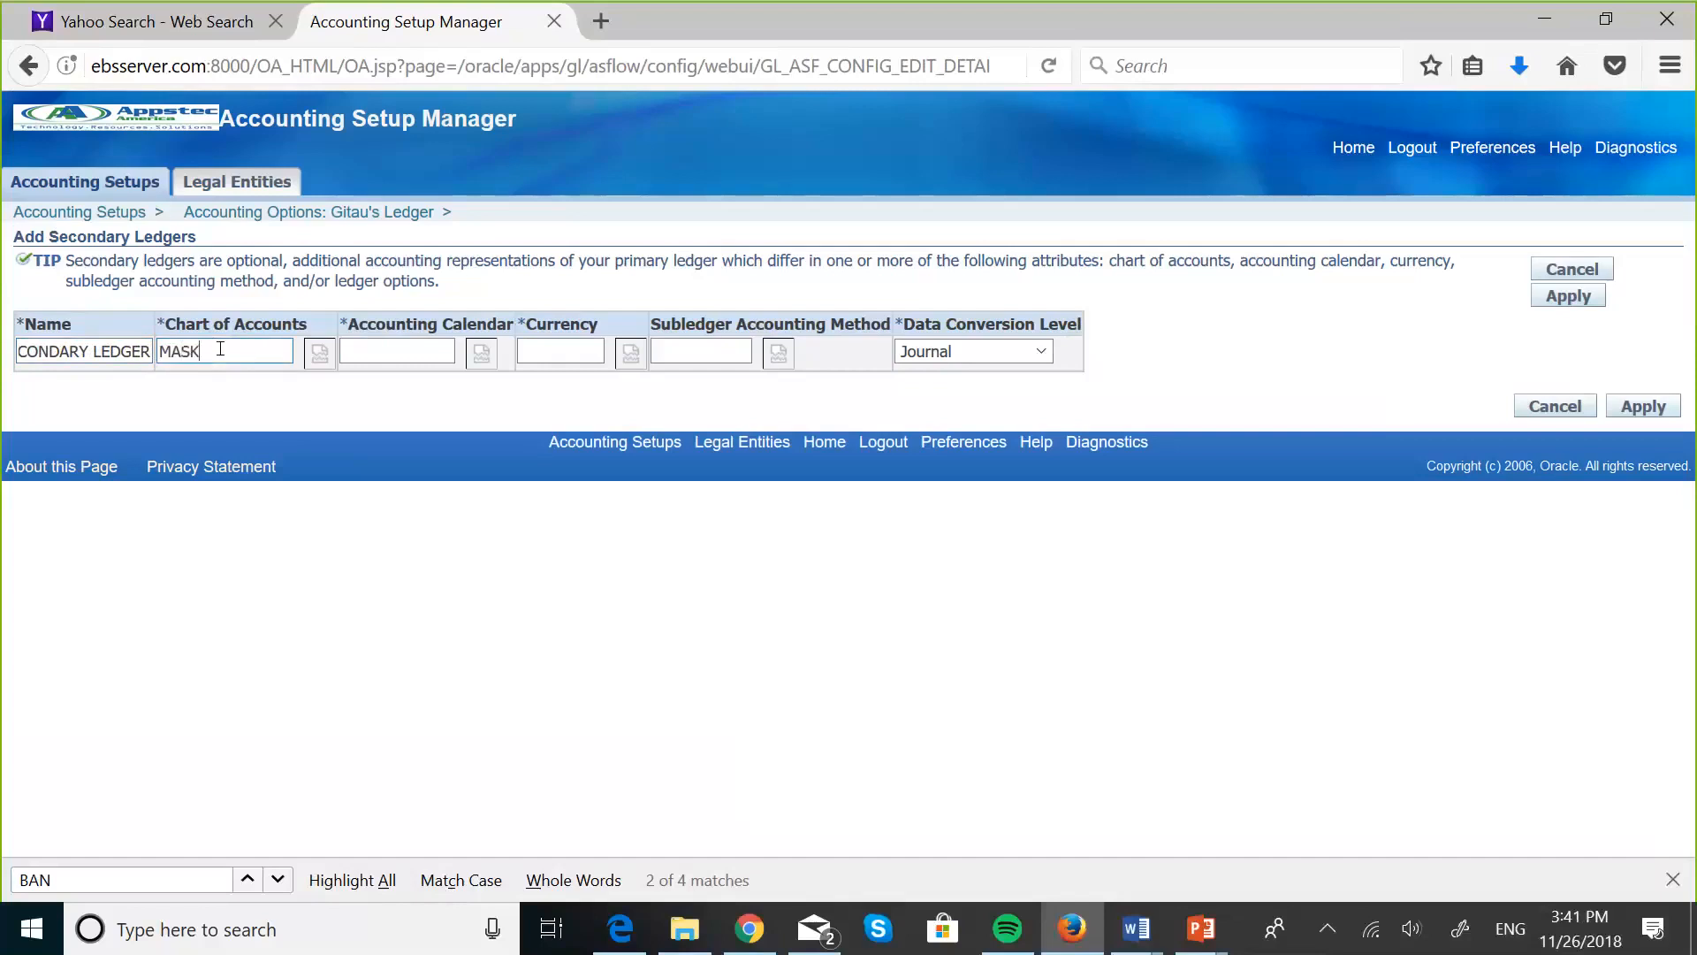
pyautogui.press('Tab')
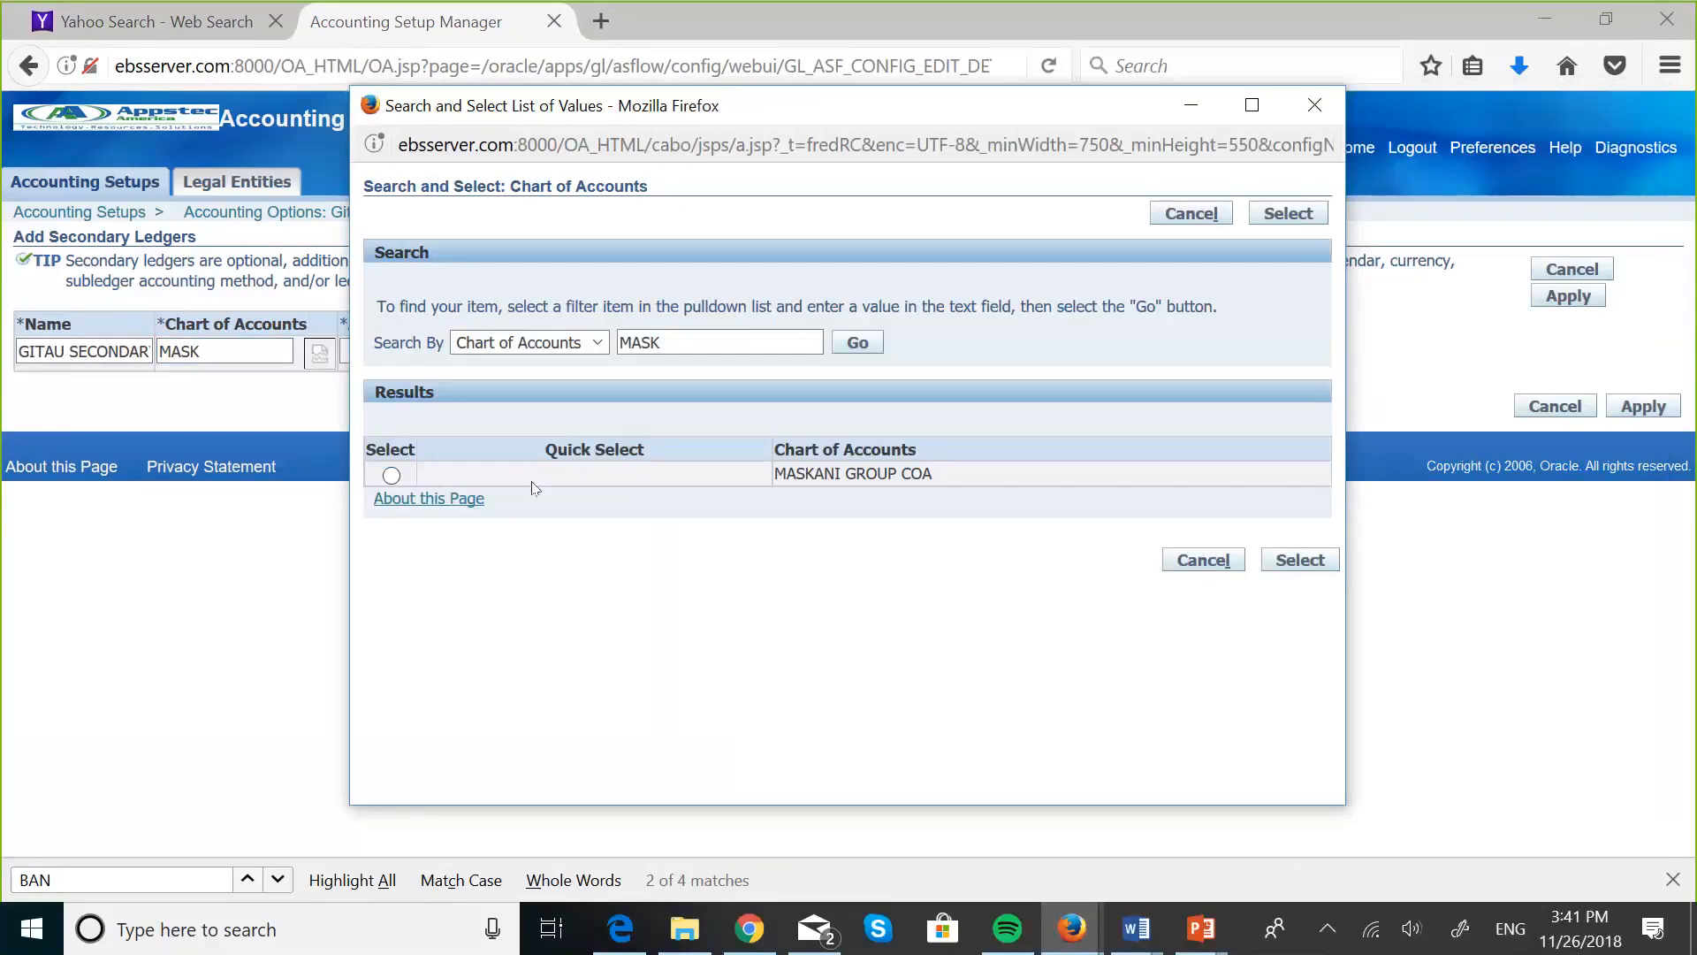
pyautogui.click(394, 479)
pyautogui.click(1309, 567)
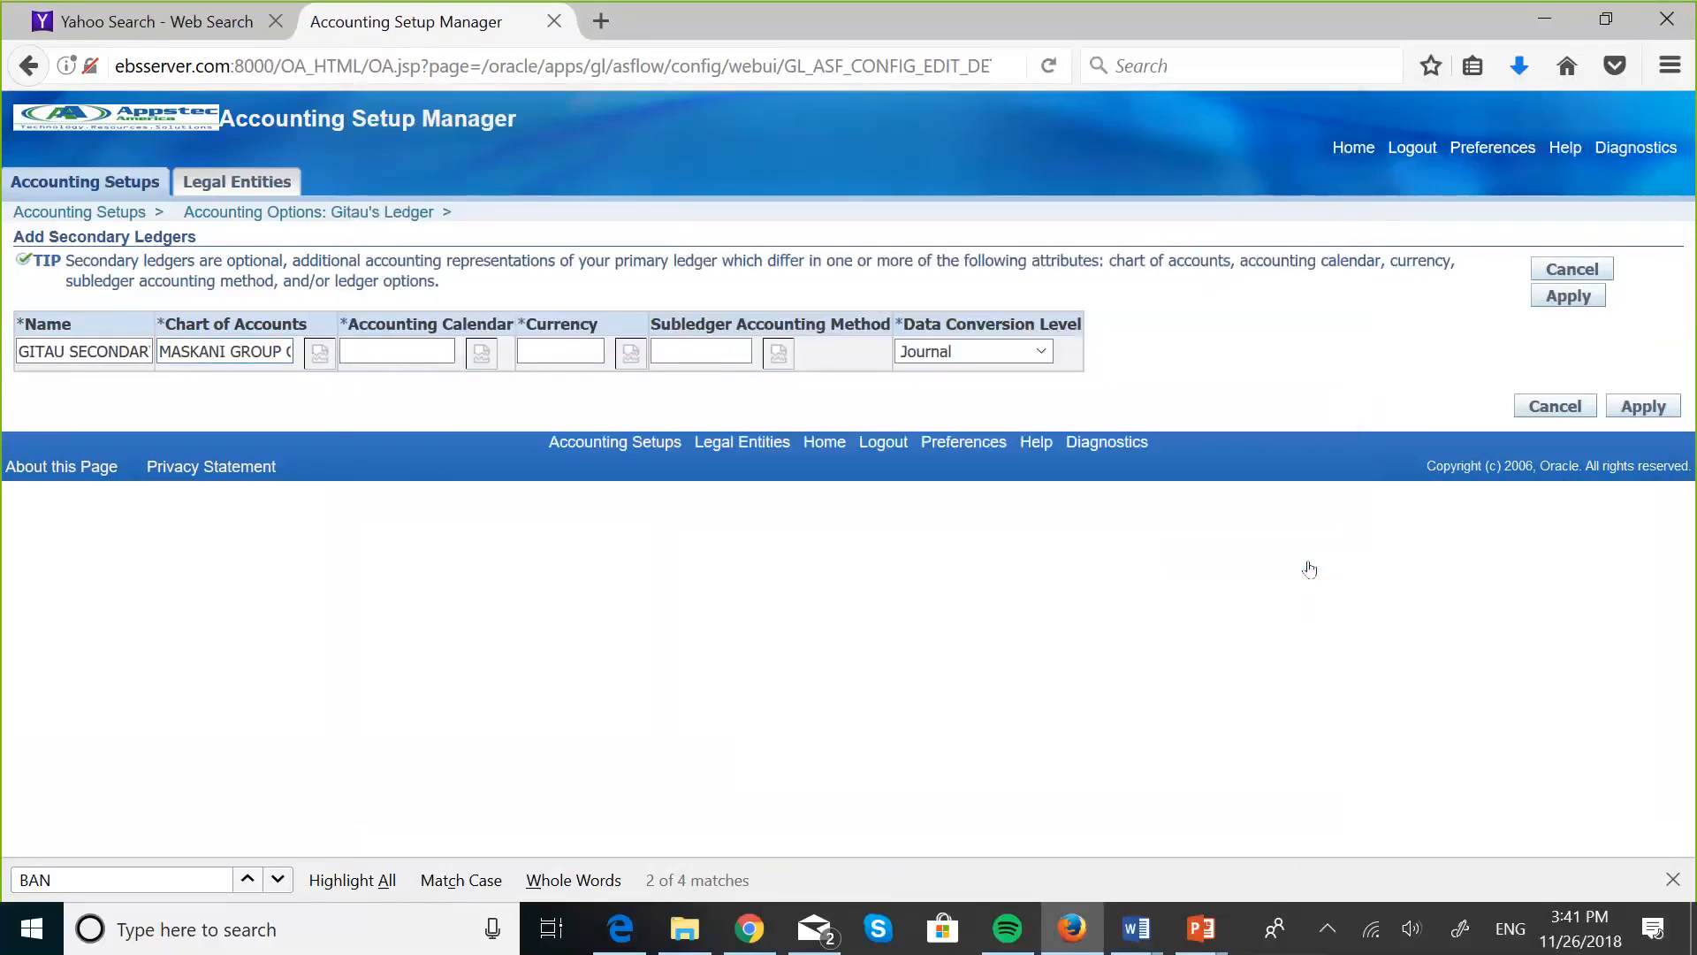
pyautogui.click(414, 346)
pyautogui.click(1565, 268)
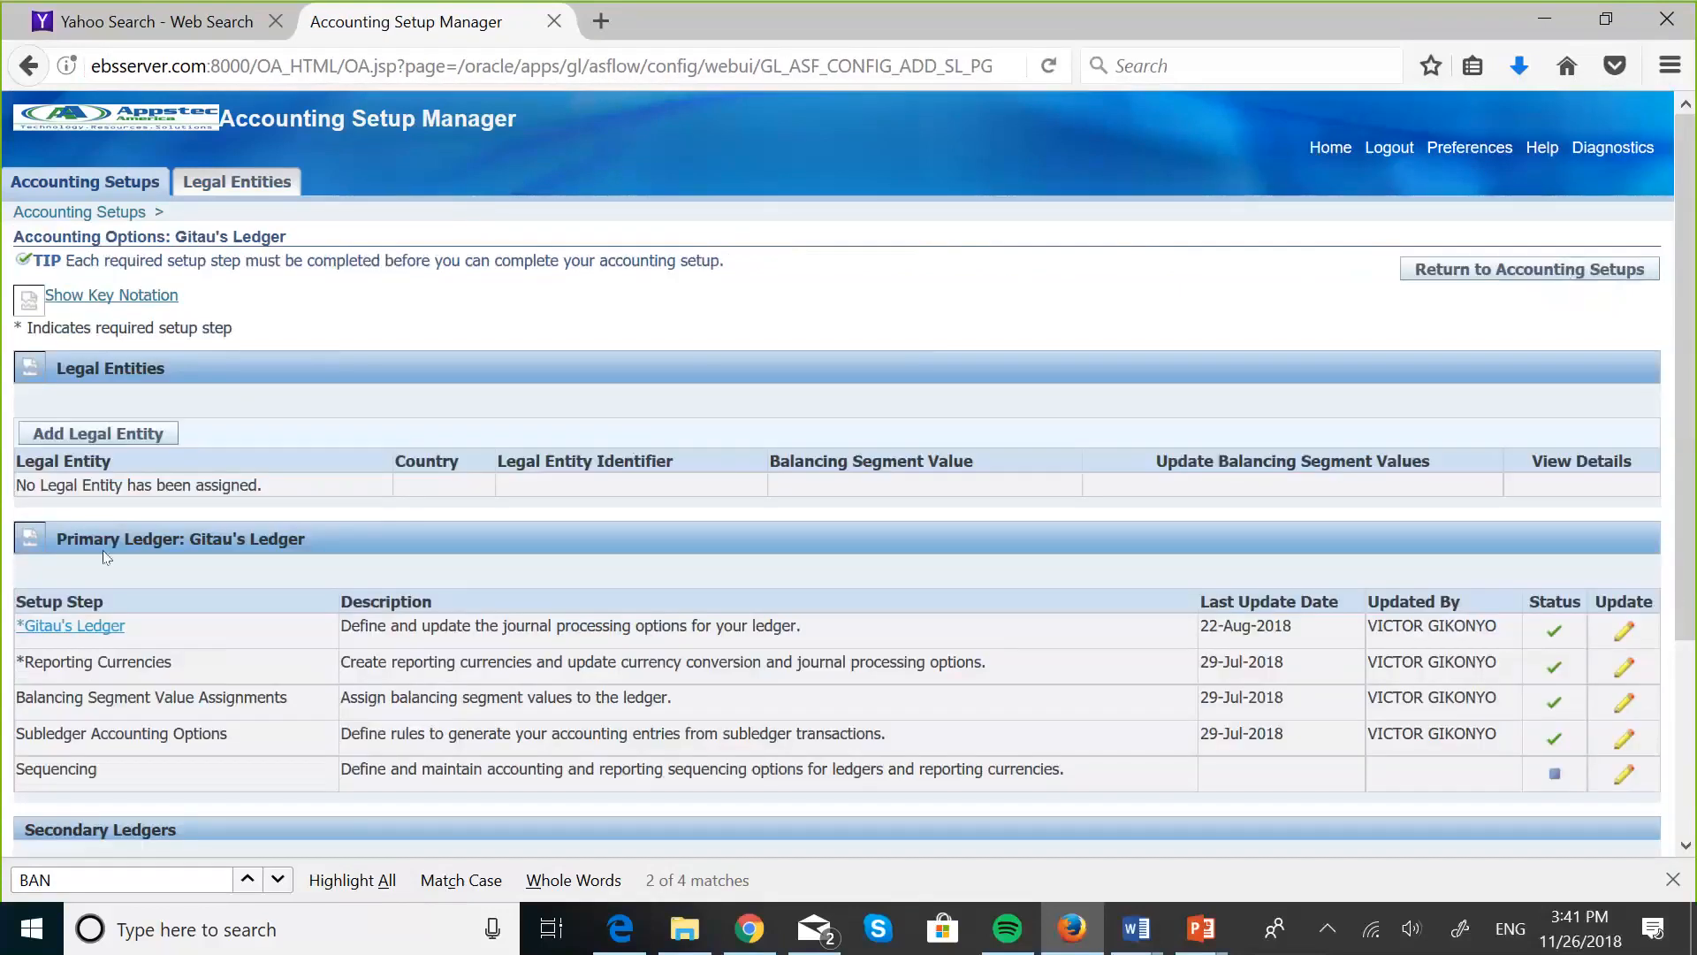
# - Review the standard information, accounting calendar and subledger accounting options of Gitau's Ledger, and return to its accounting options
pyautogui.click(70, 630)
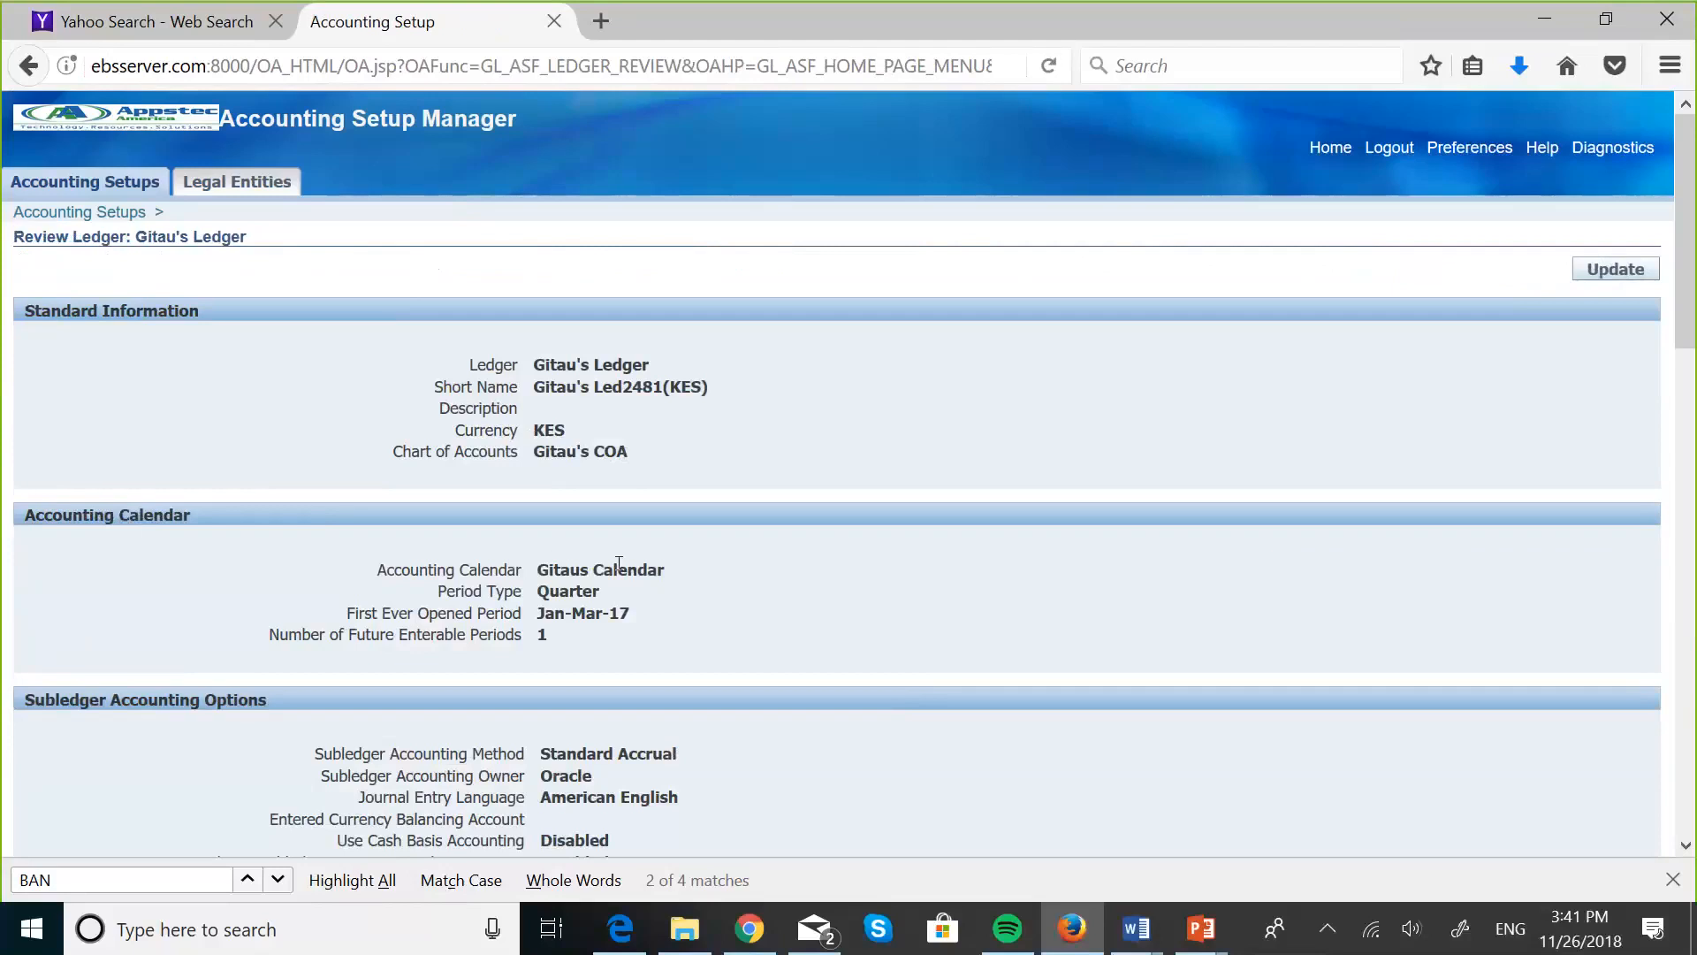
pyautogui.scroll(-1, 648, 658)
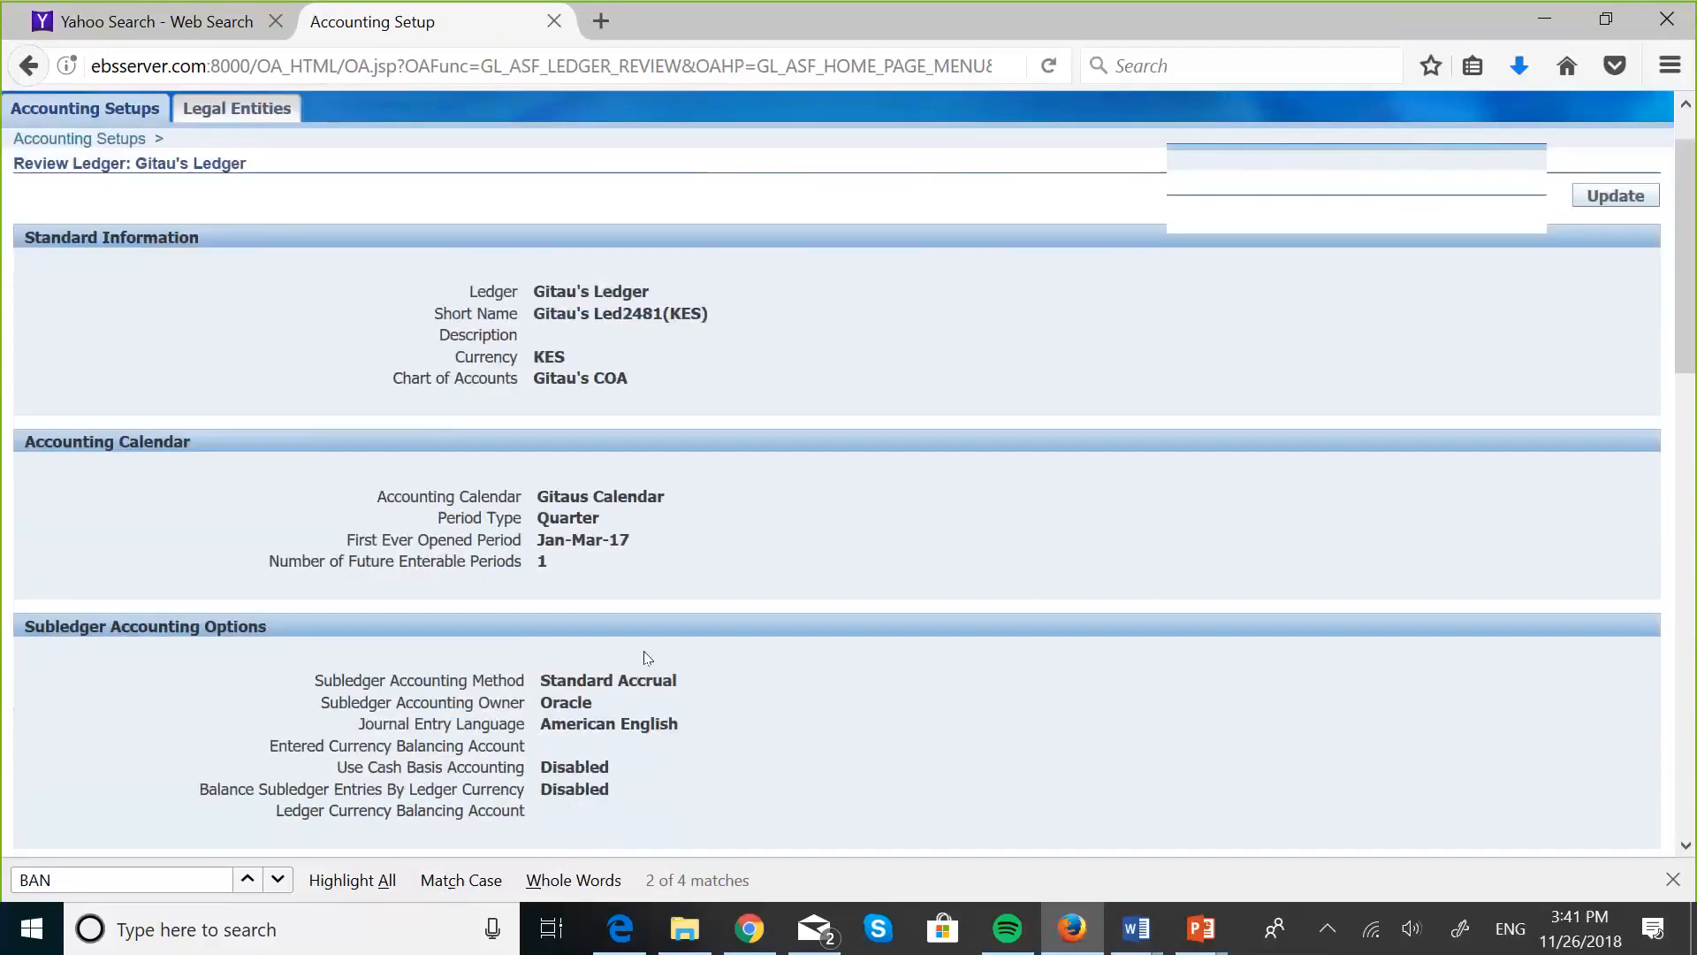
pyautogui.scroll(-1, 648, 658)
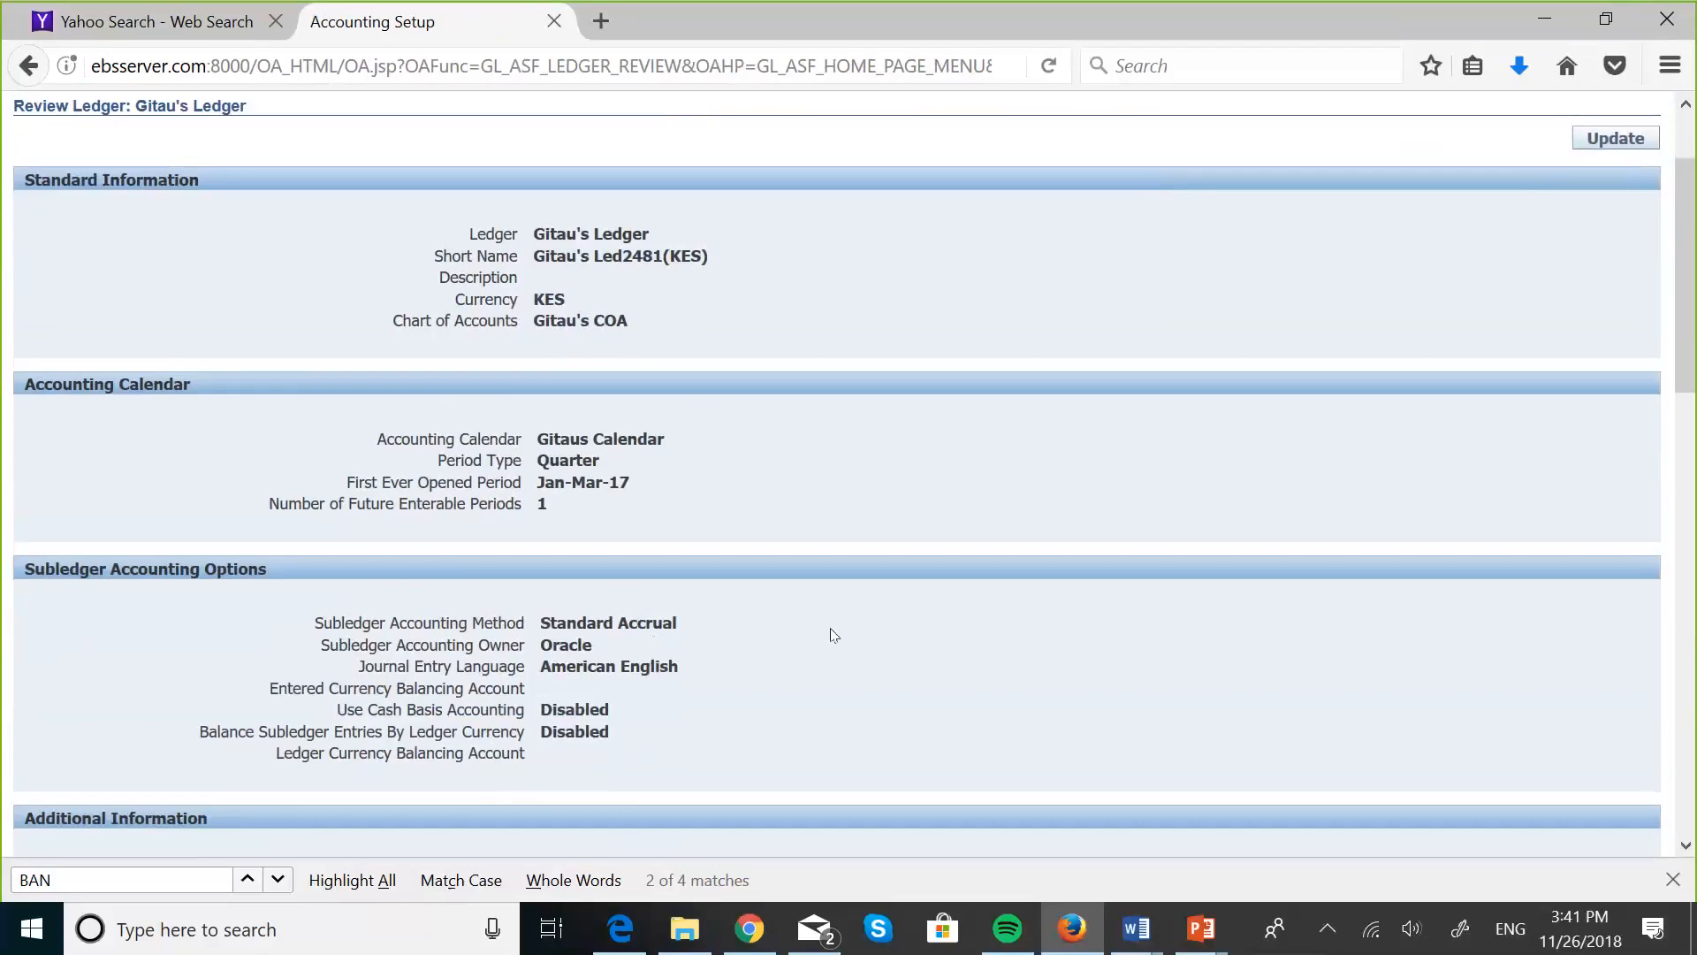
pyautogui.scroll(1, 831, 631)
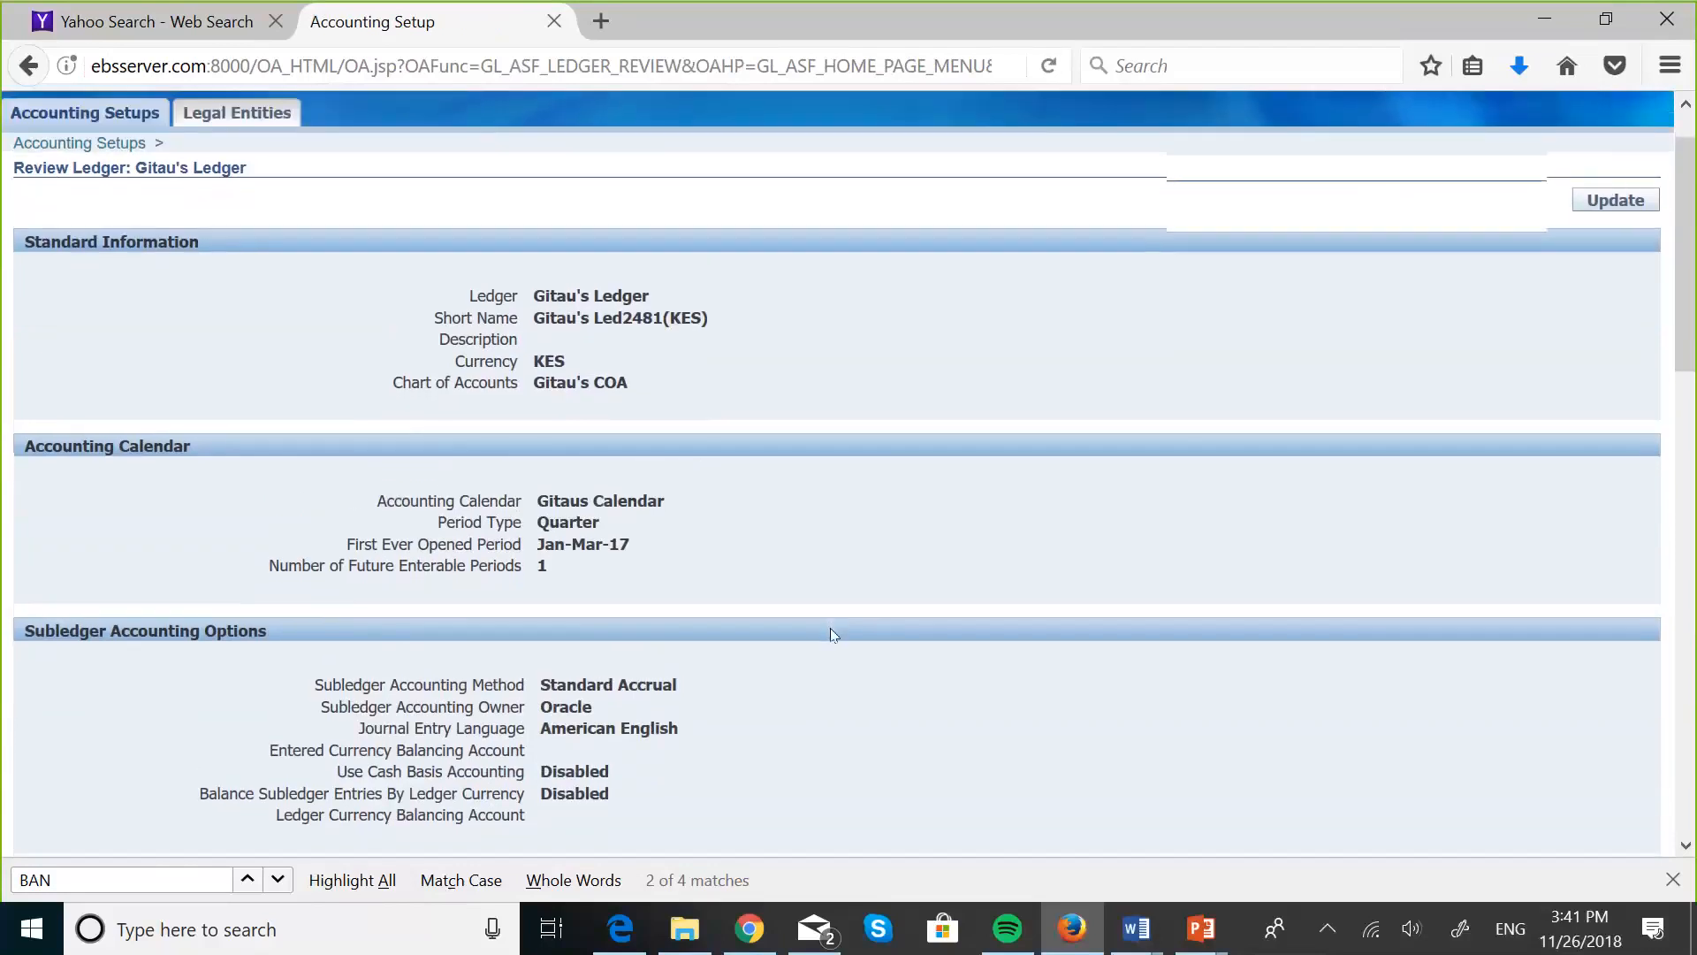
pyautogui.scroll(-1, 831, 633)
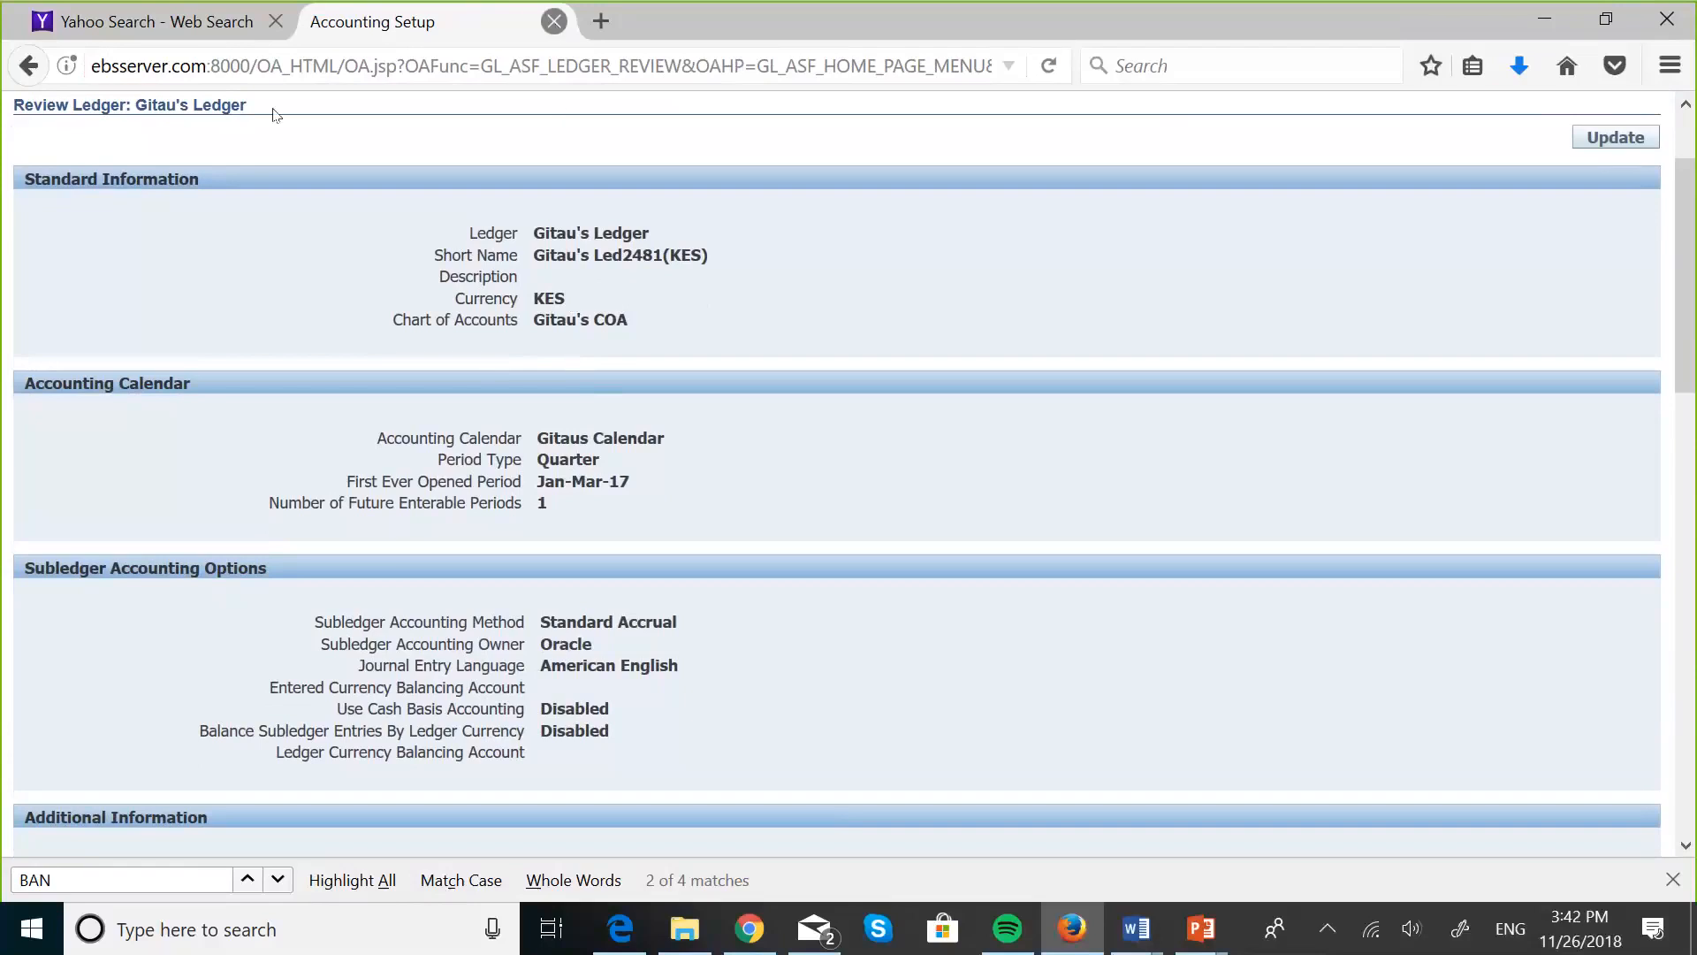
pyautogui.click(40, 76)
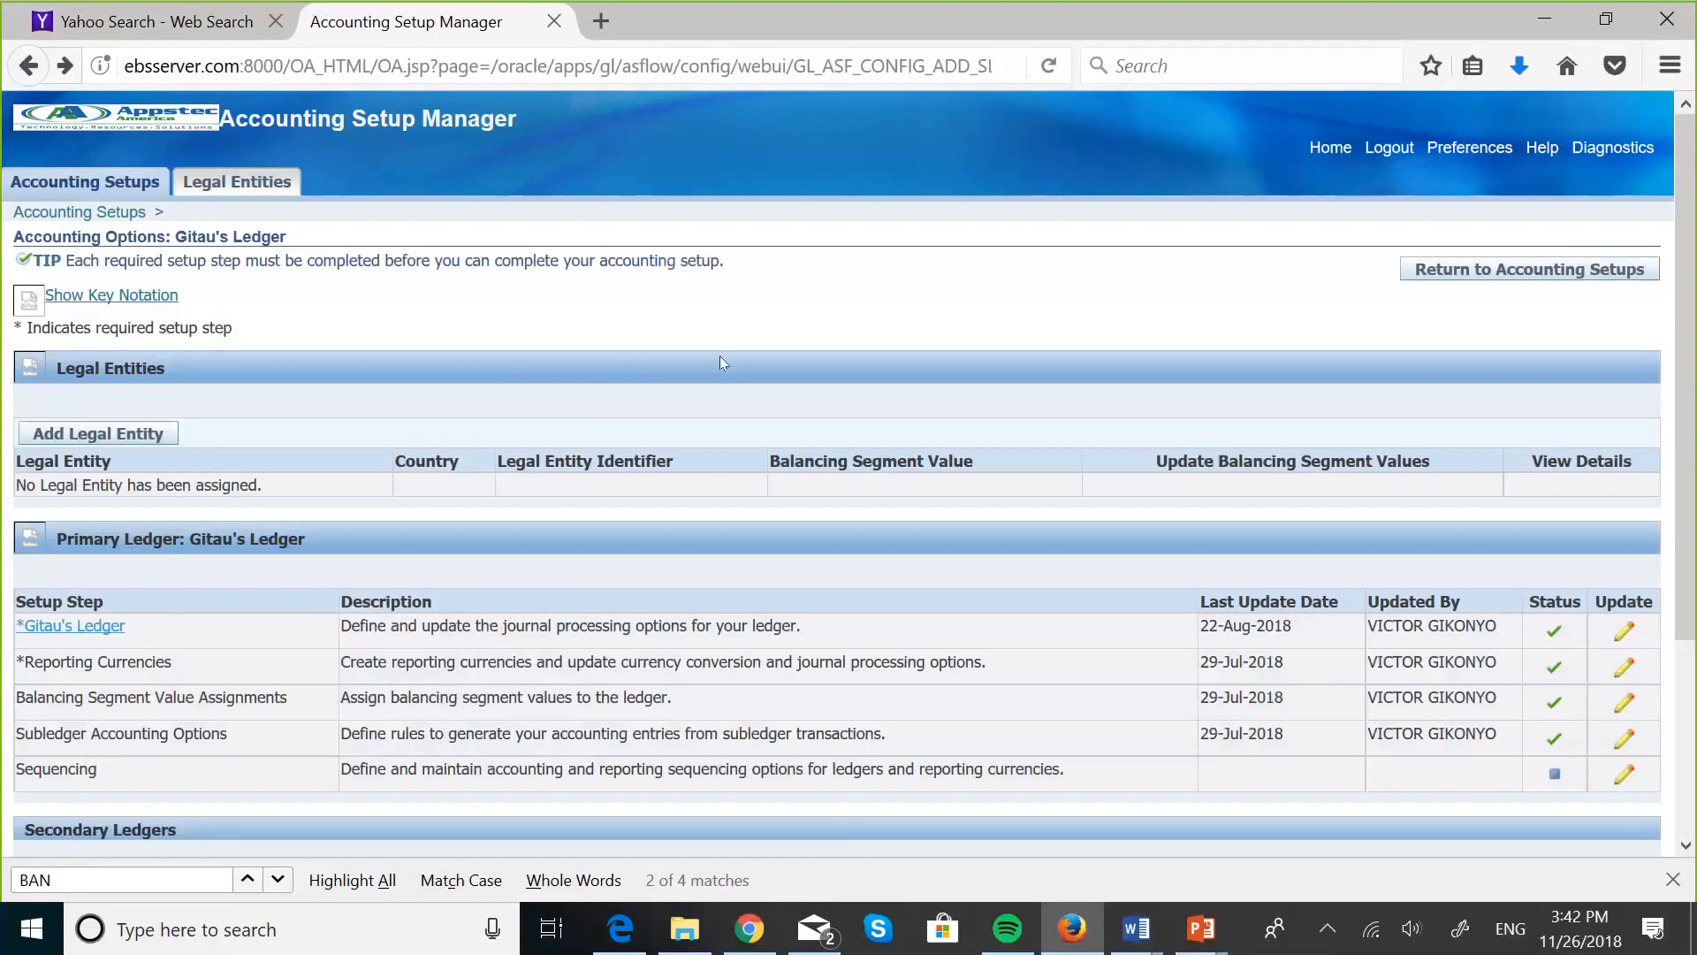
# - Search the accounting setups for ledgers matching "MASKA" and open the accounting options of the primary ledger MASKANI GROUP US LEDGER
pyautogui.click(1451, 267)
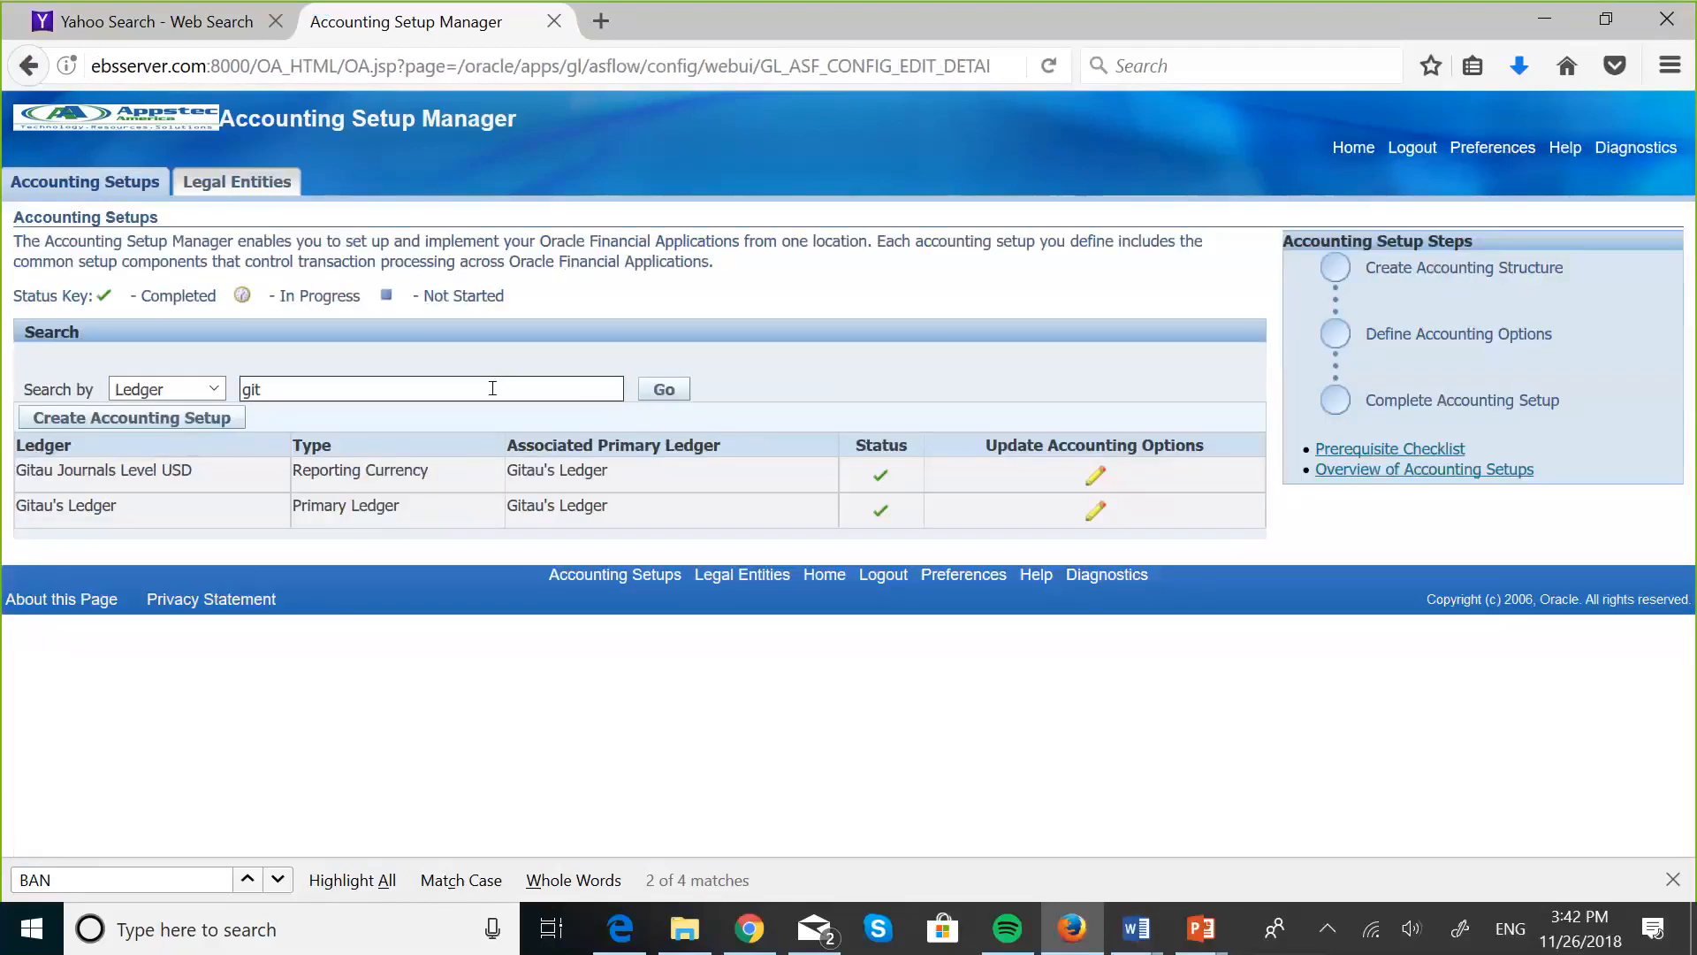
pyautogui.click(492, 388)
pyautogui.press('BackSpace')
pyautogui.press('BackSpace')
pyautogui.press('BackSpace')
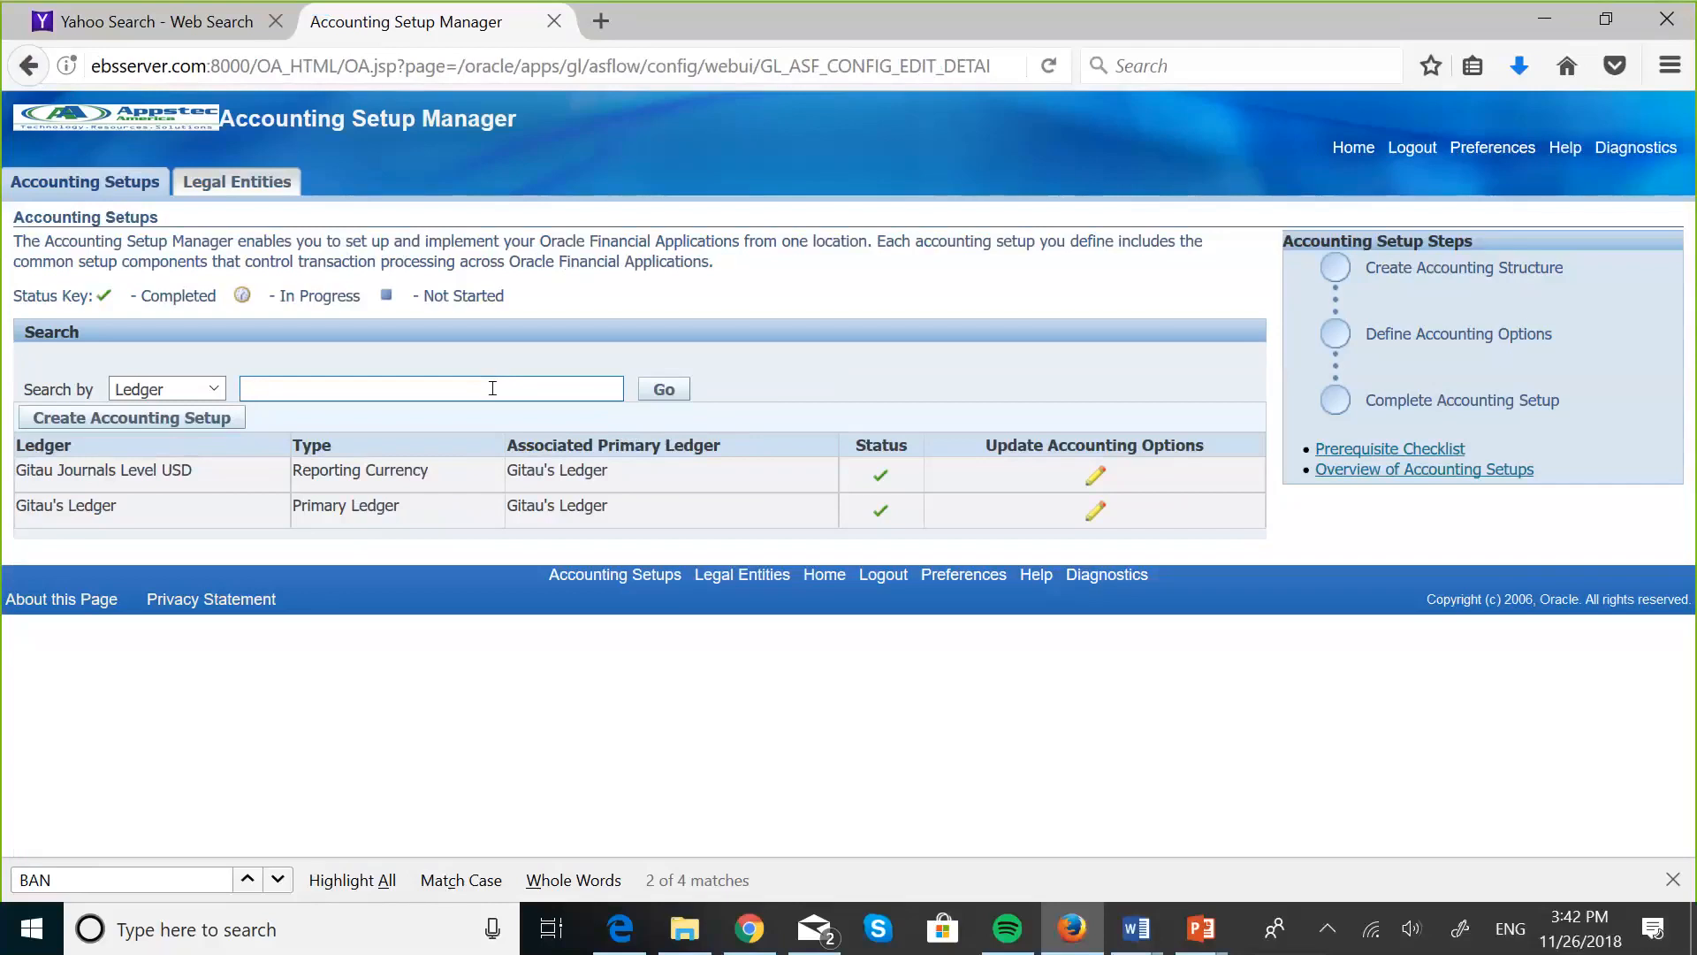
pyautogui.write('MASKA')
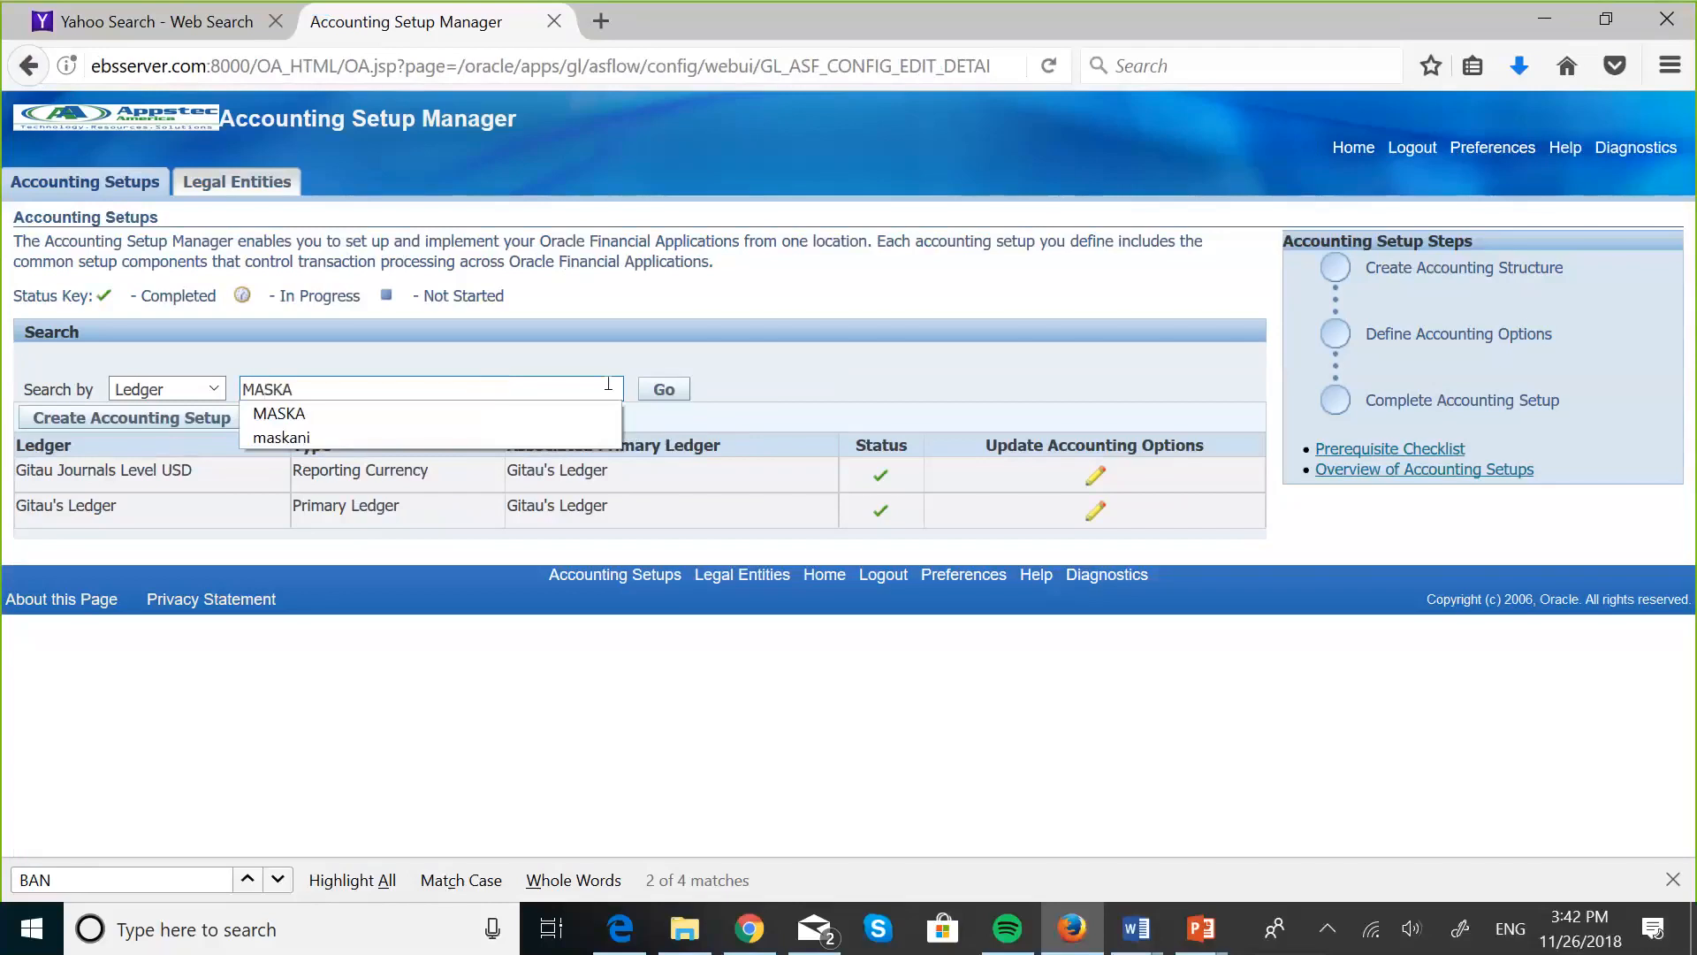
pyautogui.click(676, 390)
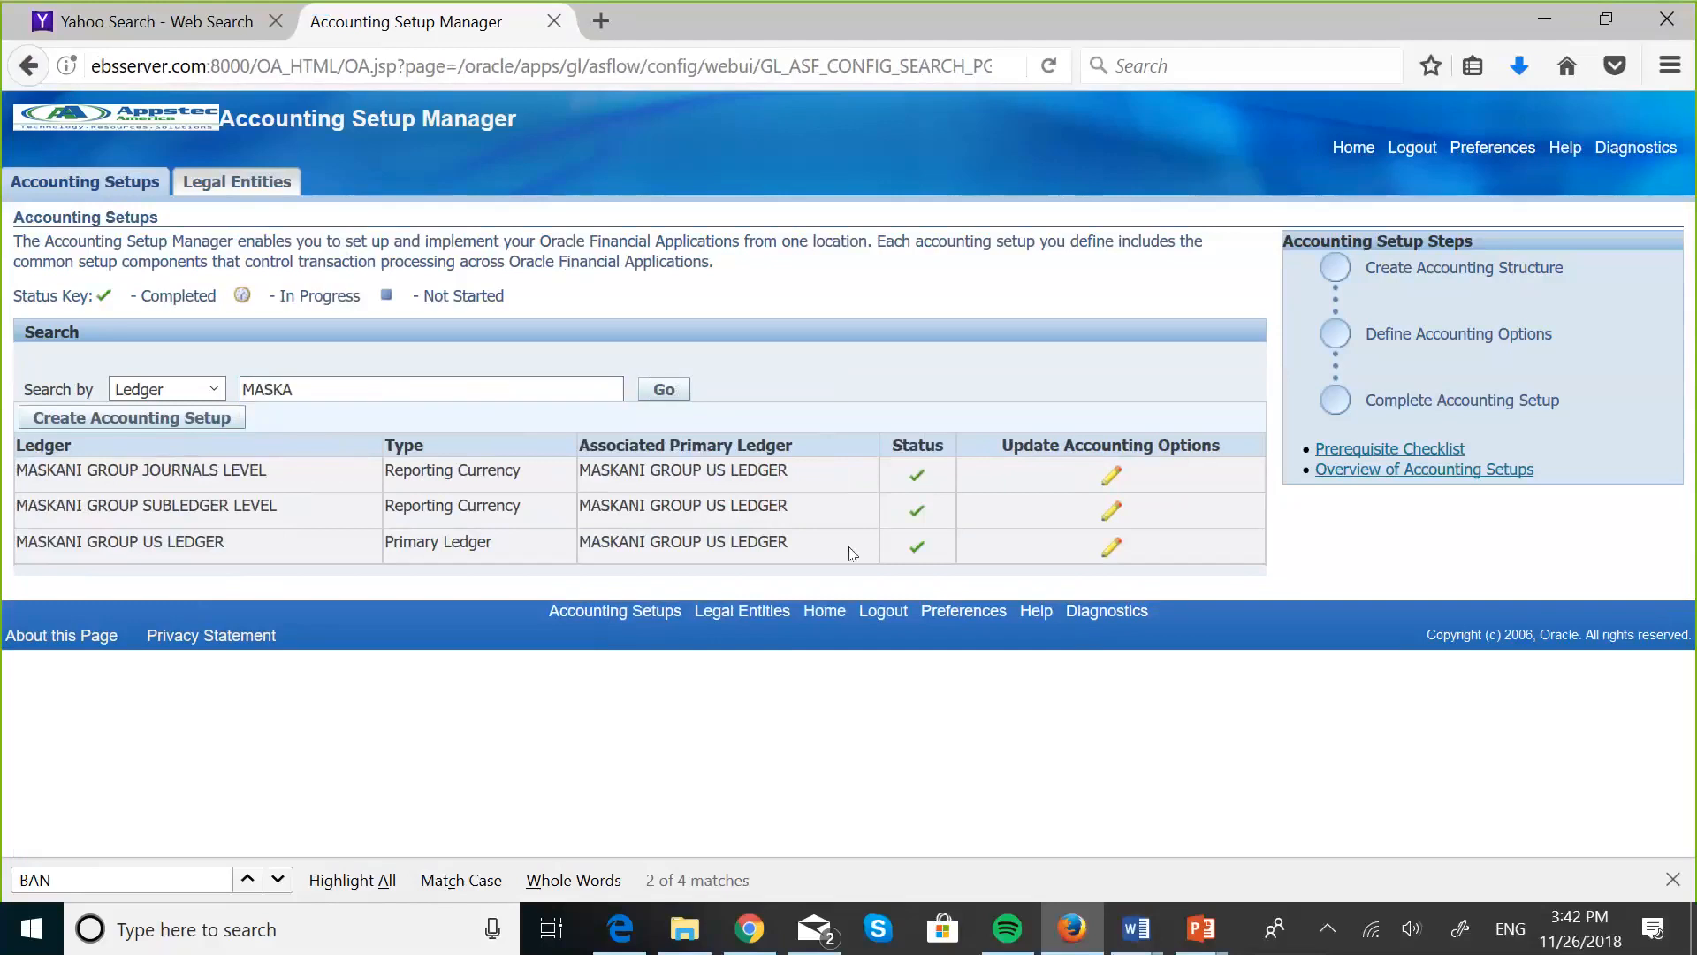
pyautogui.click(1110, 547)
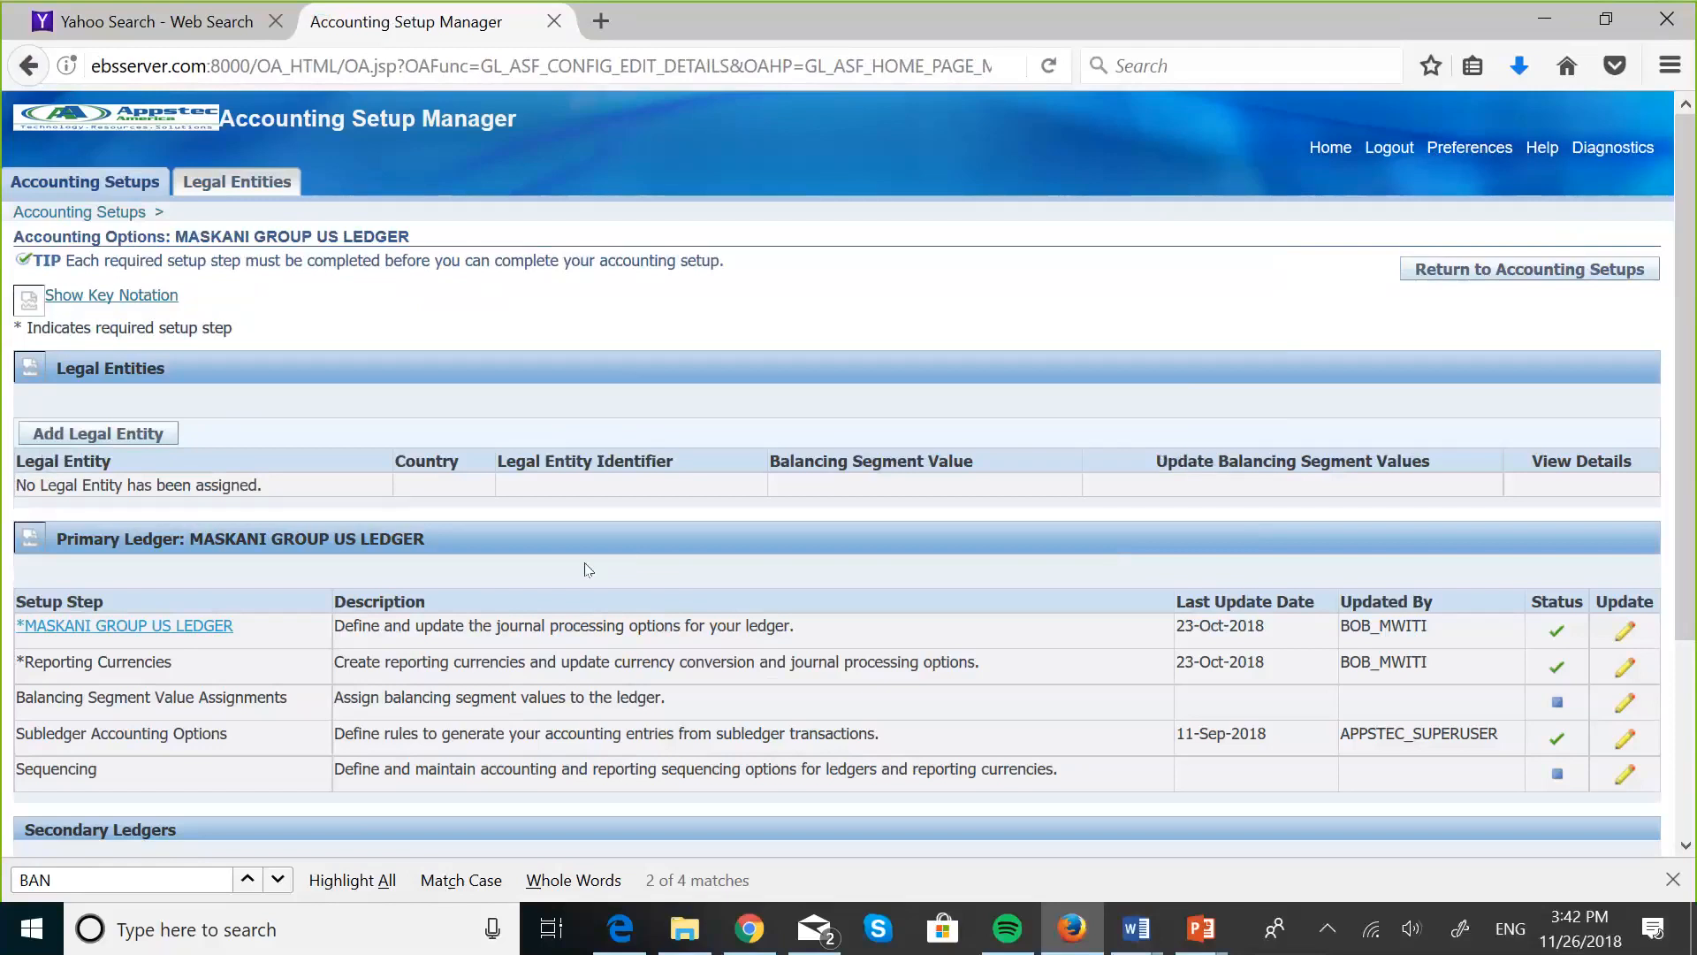
# - Review the ledger definition of MASKANI GROUP US LEDGER, from its standard information and calendar down to the average balances
pyautogui.click(179, 629)
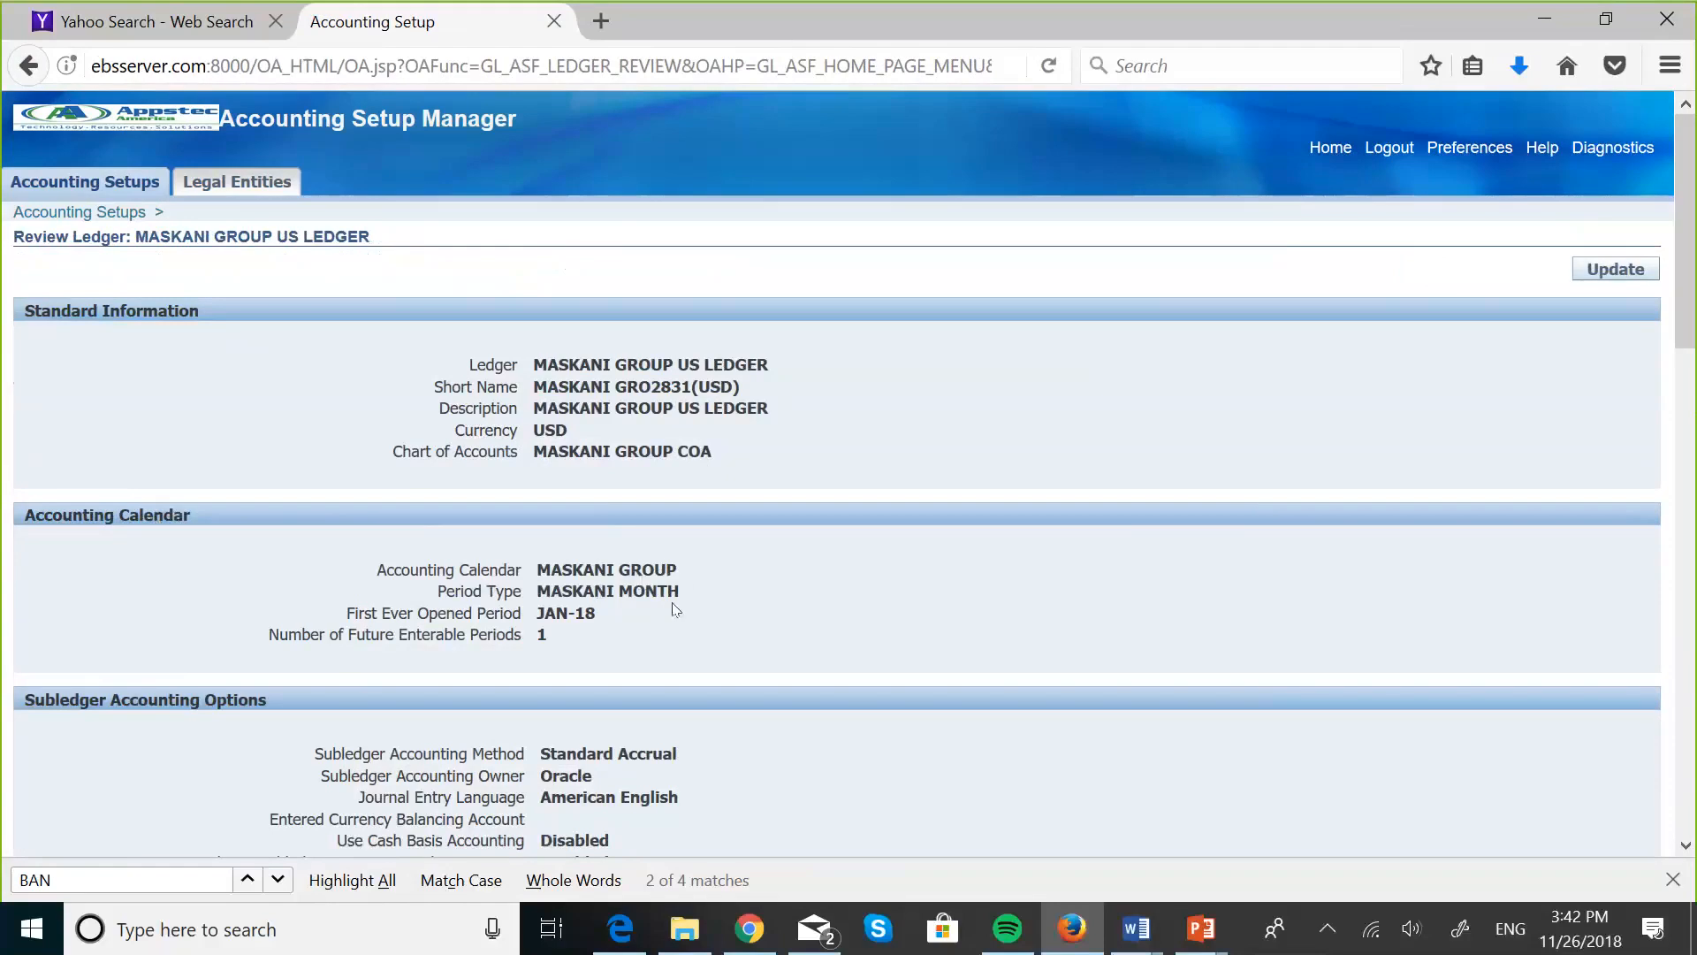
pyautogui.scroll(-3, 611, 505)
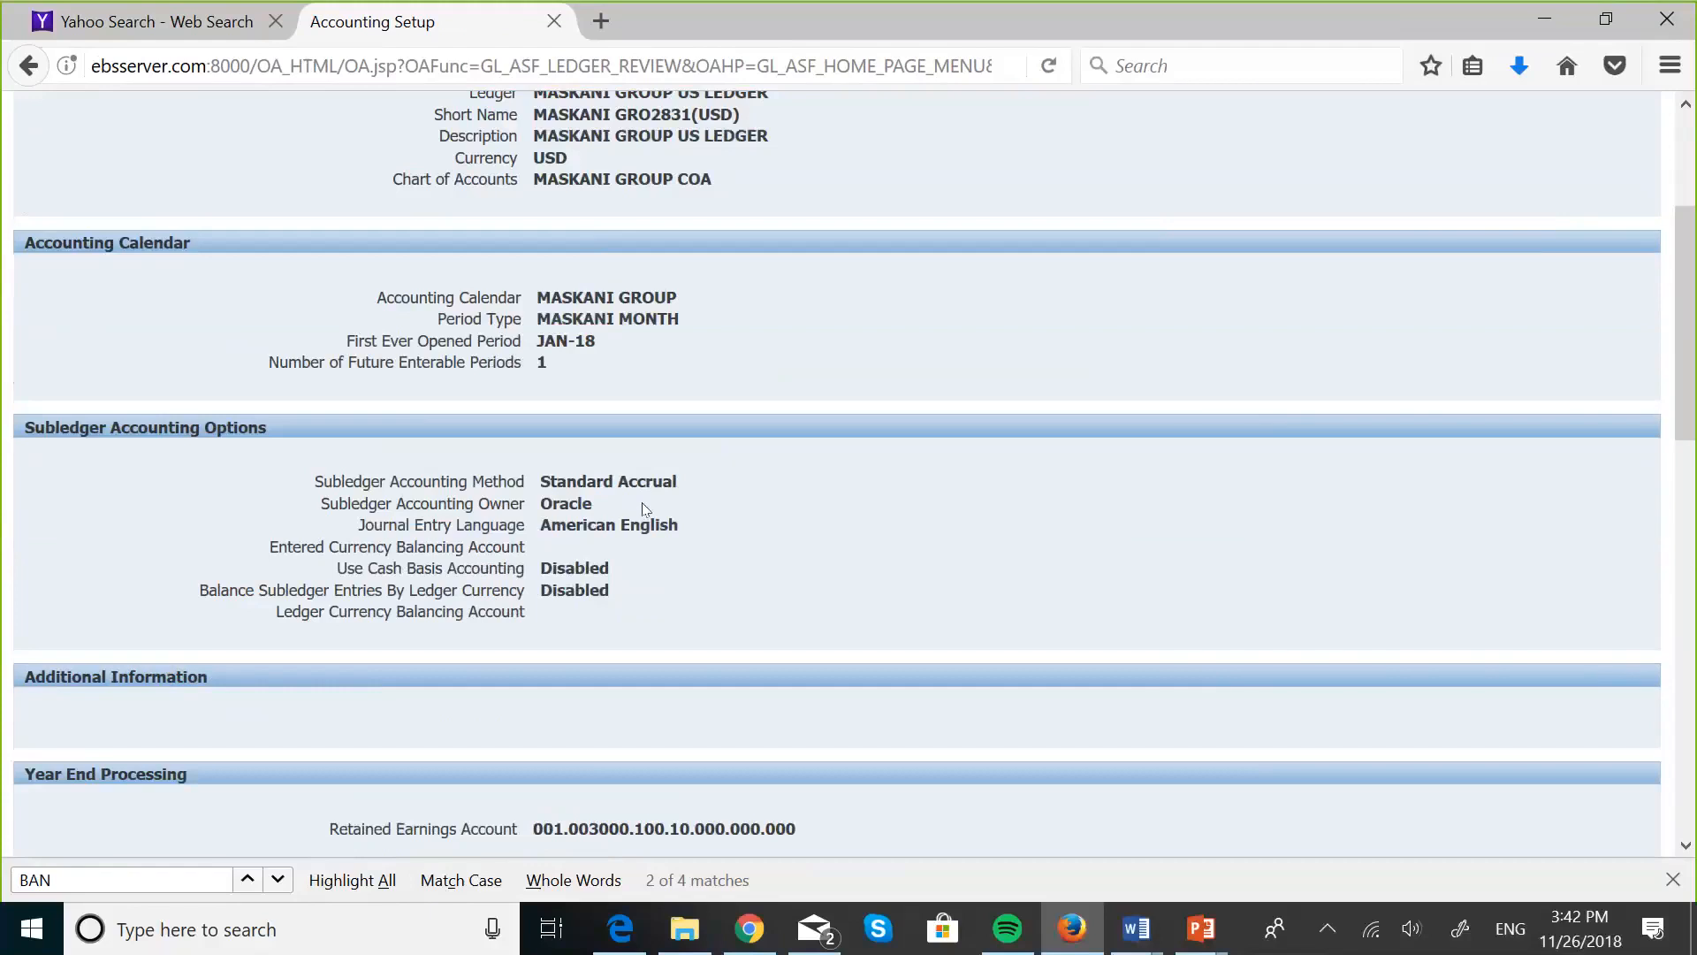
pyautogui.scroll(3, 885, 470)
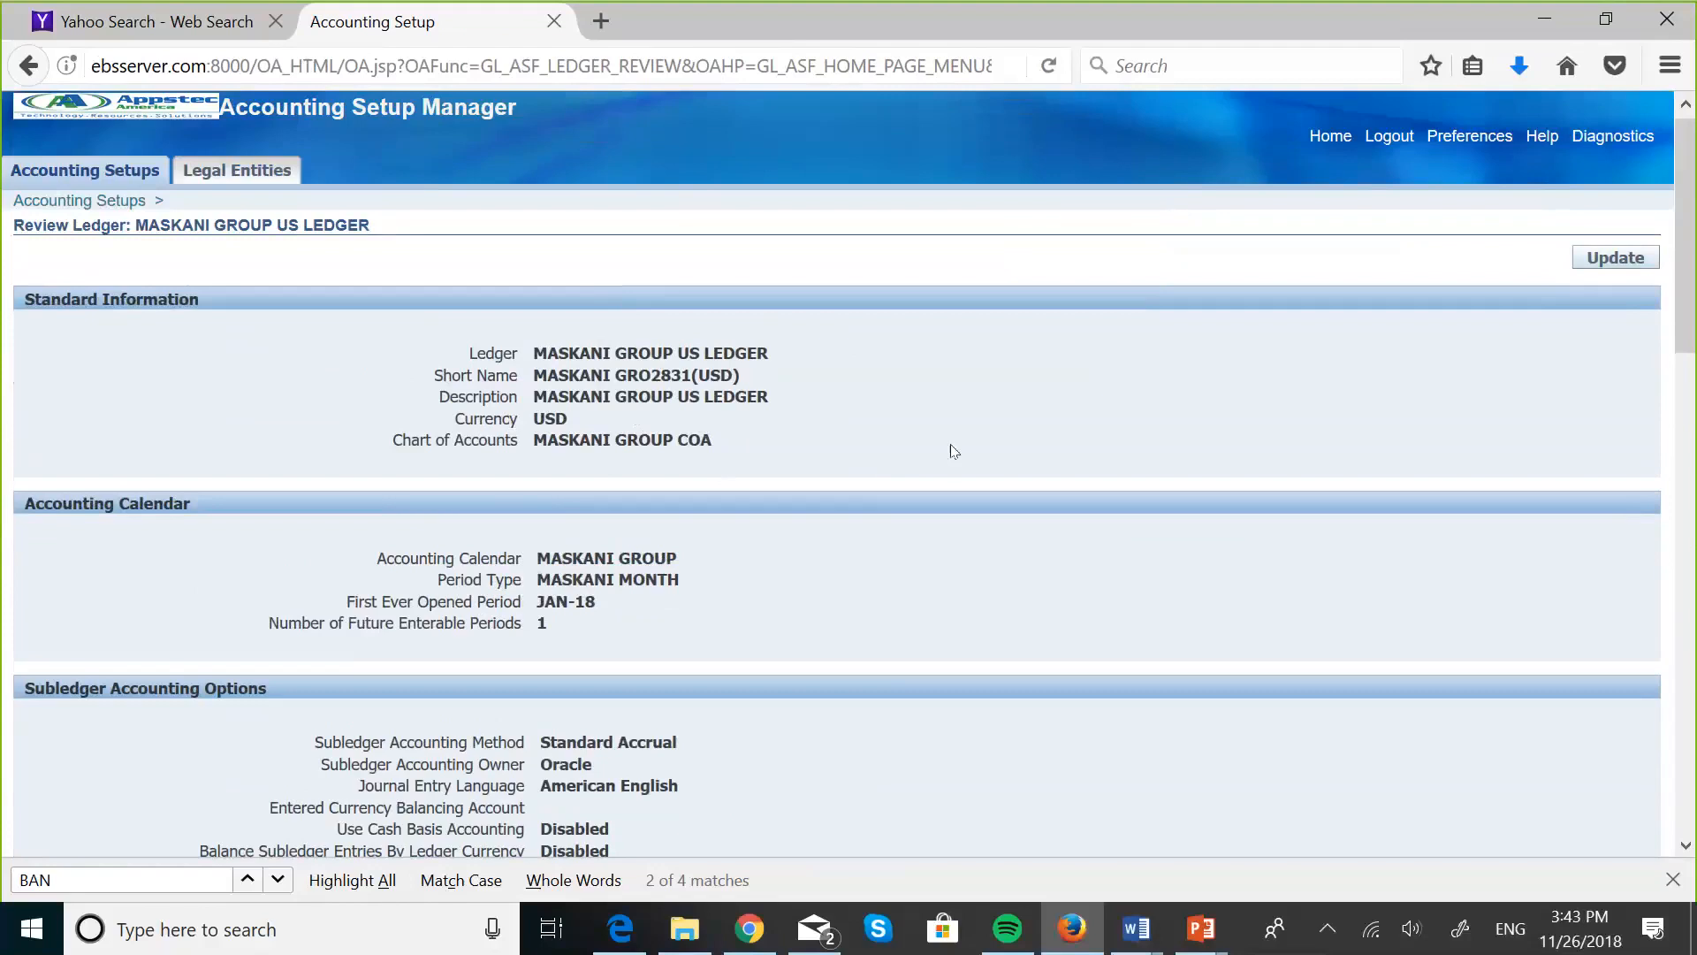
pyautogui.scroll(-15, 928, 439)
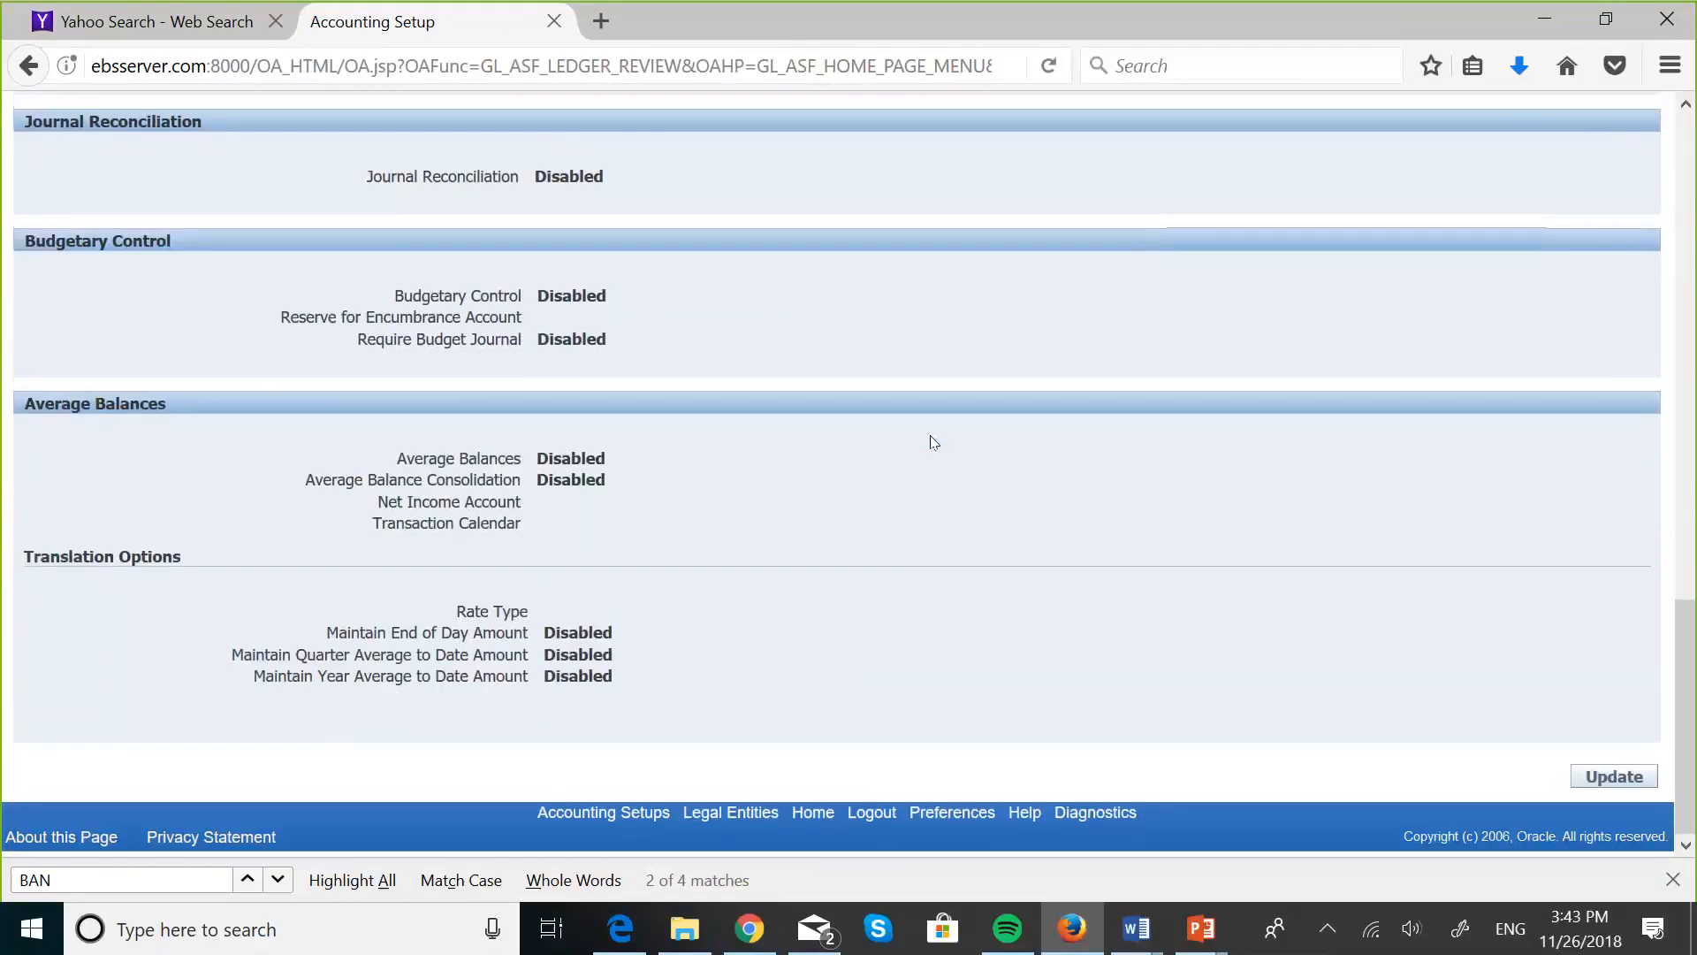
# - Search the accounting setups for ledgers matching "GIT", open the accounting options of primary ledger Gitau's Ledger, and check its ledger definition
pyautogui.scroll(15, 933, 441)
pyautogui.click(31, 68)
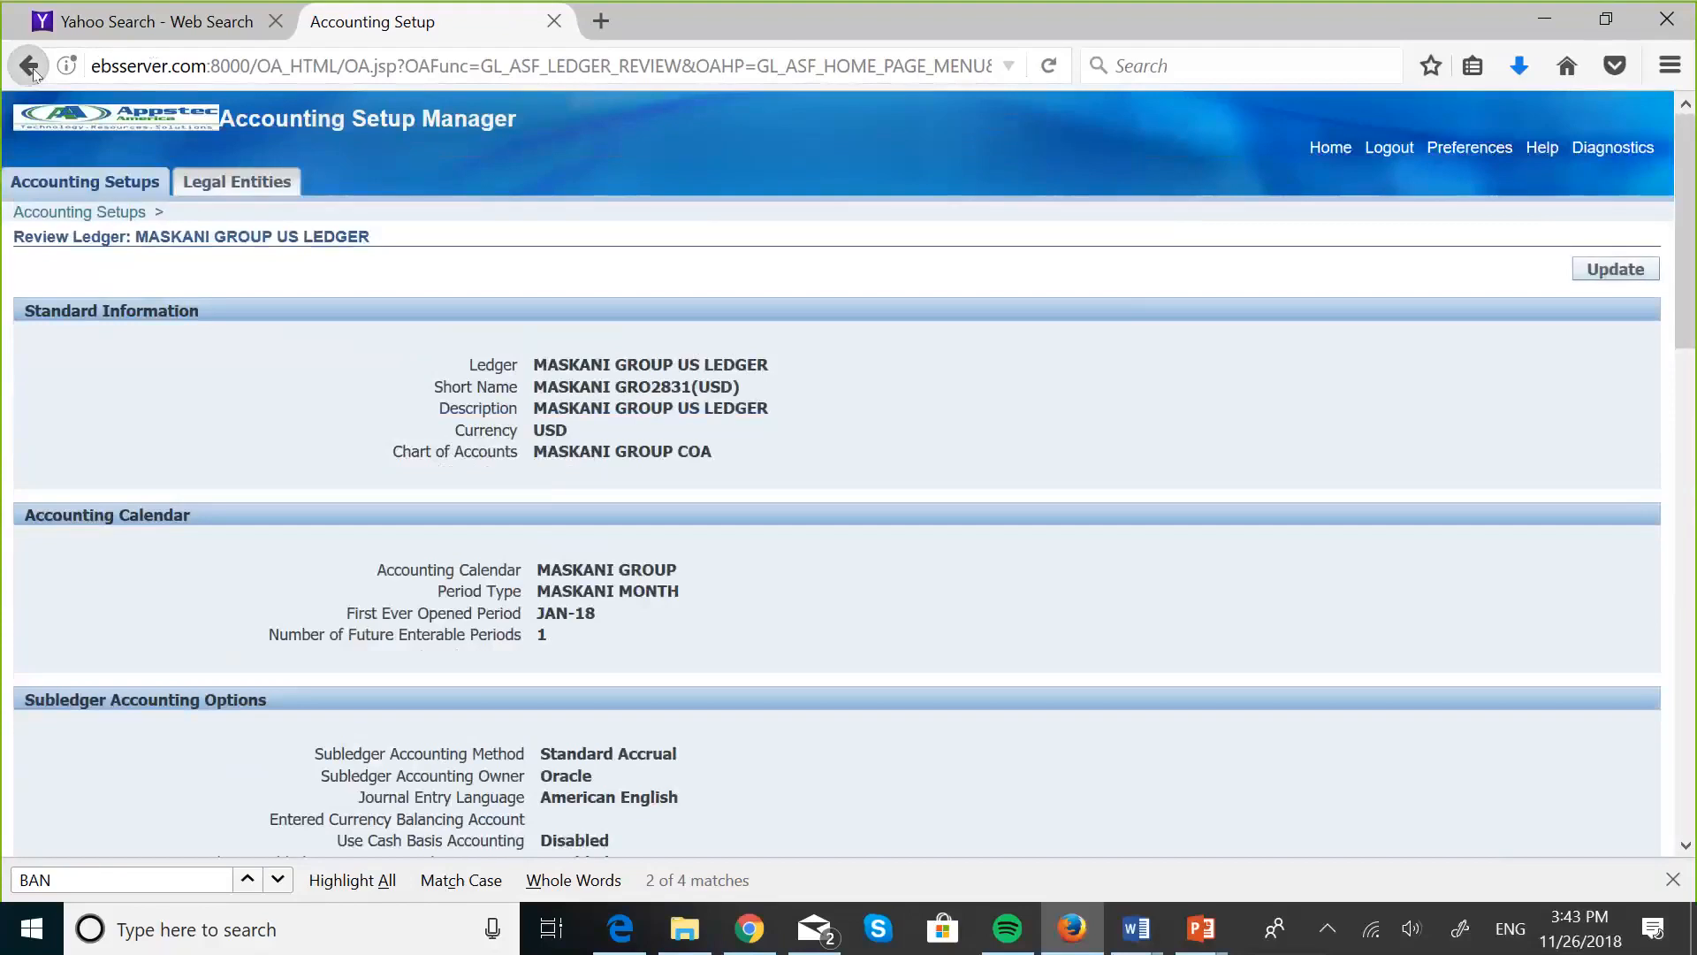
pyautogui.click(31, 68)
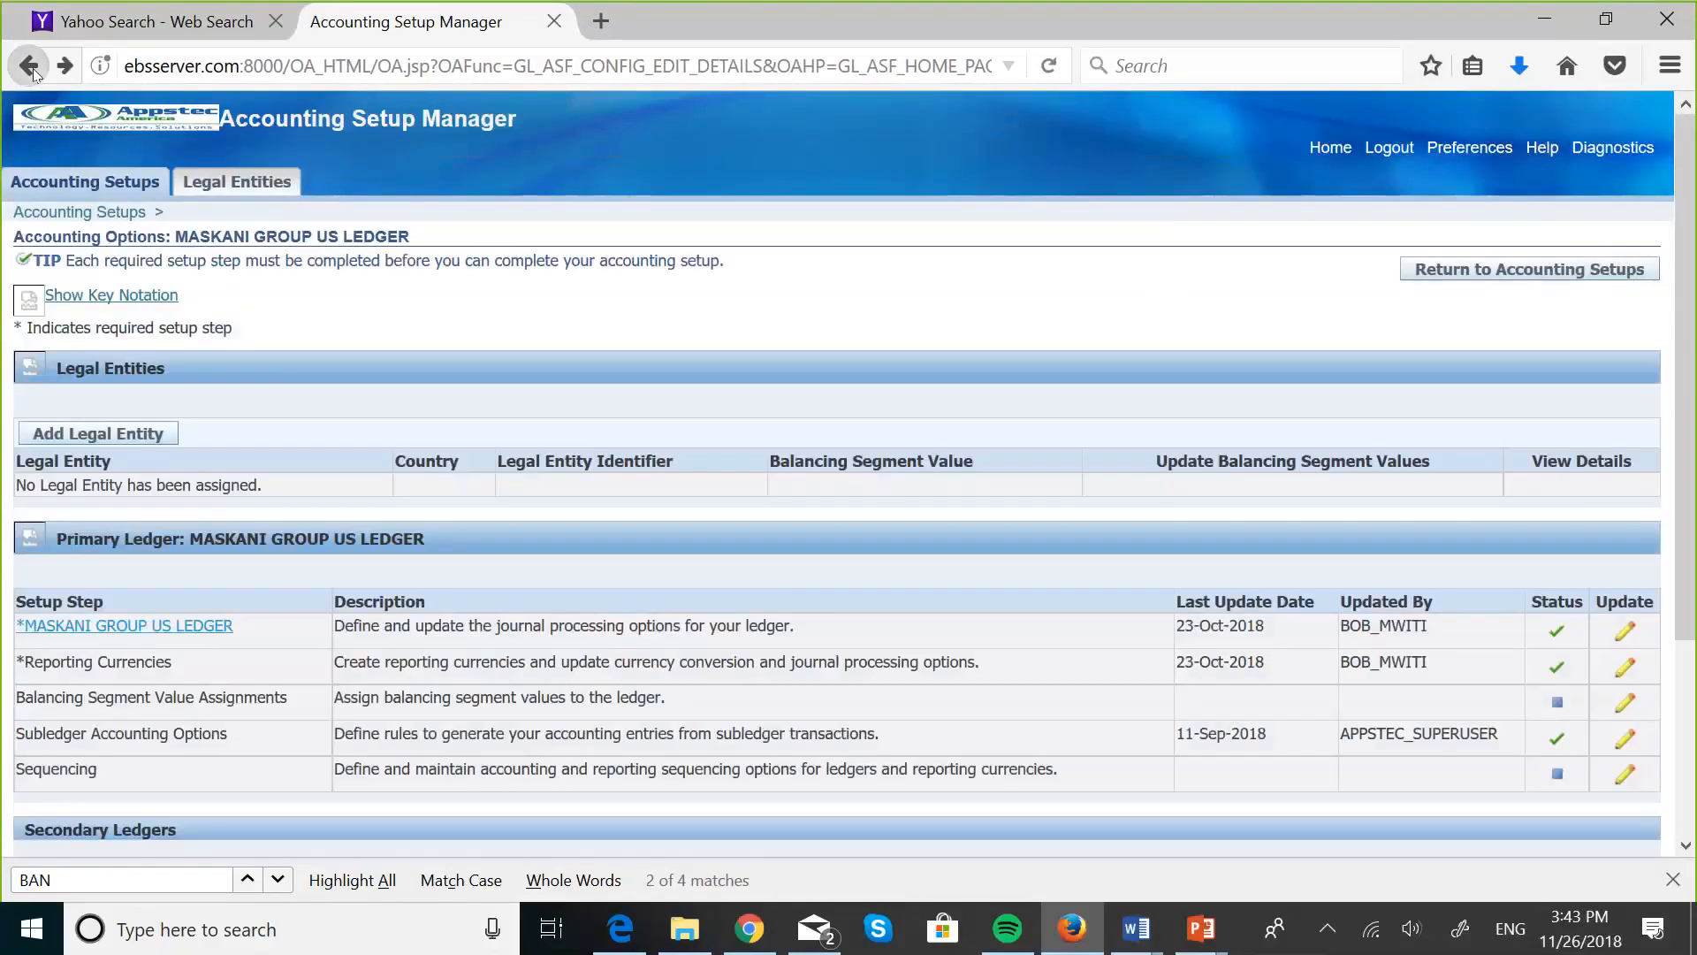
pyautogui.click(362, 378)
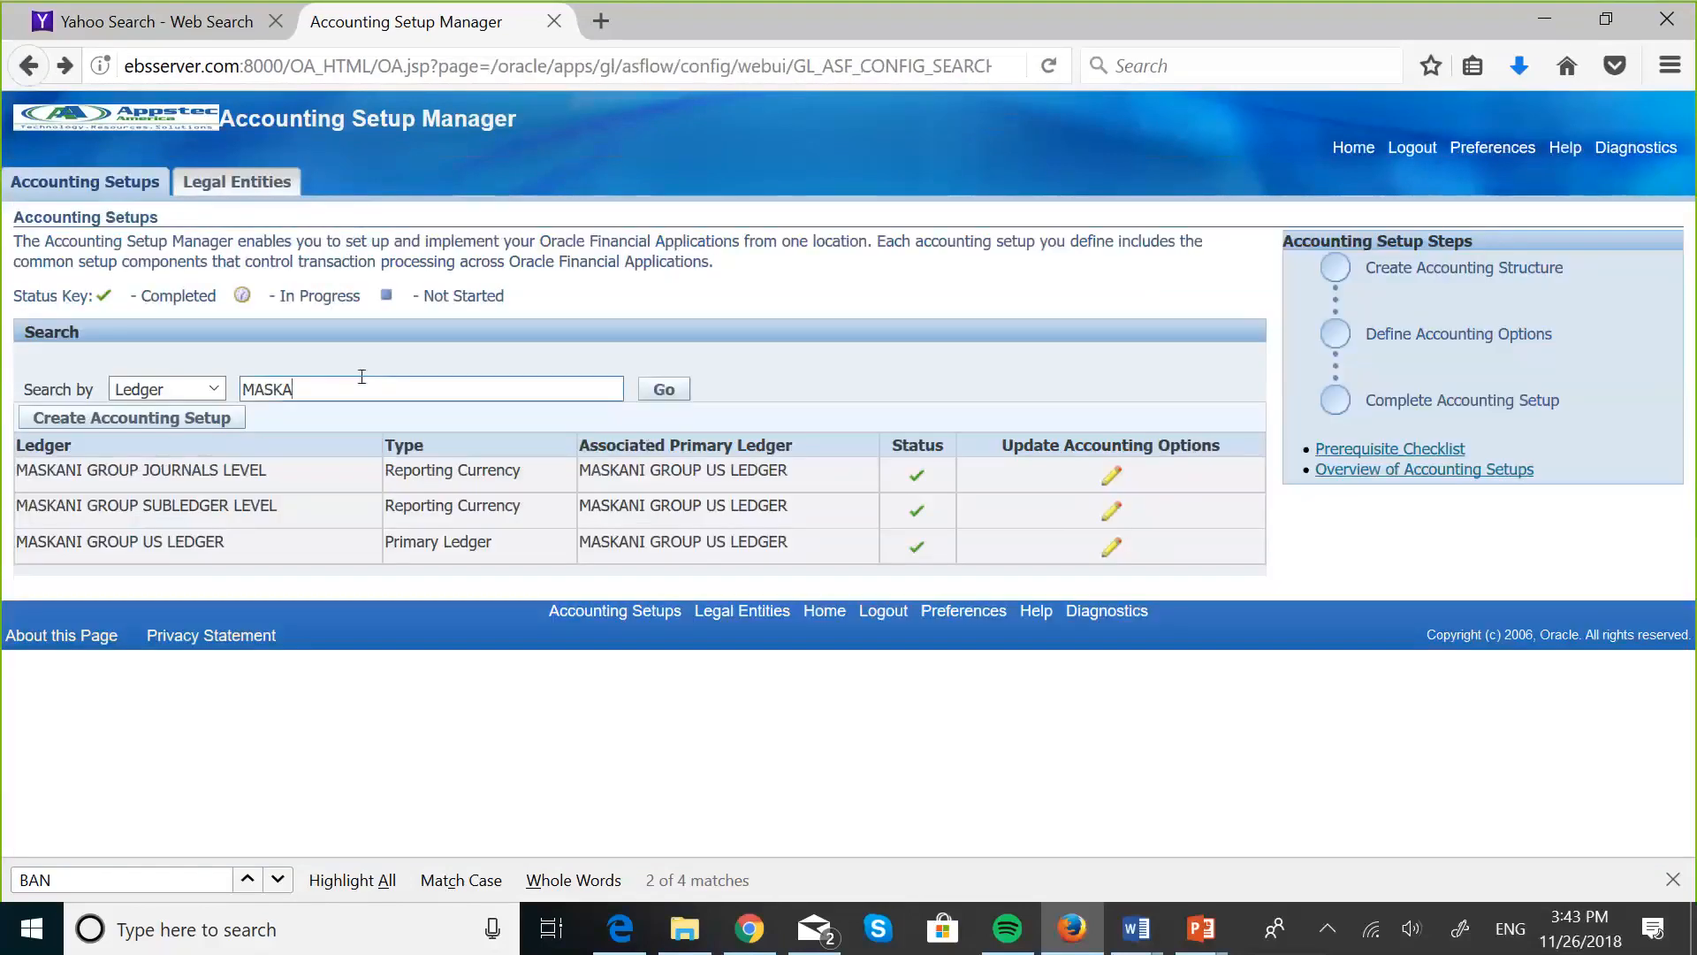
pyautogui.hotkey('ctrl', 'a')
pyautogui.press('BackSpace')
pyautogui.write('GIT')
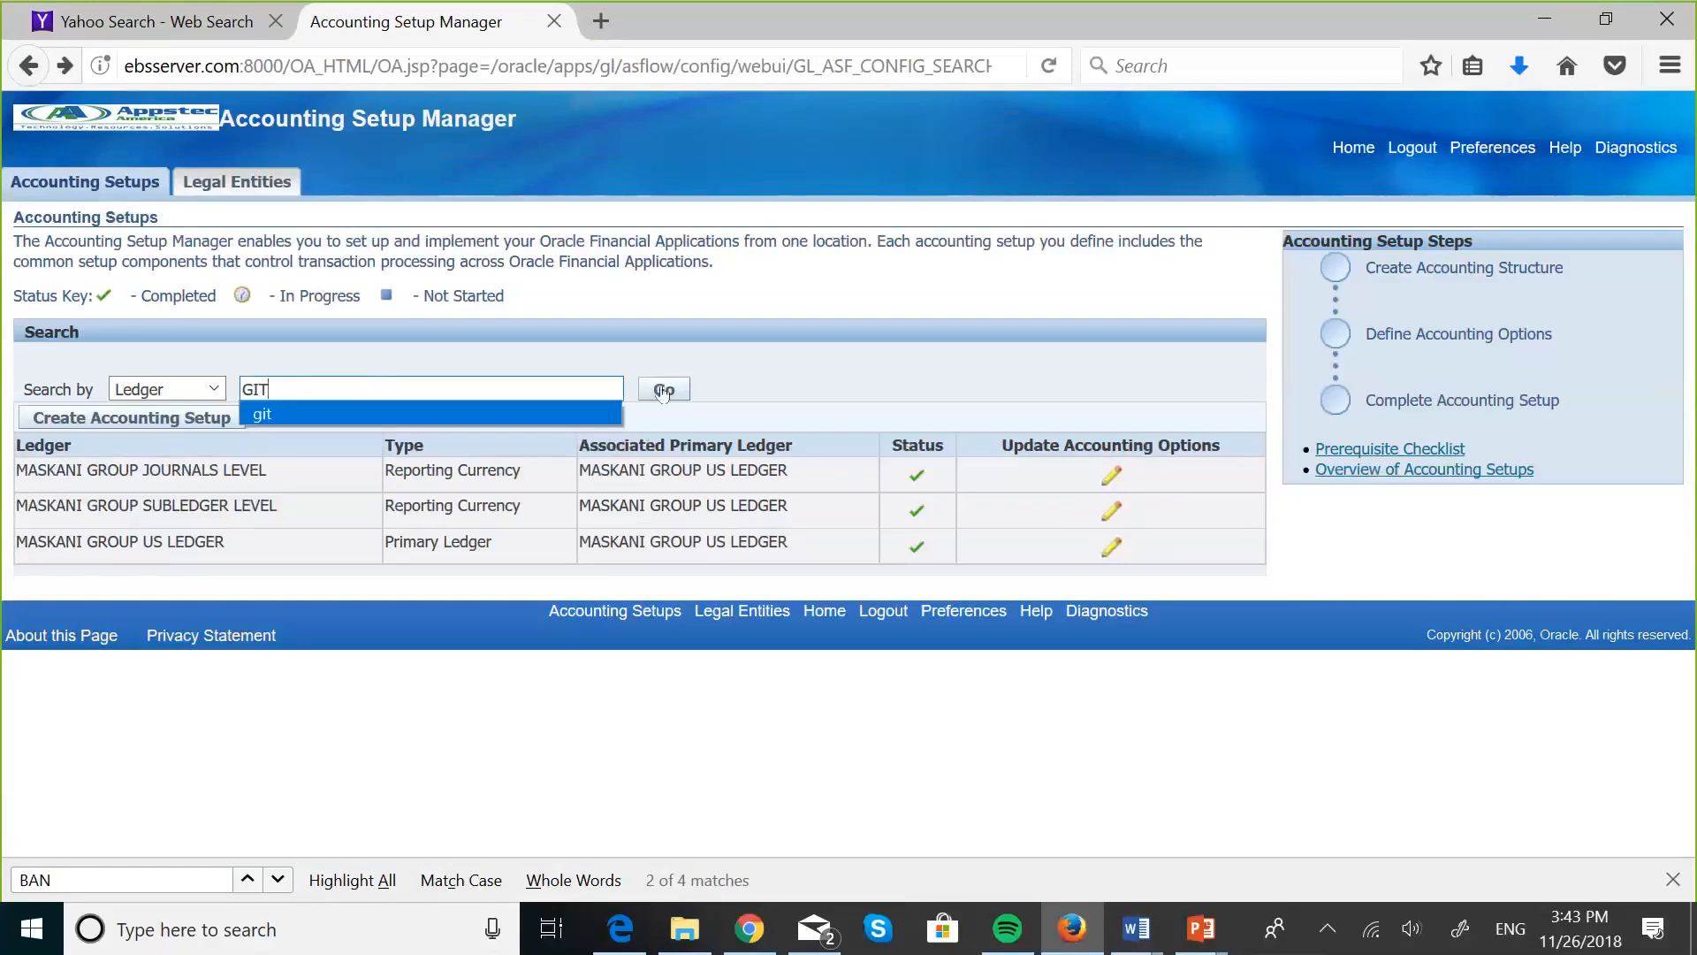
pyautogui.click(663, 389)
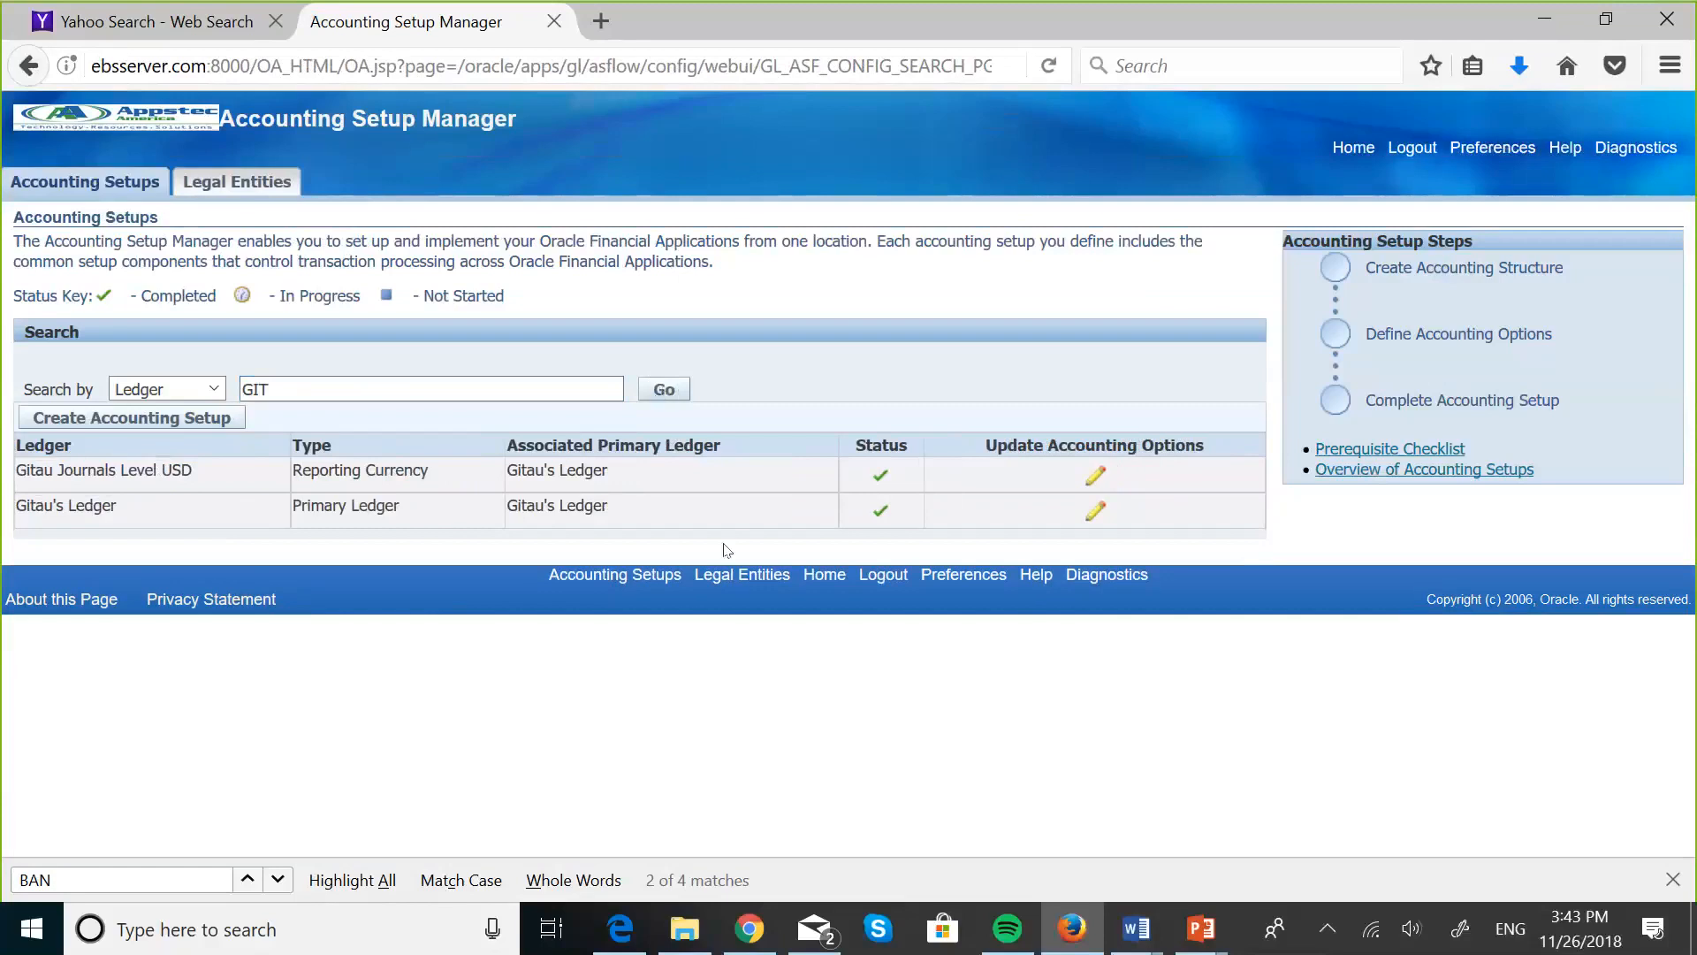
pyautogui.click(1082, 520)
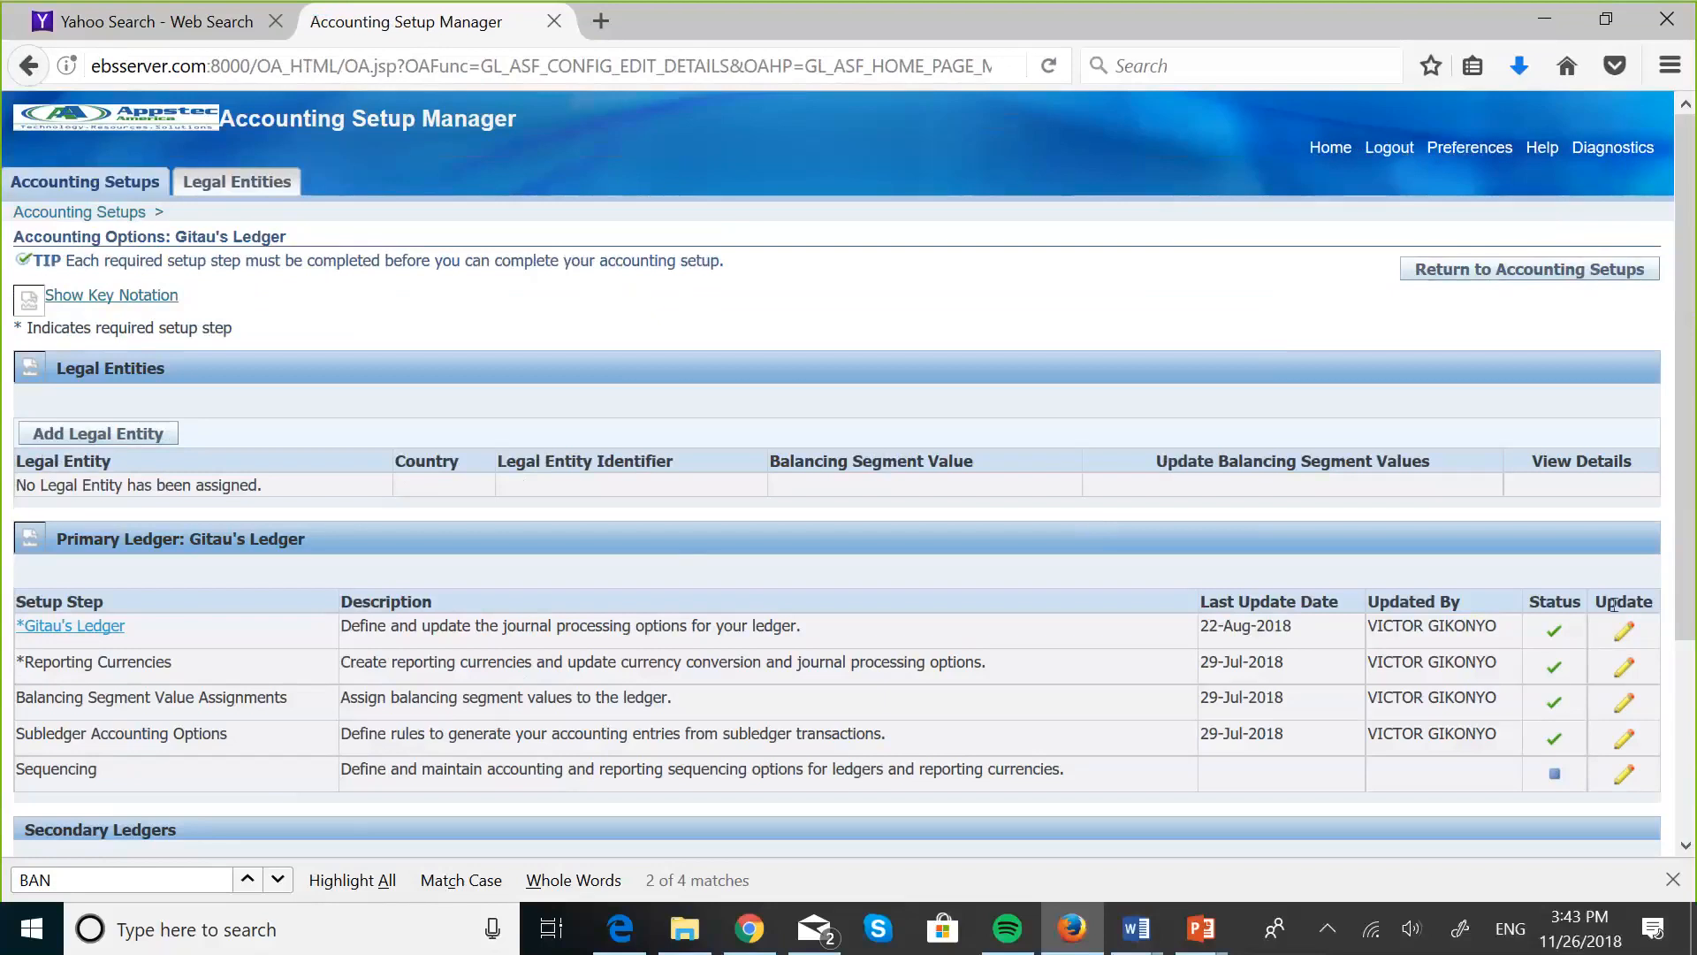
pyautogui.click(1624, 629)
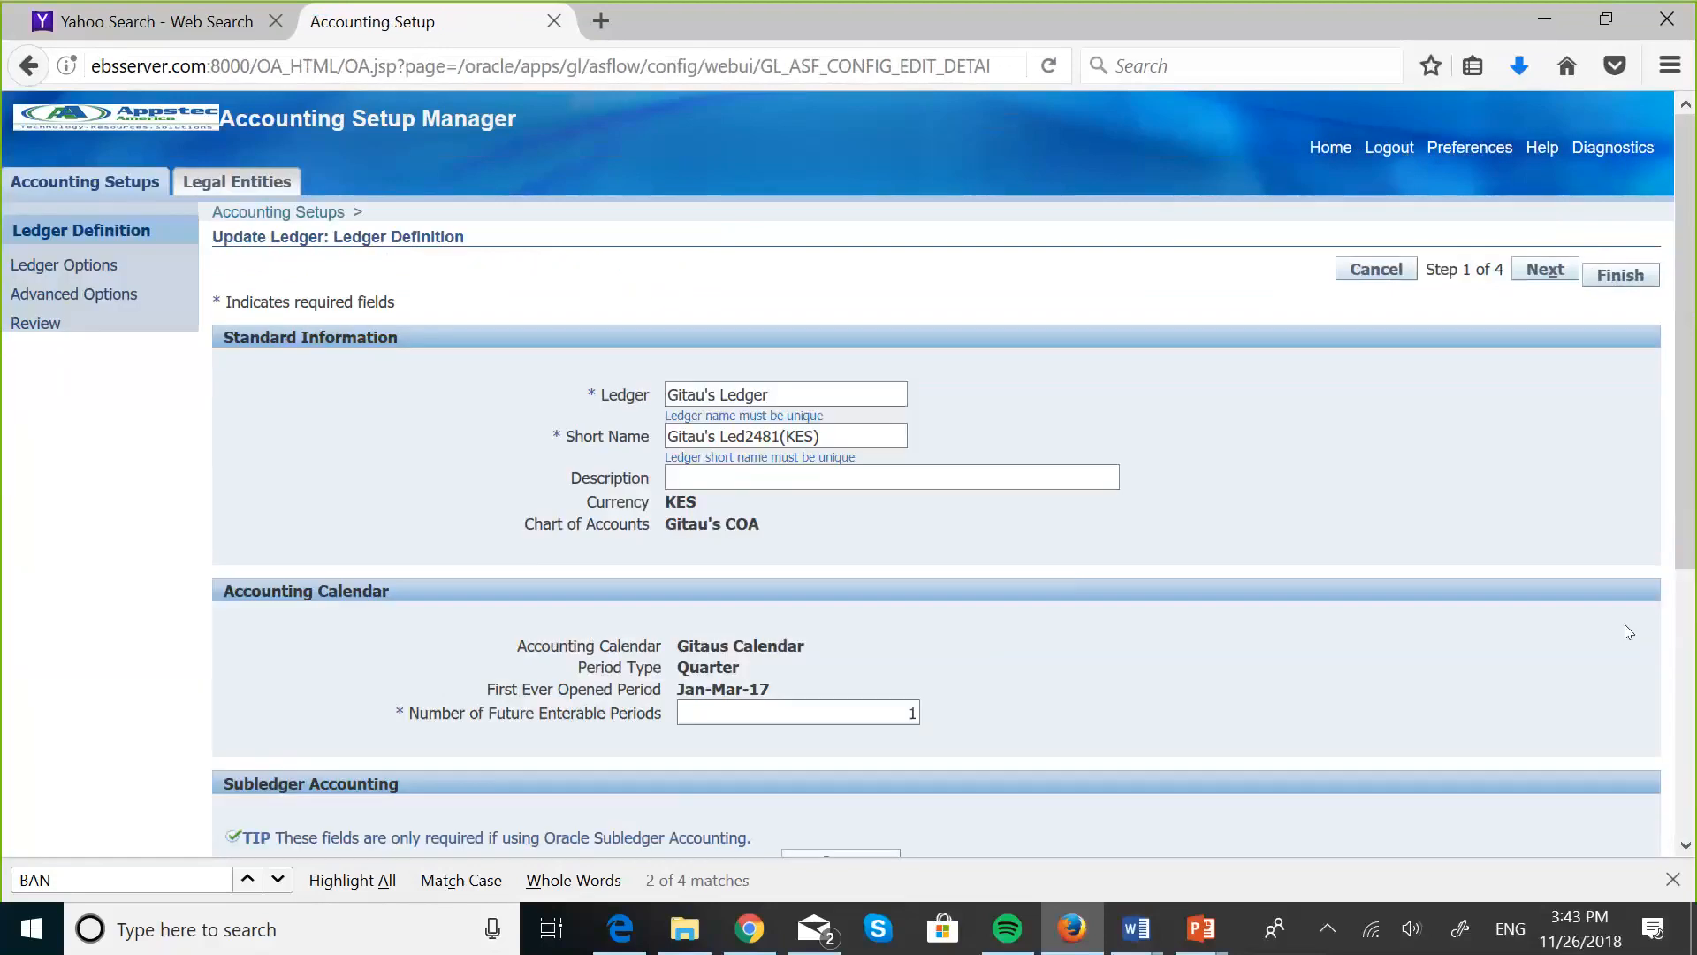
pyautogui.click(1375, 269)
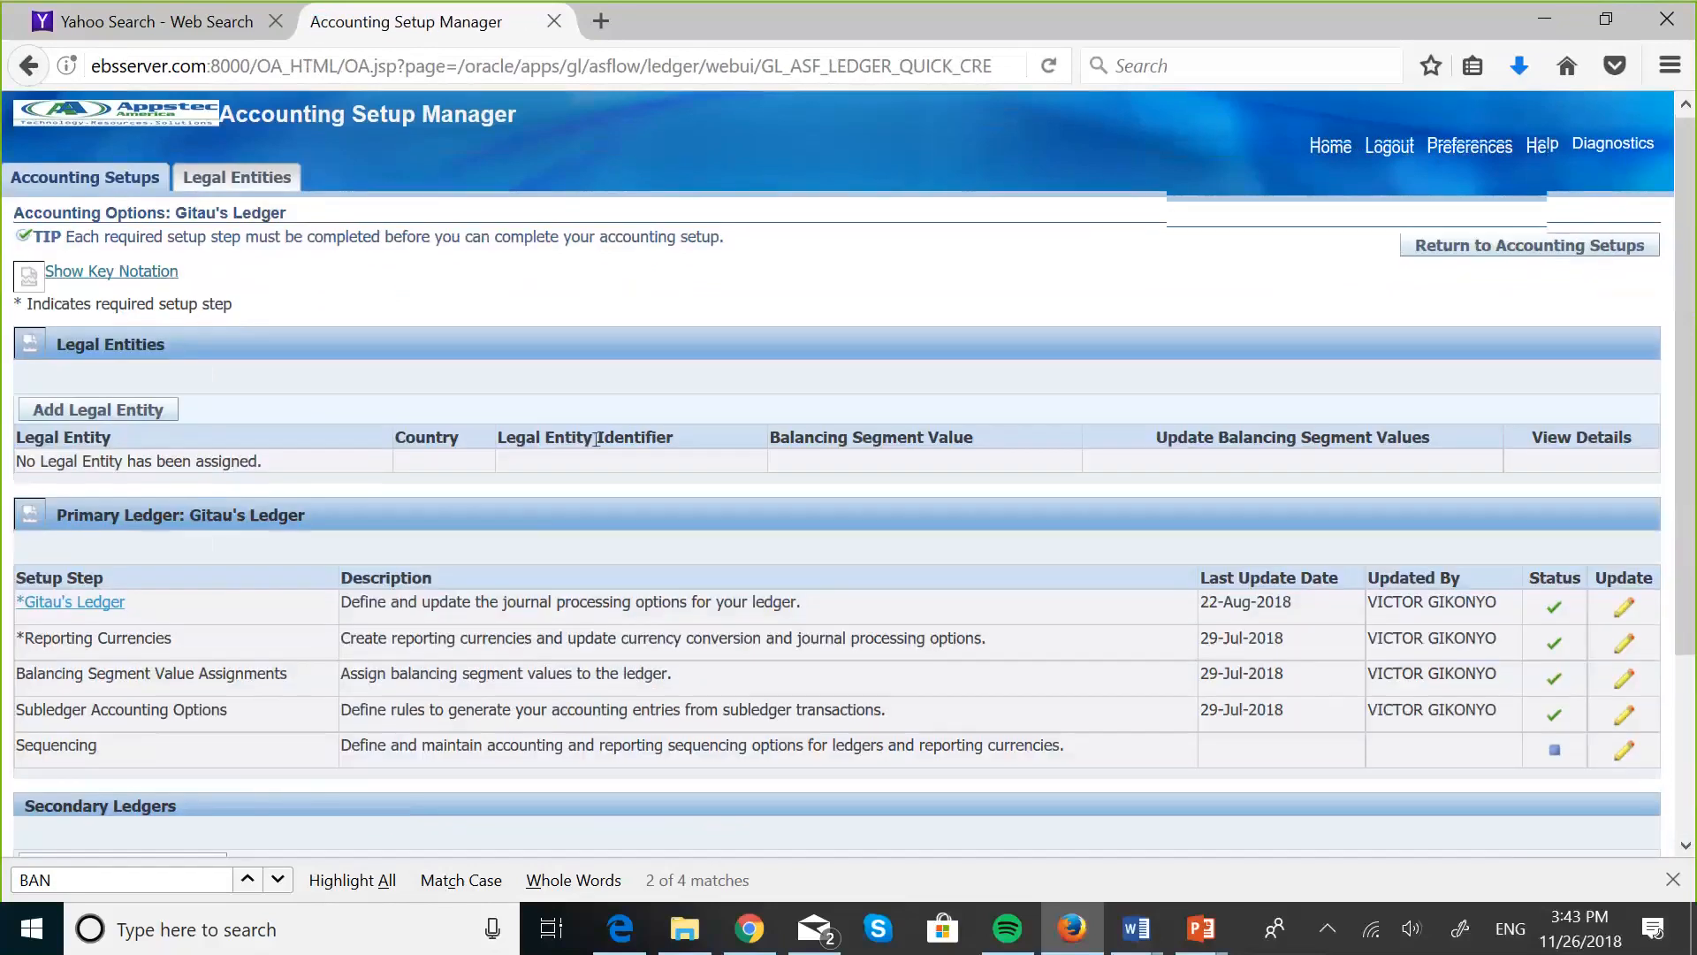
# - Start adding a secondary ledger to Gitau's Ledger and name it GITAU SECONDARY LEDGER
pyautogui.scroll(-3, 597, 438)
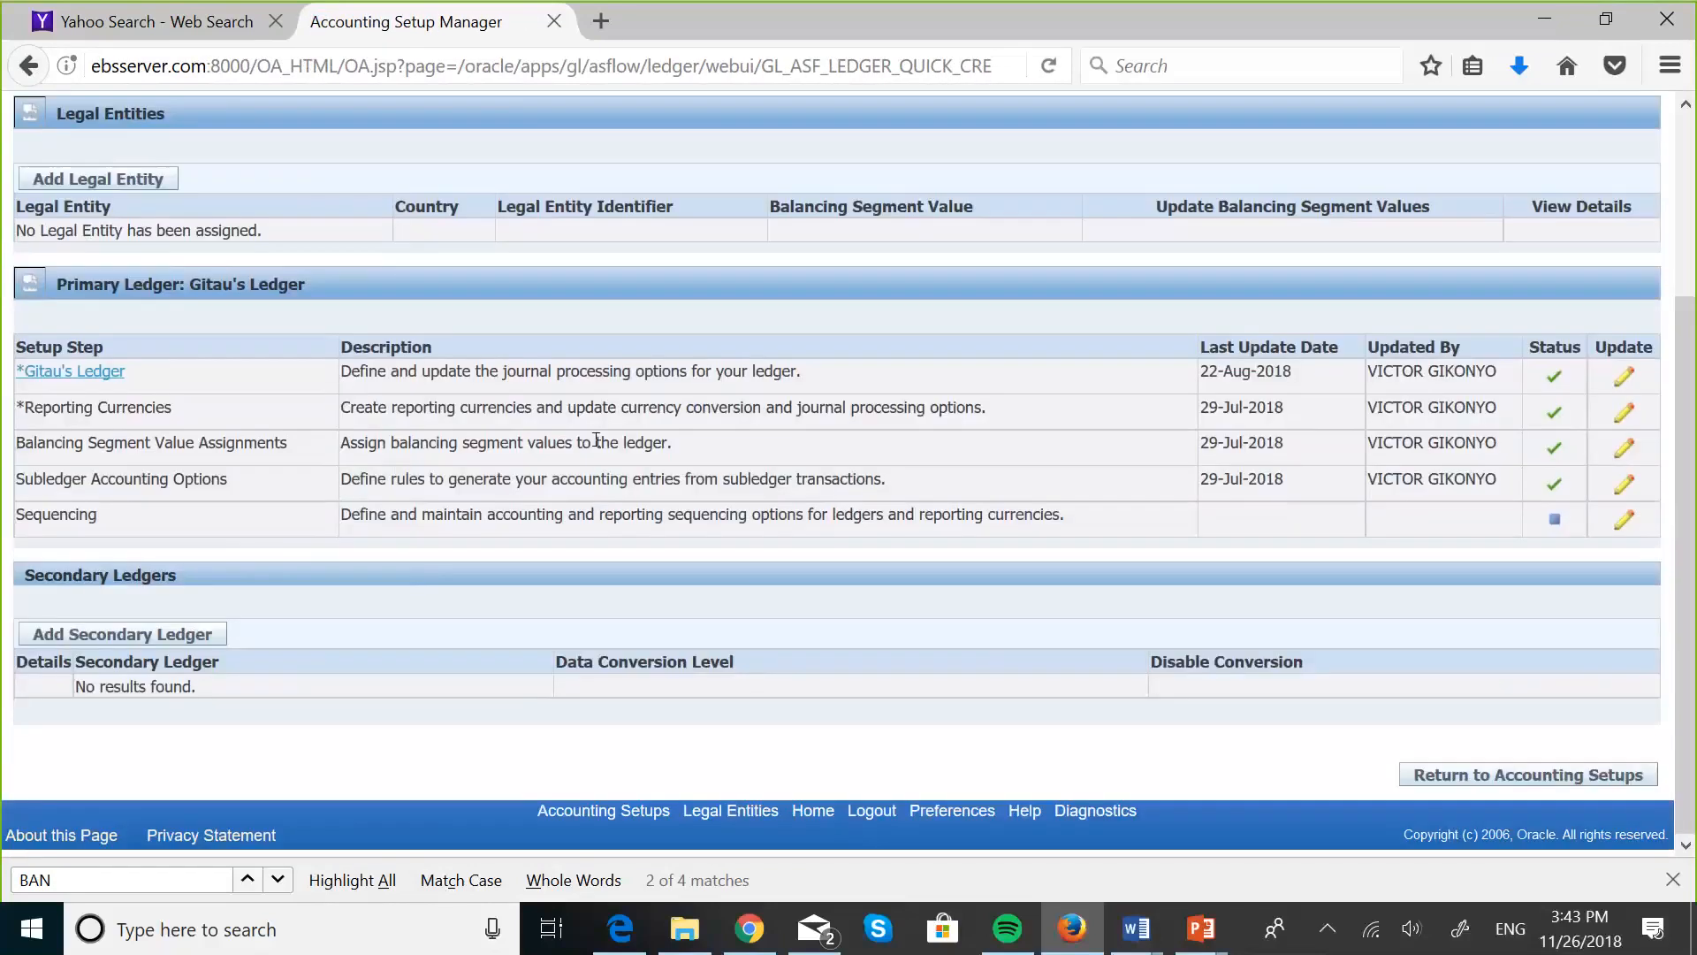
pyautogui.click(190, 631)
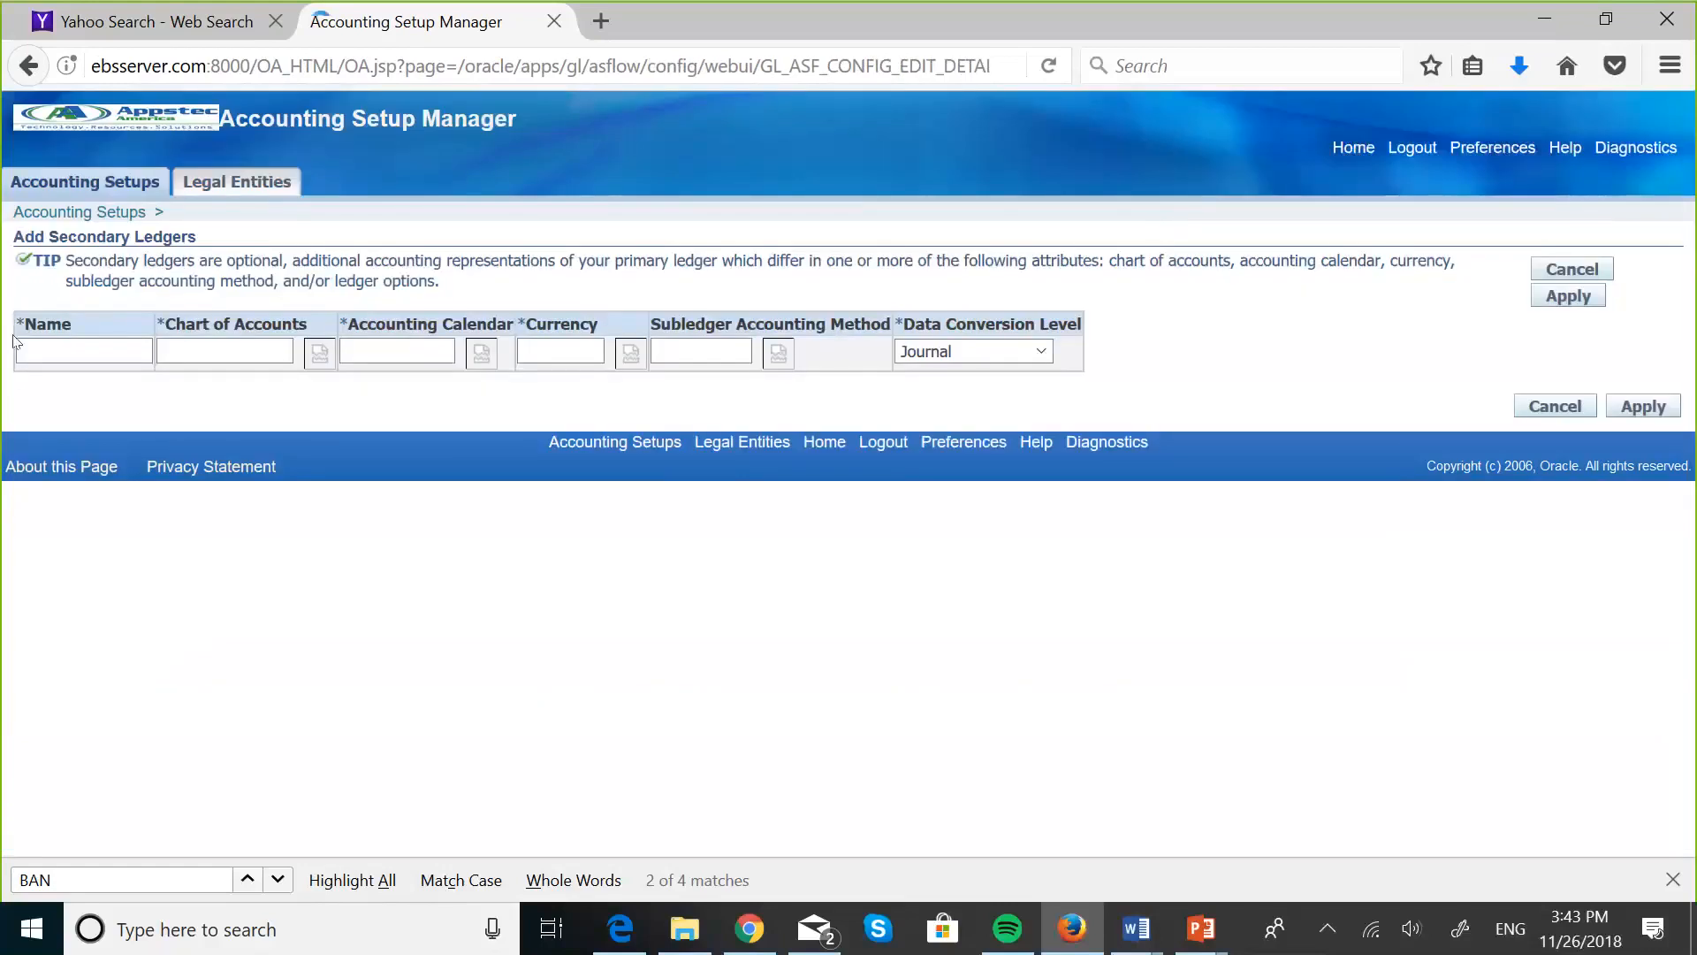
pyautogui.click(41, 349)
pyautogui.write('G')
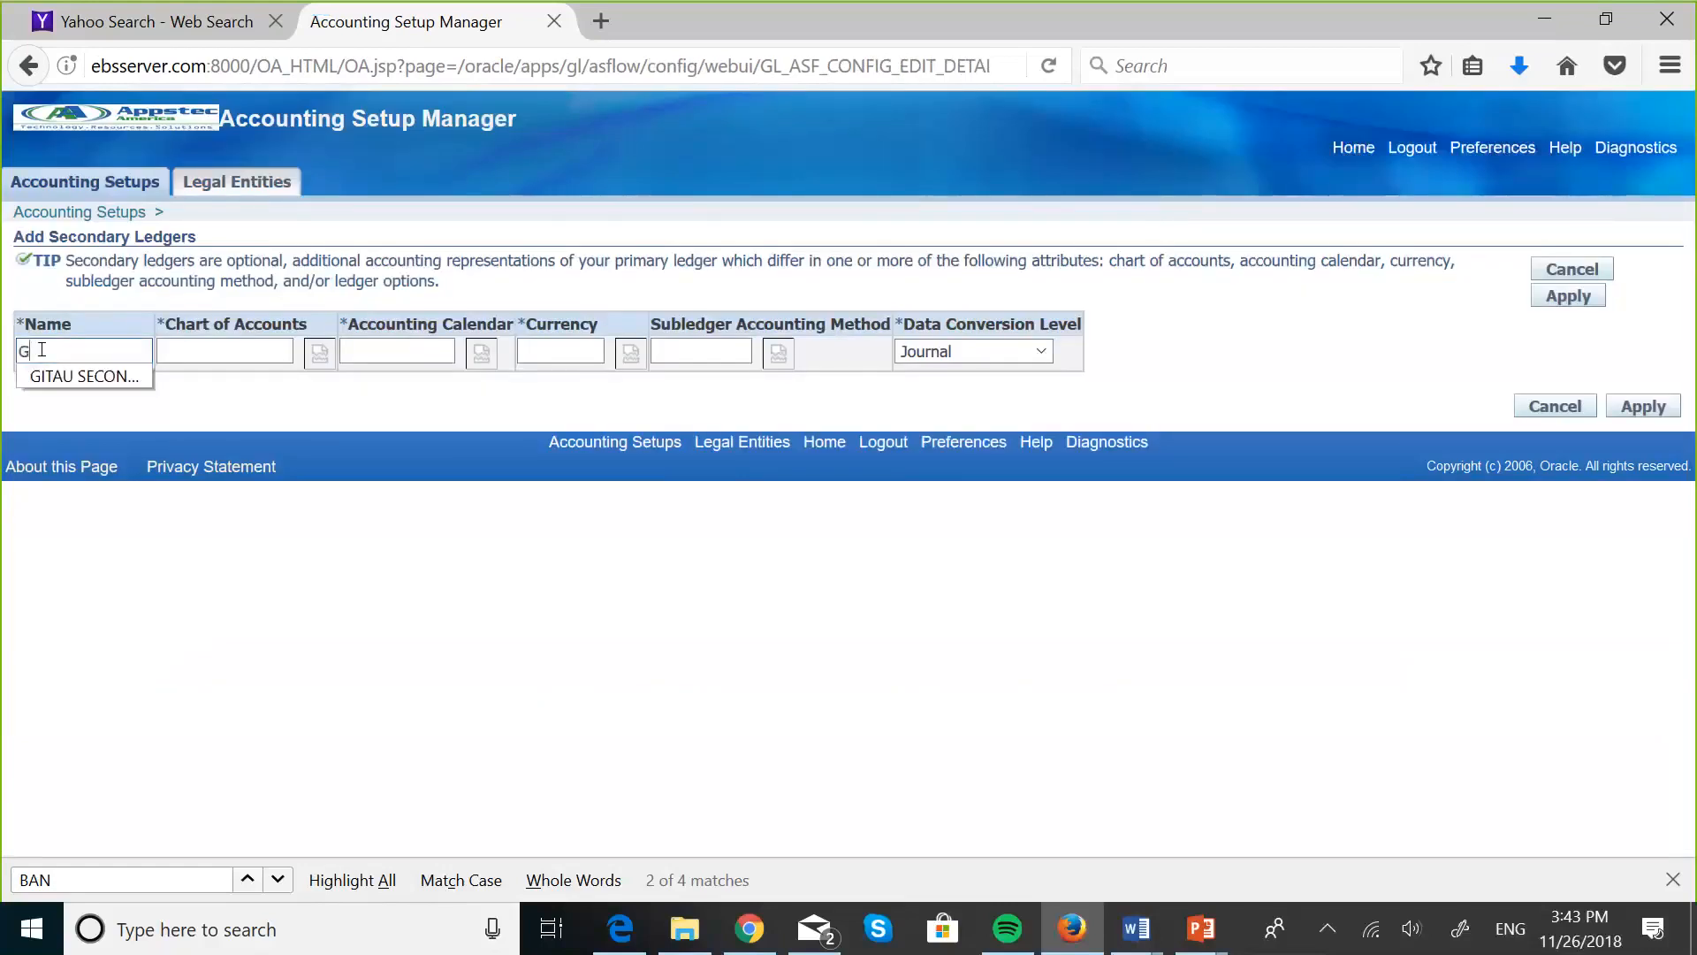
pyautogui.write('ITAU')
pyautogui.click(89, 375)
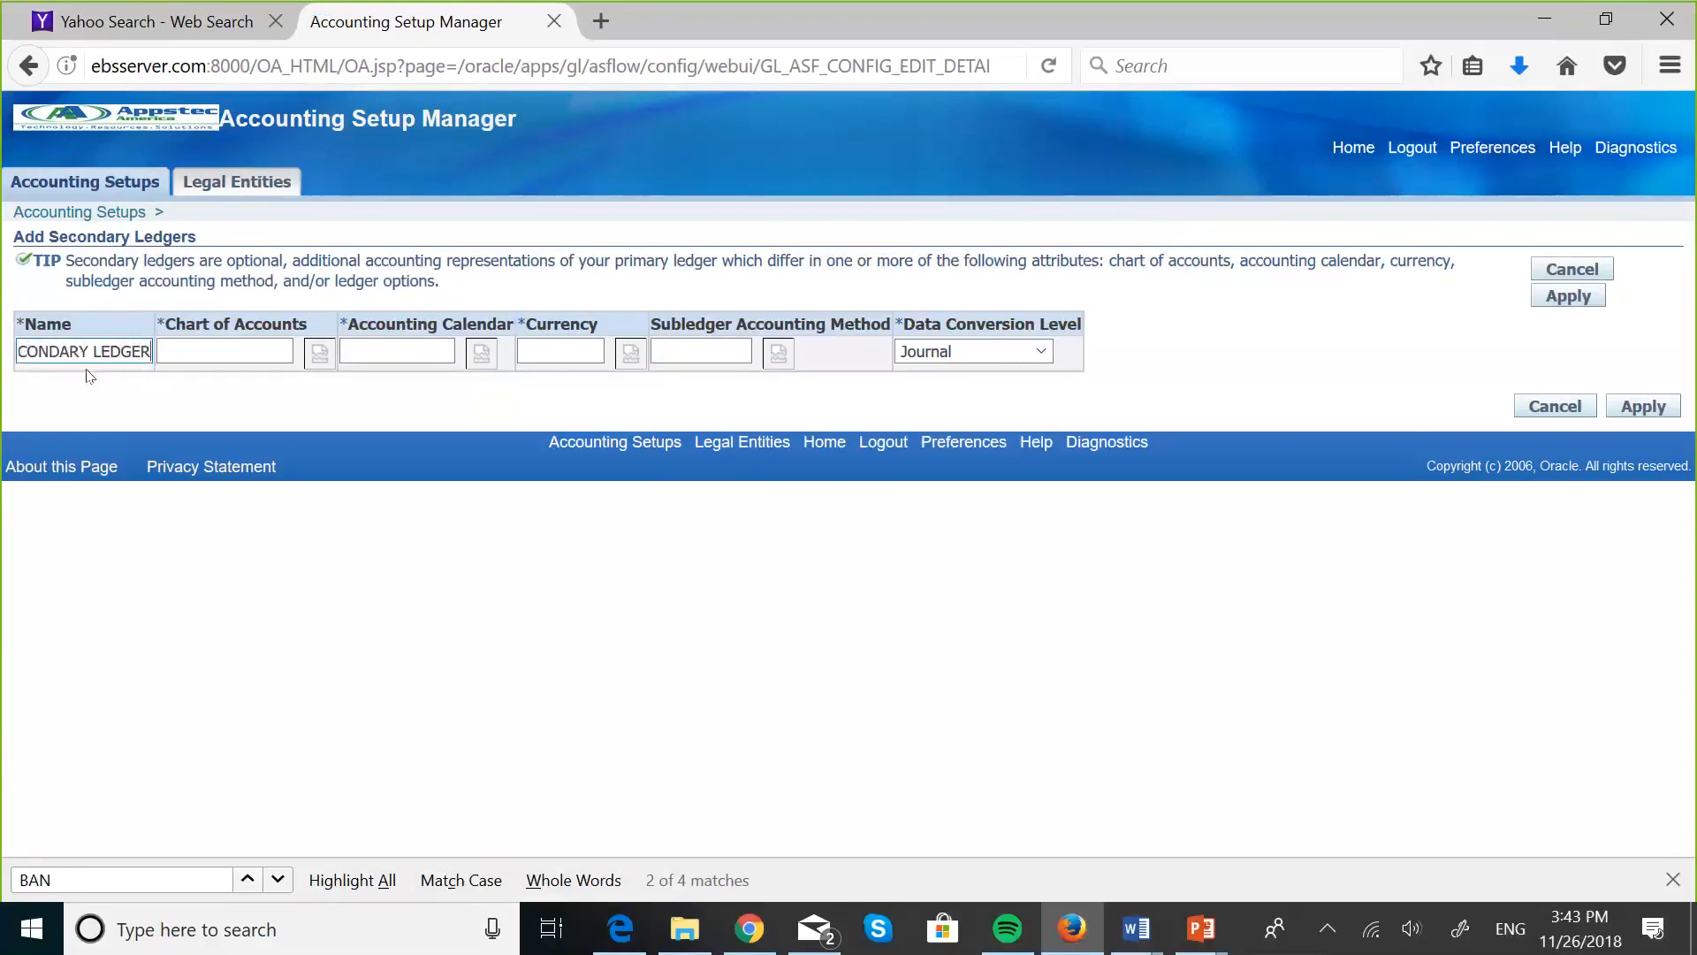
# - Look up "MASKA" and set the secondary ledger's chart of accounts to MASKANI GROUP COA
pyautogui.click(158, 351)
pyautogui.write('MASKA')
pyautogui.click(317, 350)
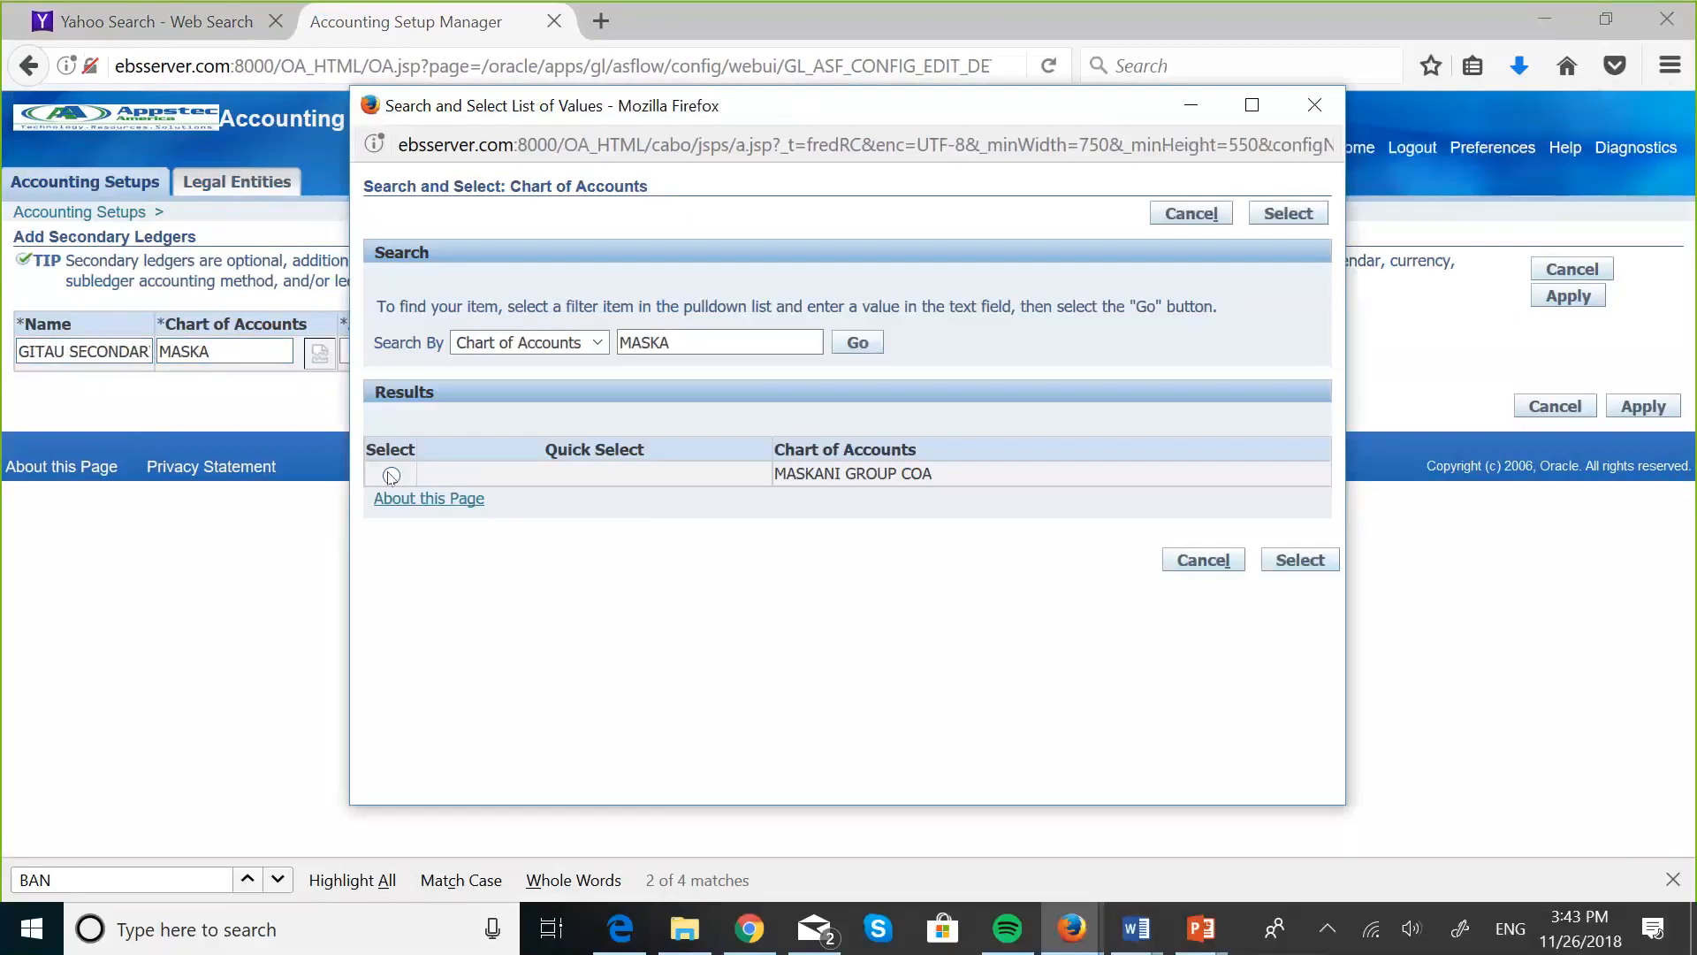
pyautogui.click(391, 475)
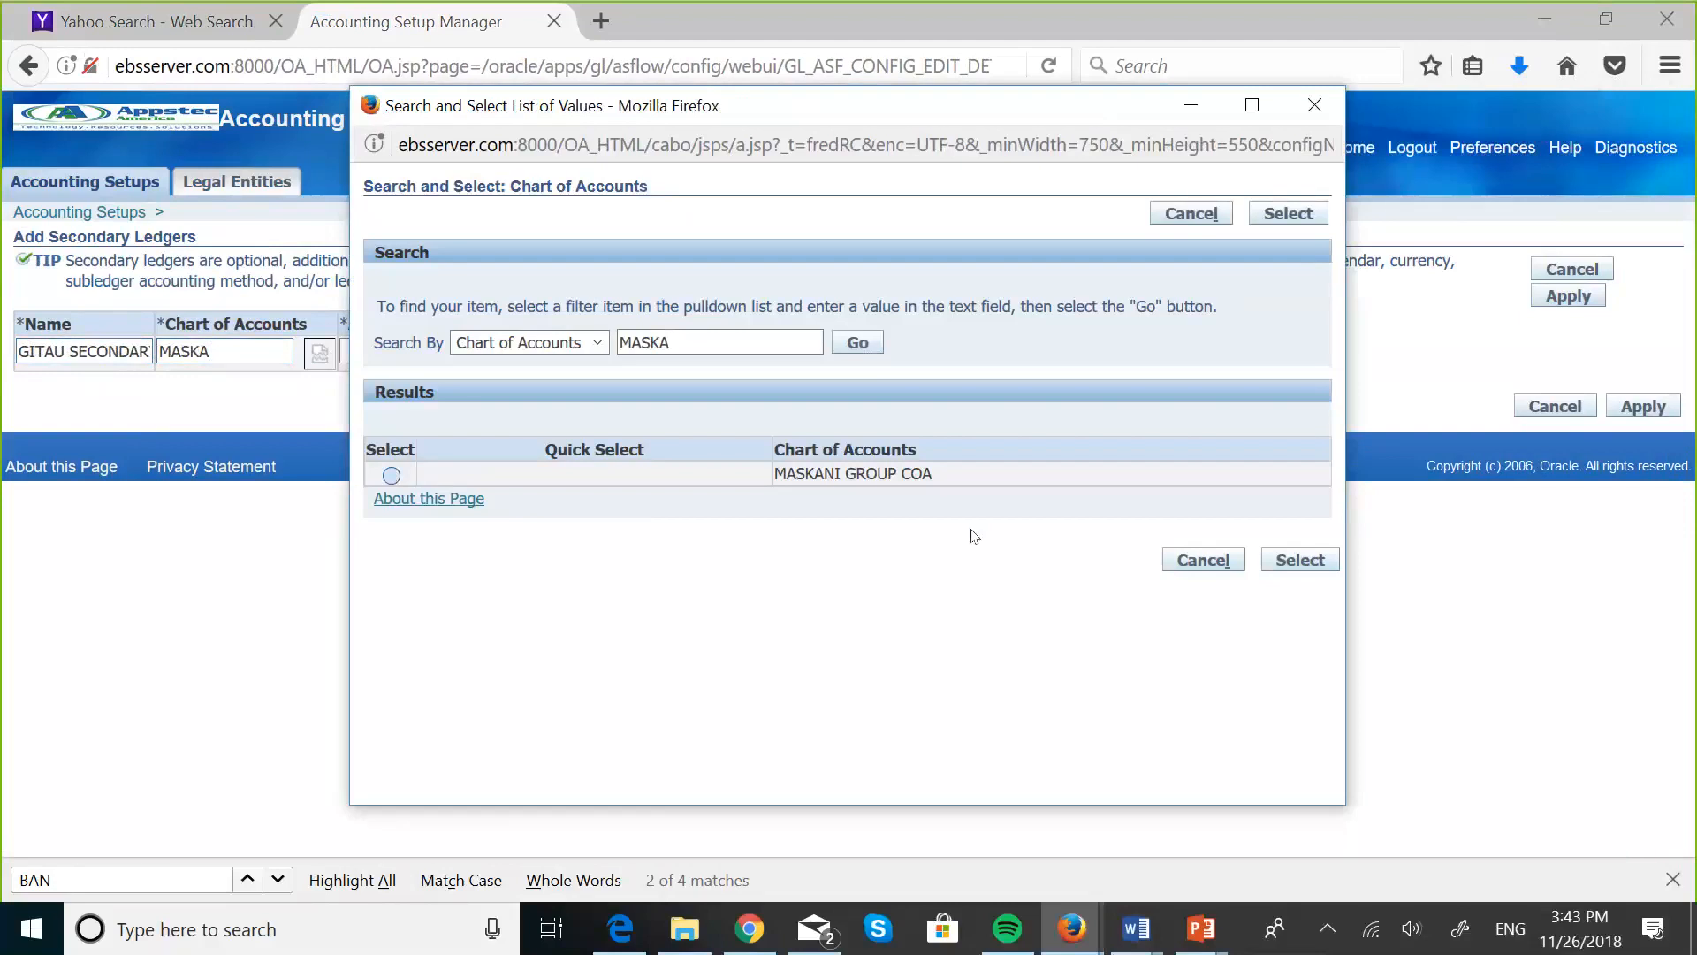
pyautogui.click(1289, 561)
# - Look up "Gitau" and set the secondary ledger's accounting calendar to Gitaus Calendar, with the Quarter period type
pyautogui.click(391, 346)
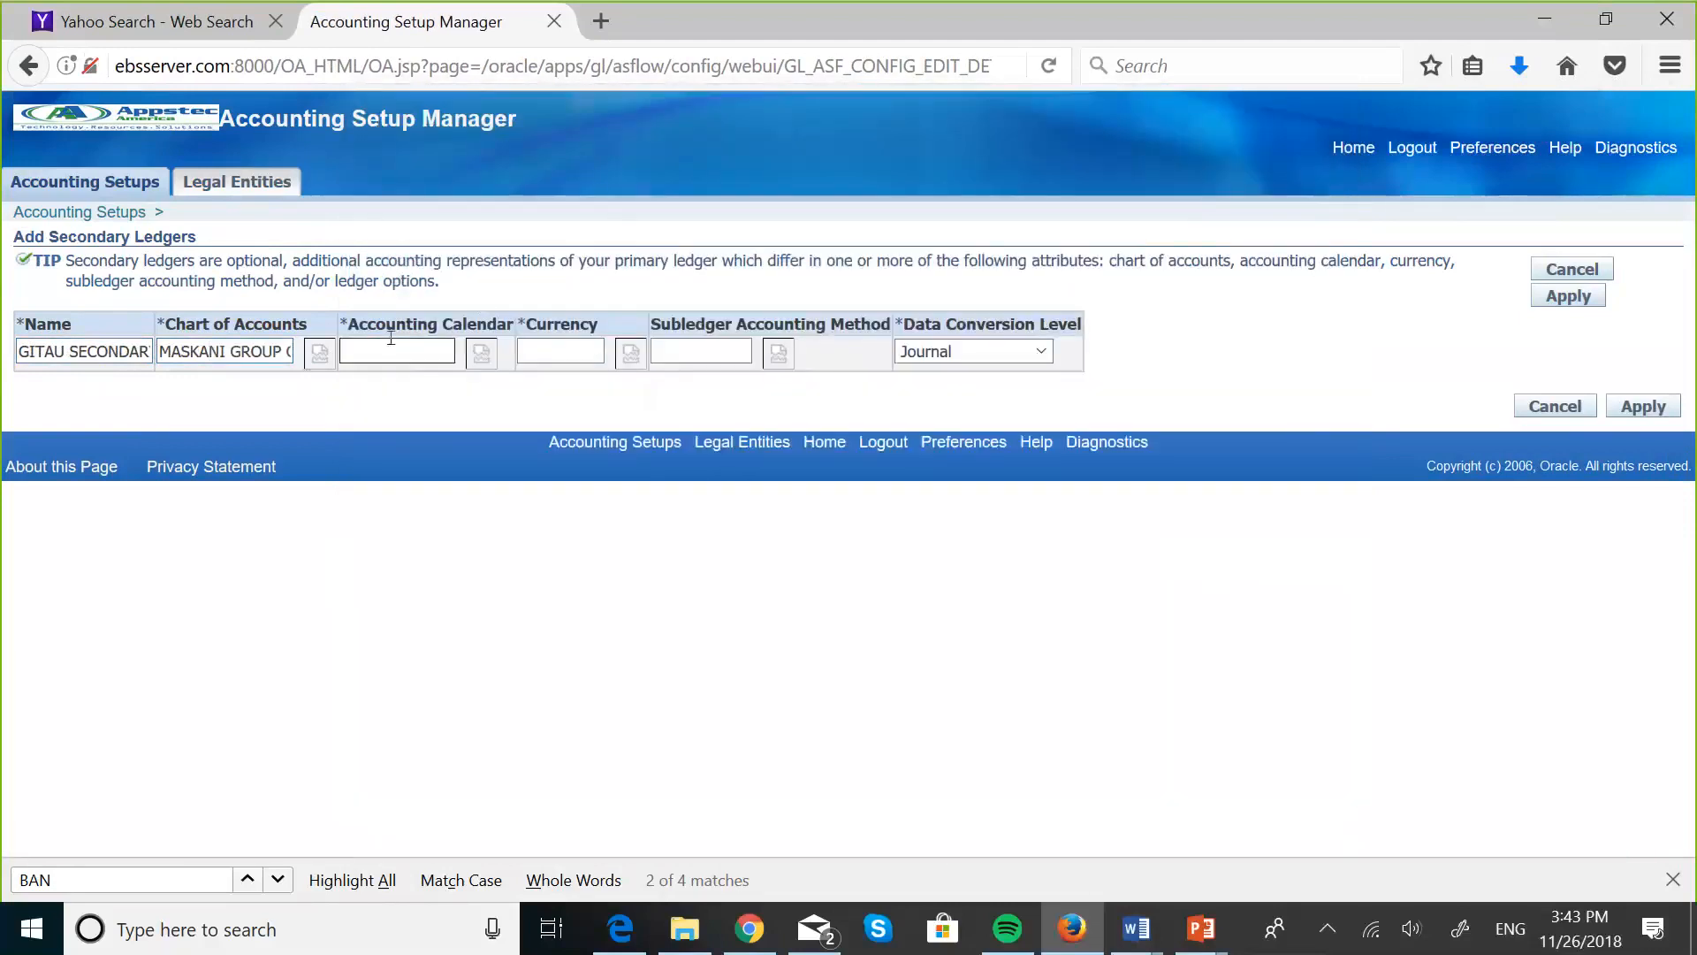
pyautogui.write('G')
pyautogui.press('capslock')
pyautogui.write('itau')
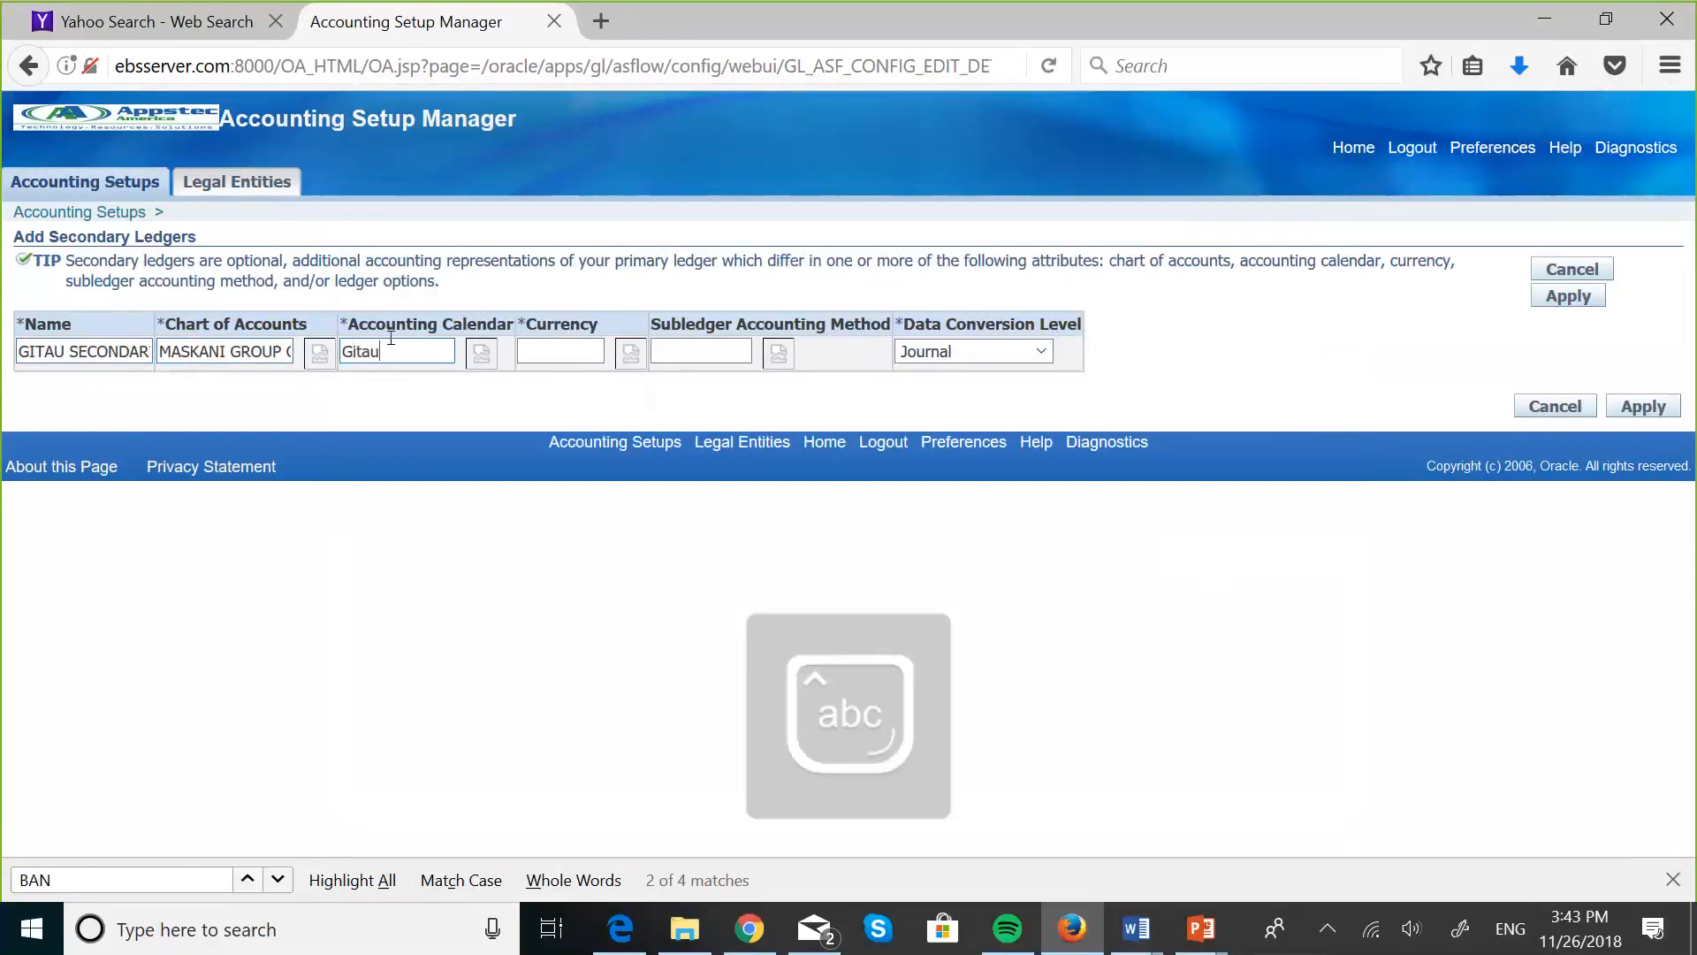
pyautogui.click(479, 352)
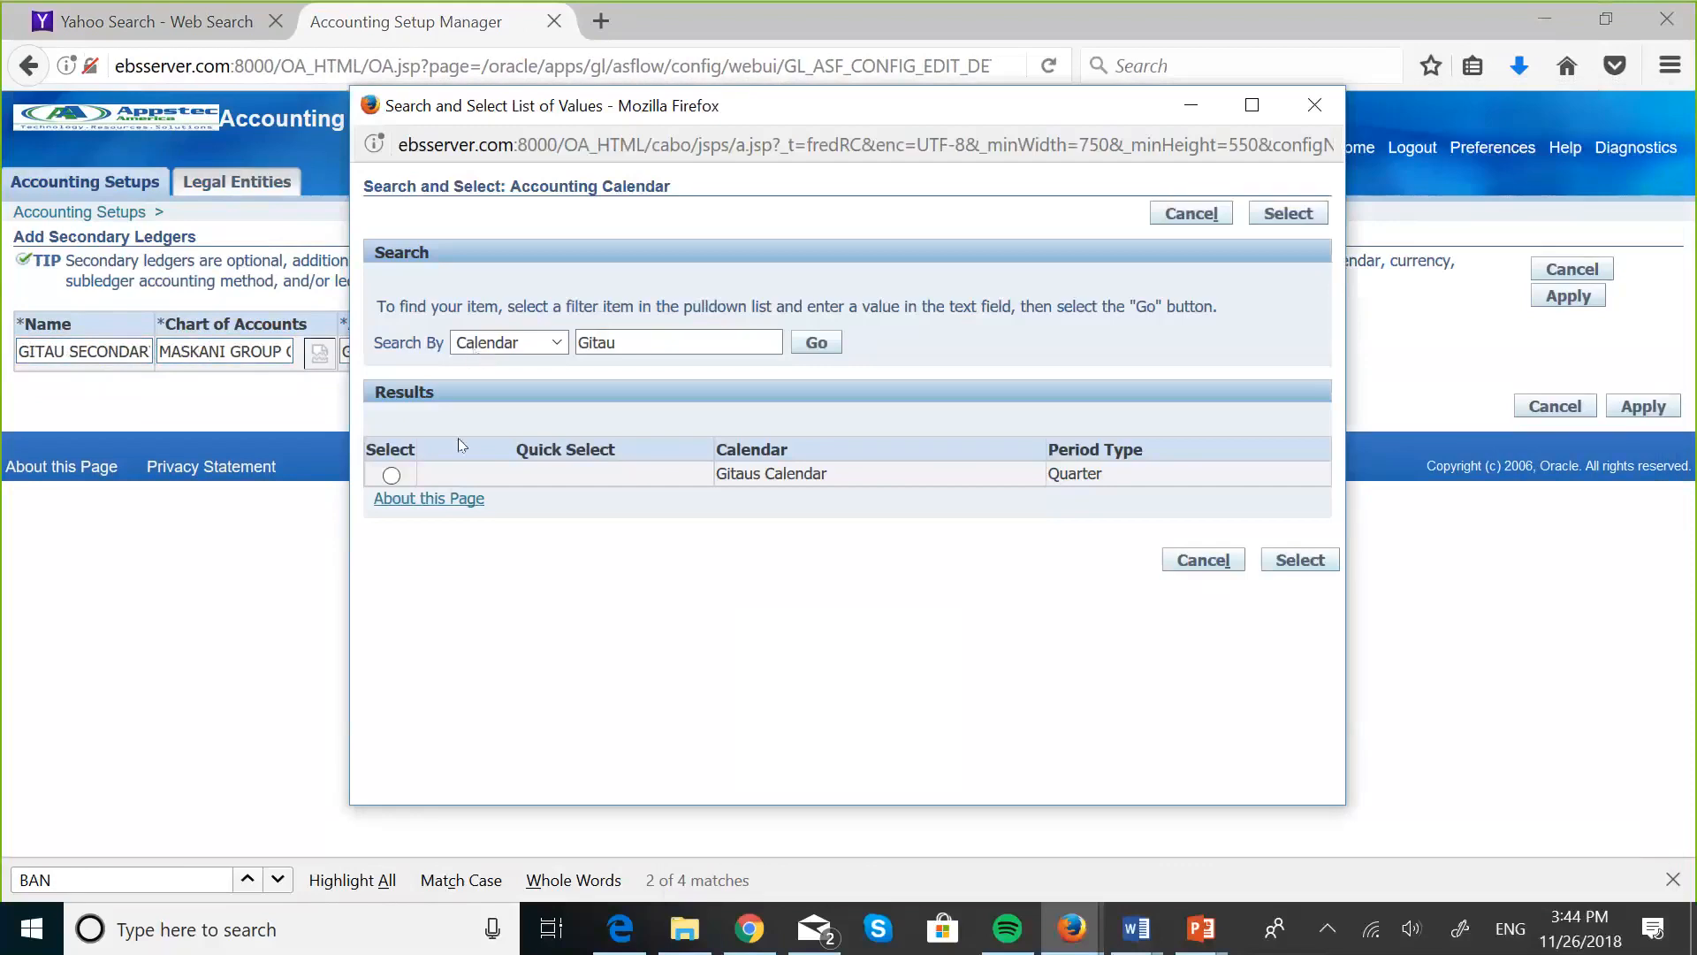
pyautogui.click(392, 476)
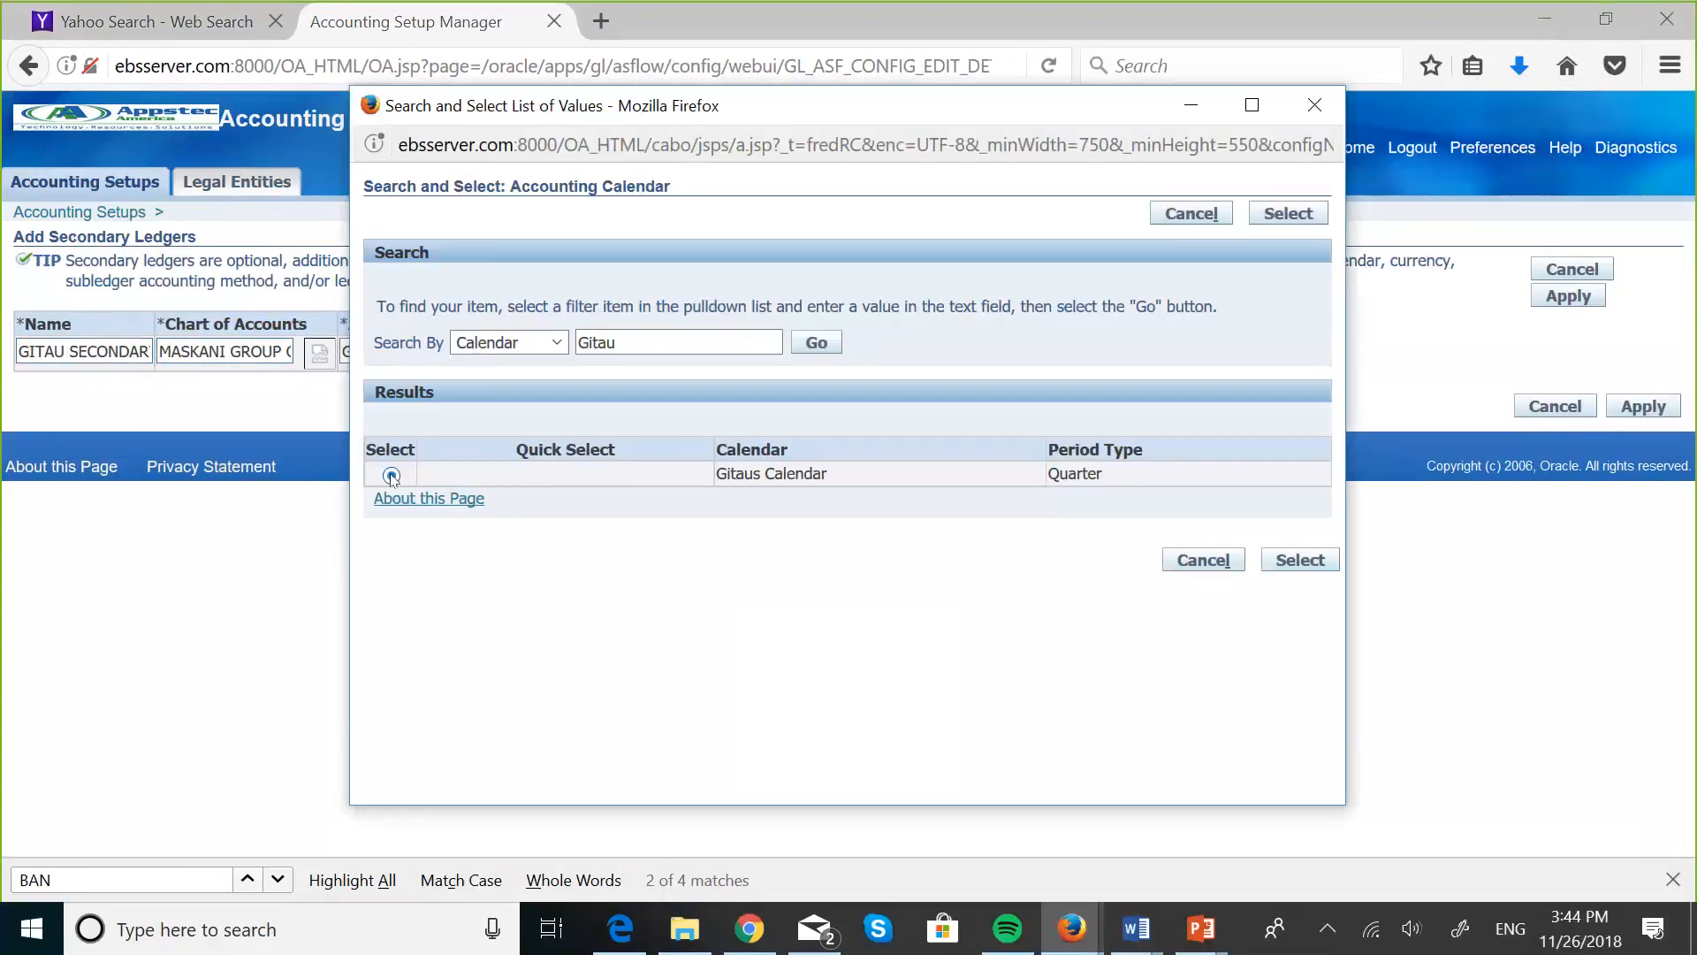
pyautogui.click(1299, 561)
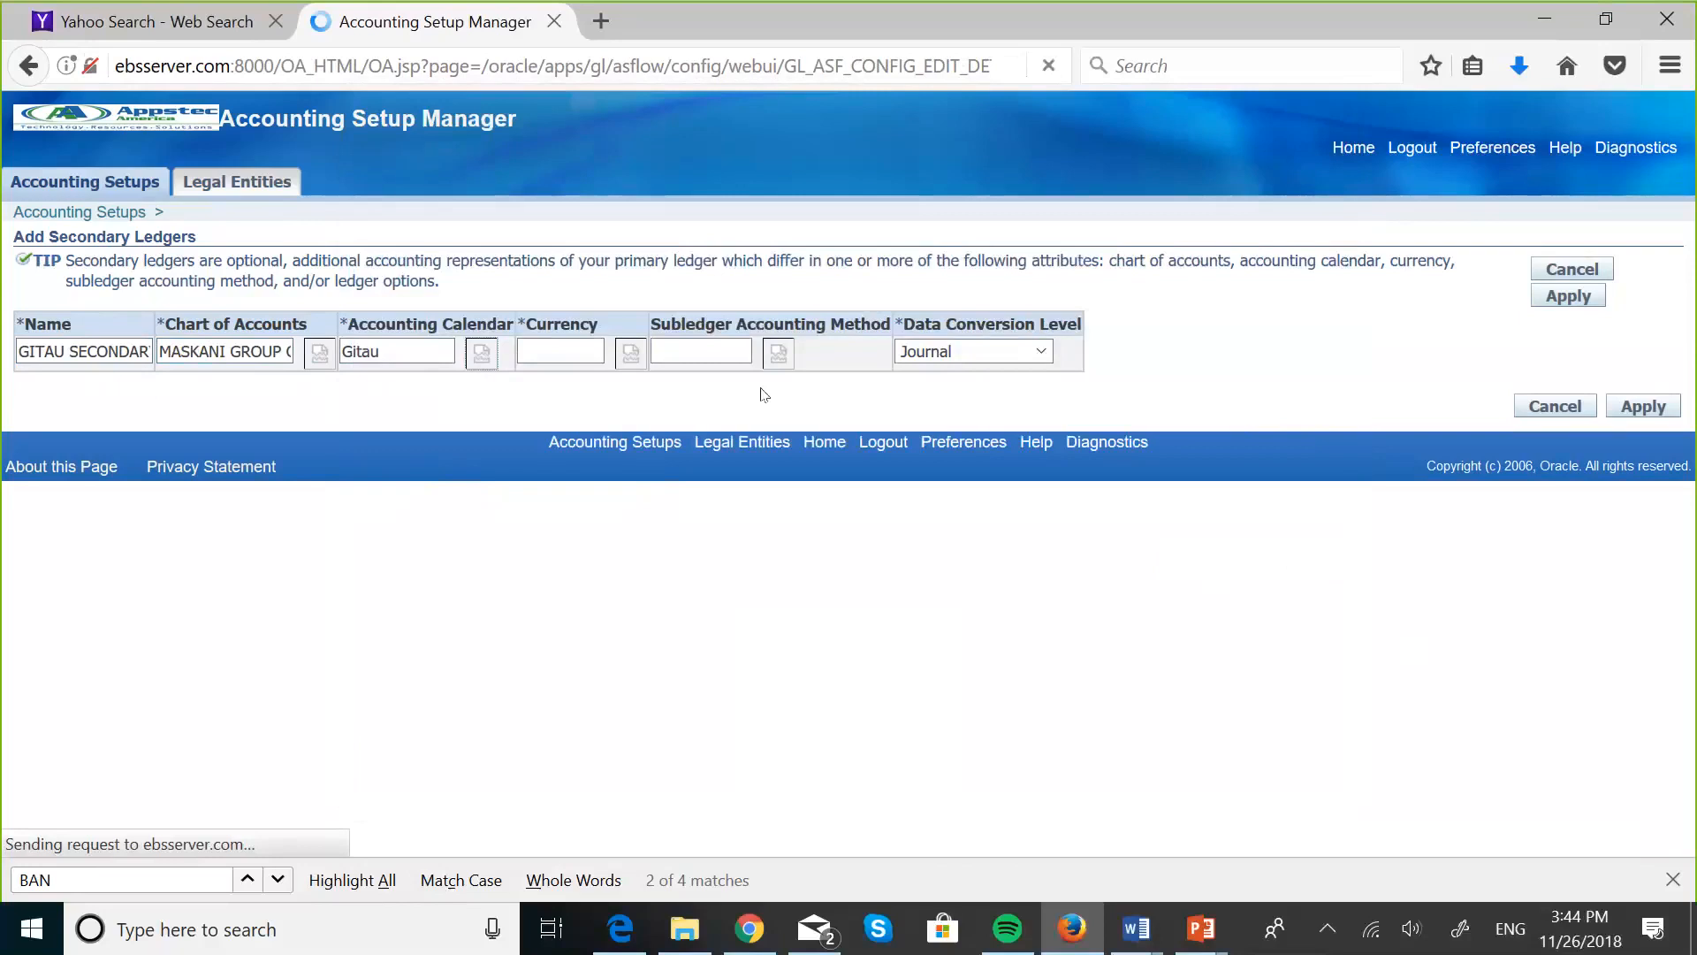
# - Set the secondary ledger's currency to KES, Kenyan Shilling, from the list of values
pyautogui.click(559, 347)
pyautogui.press('capslock')
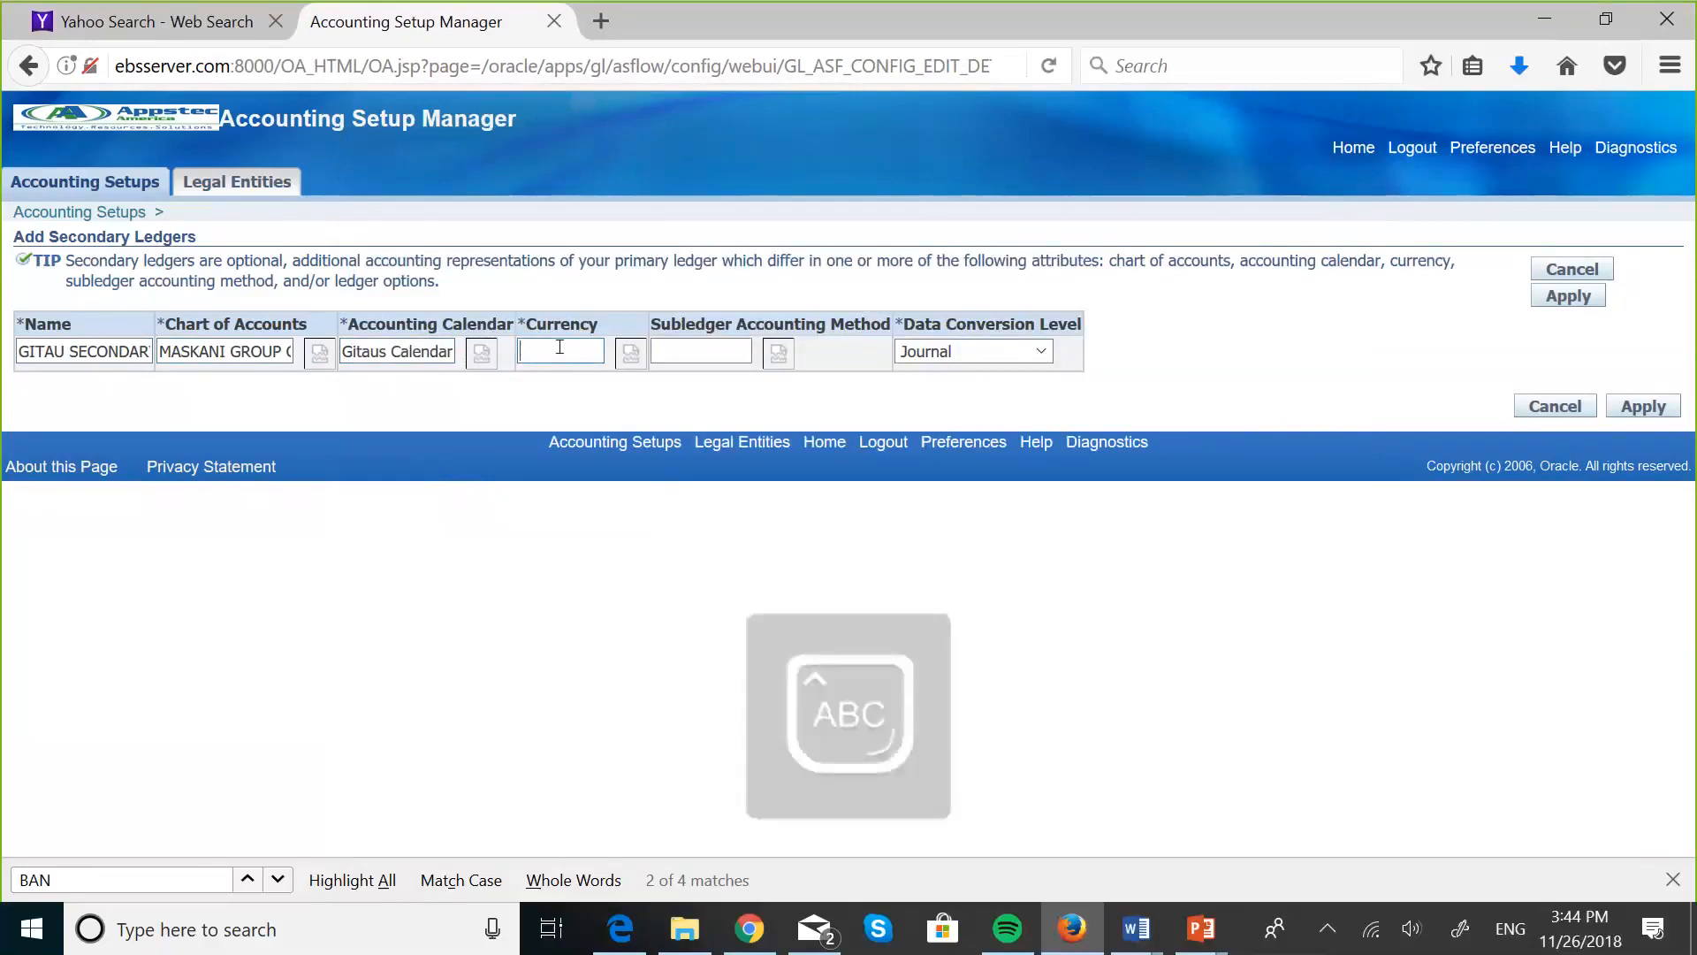
pyautogui.write('KES')
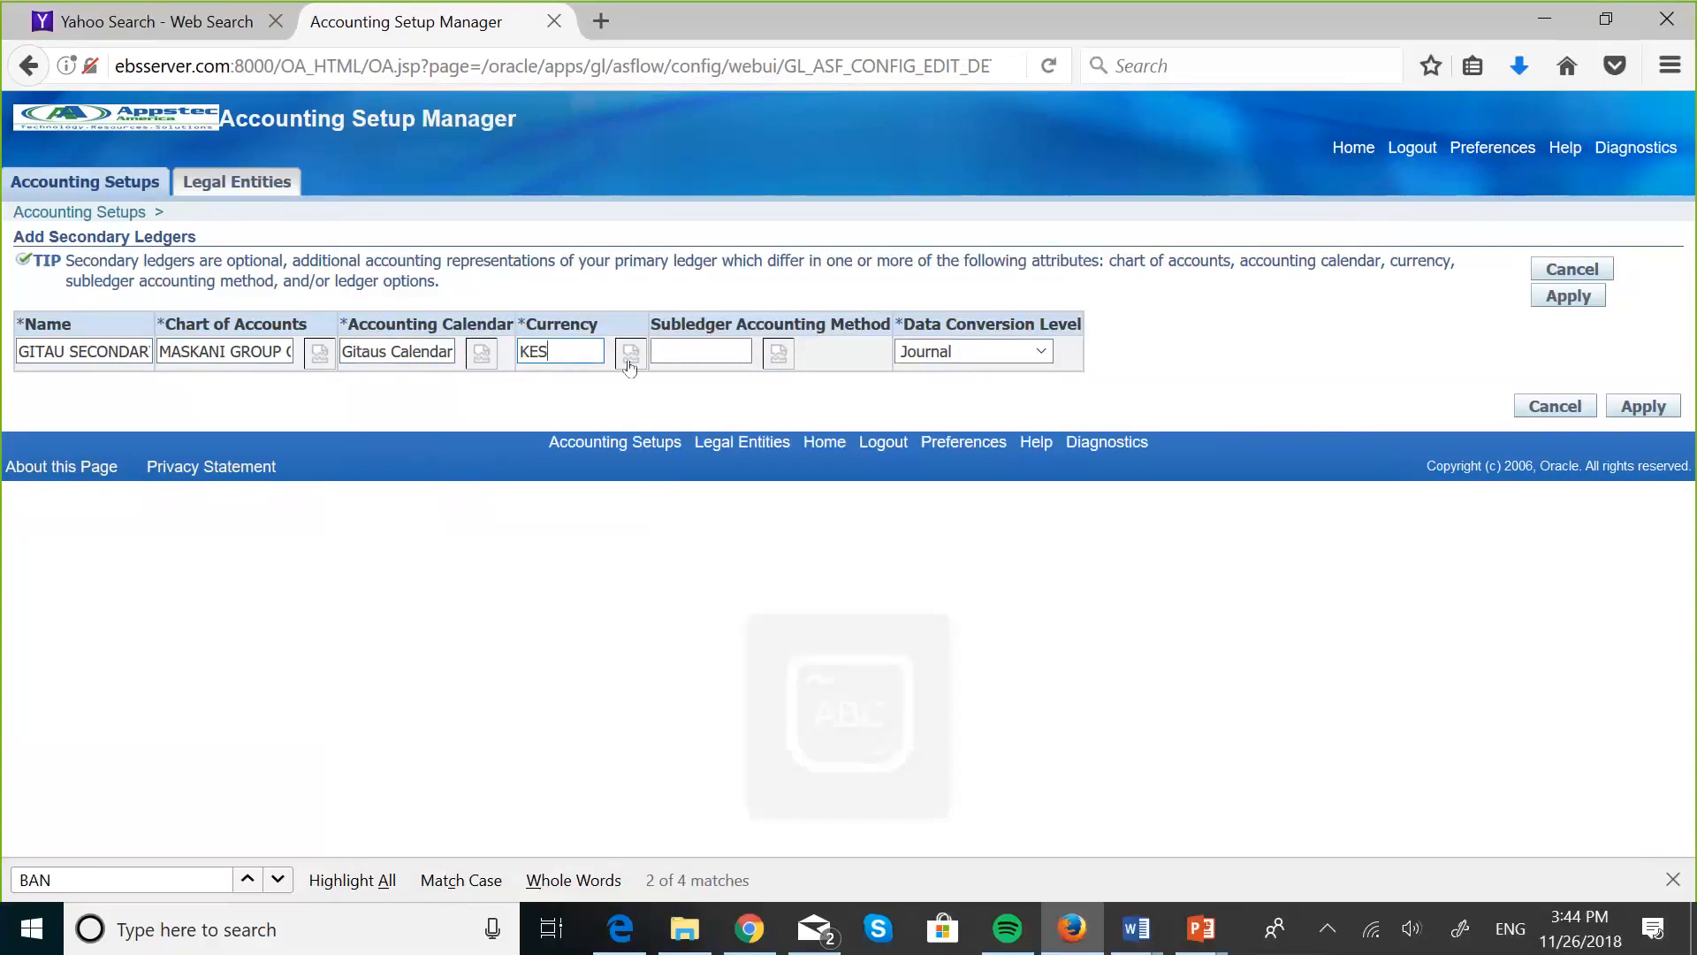
pyautogui.click(630, 363)
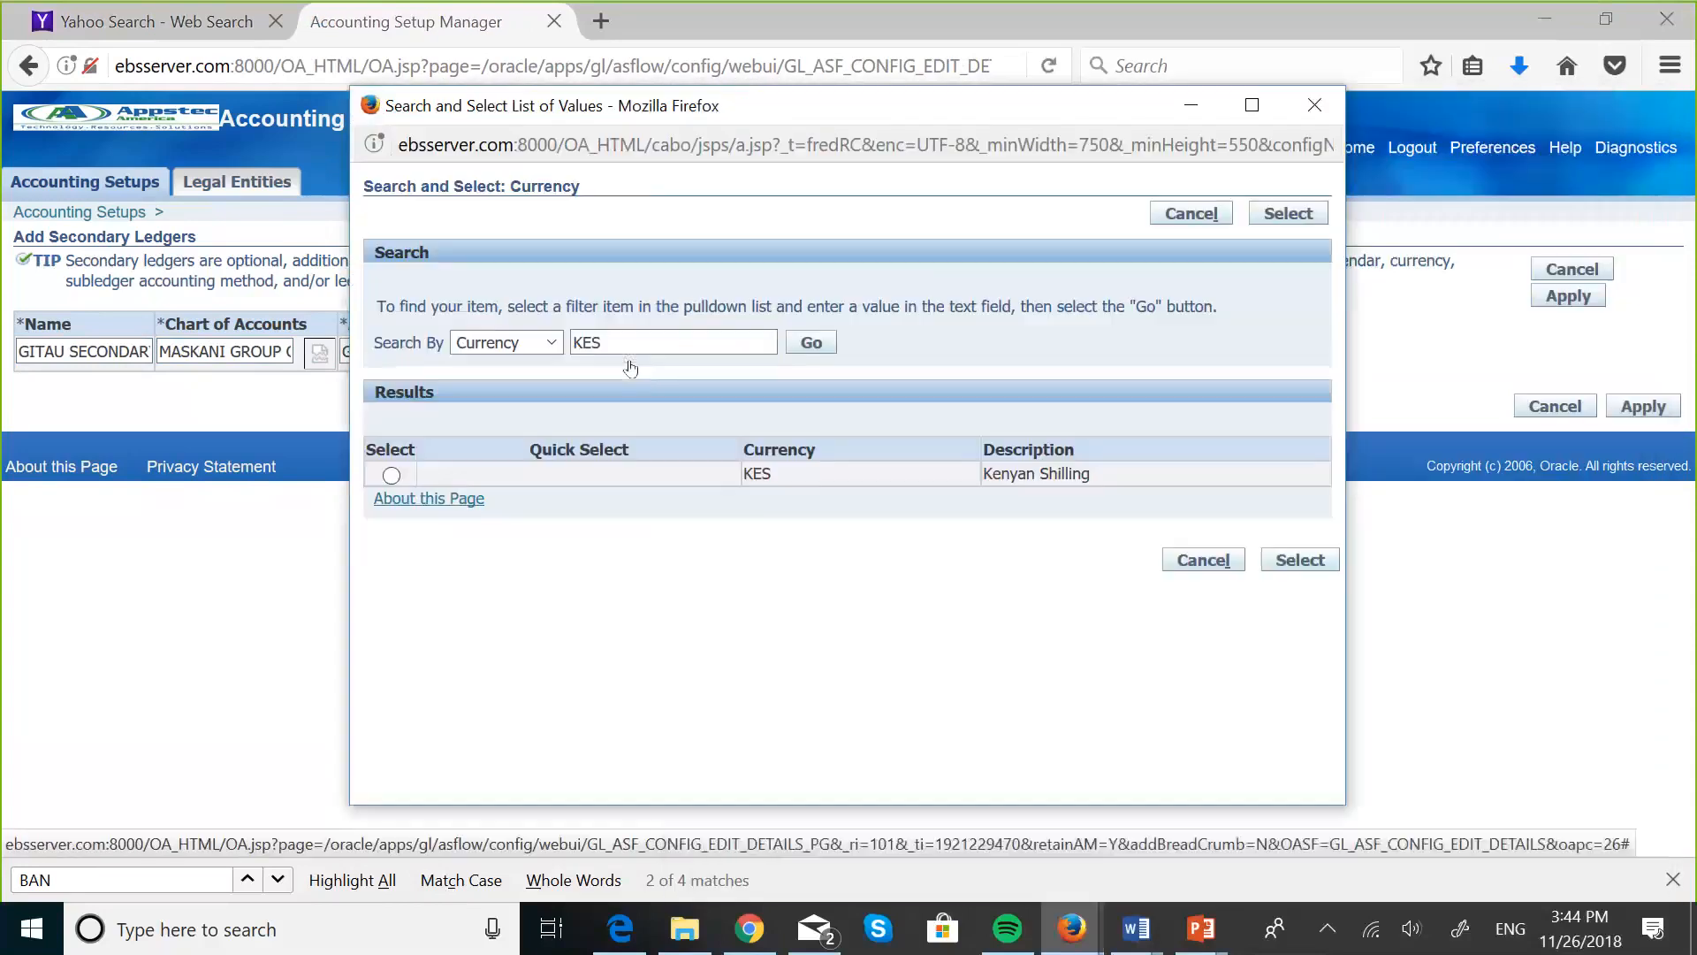
pyautogui.click(391, 475)
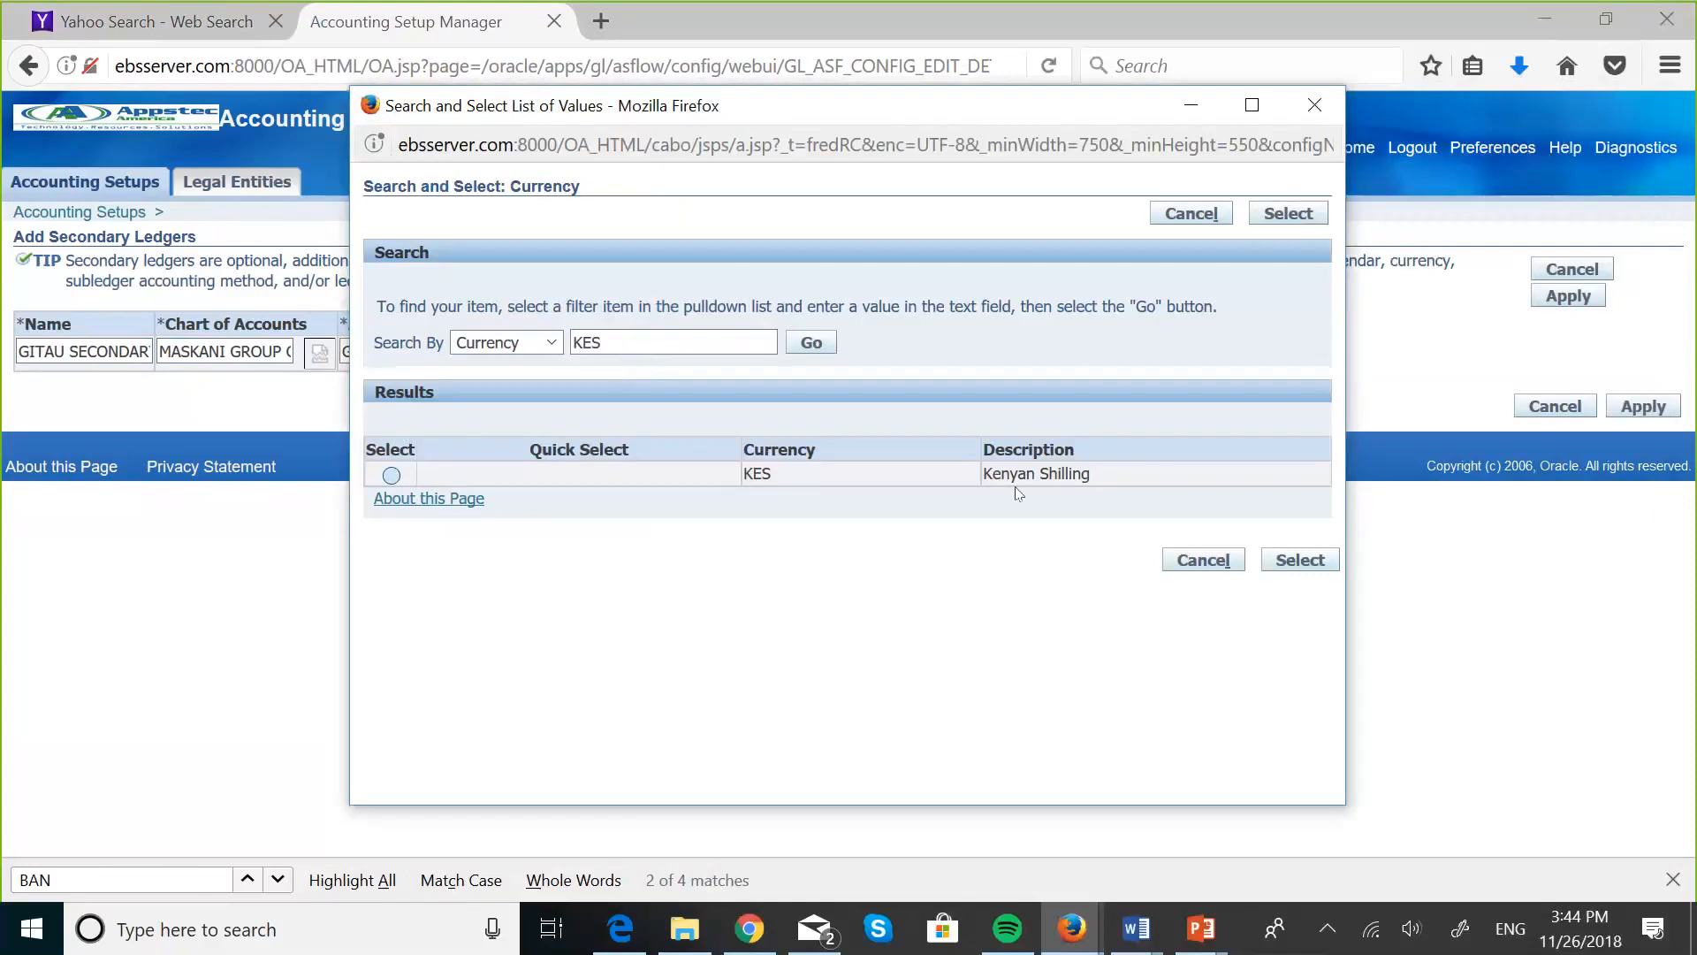
pyautogui.click(1294, 563)
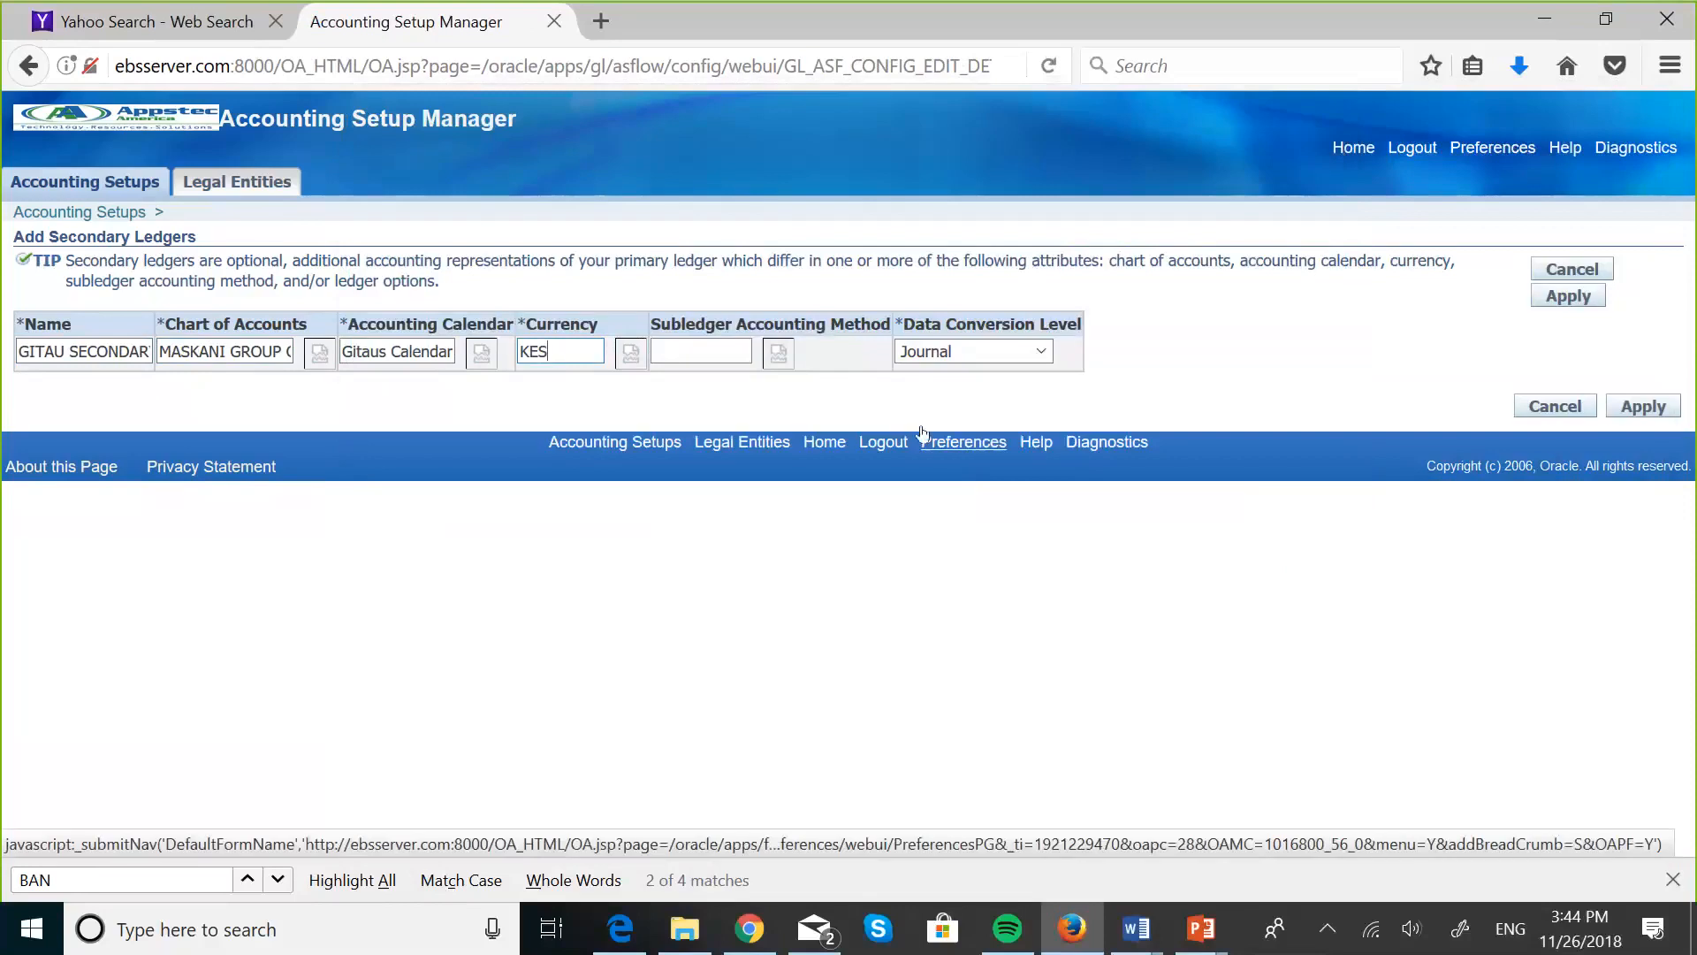
# - Set the data conversion level to Journal and apply the new secondary ledger
pyautogui.click(1043, 351)
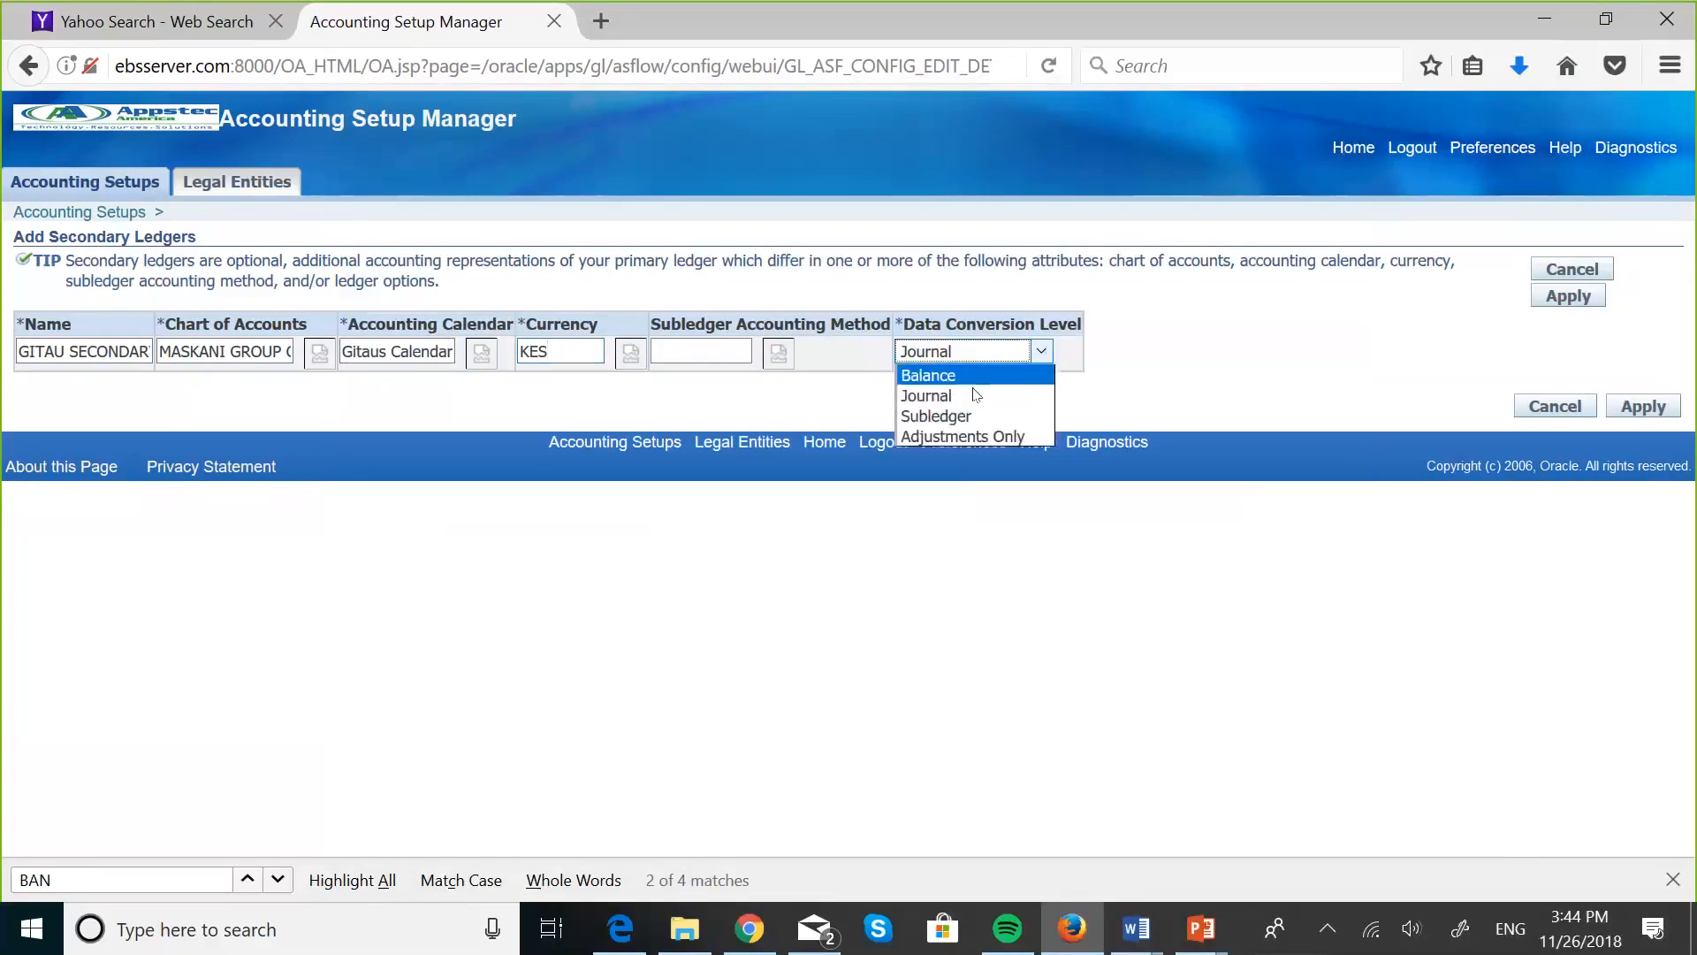
pyautogui.click(955, 416)
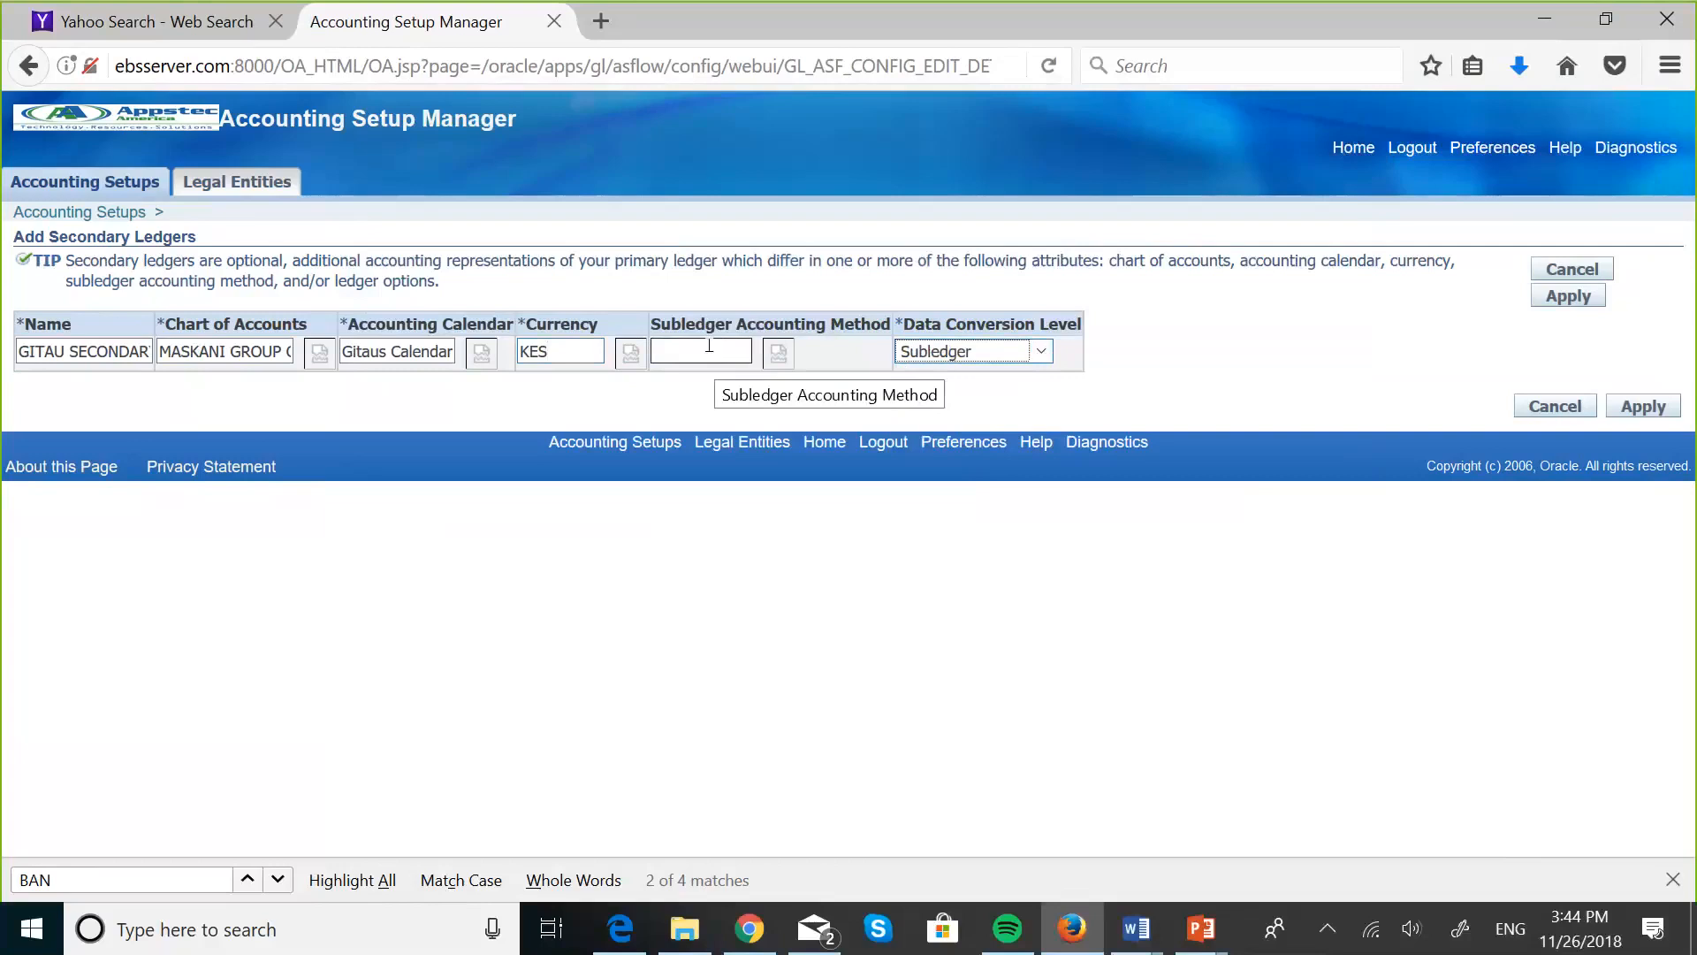
pyautogui.click(1040, 352)
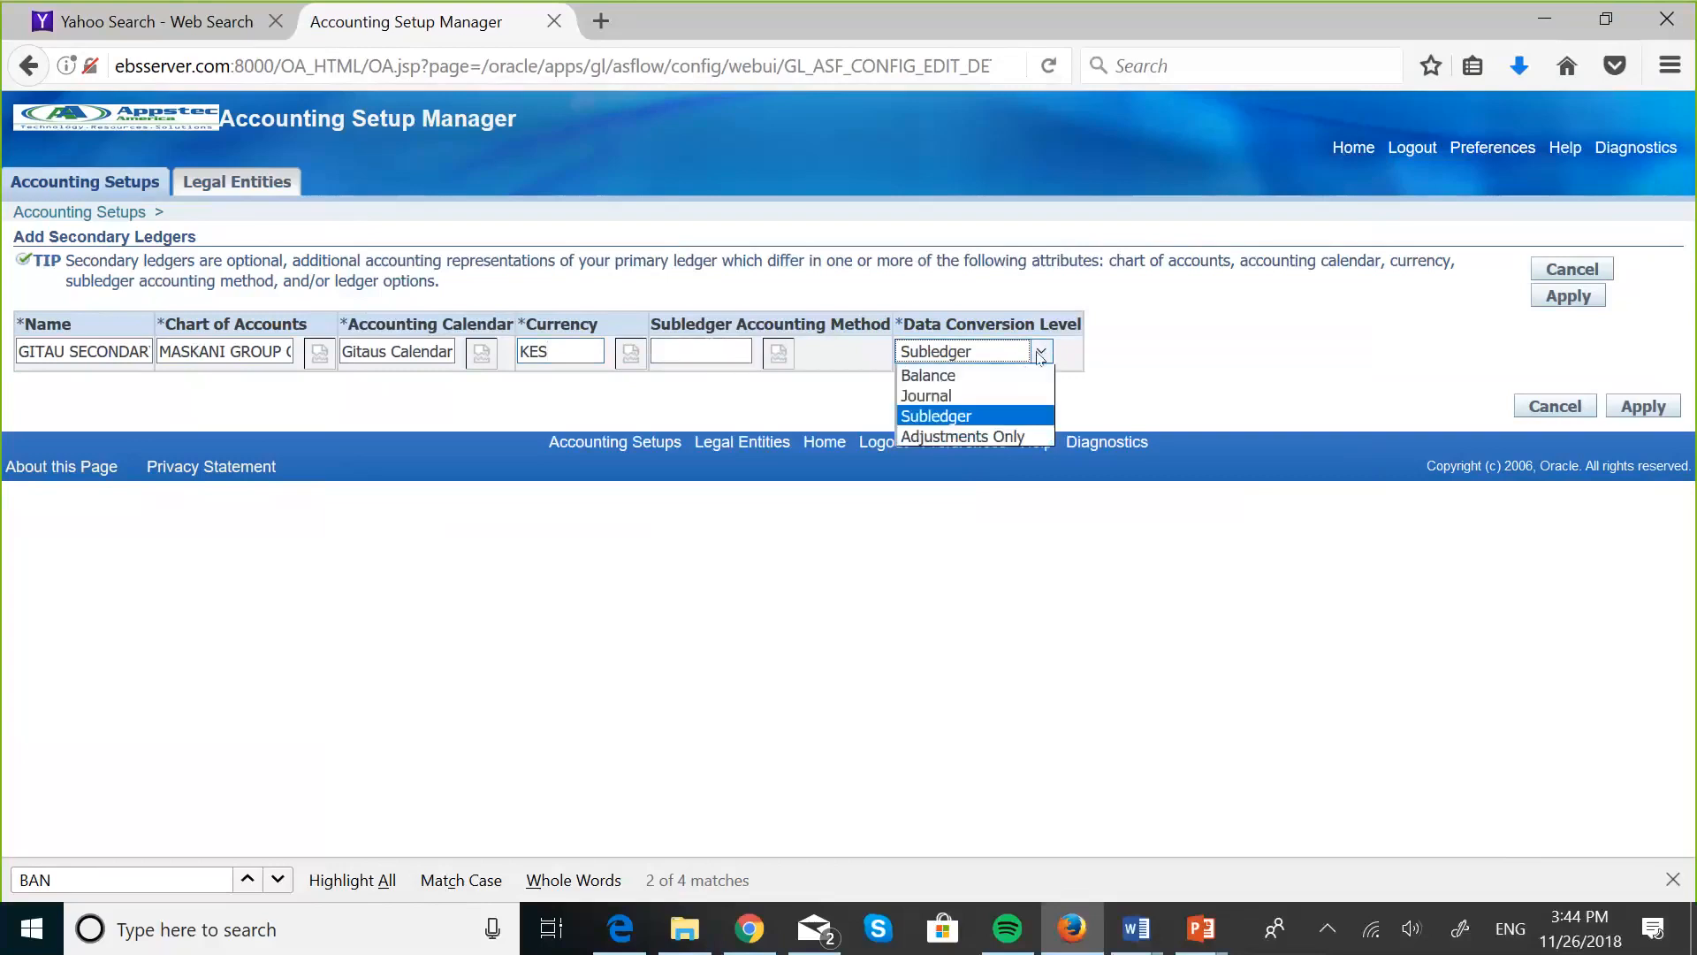
pyautogui.click(939, 397)
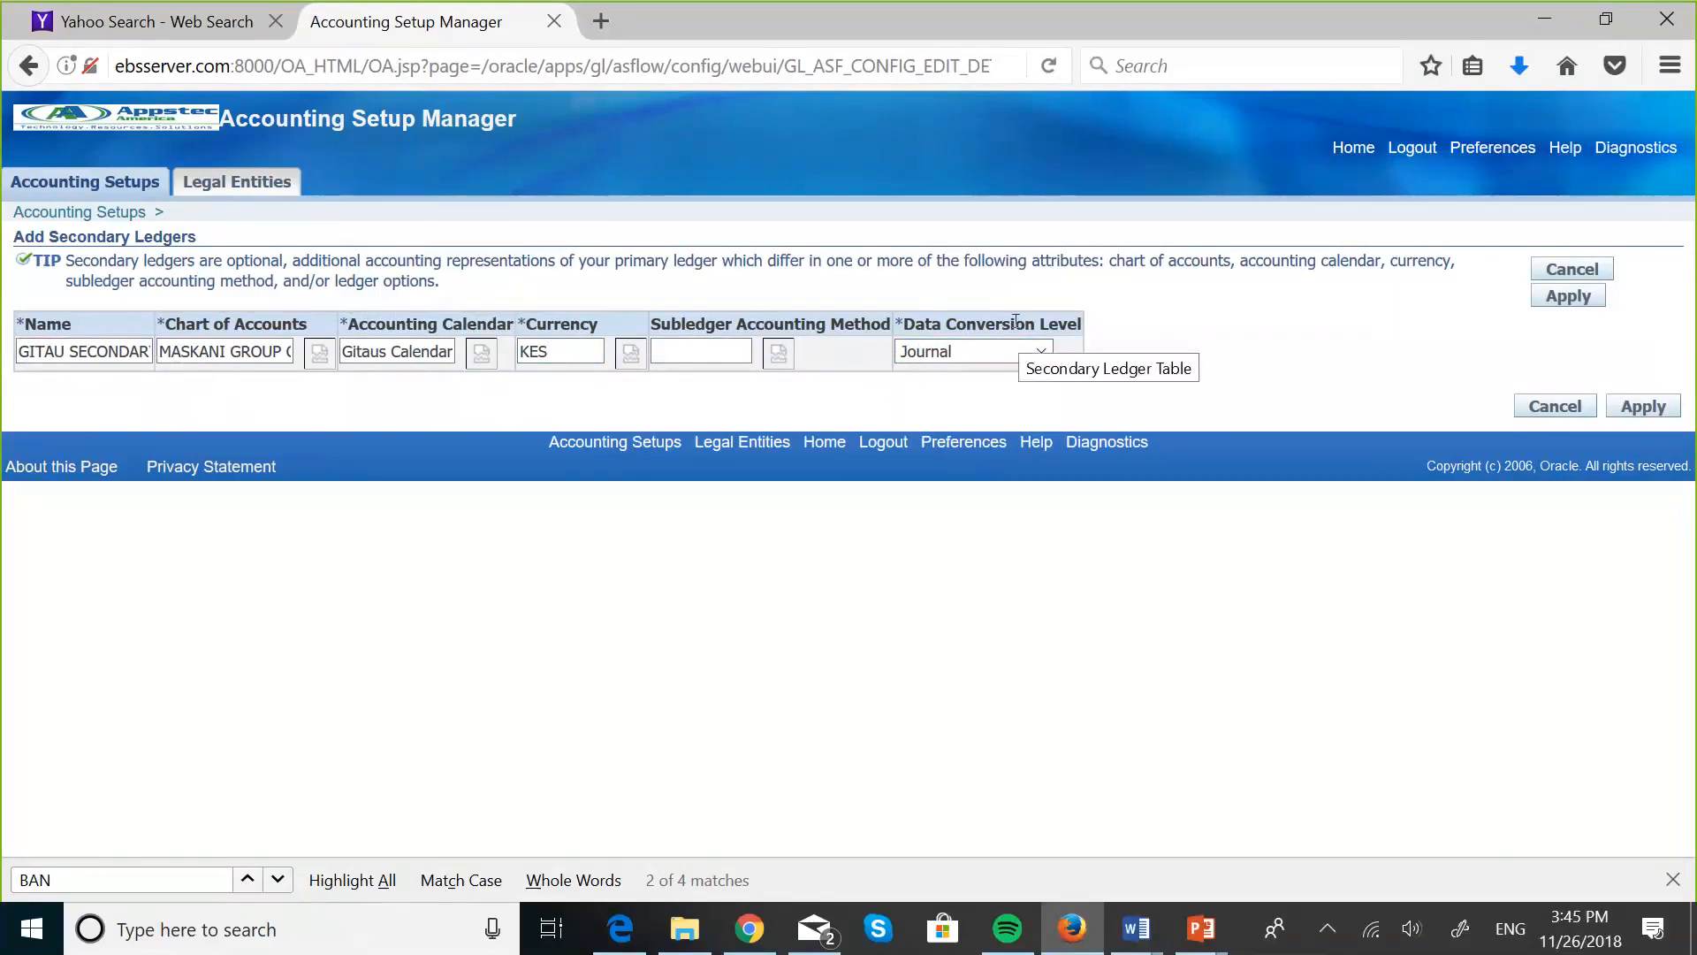
pyautogui.click(1570, 297)
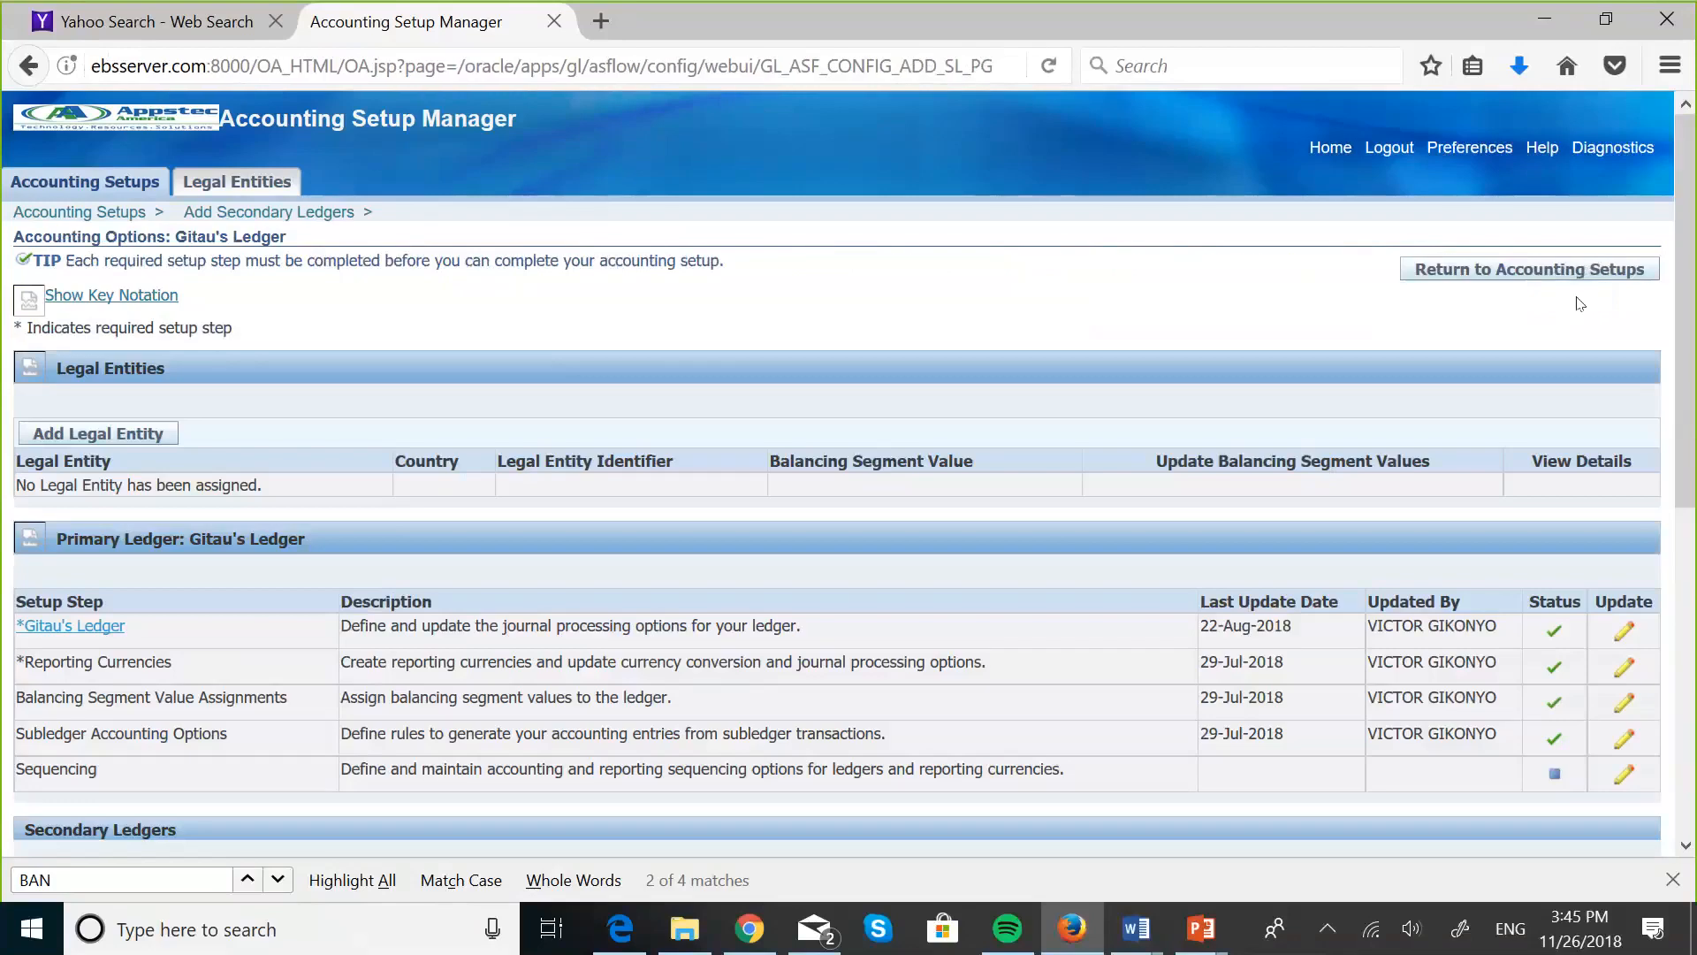
# - Open the Ledger Options setup step of GITAU SECONDARY LEDGER for updating
pyautogui.scroll(-4, 971, 504)
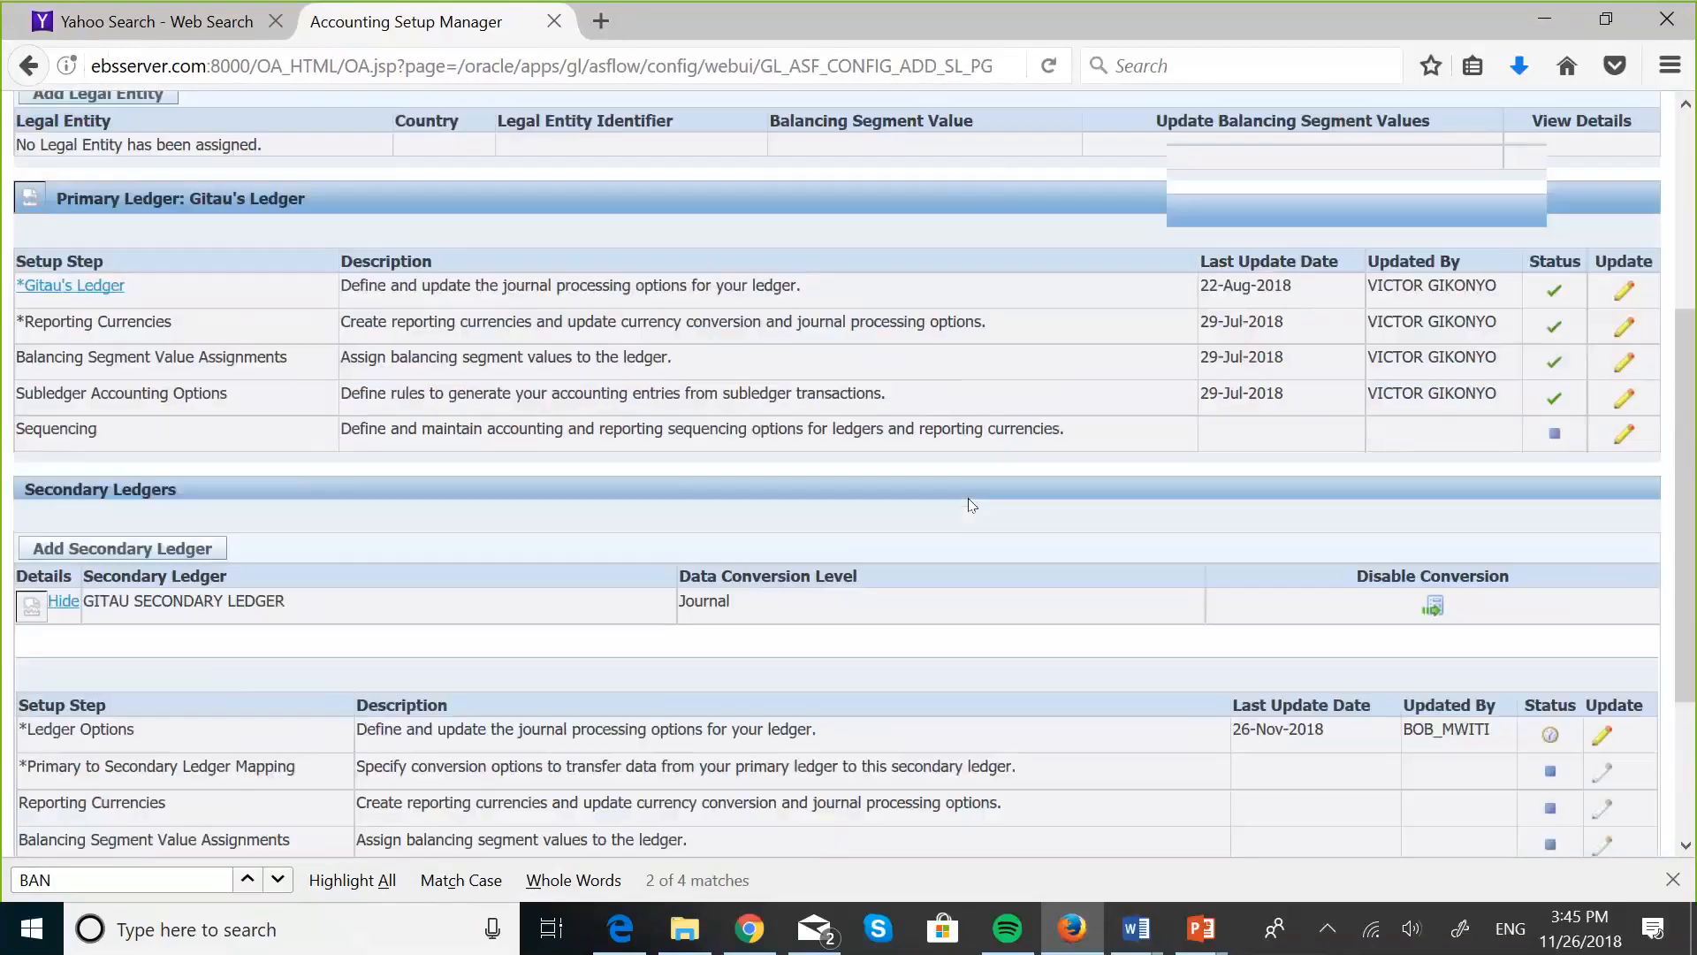
pyautogui.scroll(-3, 972, 504)
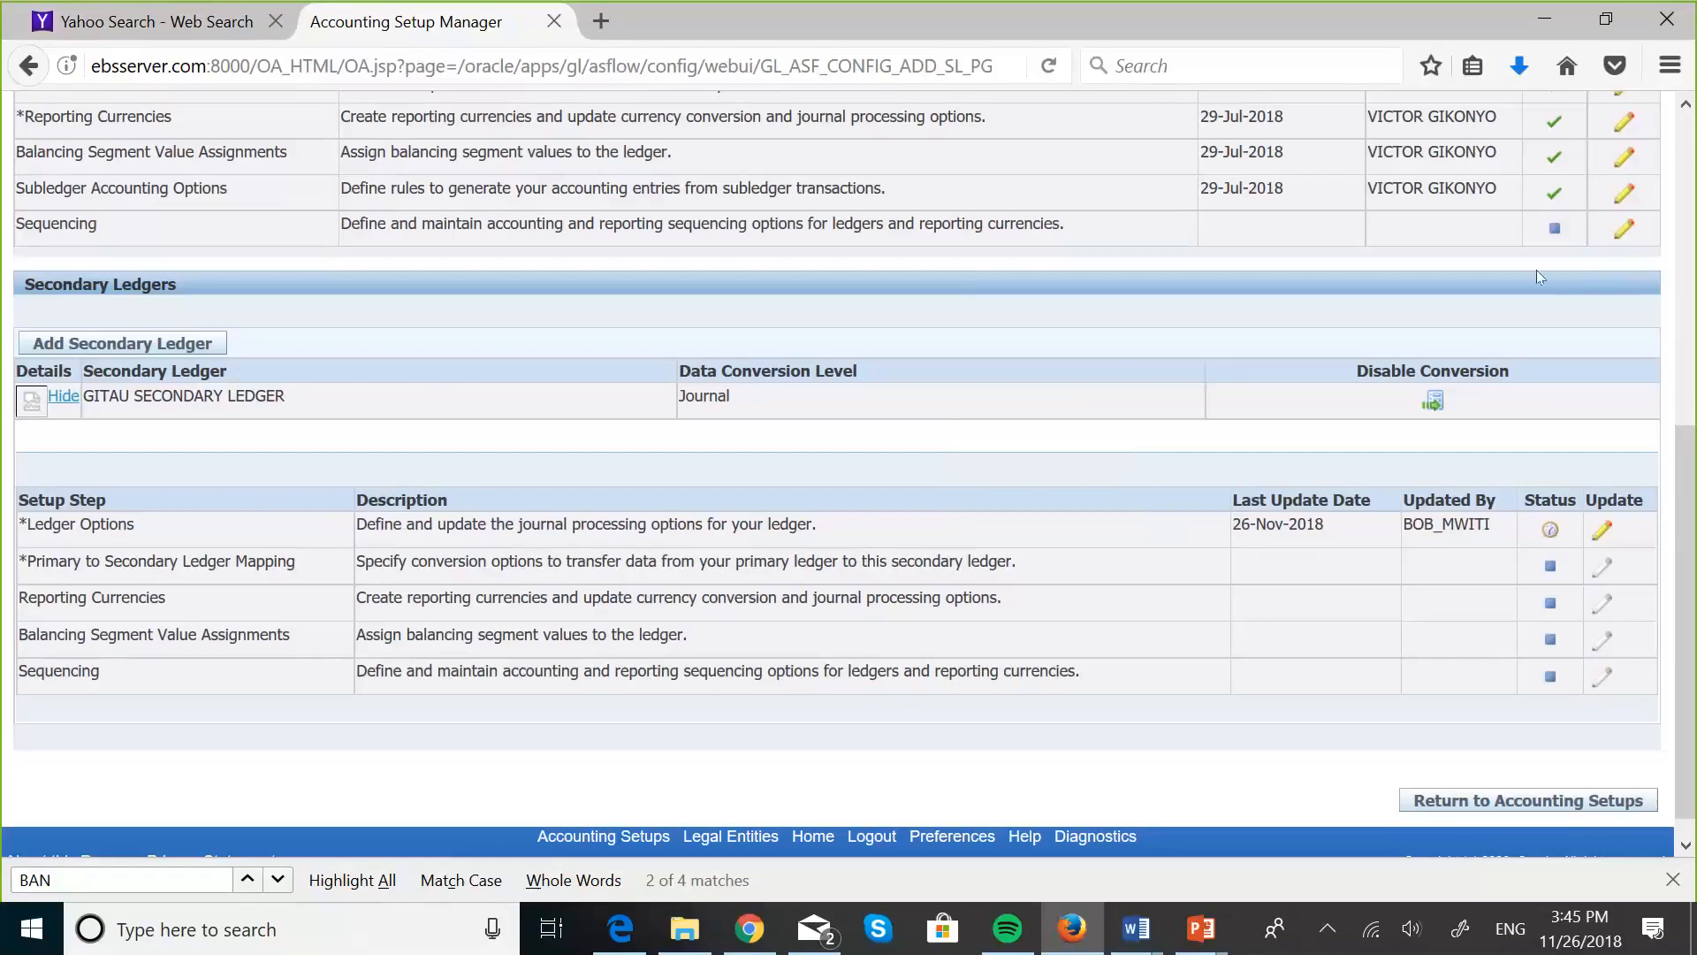
pyautogui.scroll(3, 1560, 159)
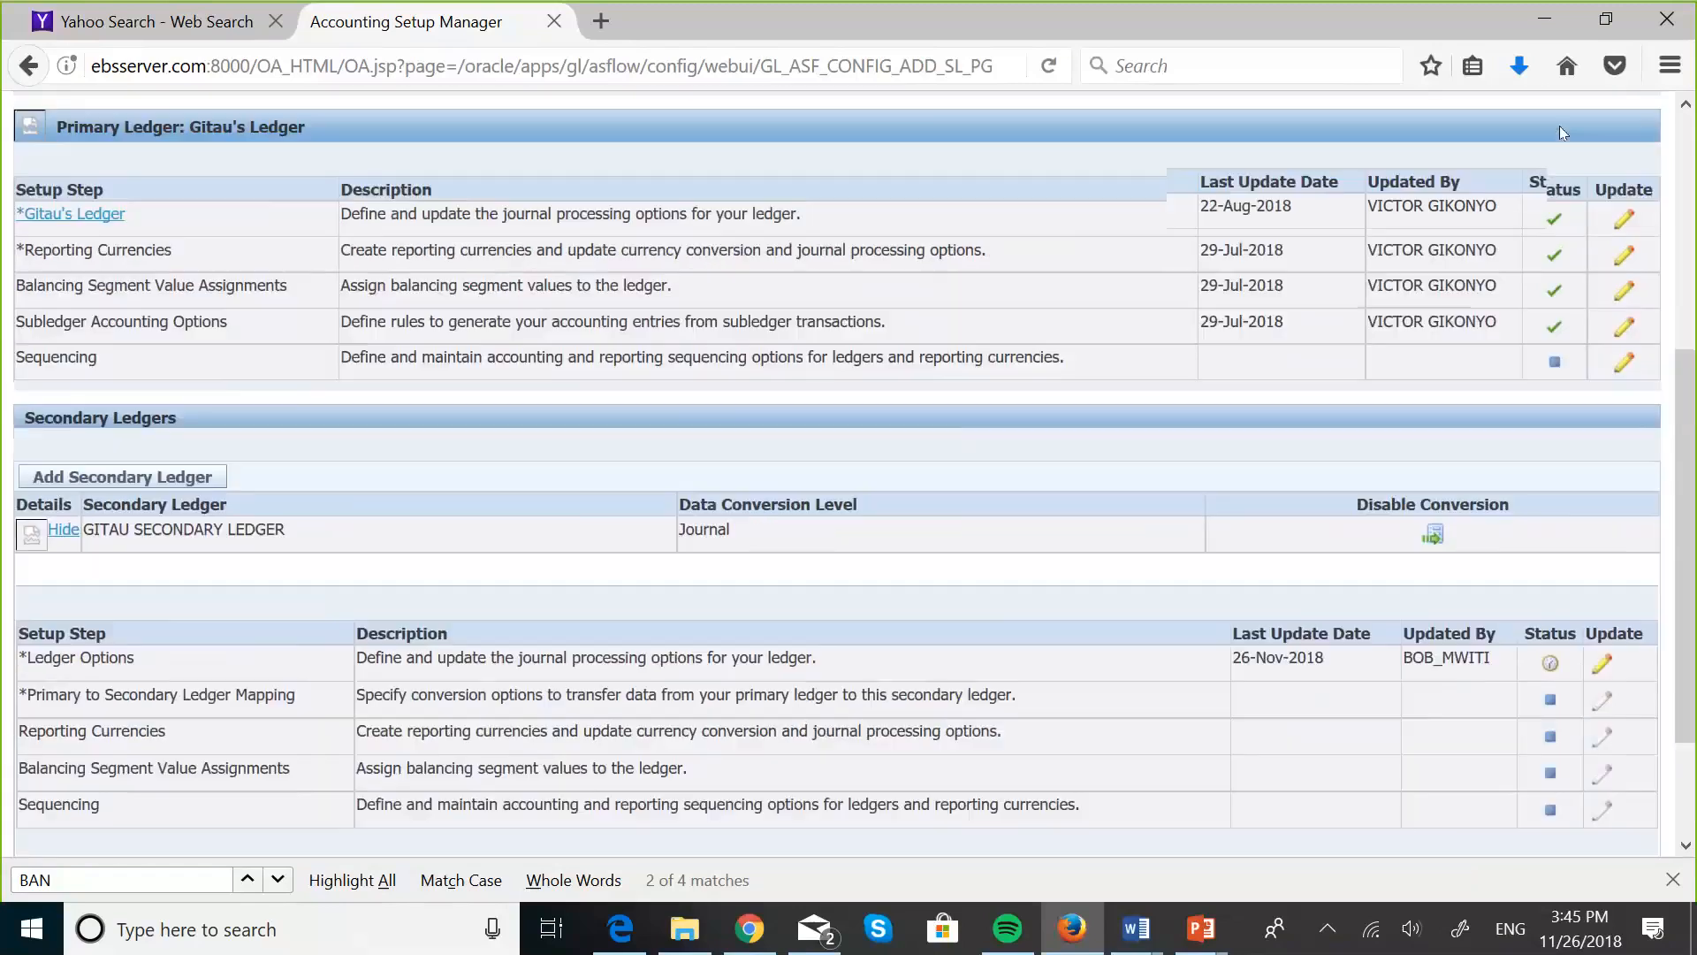
pyautogui.scroll(-1, 1532, 390)
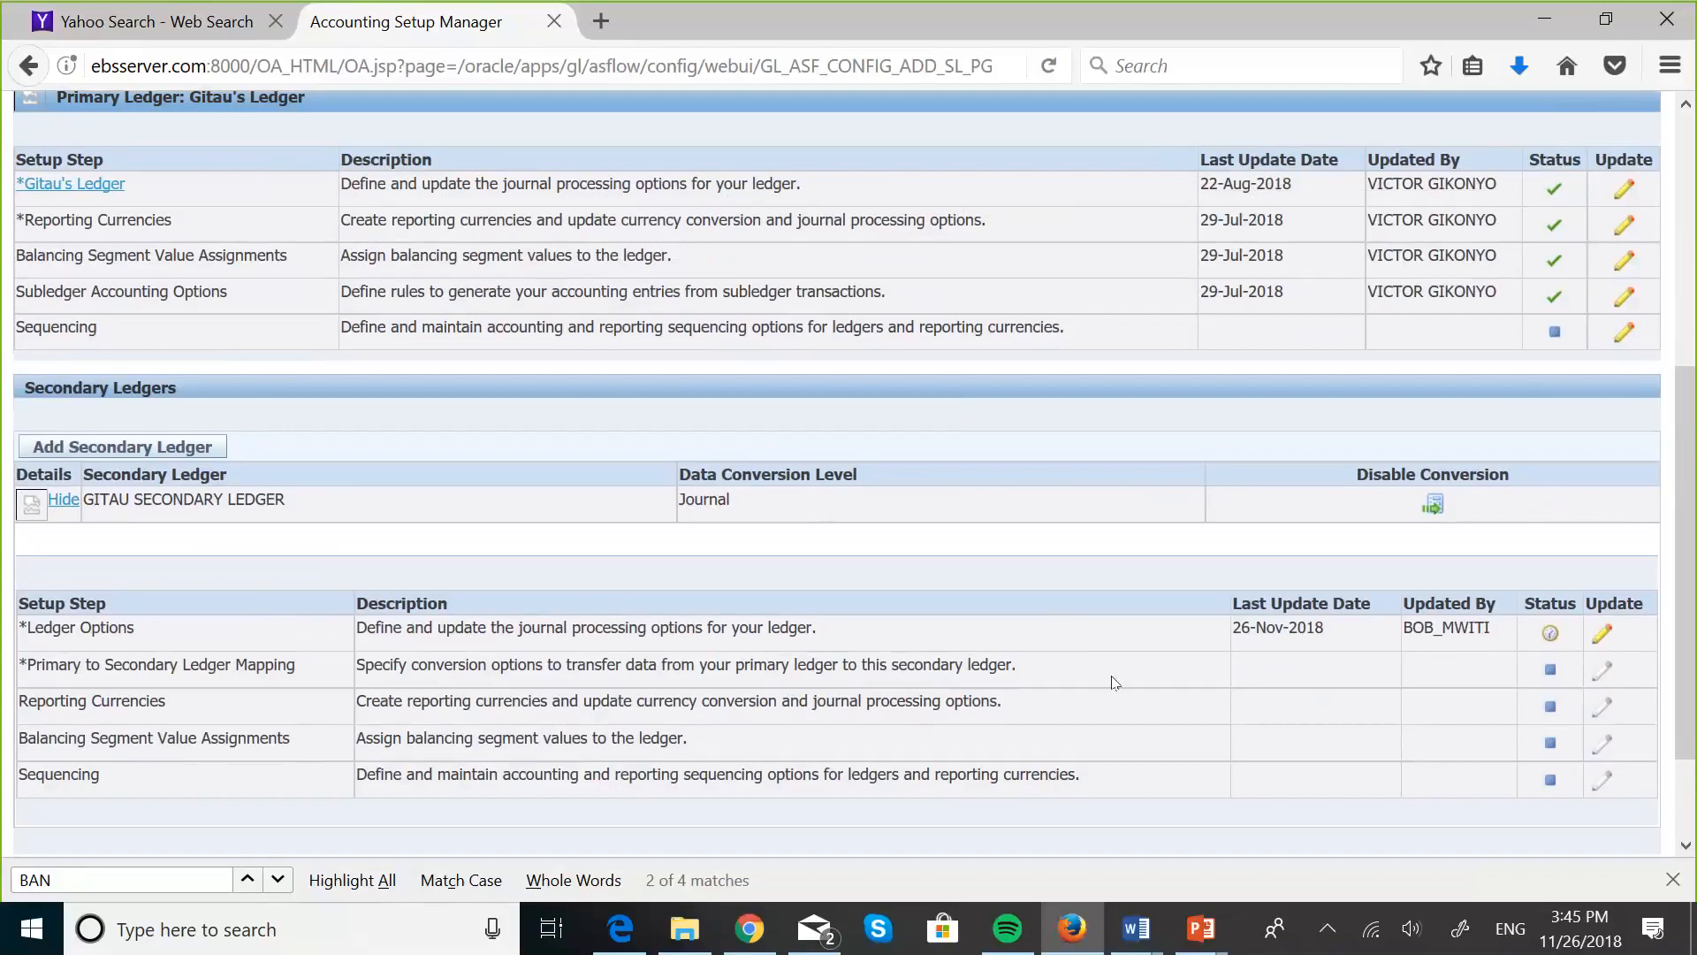
pyautogui.click(1598, 635)
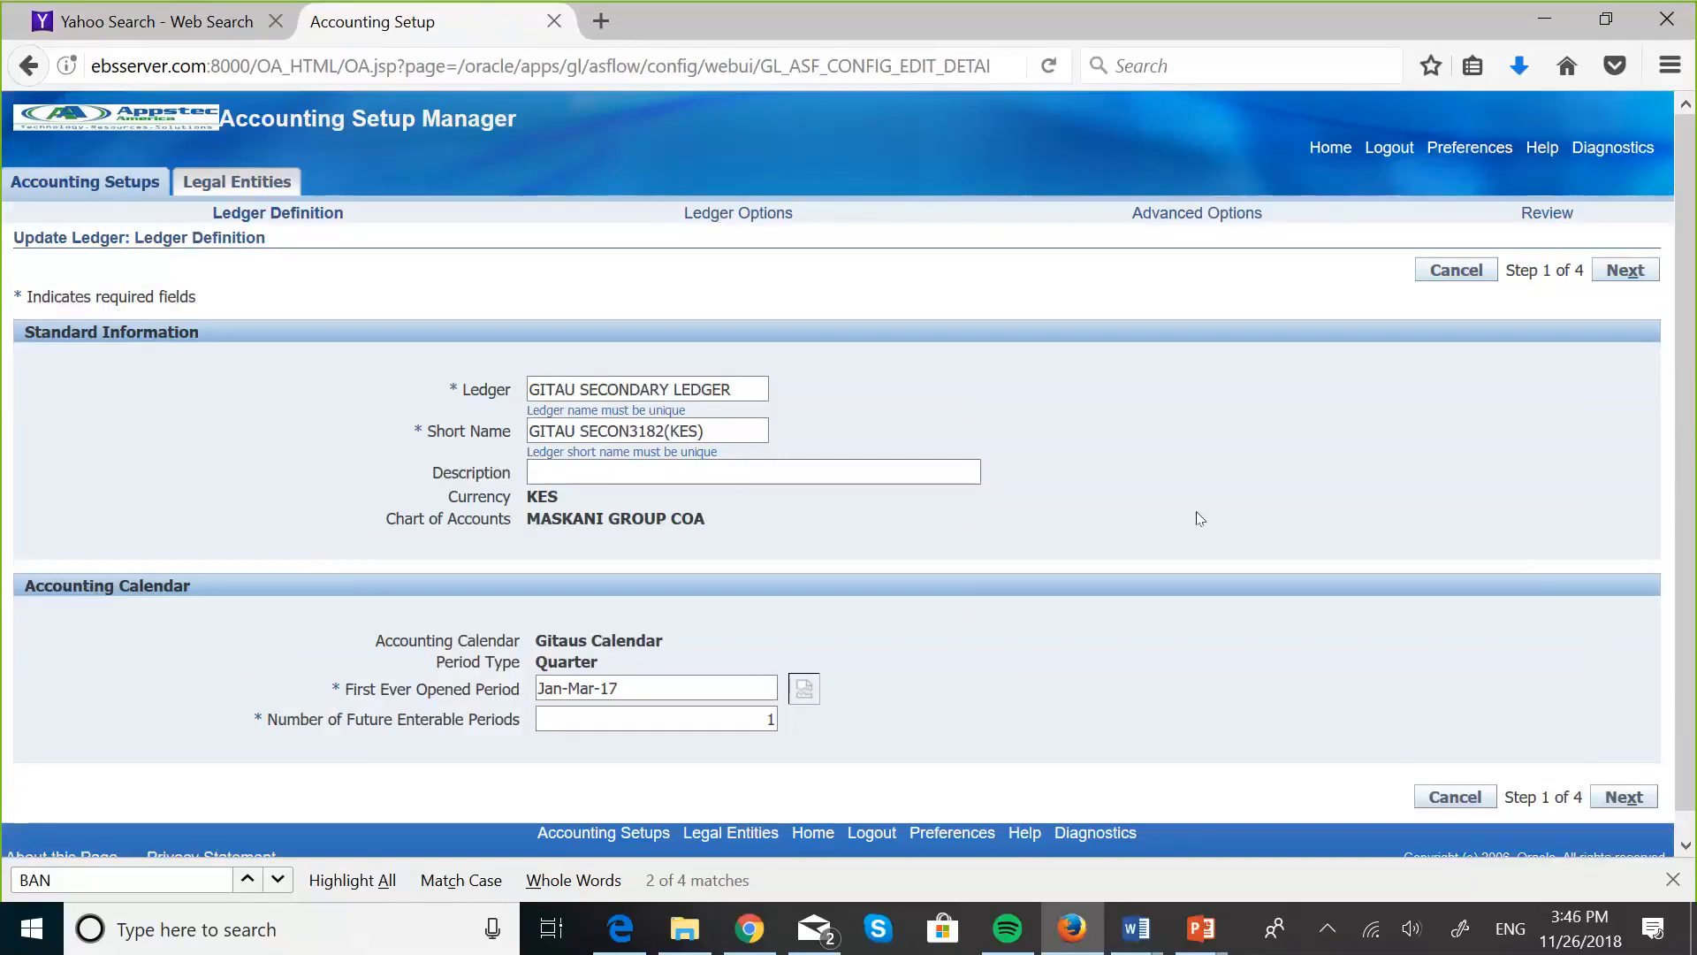
# - Copy the ledger name GITAU SECONDARY LEDGER into the description and continue to the ledger options
pyautogui.scroll(-1, 1247, 538)
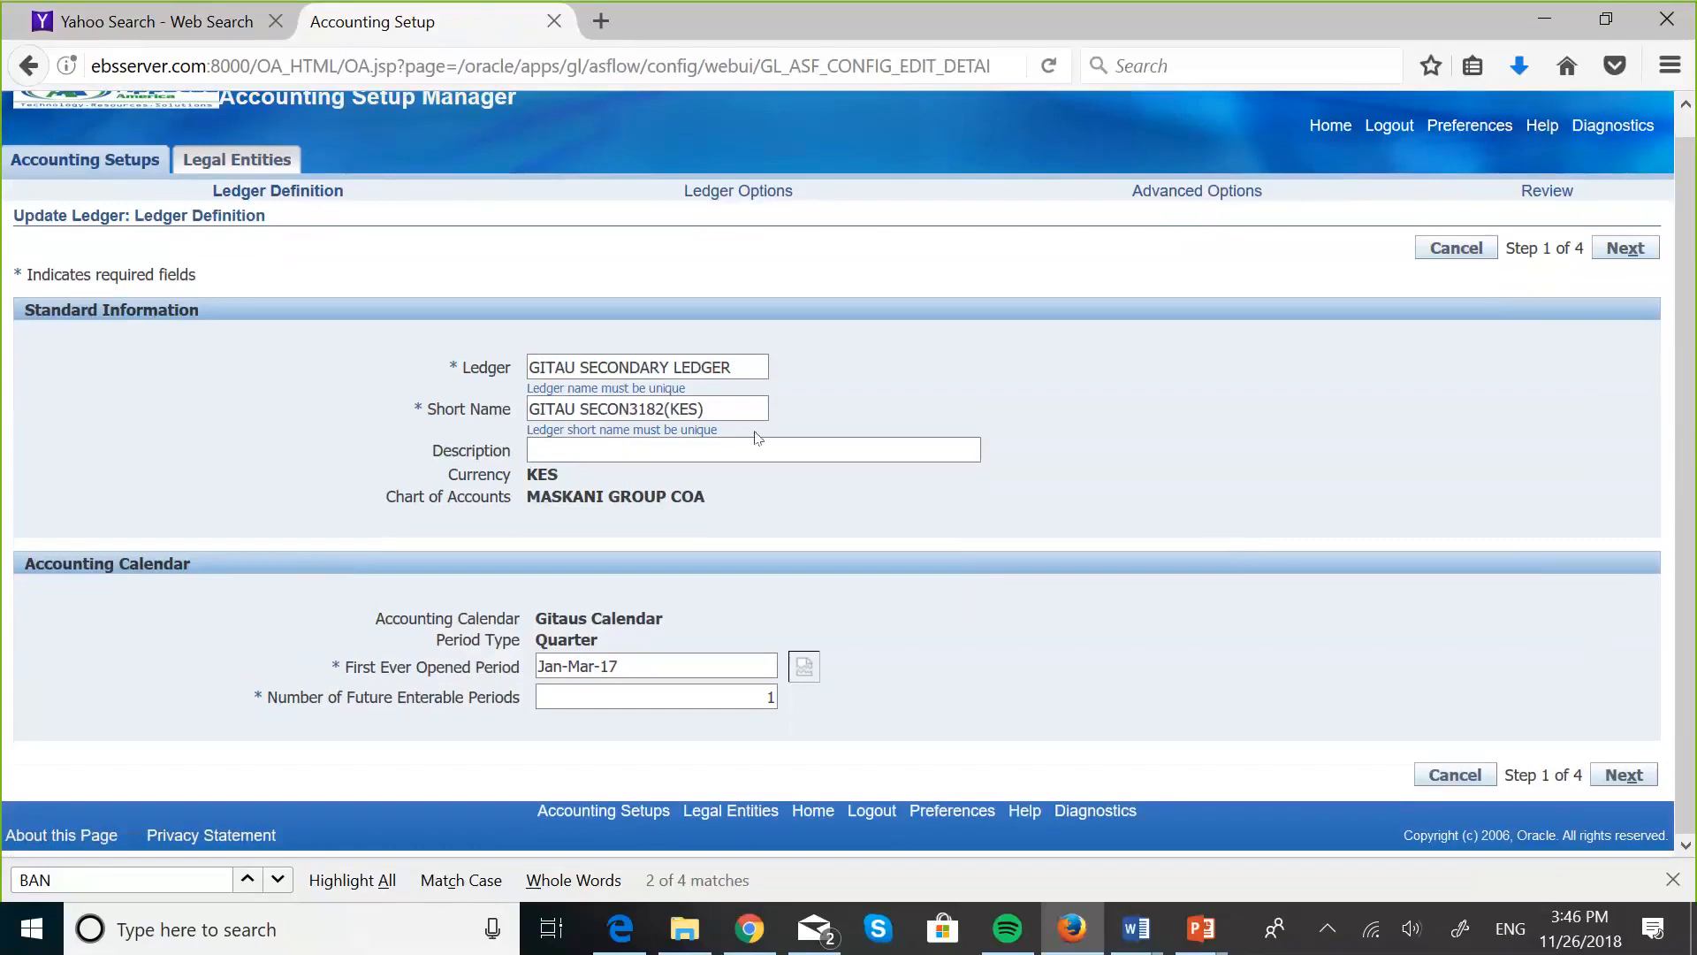
pyautogui.click(620, 444)
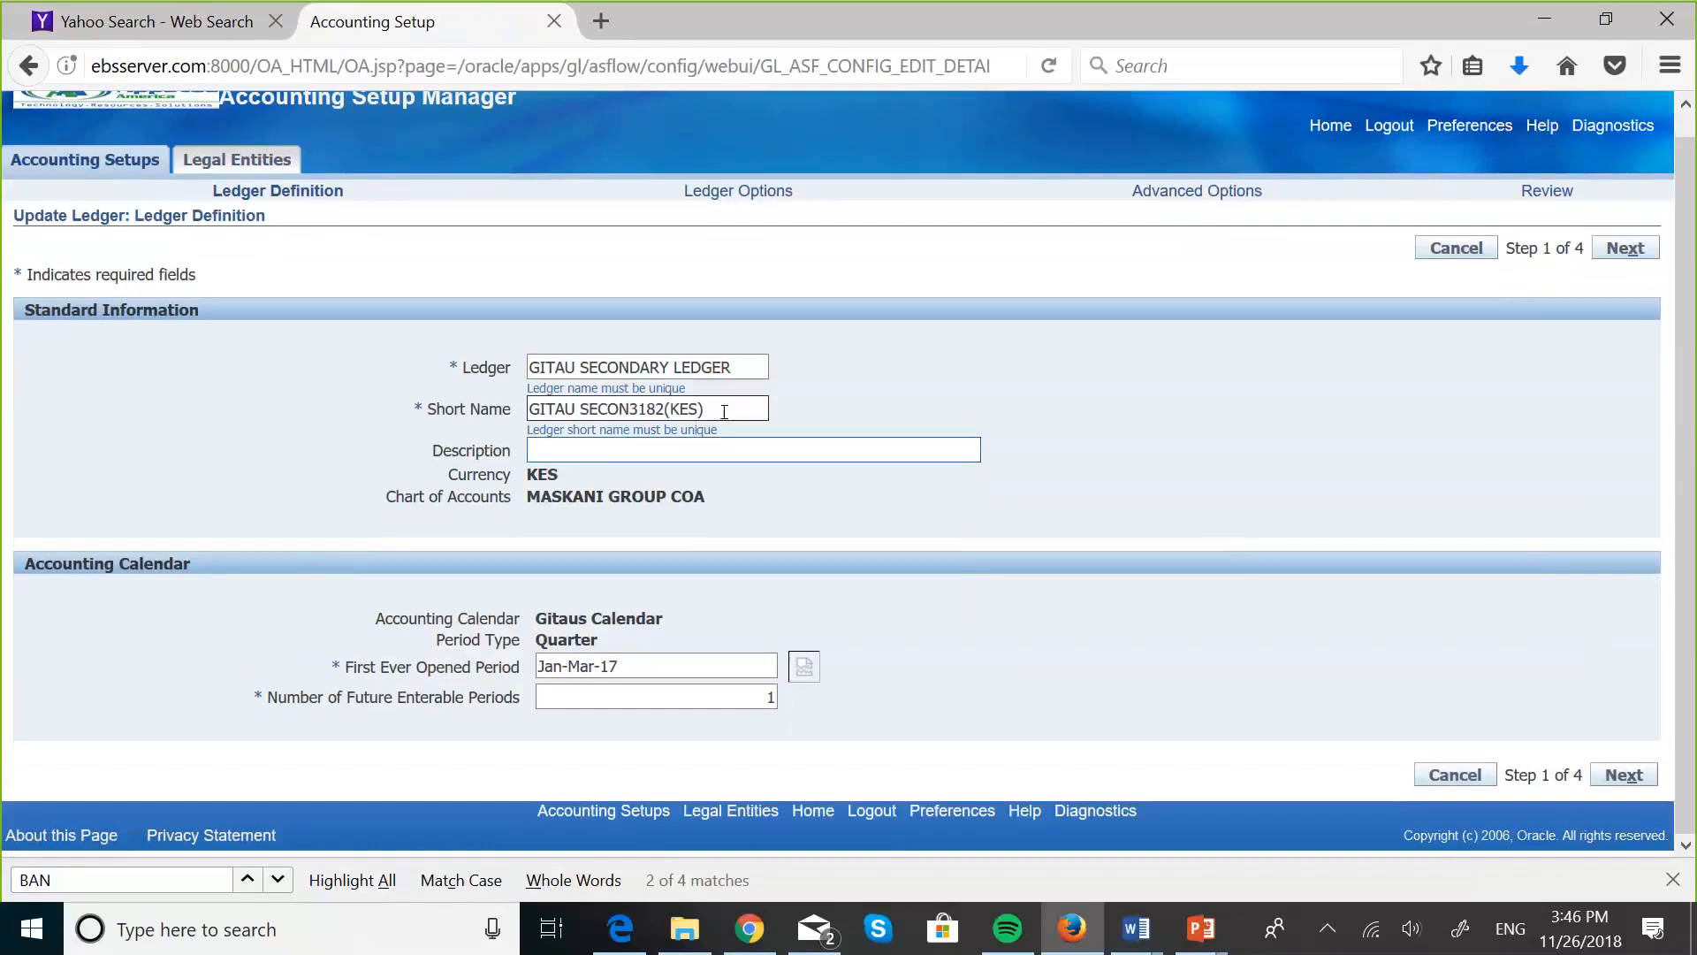
pyautogui.click(751, 364)
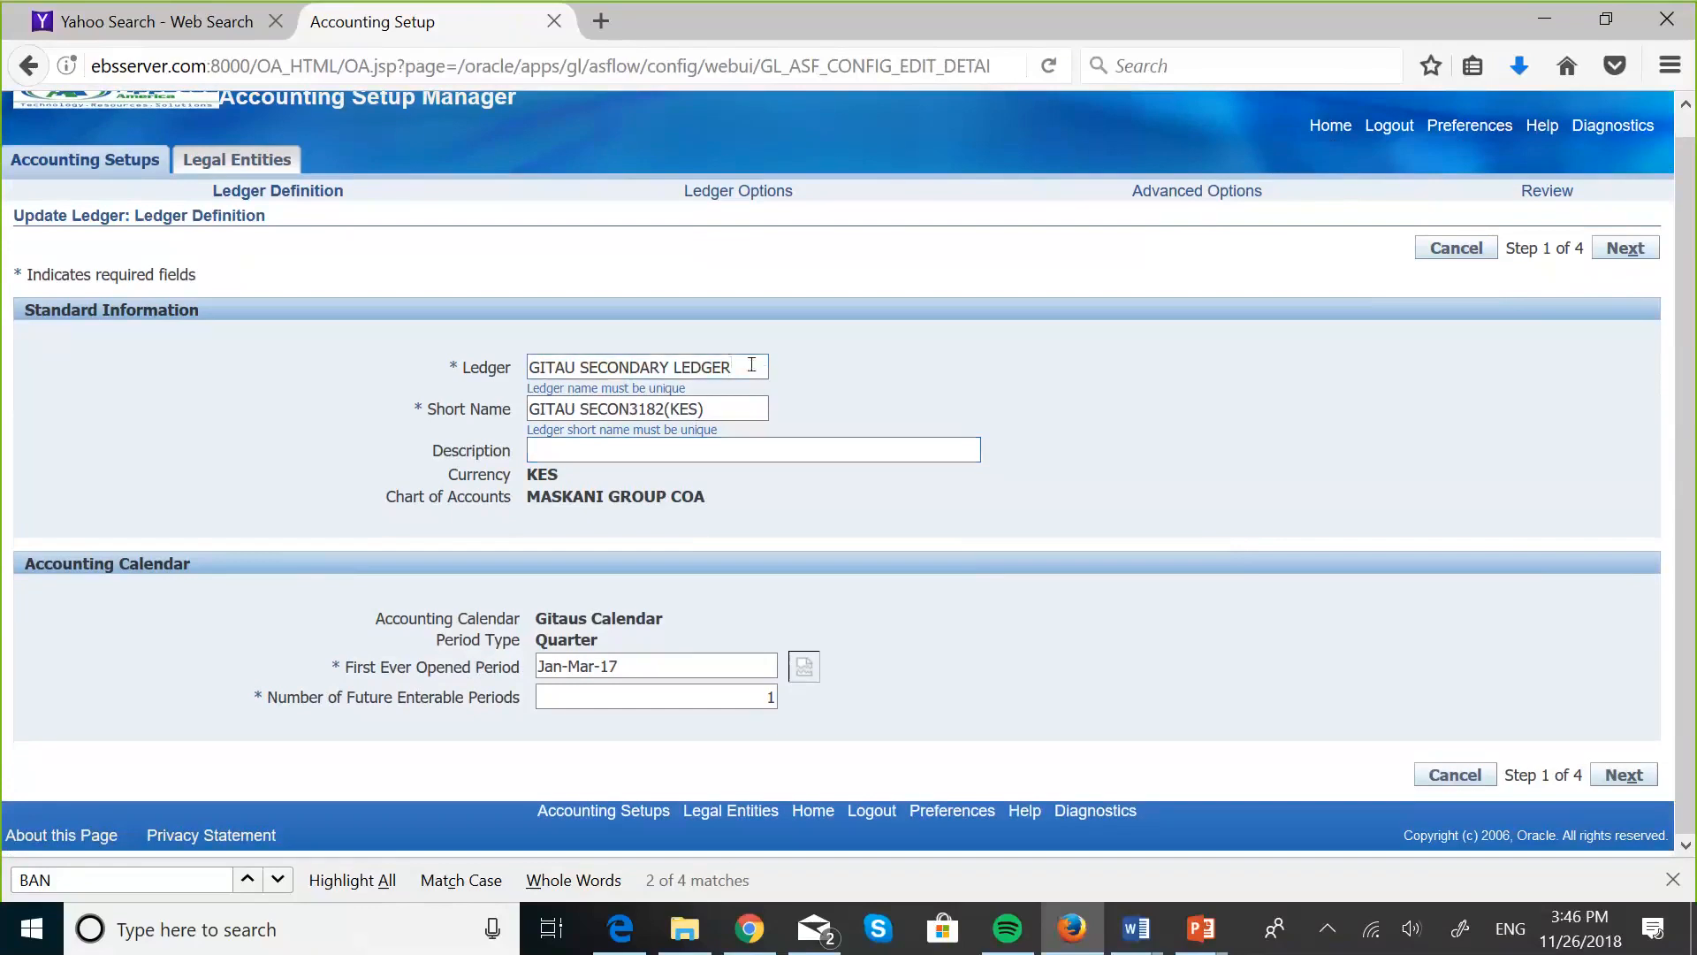
pyautogui.doubleClick(751, 364)
pyautogui.tripleClick(751, 364)
pyautogui.hotkey('ctrl', 'c')
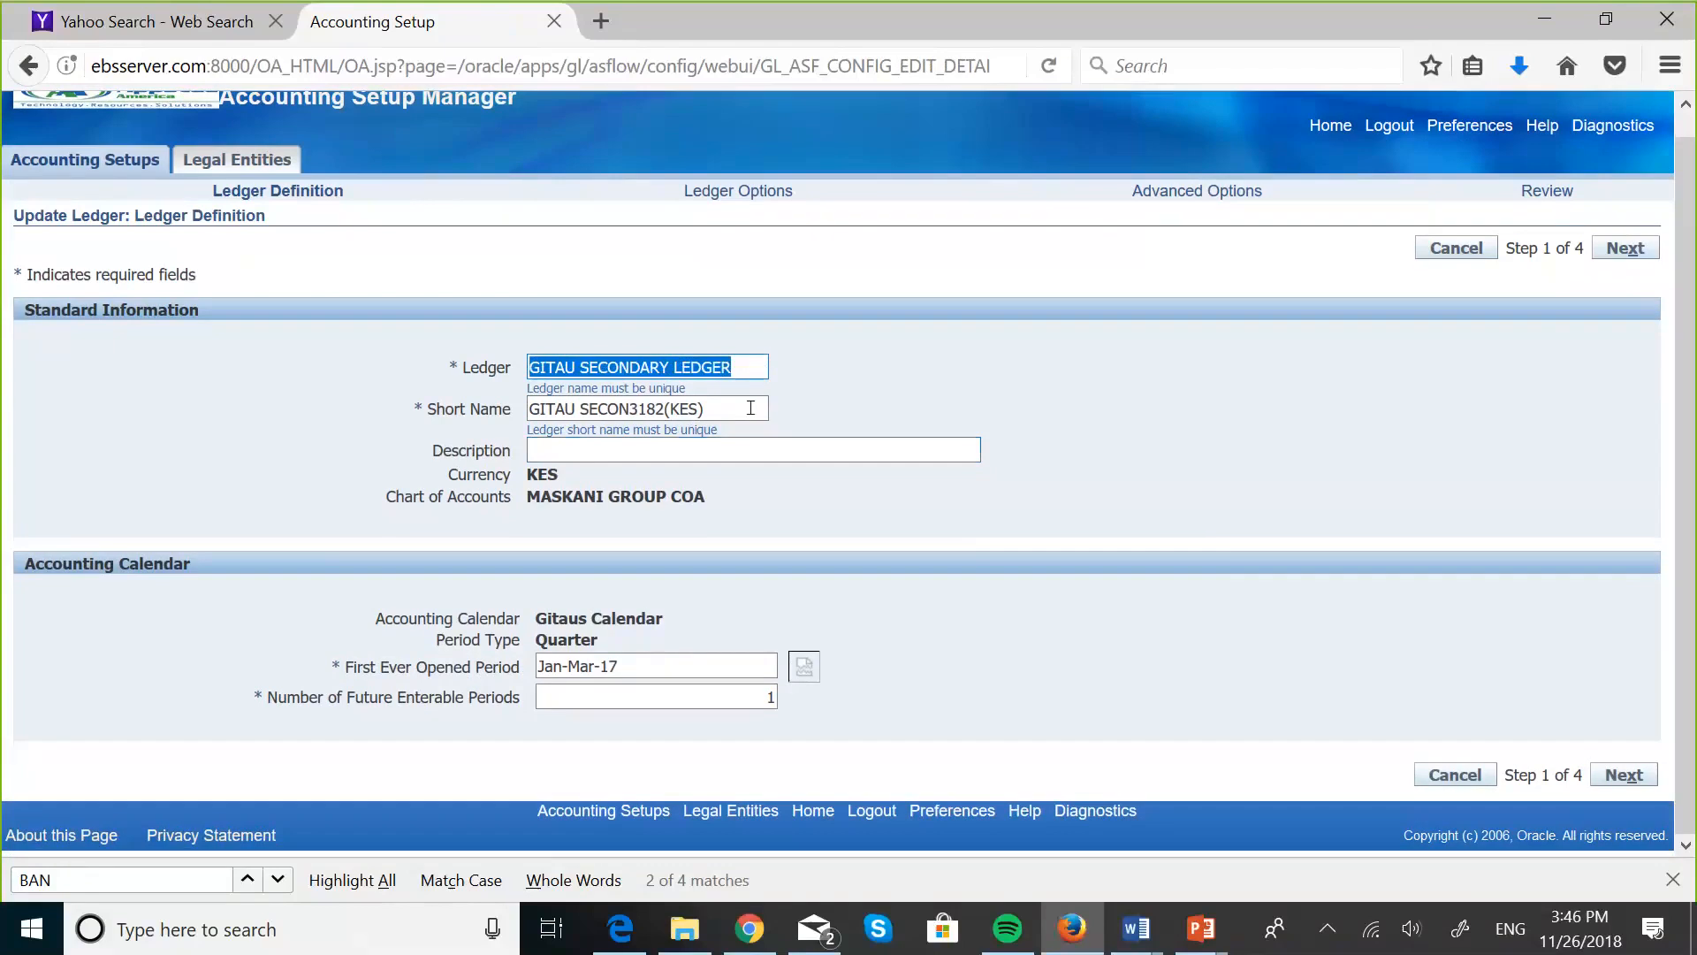
pyautogui.click(664, 453)
pyautogui.hotkey('ctrl', 'v')
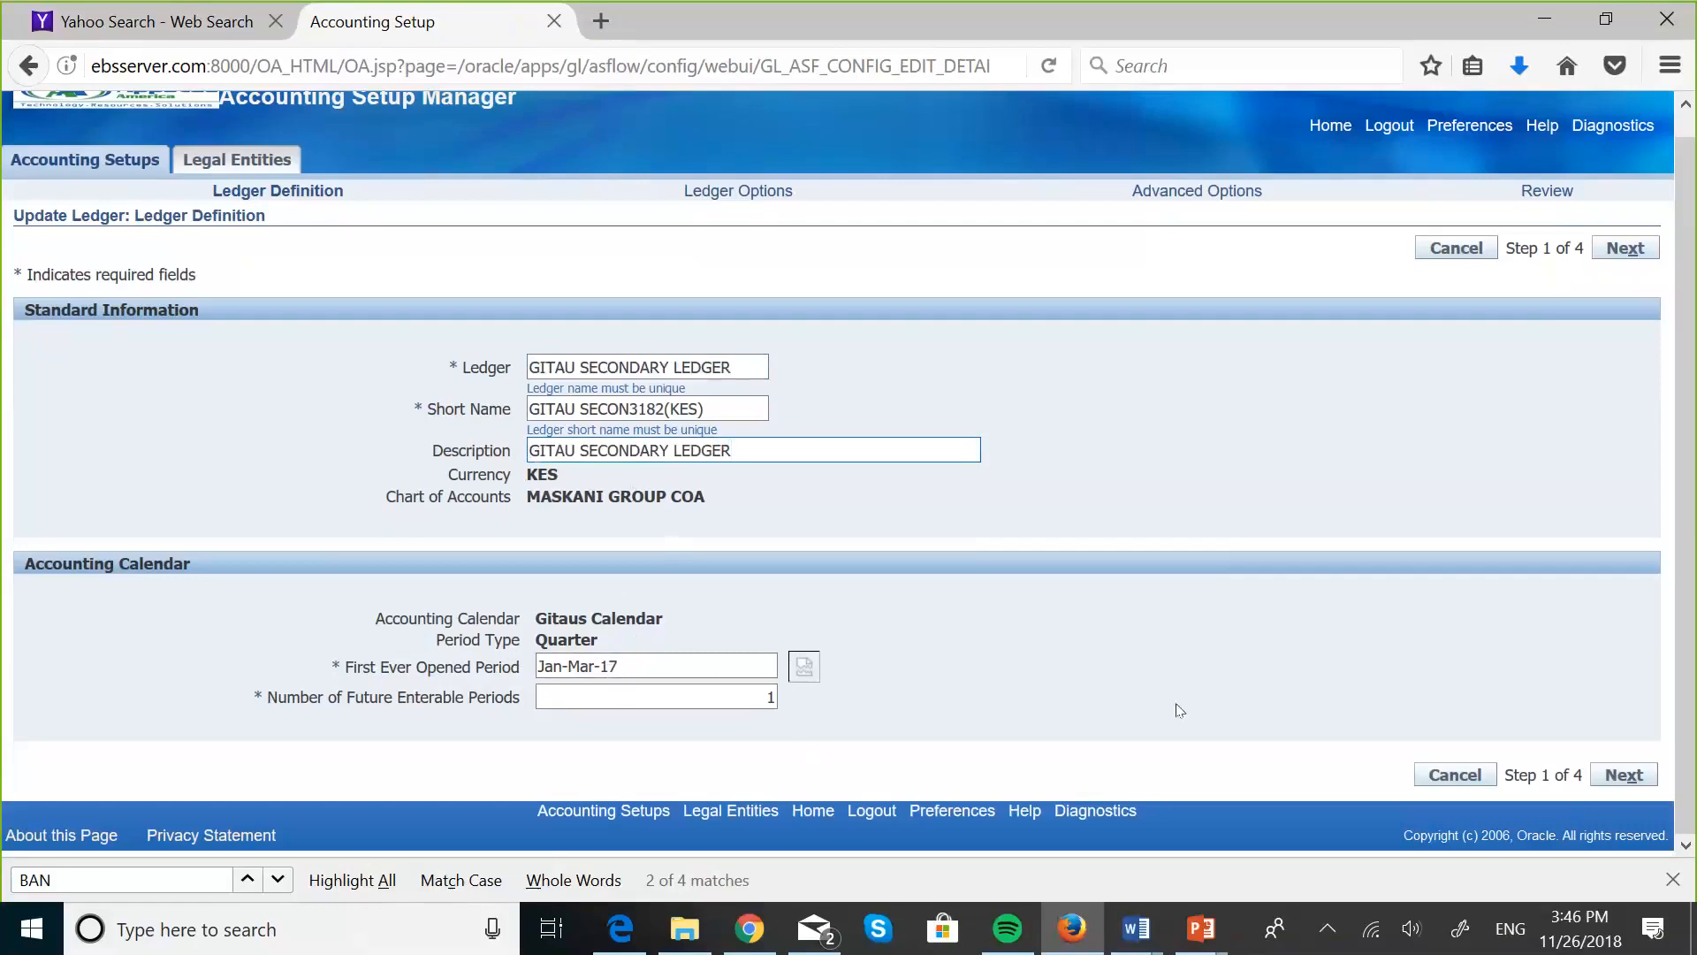
pyautogui.click(1630, 776)
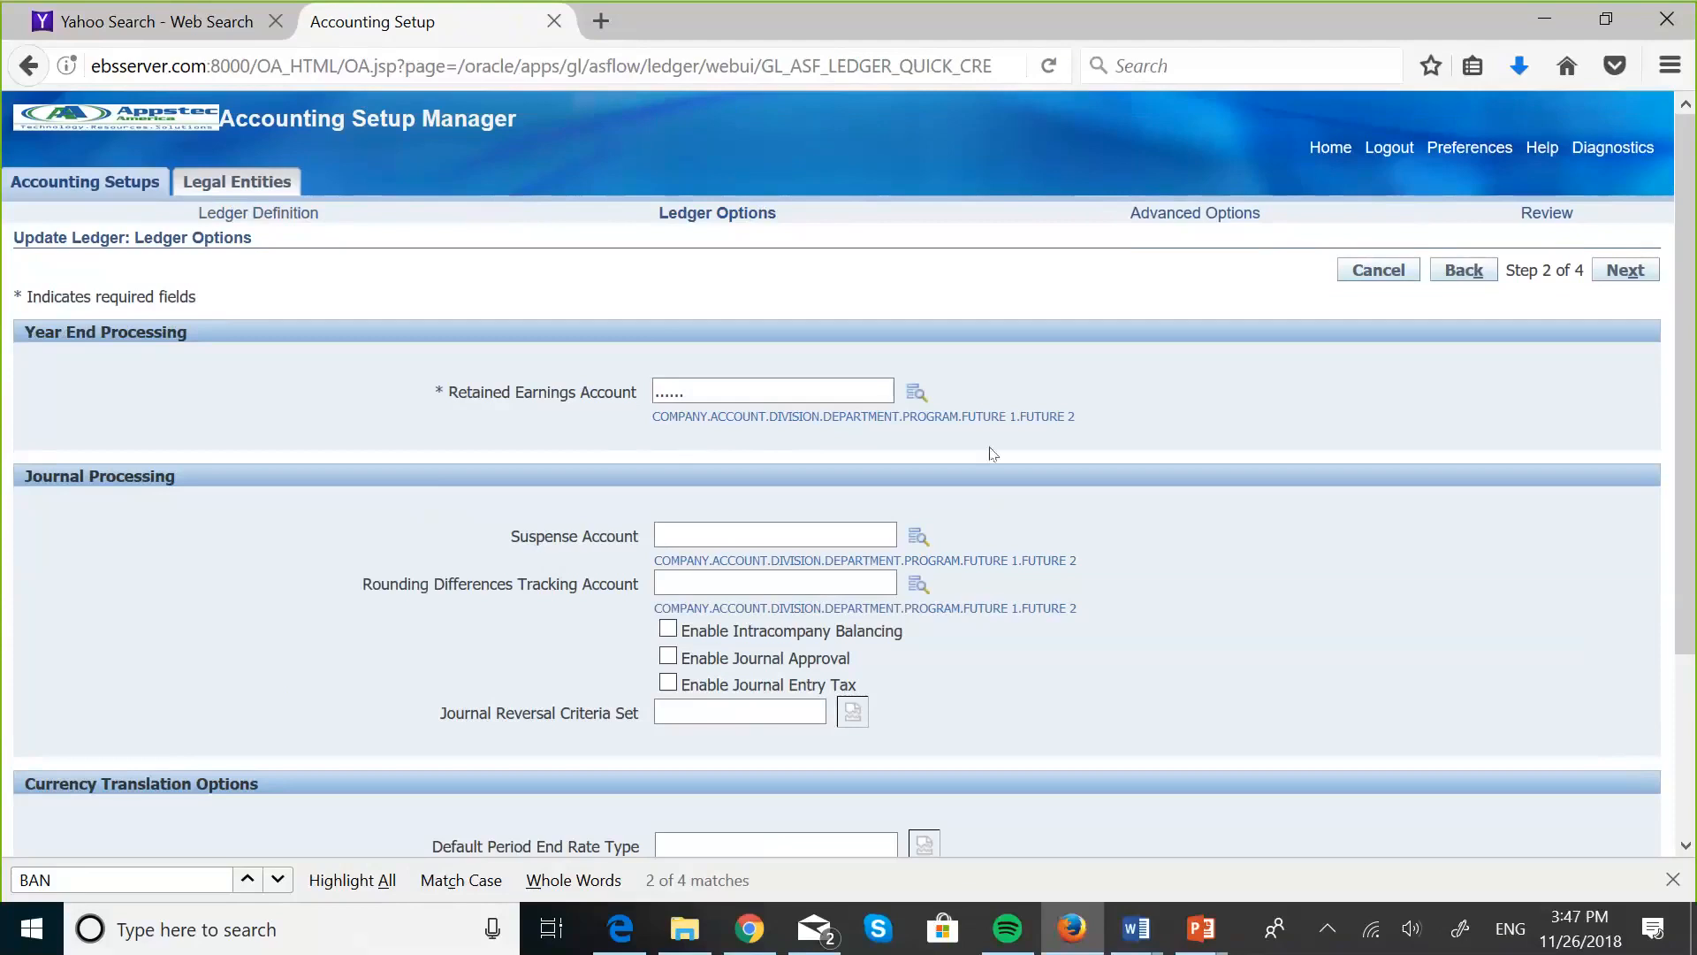
# - Start looking up the retained earnings account and set its company segment to 001, Maskani Developers
pyautogui.click(916, 394)
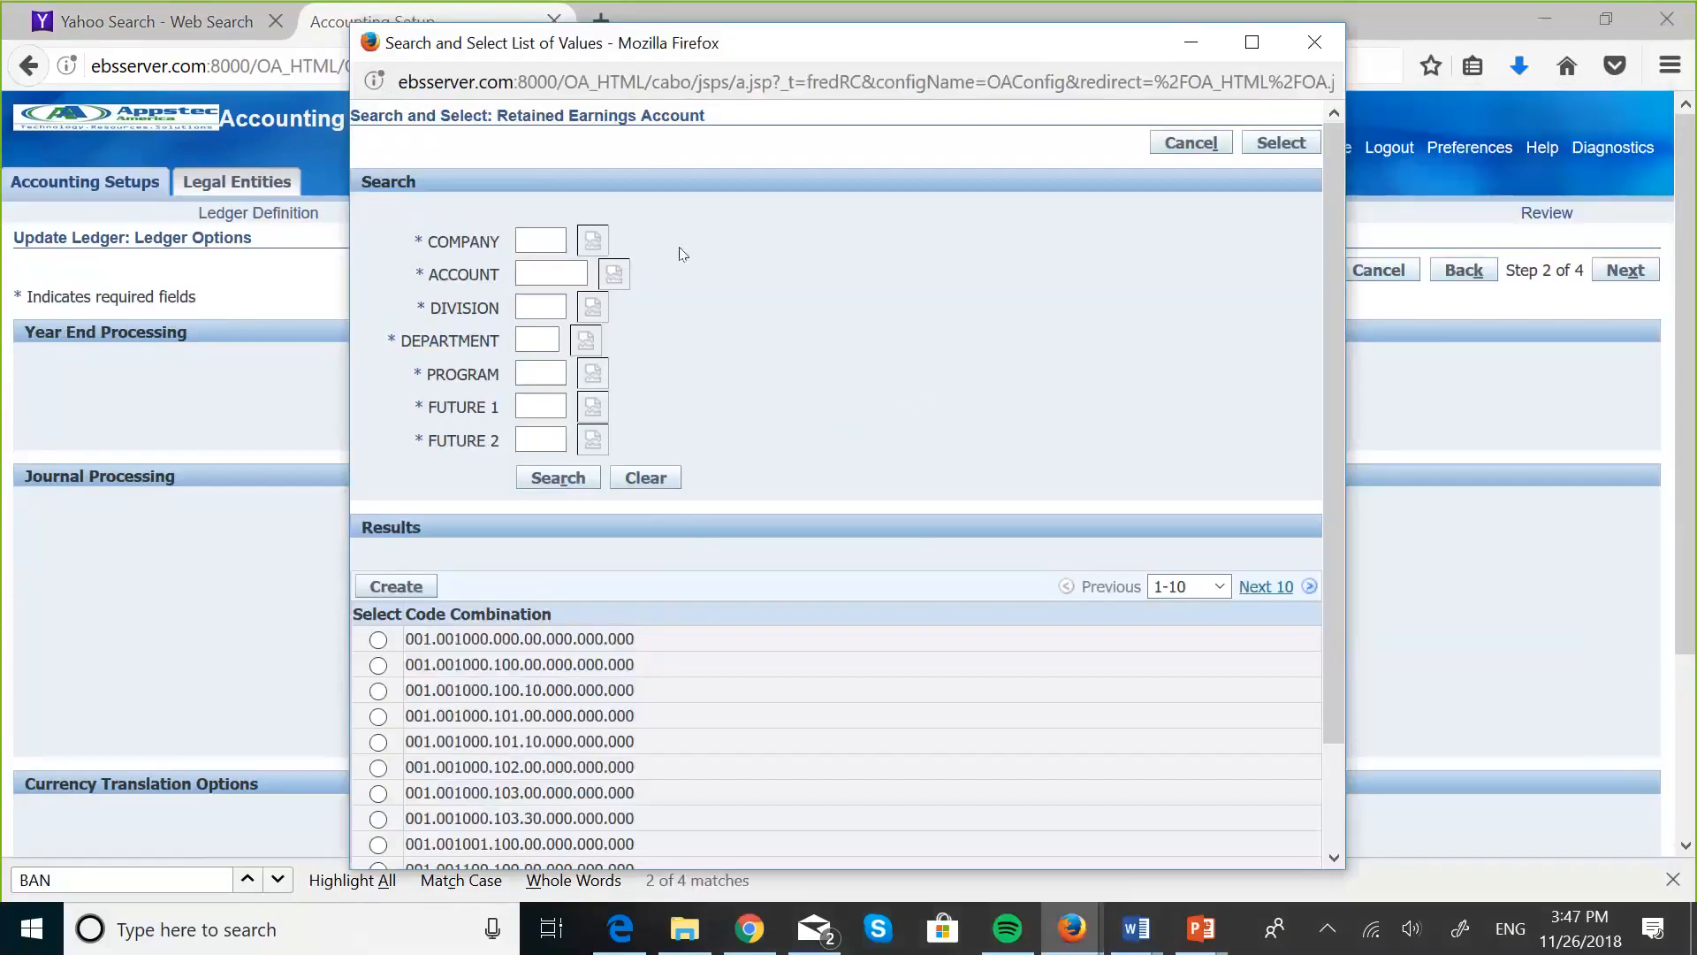
pyautogui.click(593, 241)
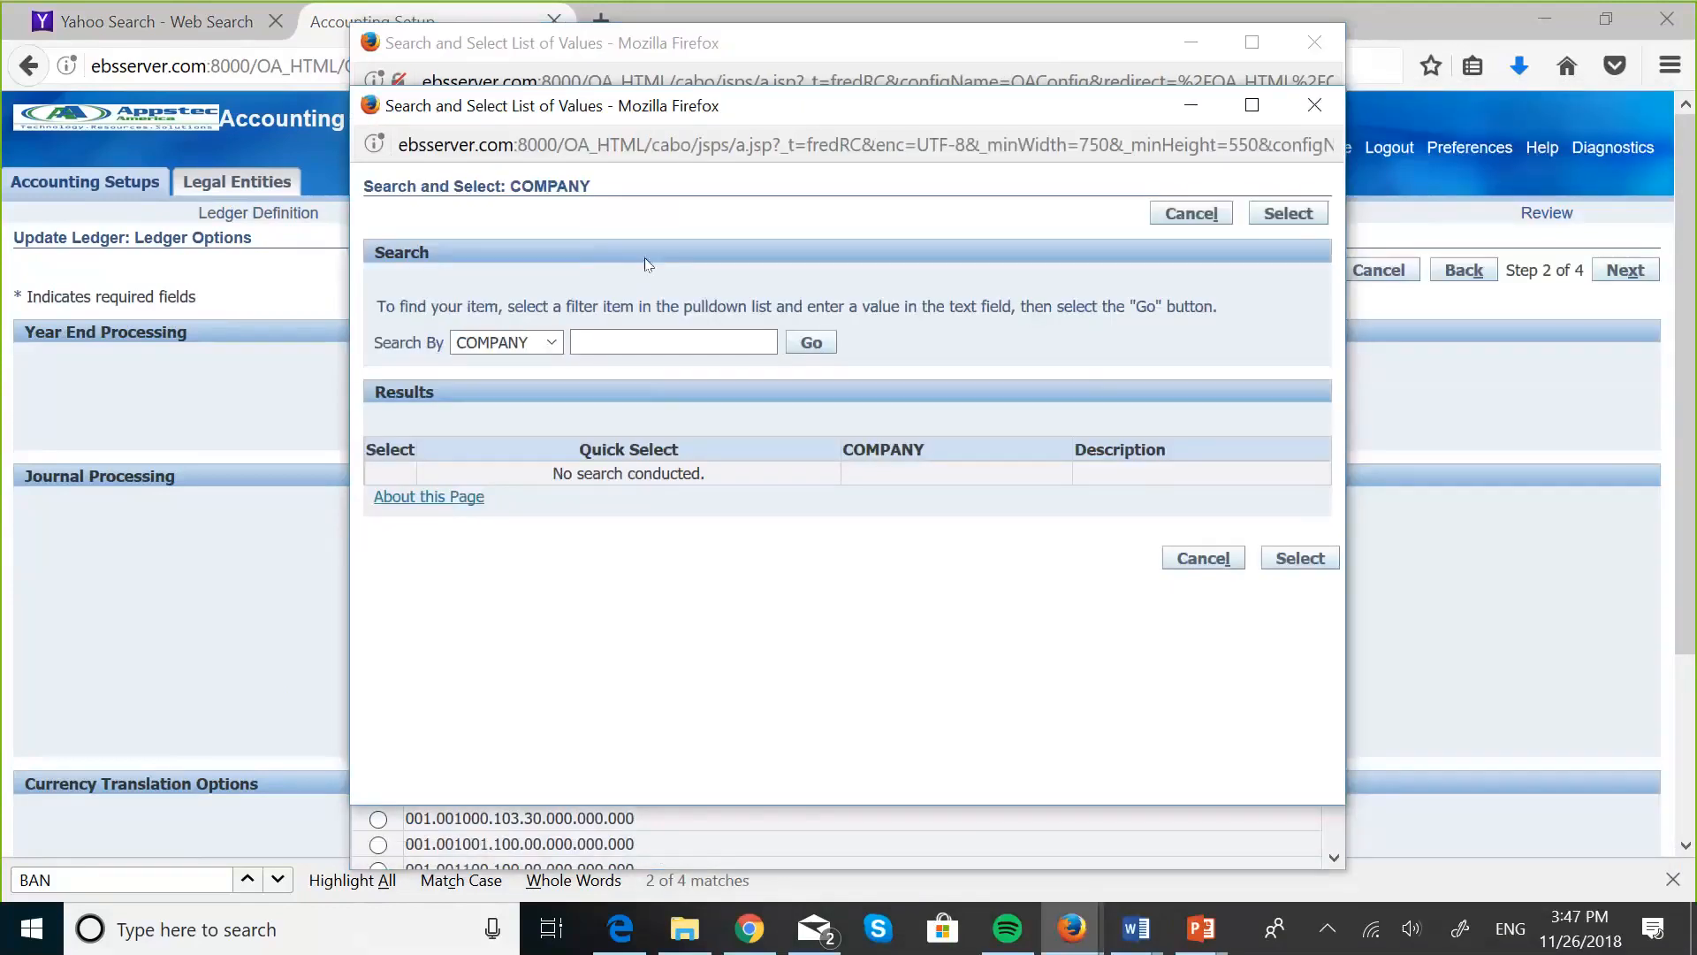
pyautogui.click(811, 342)
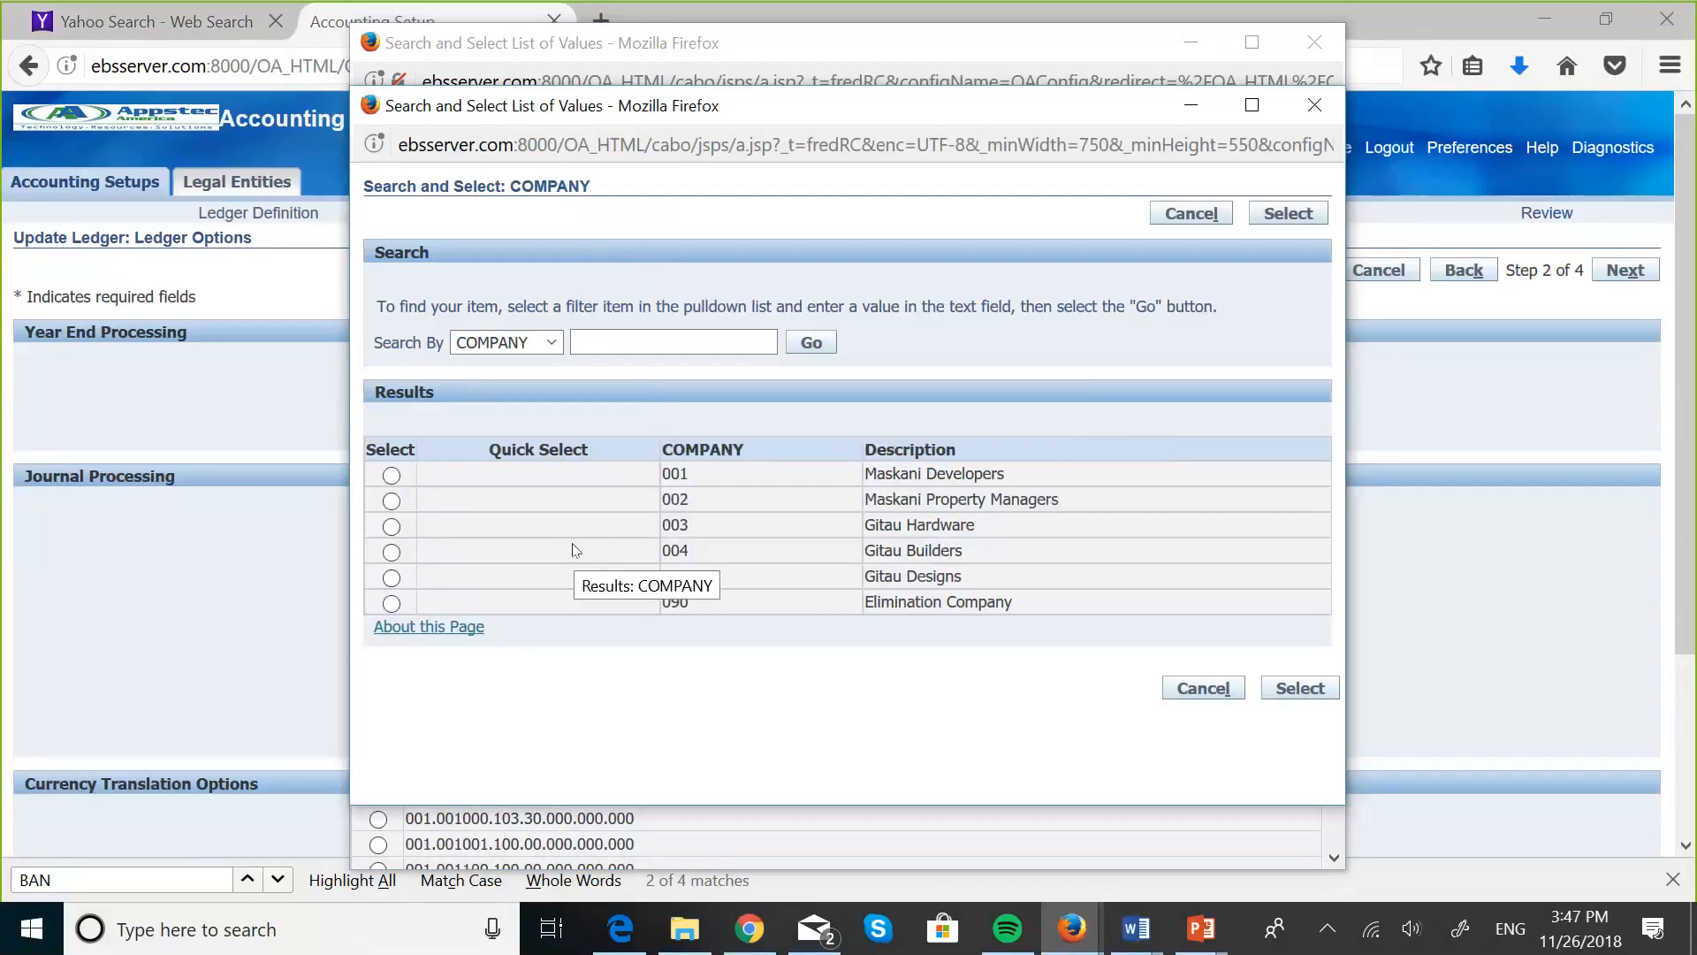
pyautogui.click(390, 477)
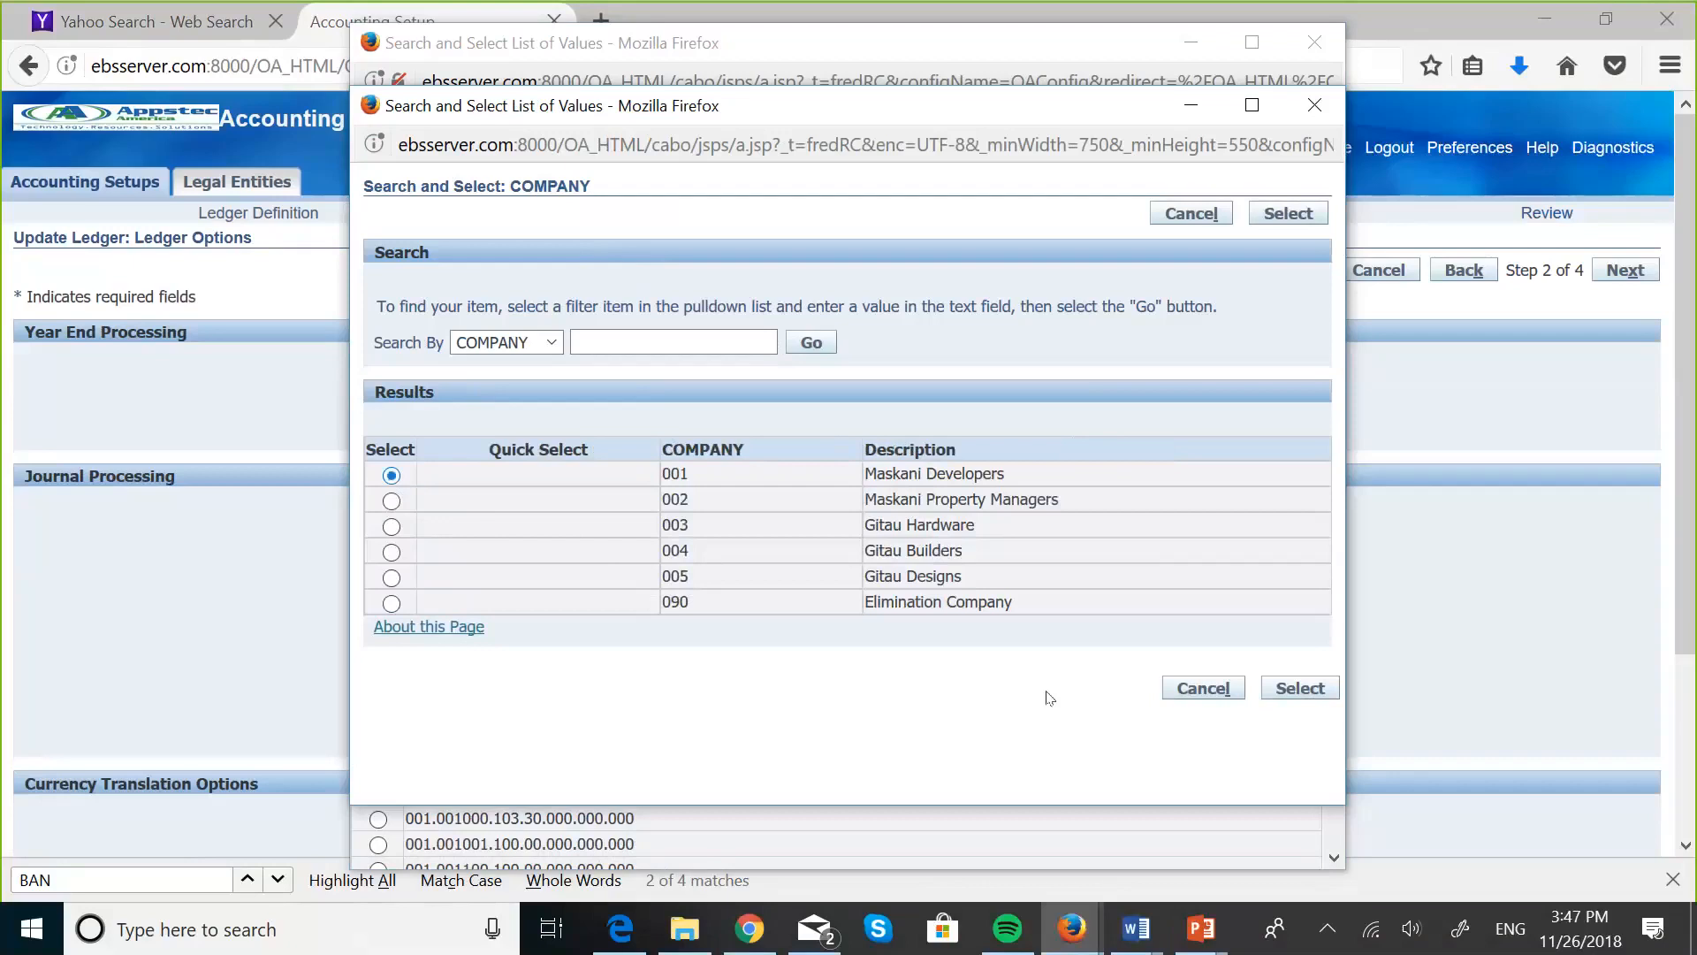
pyautogui.click(1296, 689)
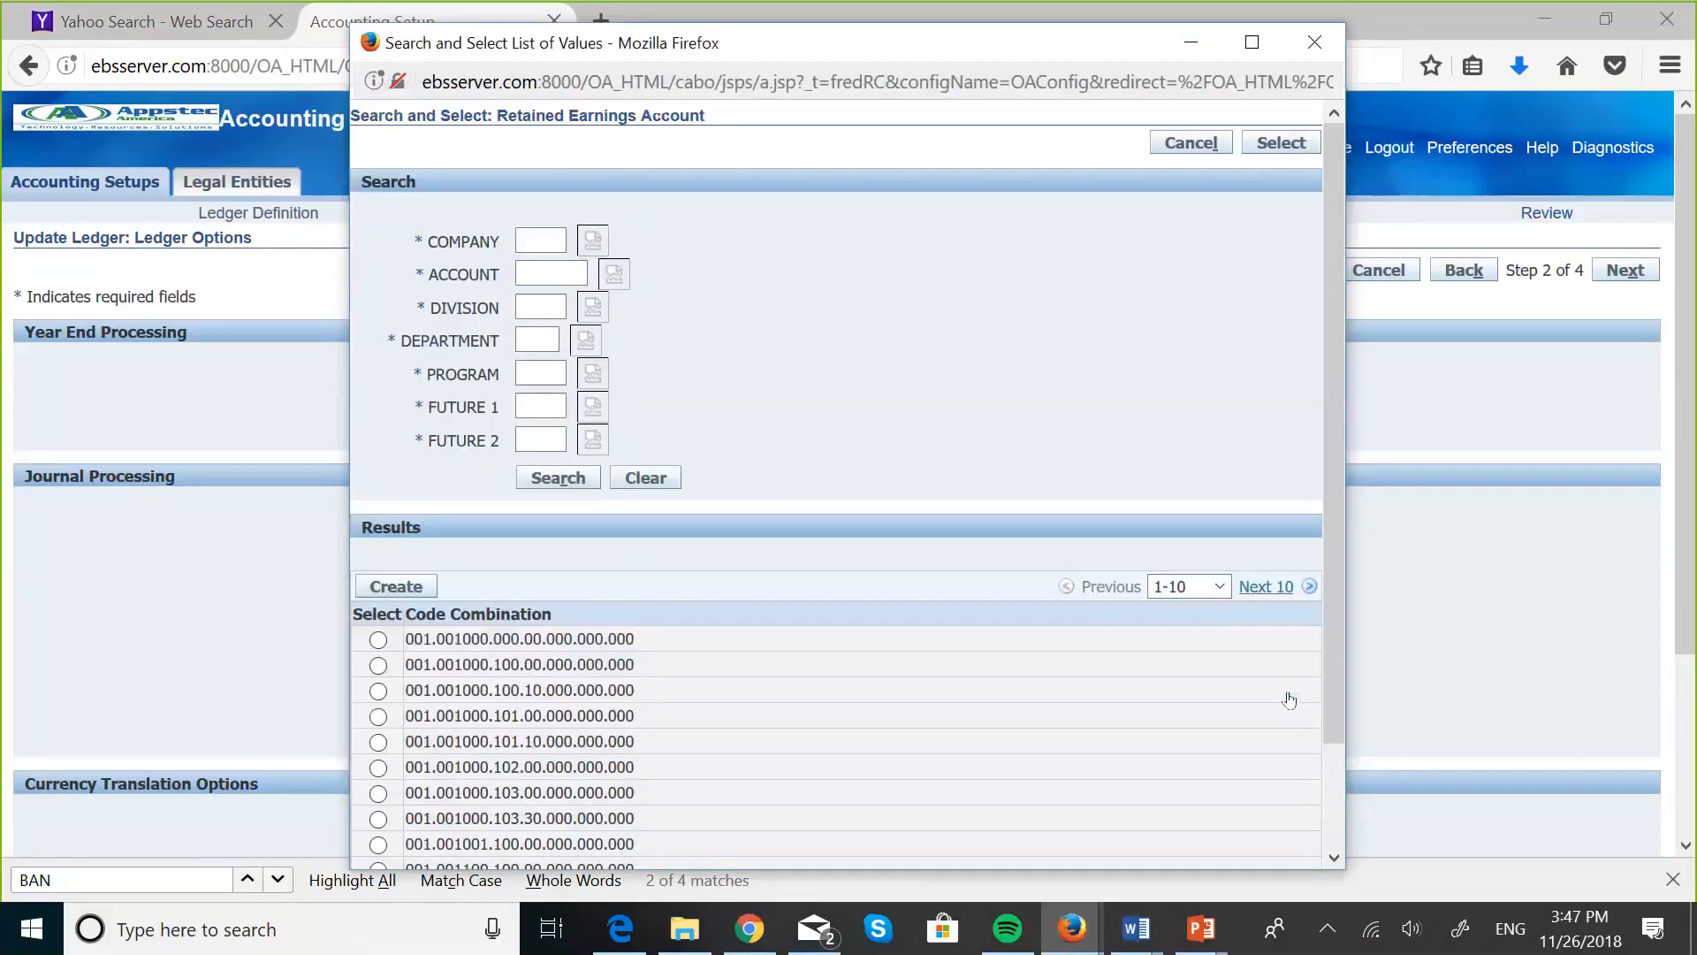
# - List the account values and set the account segment to 003000, Retained Earnings
pyautogui.click(614, 265)
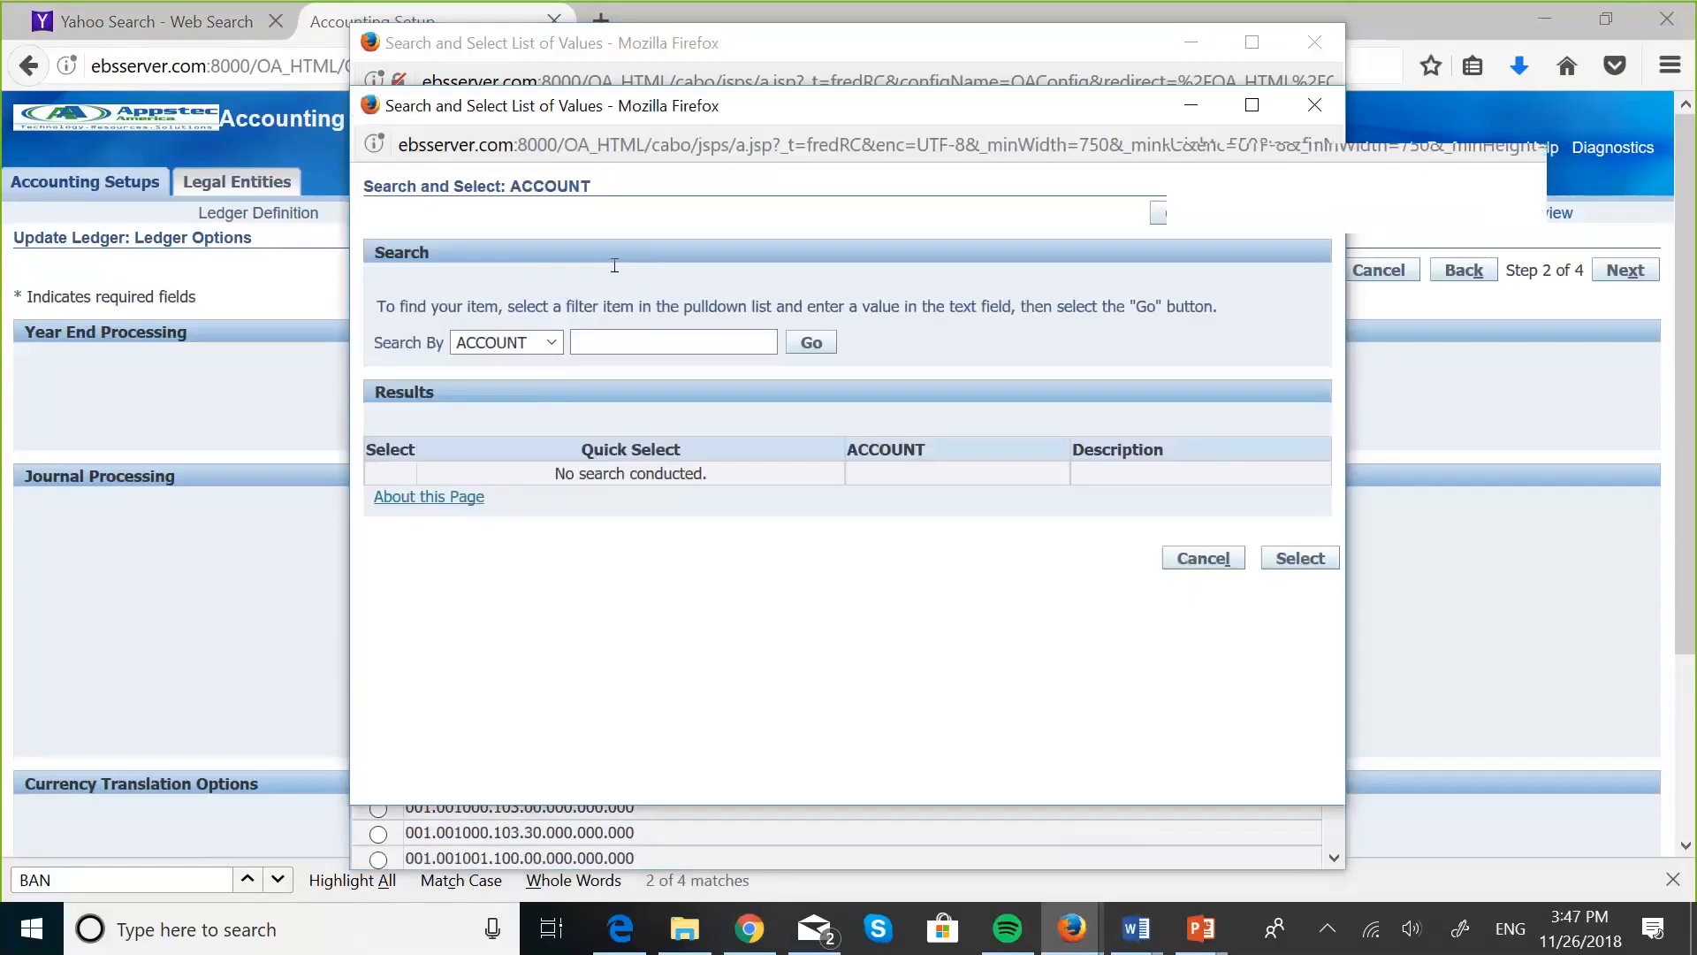
pyautogui.click(809, 346)
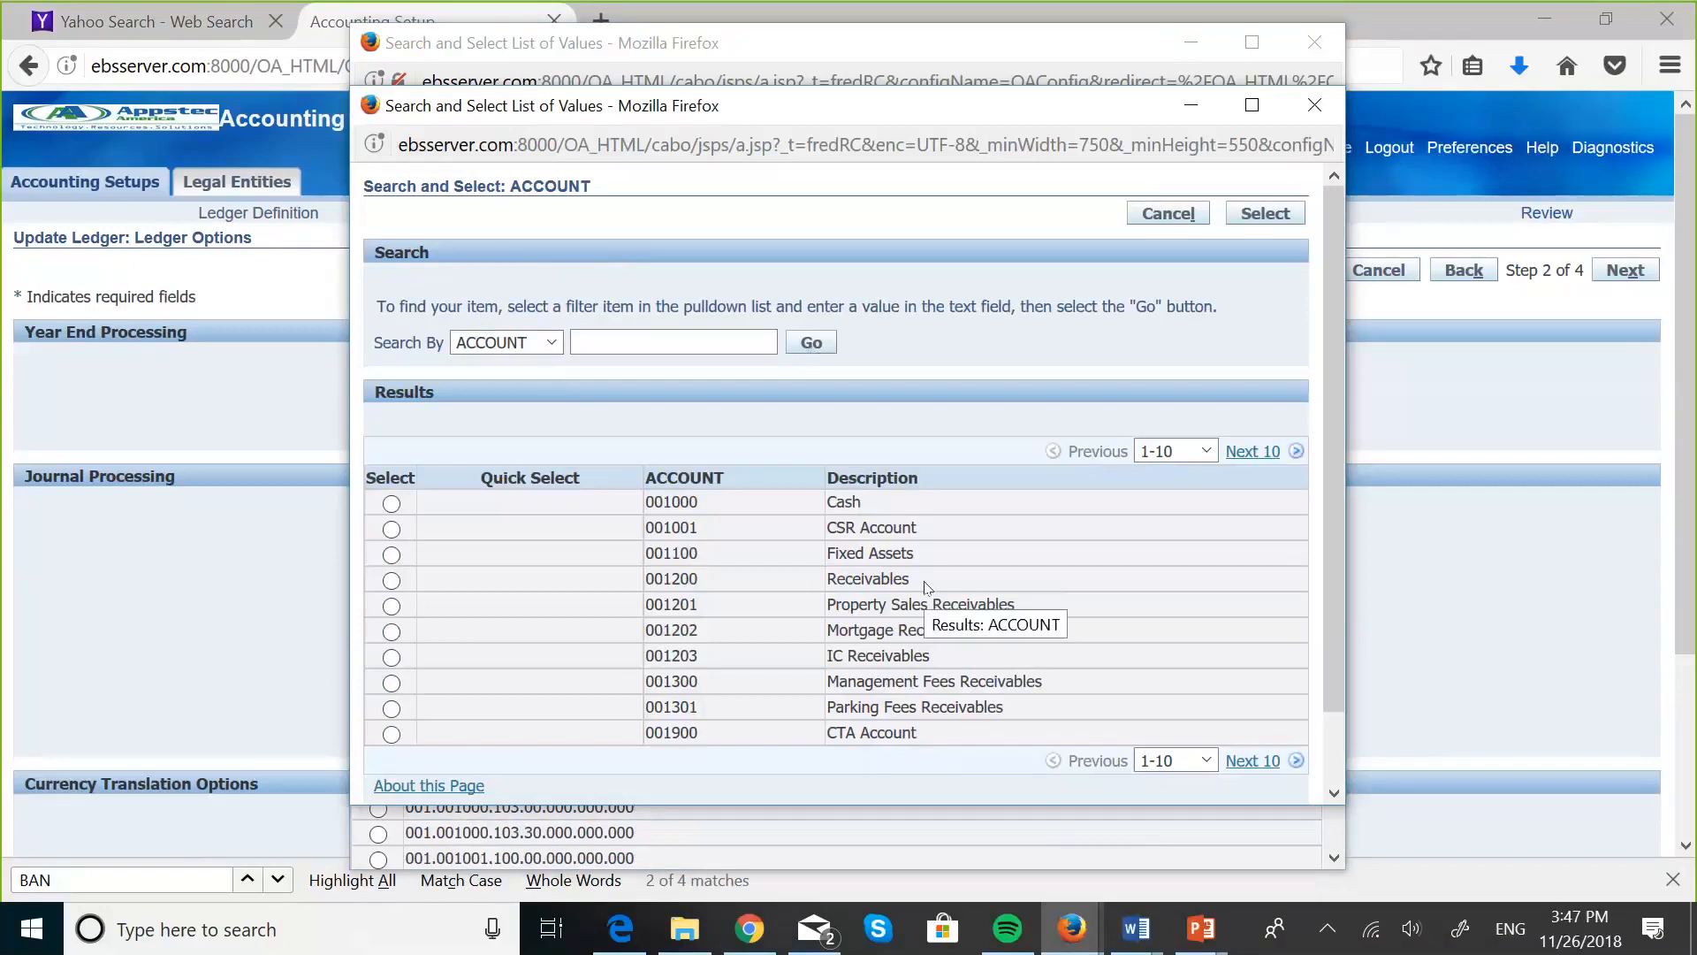
pyautogui.click(1295, 761)
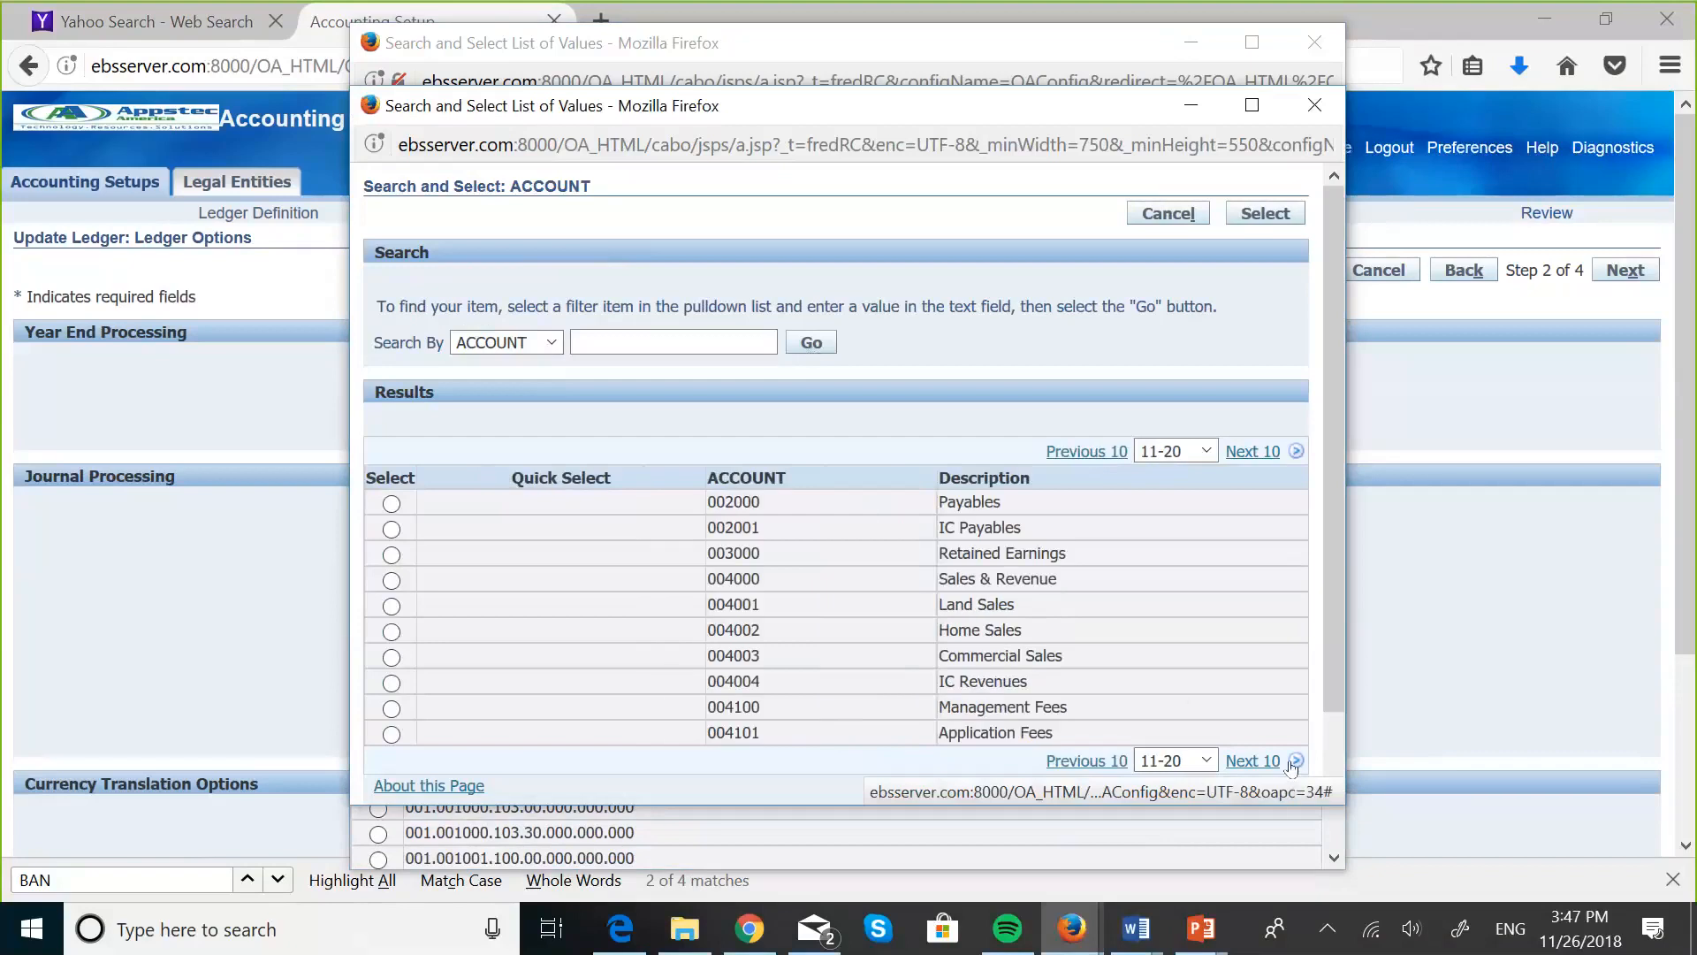
pyautogui.click(392, 554)
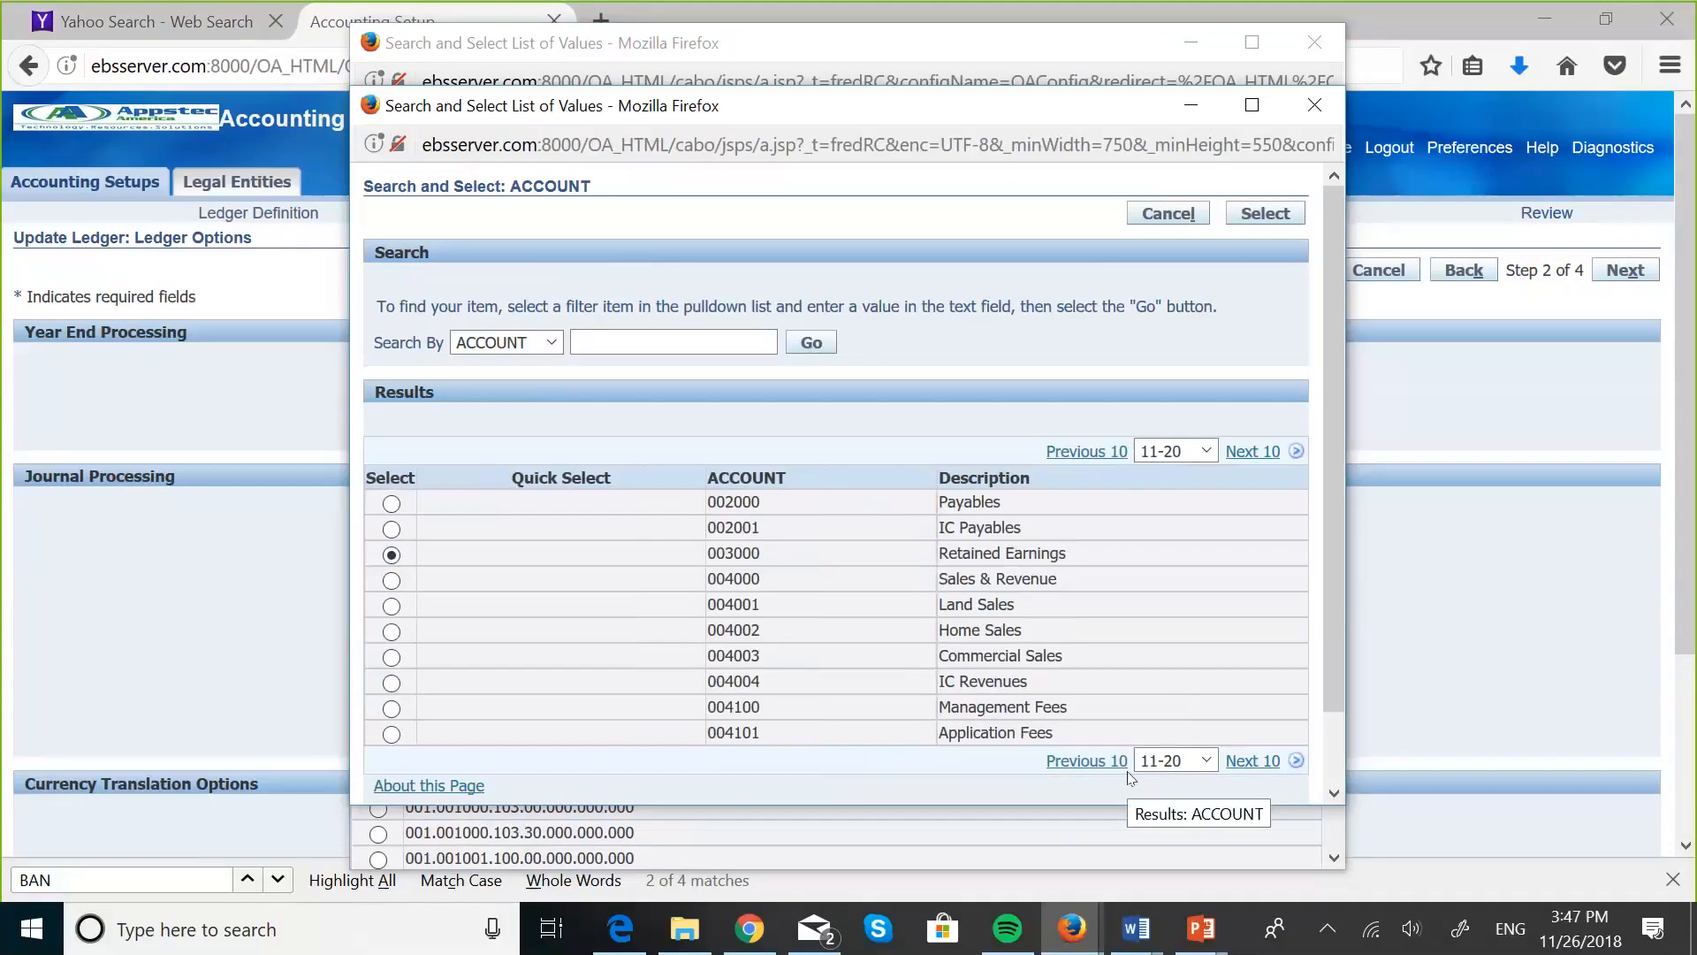
pyautogui.scroll(-2, 1202, 676)
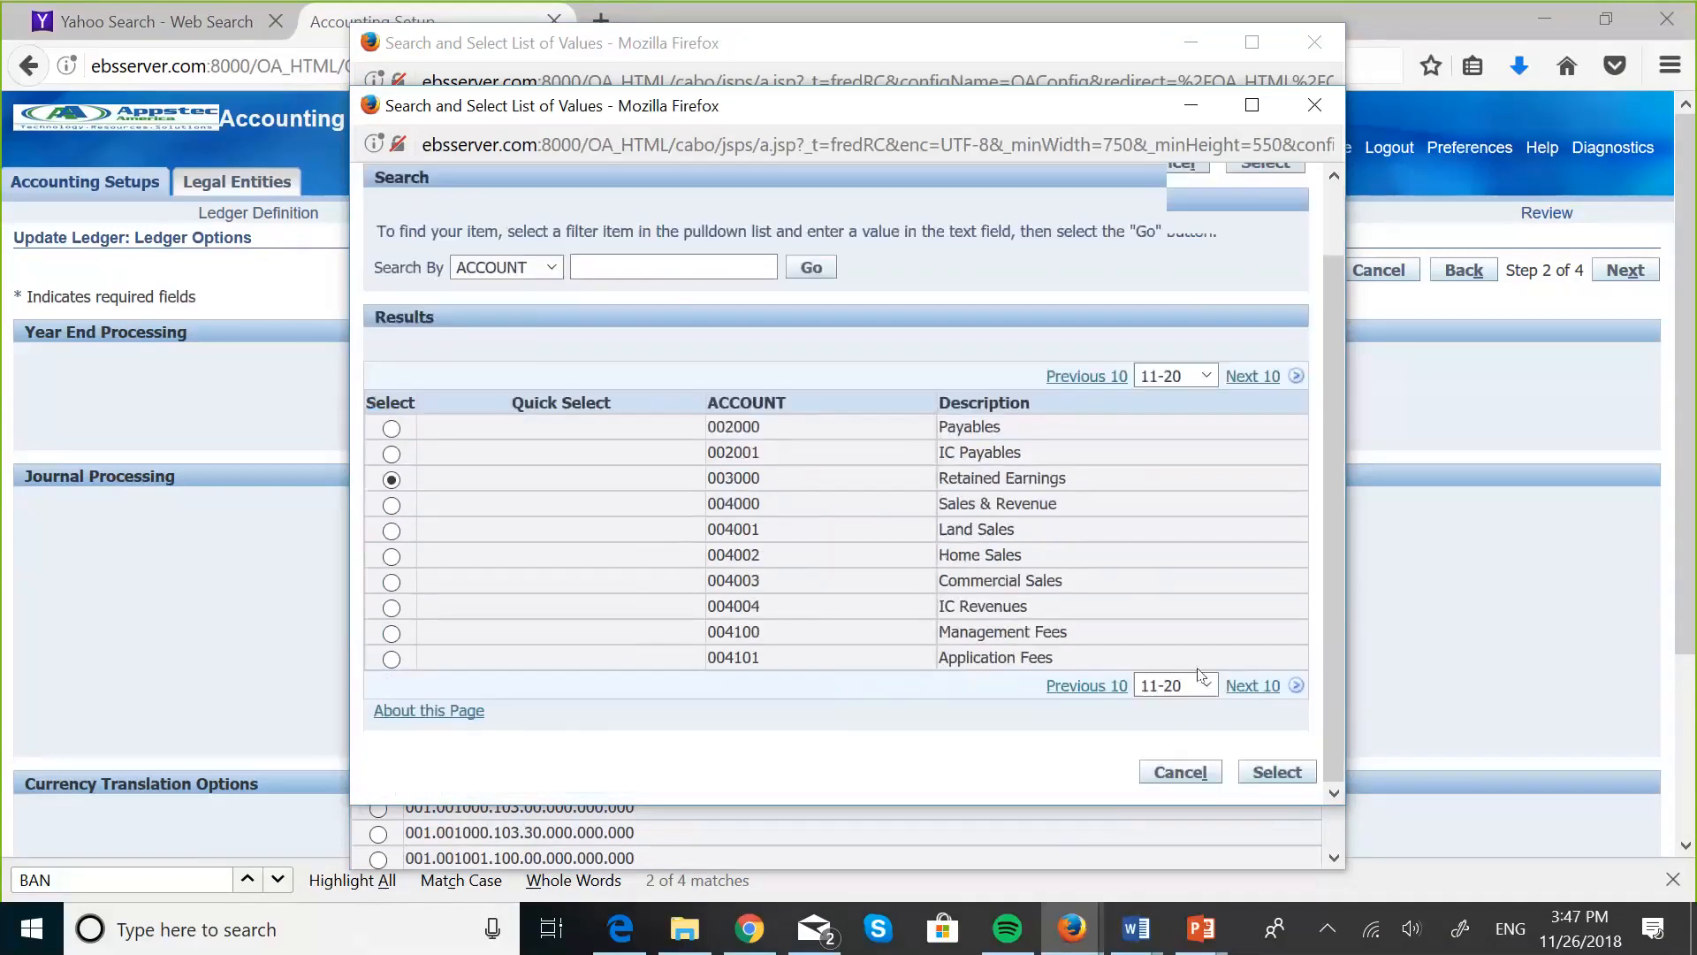
pyautogui.click(1273, 772)
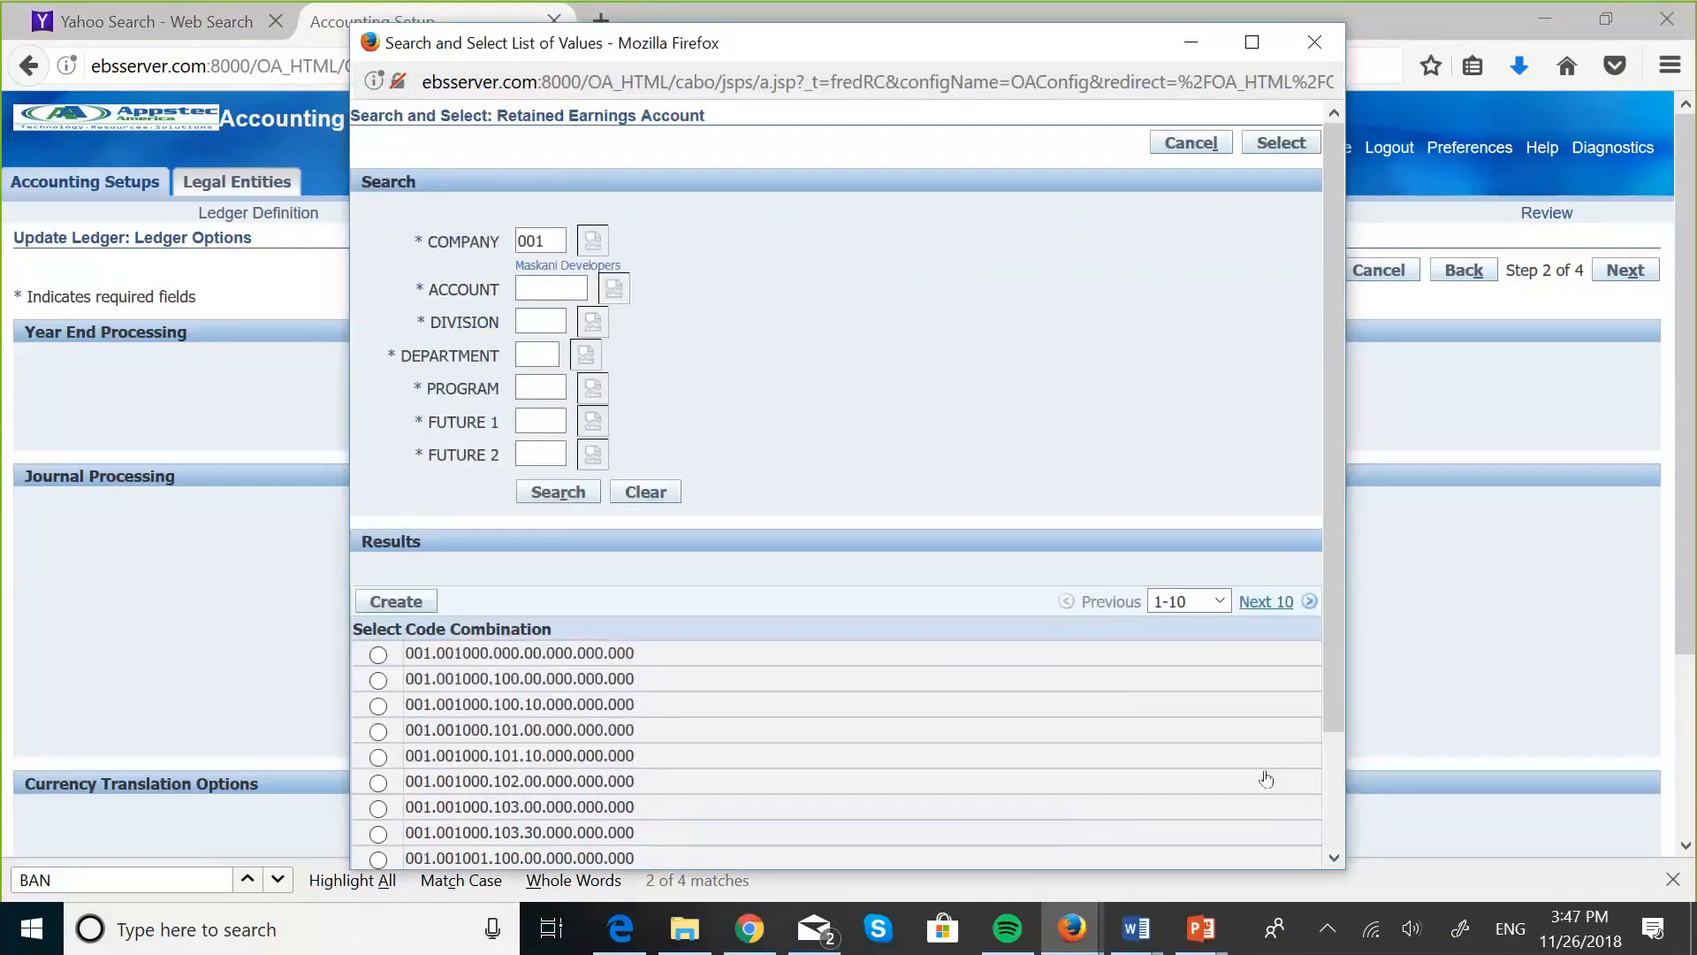
# - List the division values and set the division segment to 000, Default
pyautogui.click(600, 329)
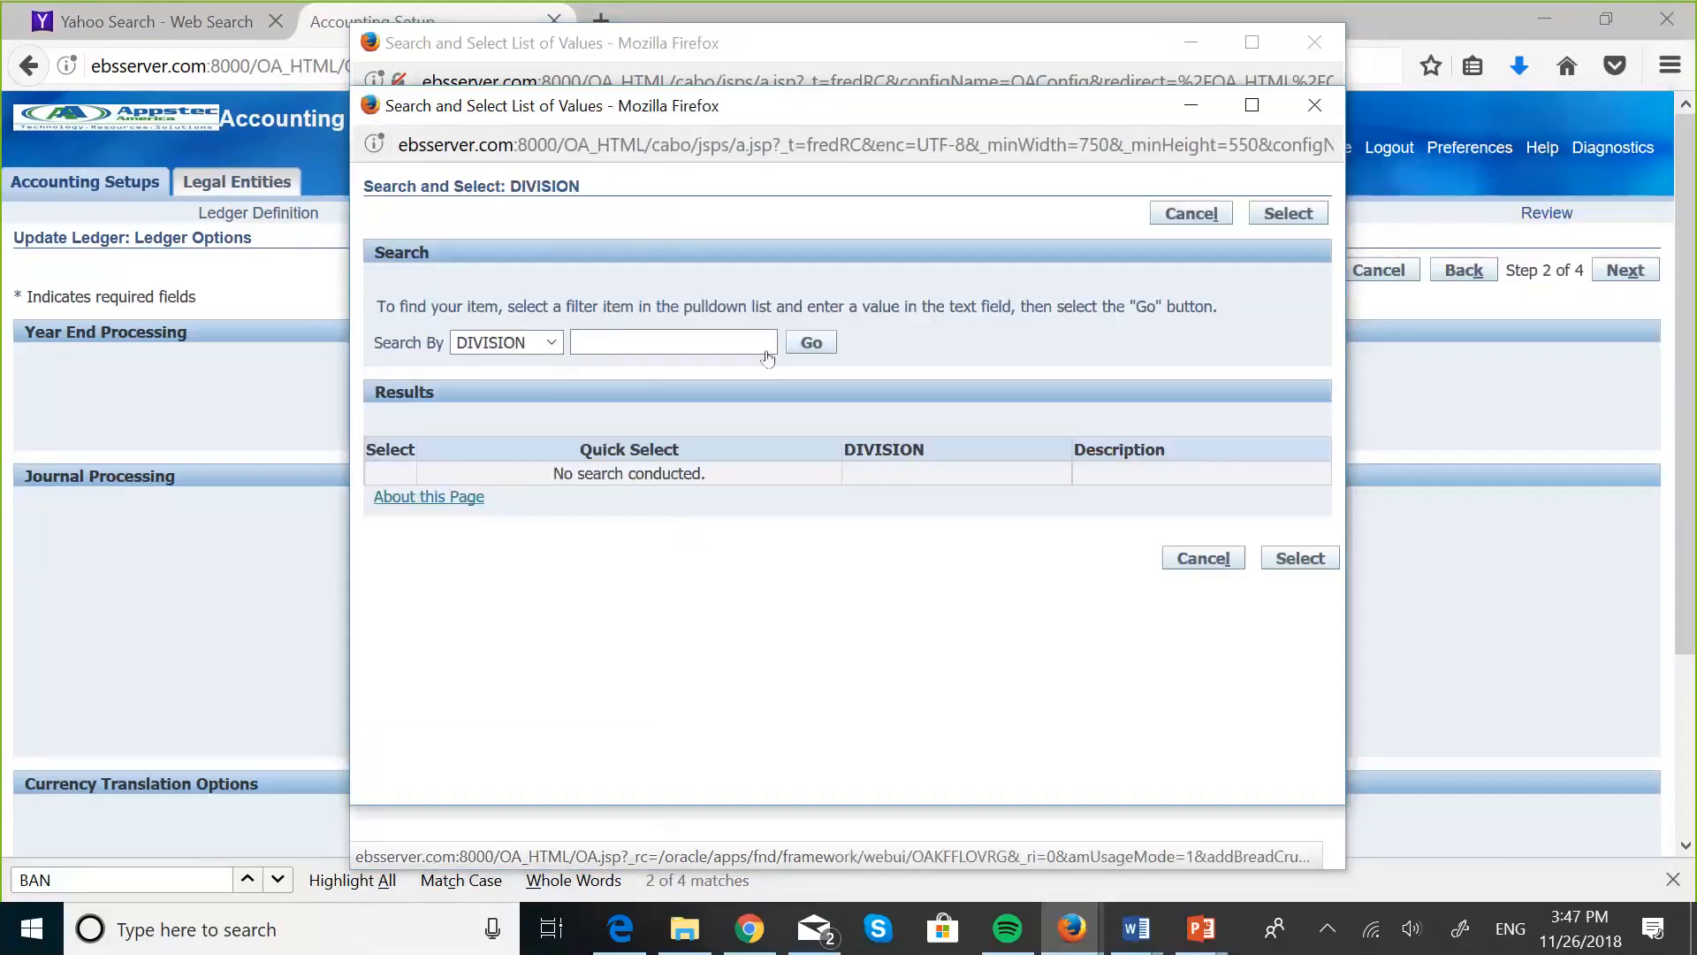
pyautogui.click(811, 343)
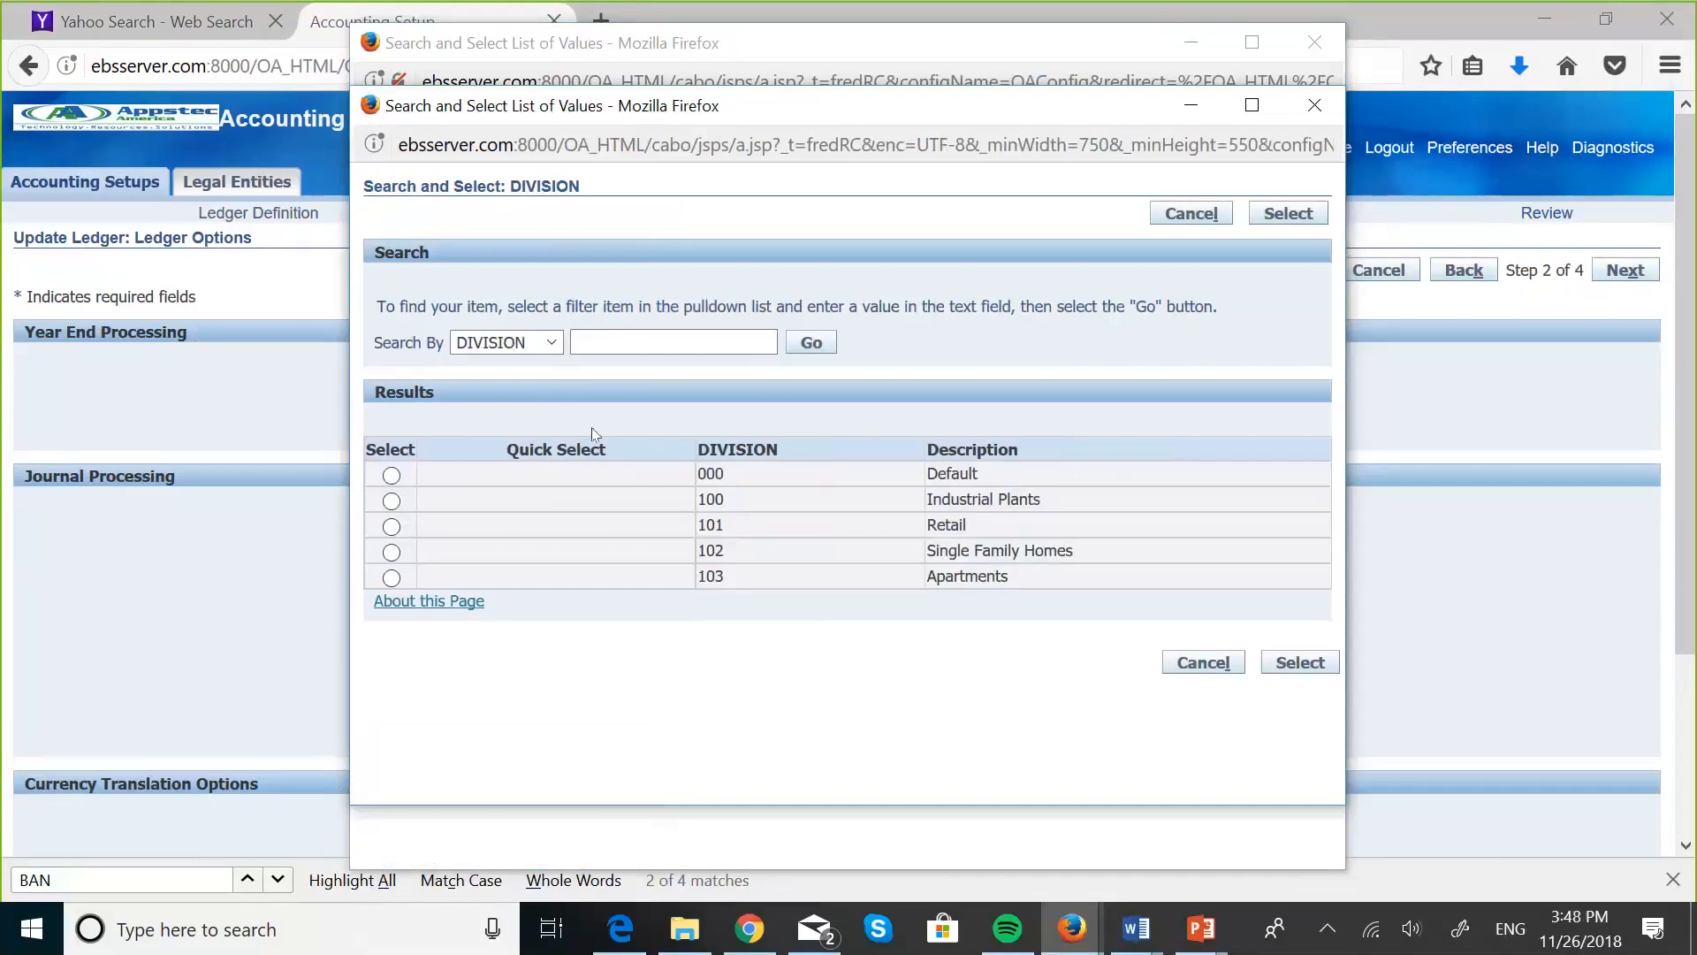
pyautogui.click(392, 476)
pyautogui.click(1293, 663)
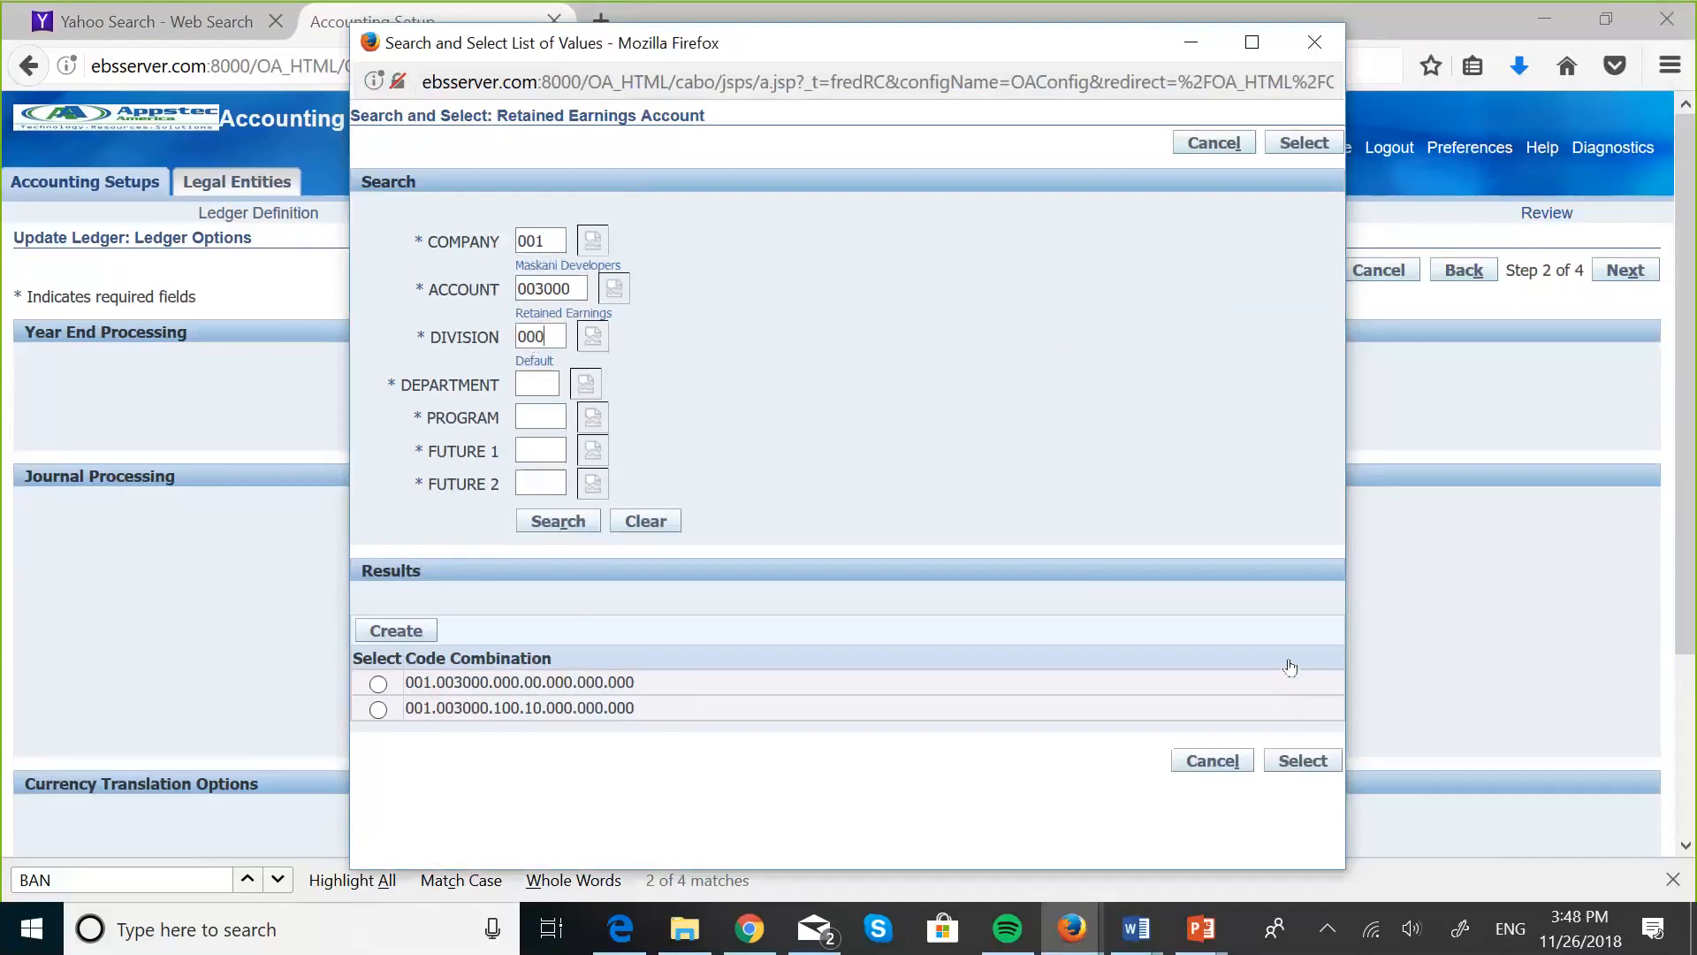
# - Set the department segment to 00, Default, and choose code combination 001.003000.000.00.000.000.000 as the retained earnings account
pyautogui.click(583, 384)
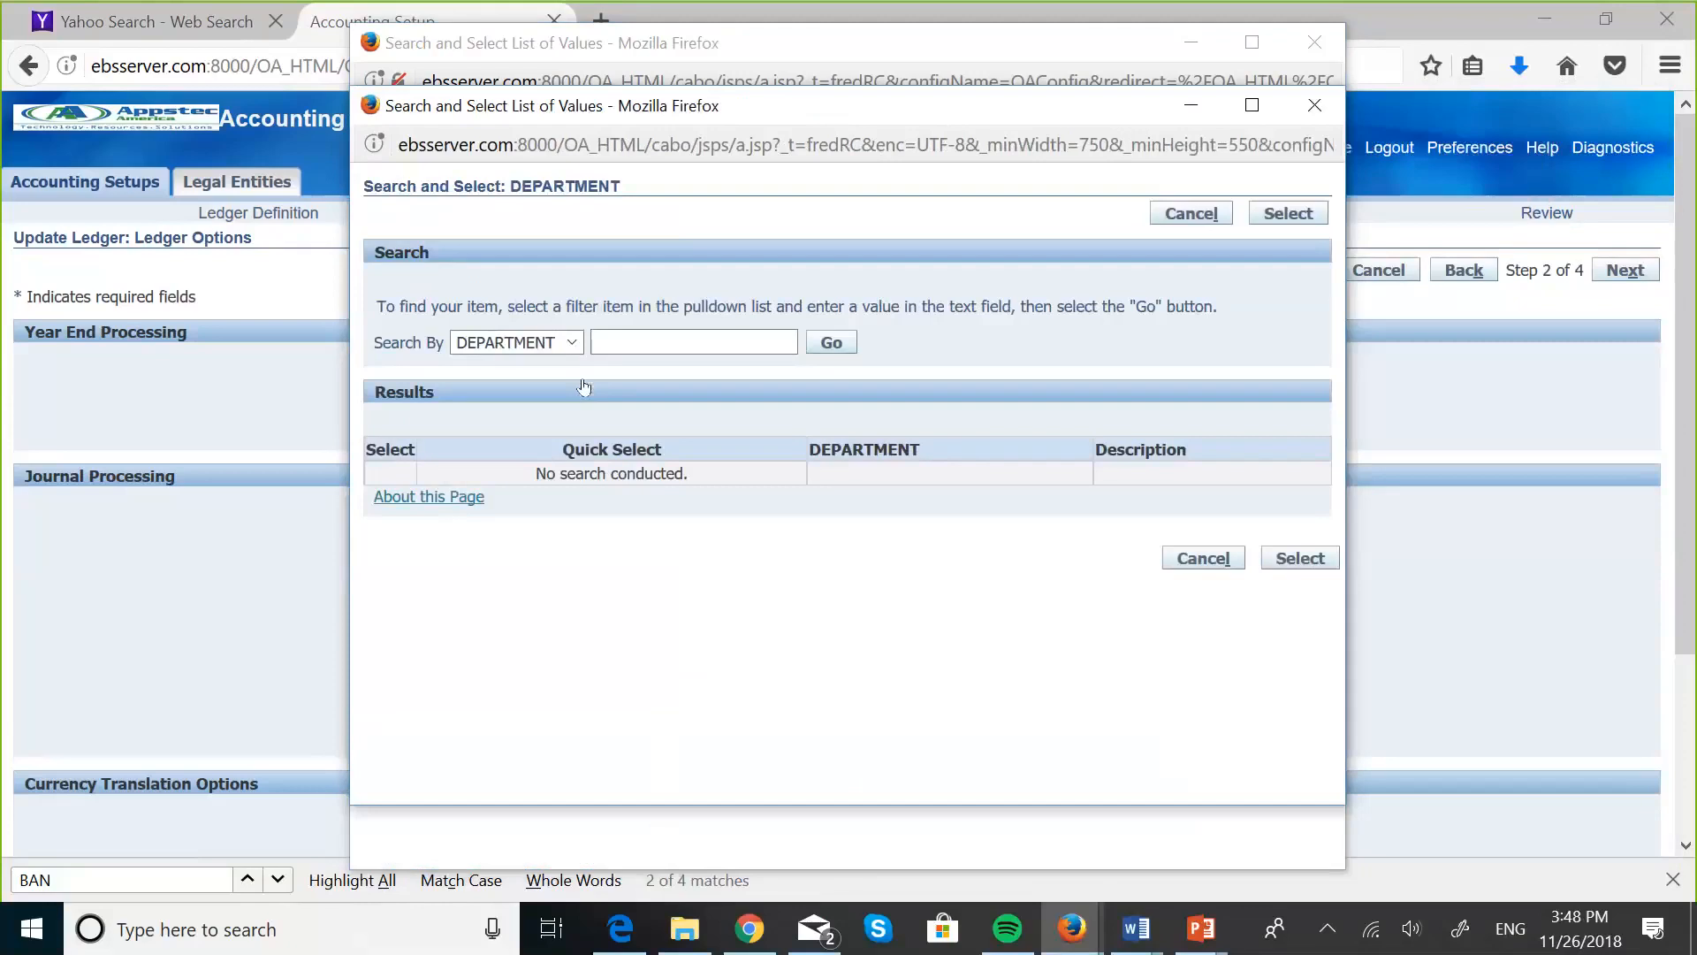
pyautogui.click(830, 344)
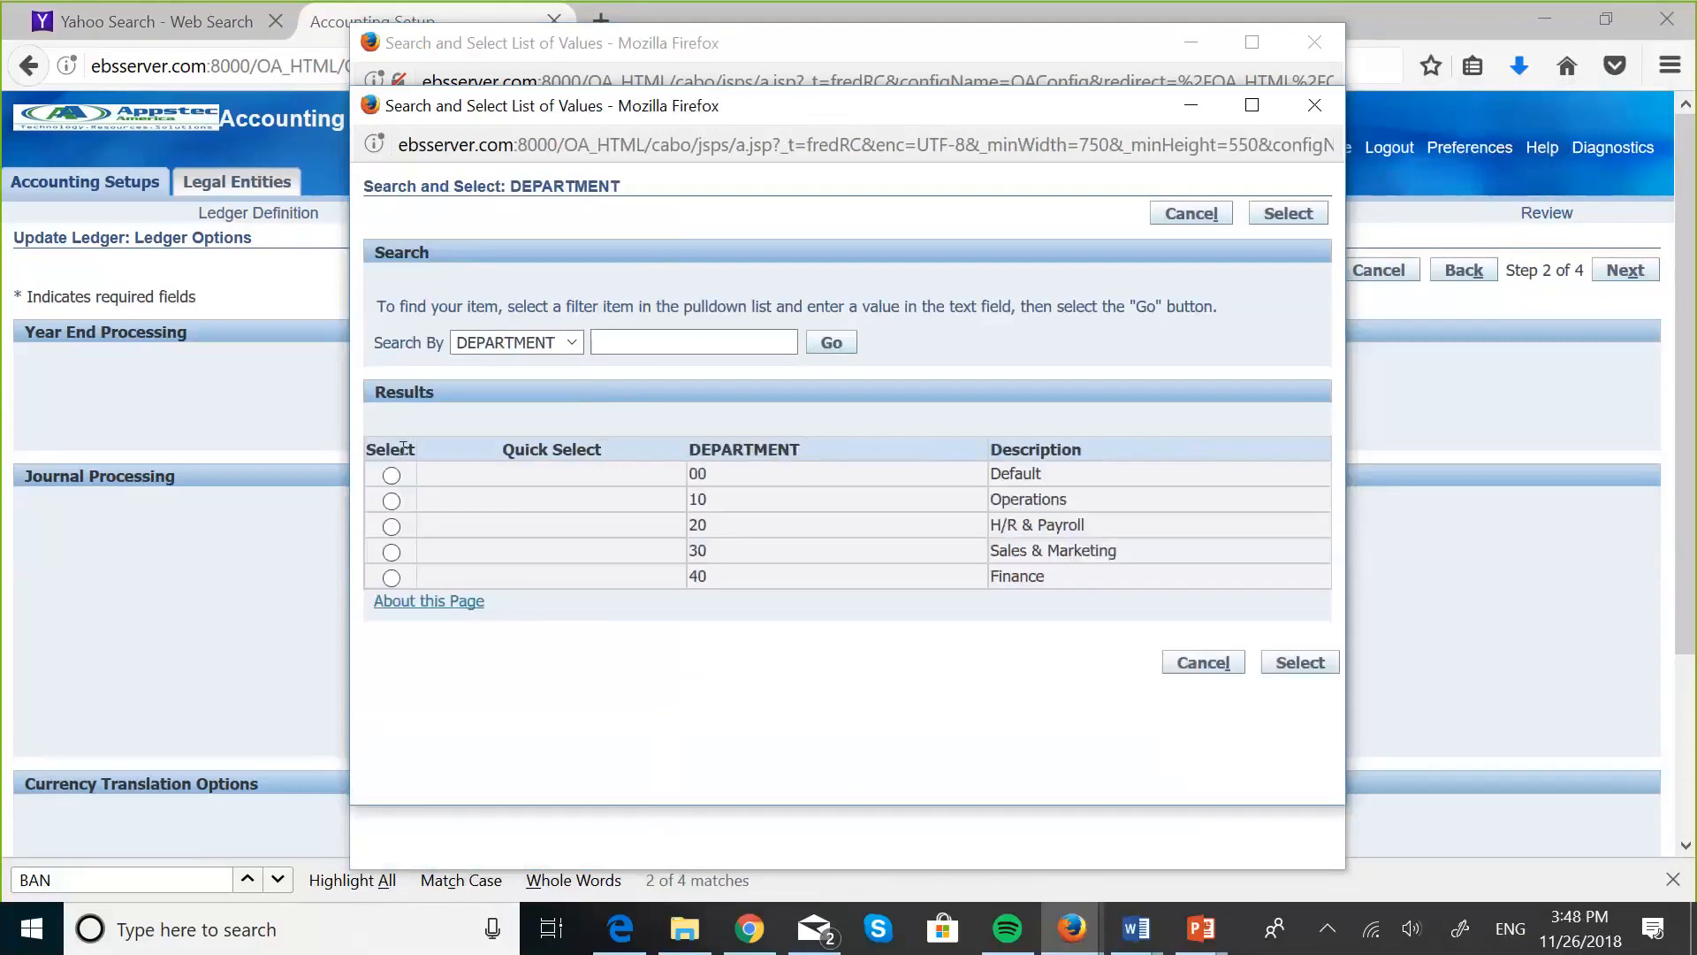
pyautogui.click(392, 475)
pyautogui.click(1284, 664)
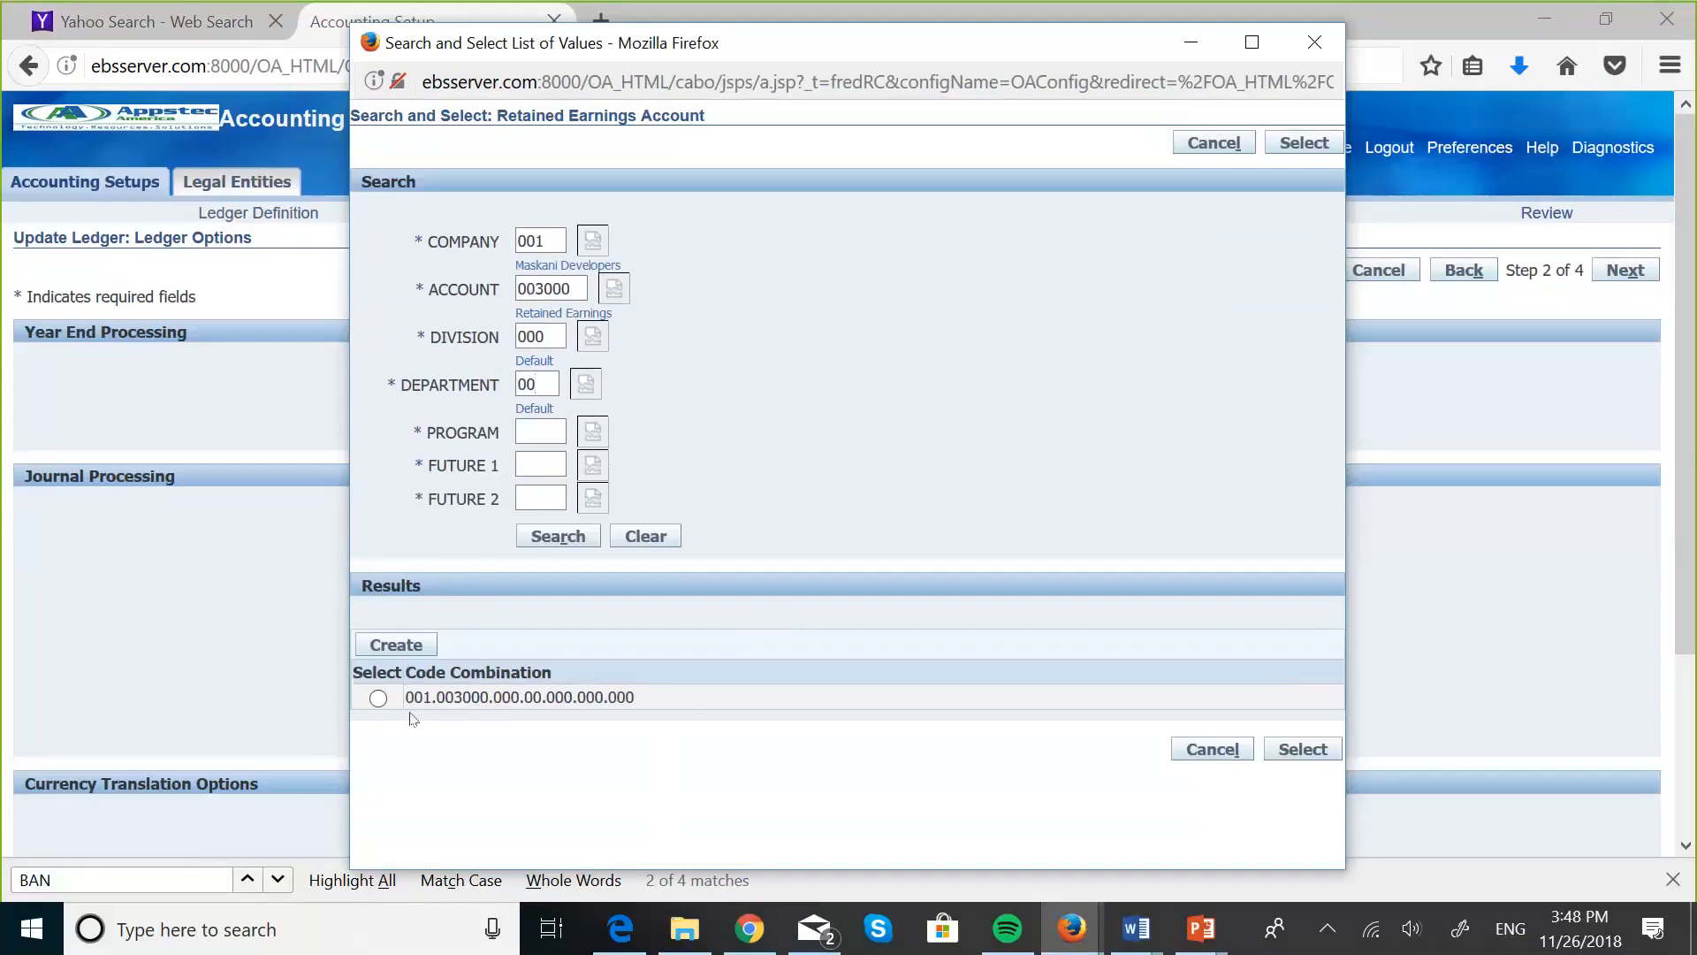
pyautogui.click(382, 702)
pyautogui.click(1301, 749)
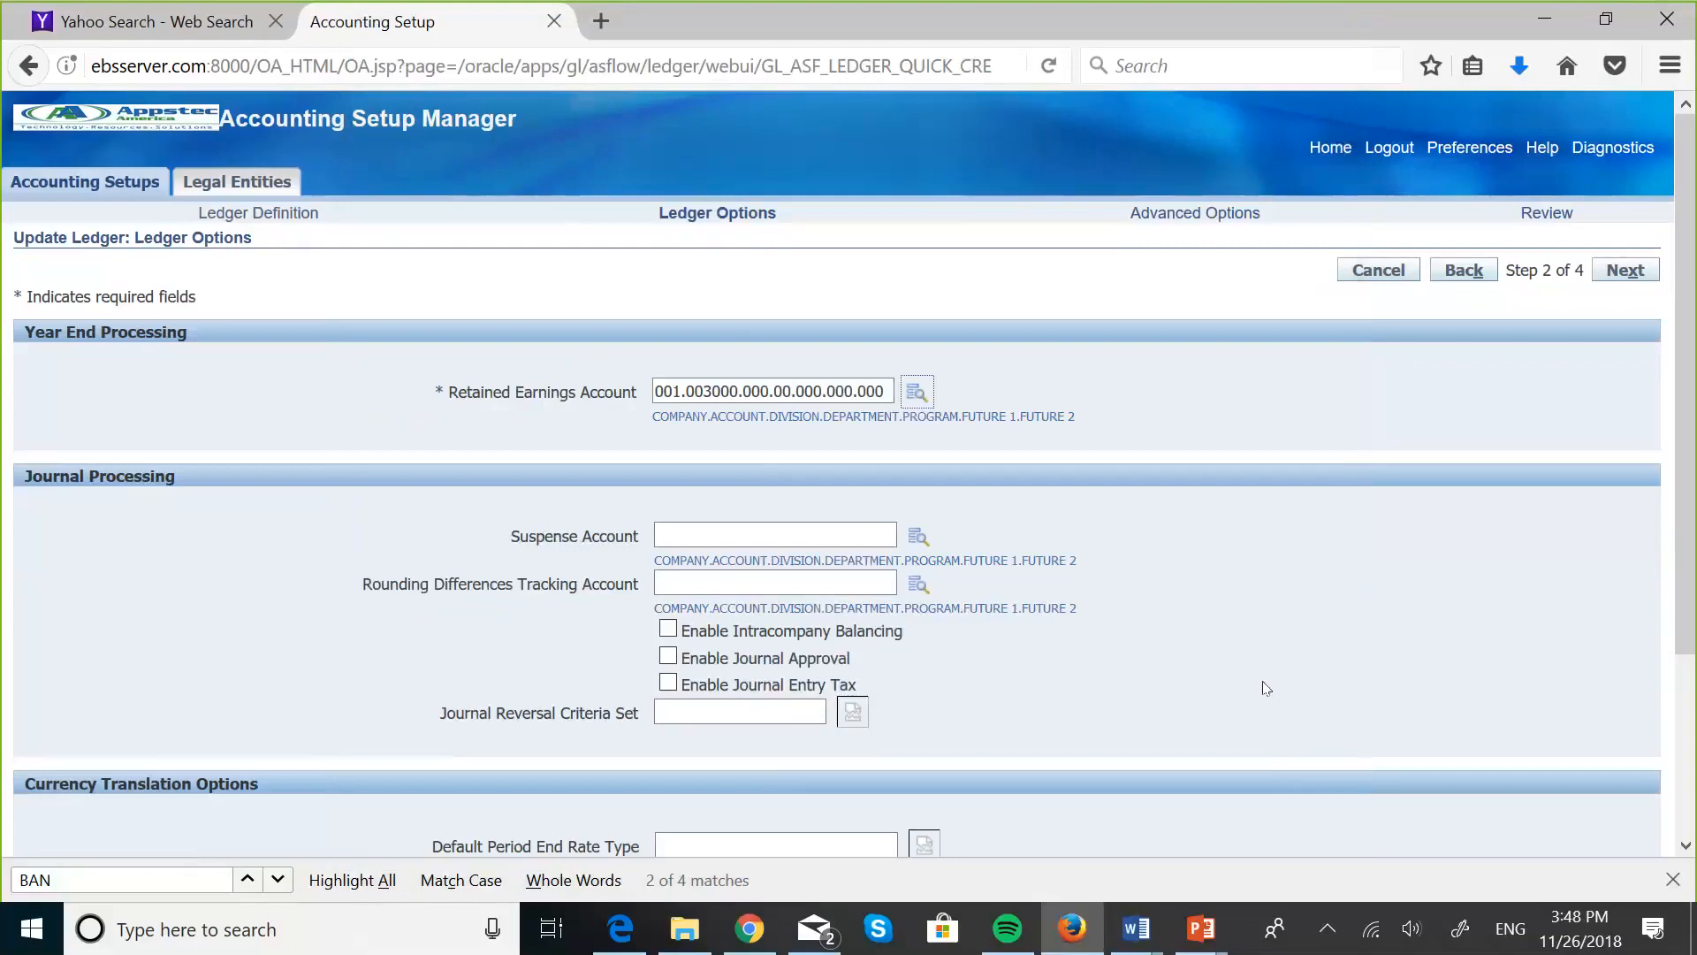
# - Review the optional journal processing and currency translation settings of the secondary ledger
pyautogui.scroll(-1, 1214, 661)
pyautogui.scroll(-3, 1215, 661)
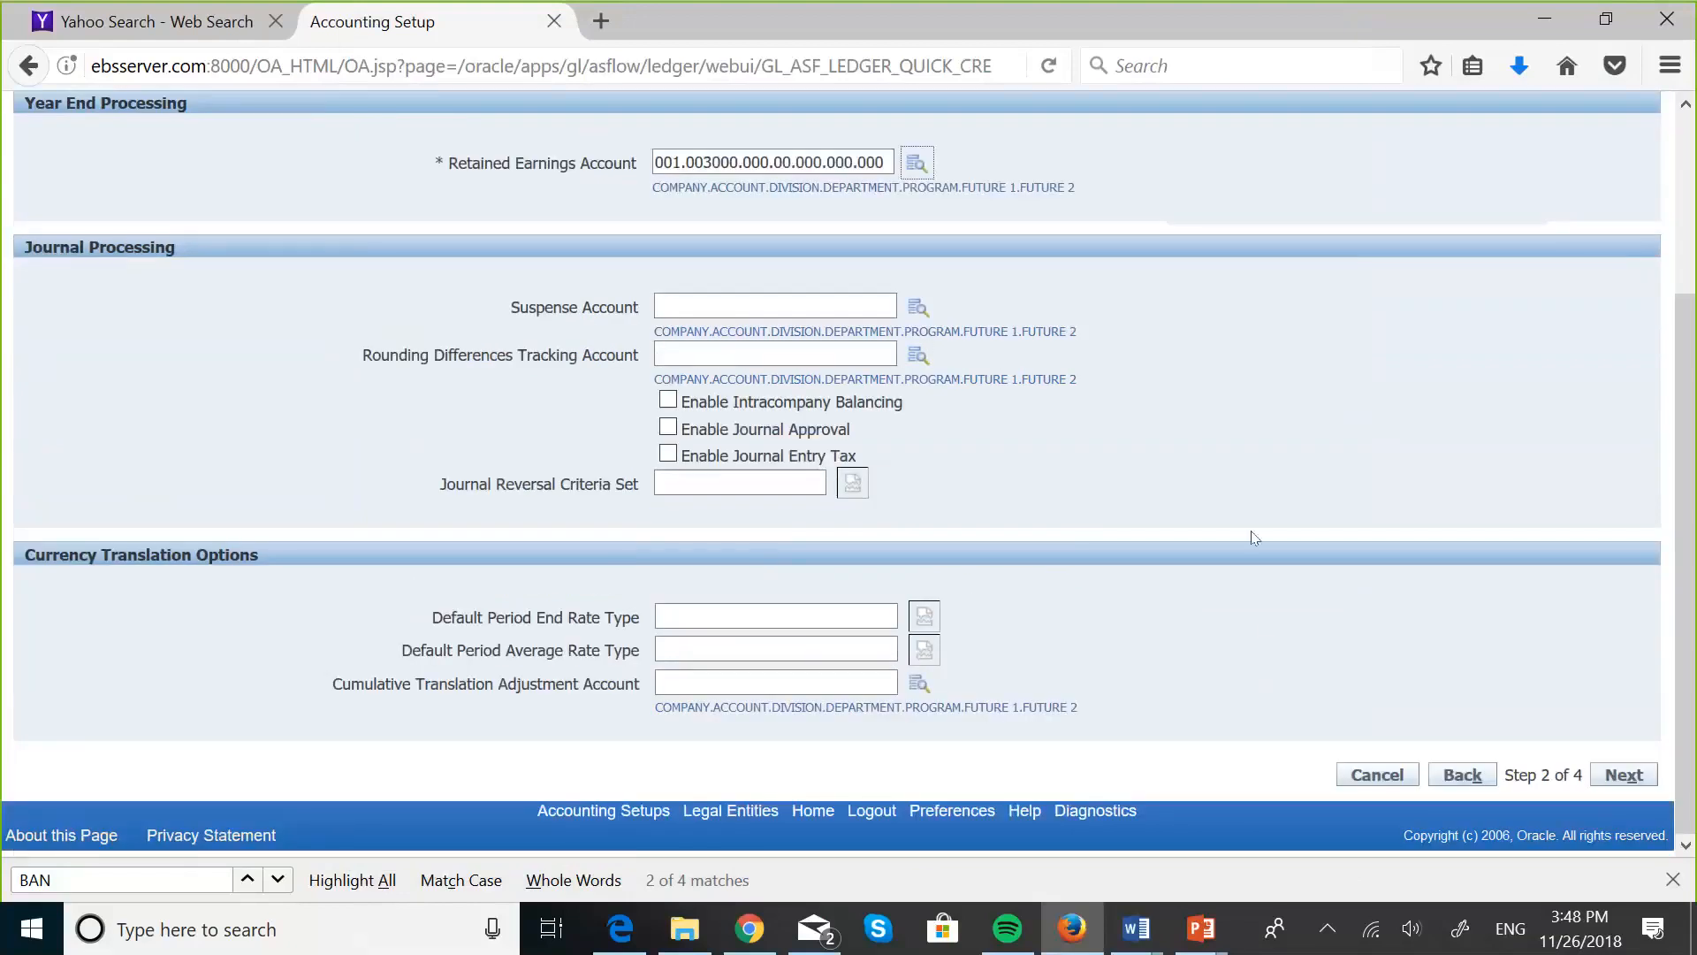
pyautogui.scroll(1, 1309, 501)
pyautogui.scroll(1, 1309, 501)
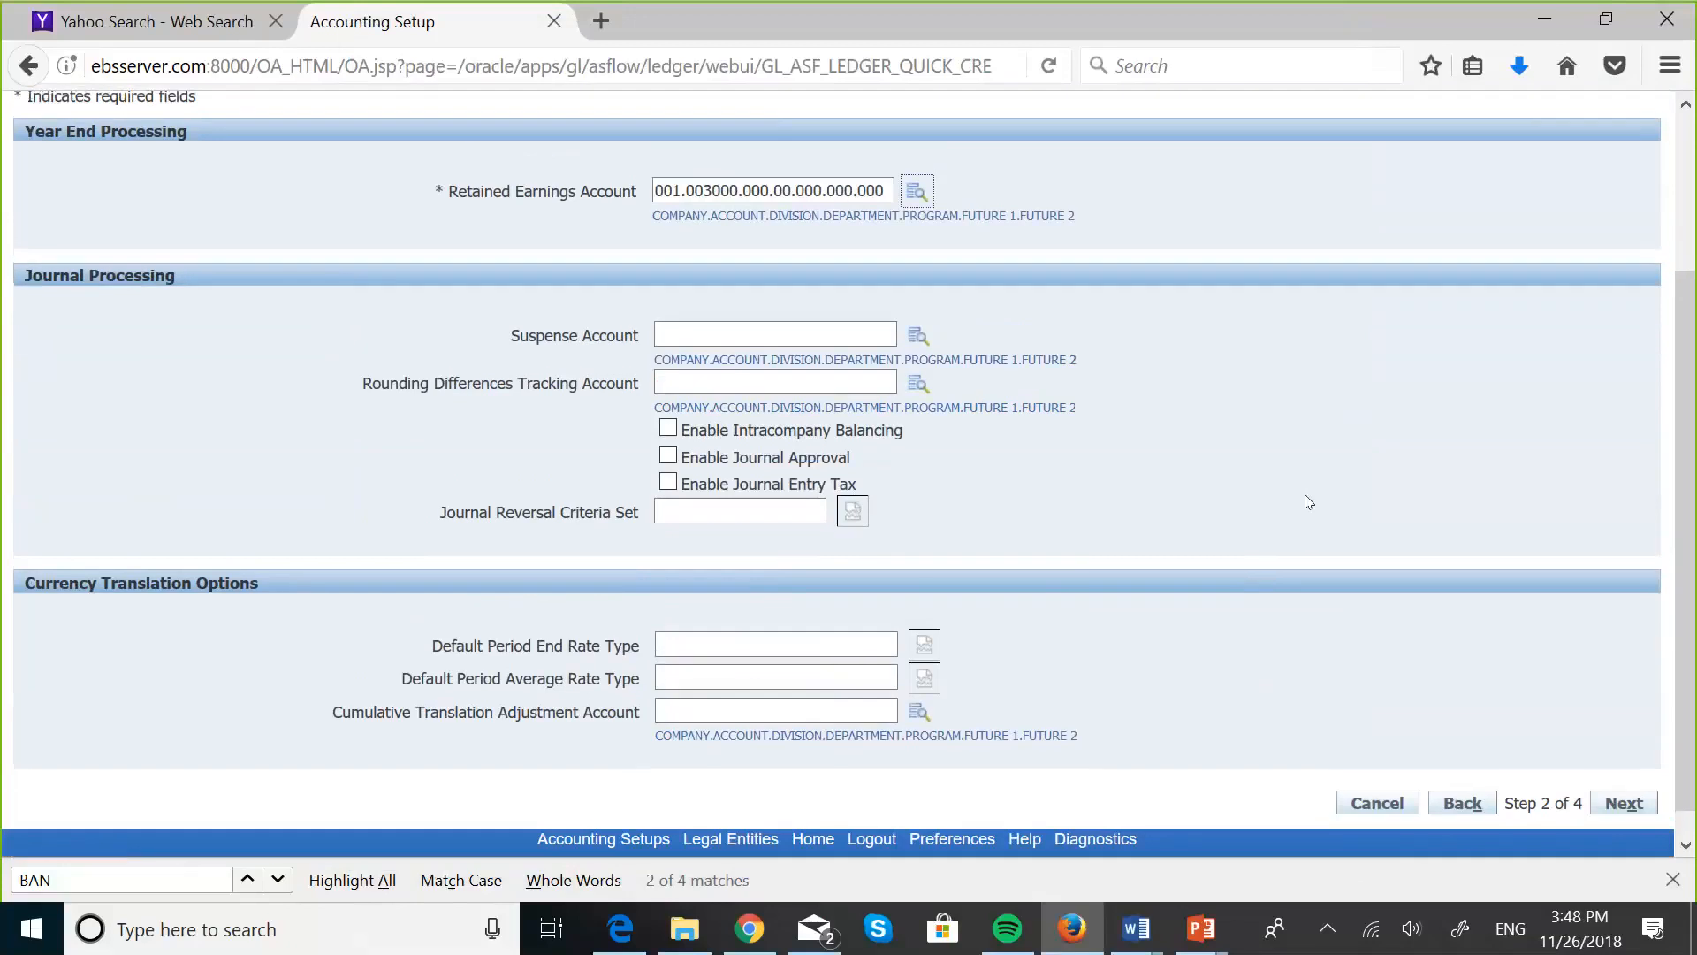
pyautogui.scroll(-1, 1309, 501)
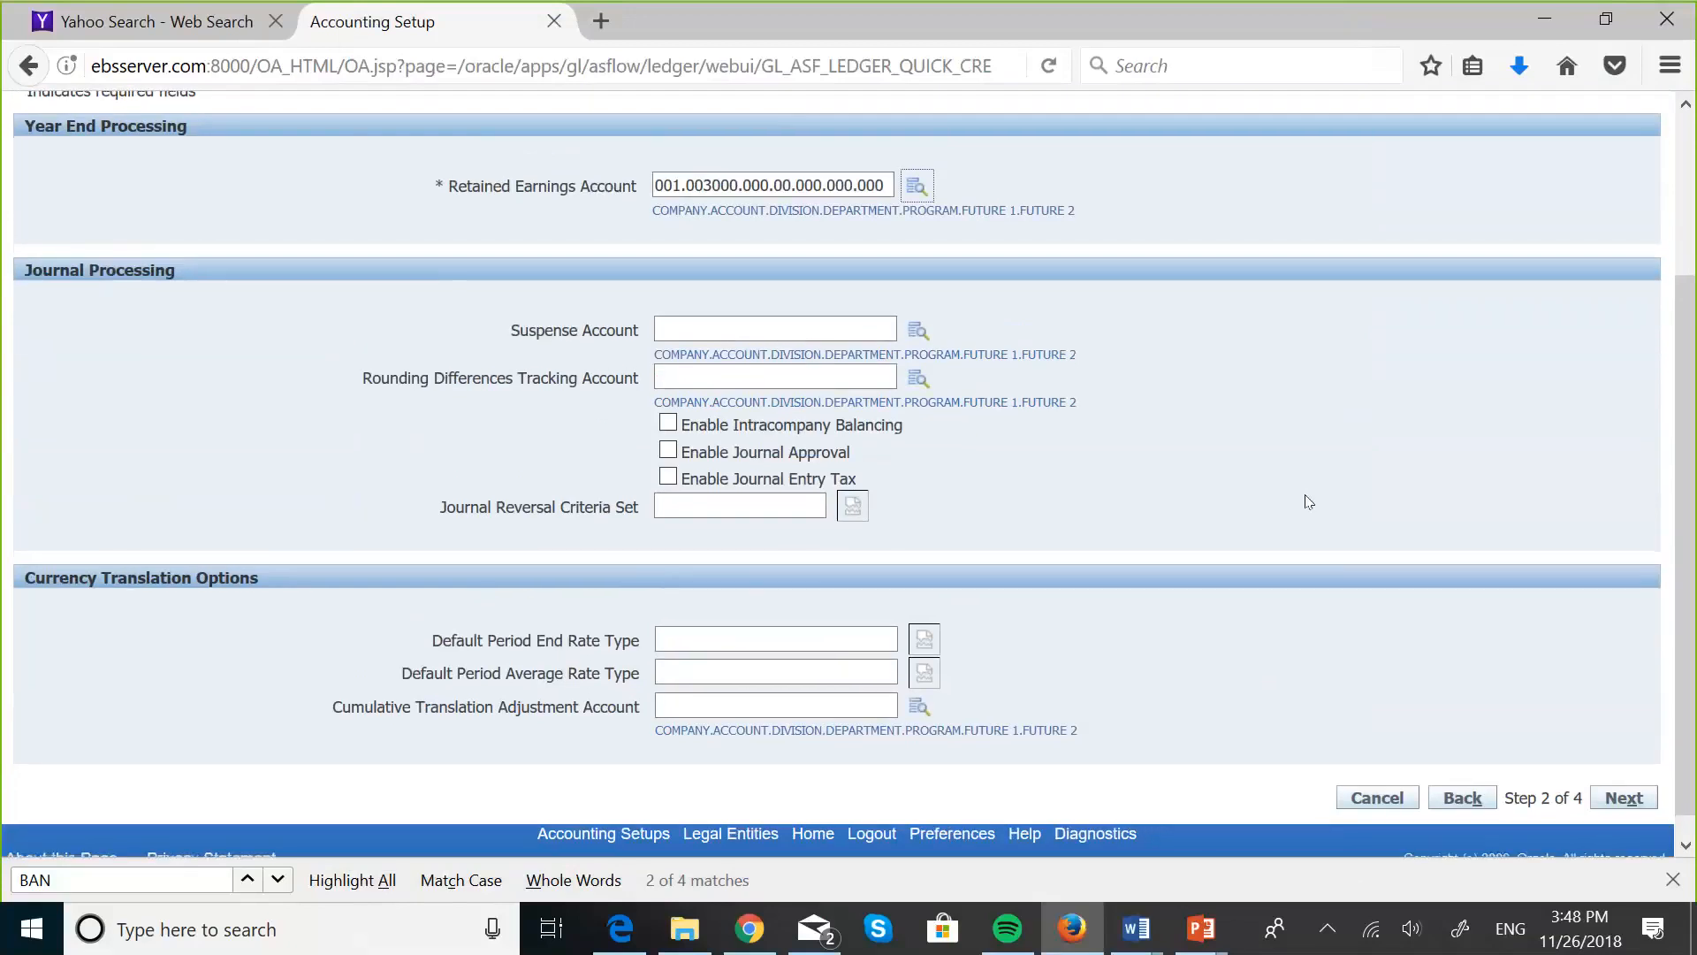
pyautogui.scroll(-1, 1309, 501)
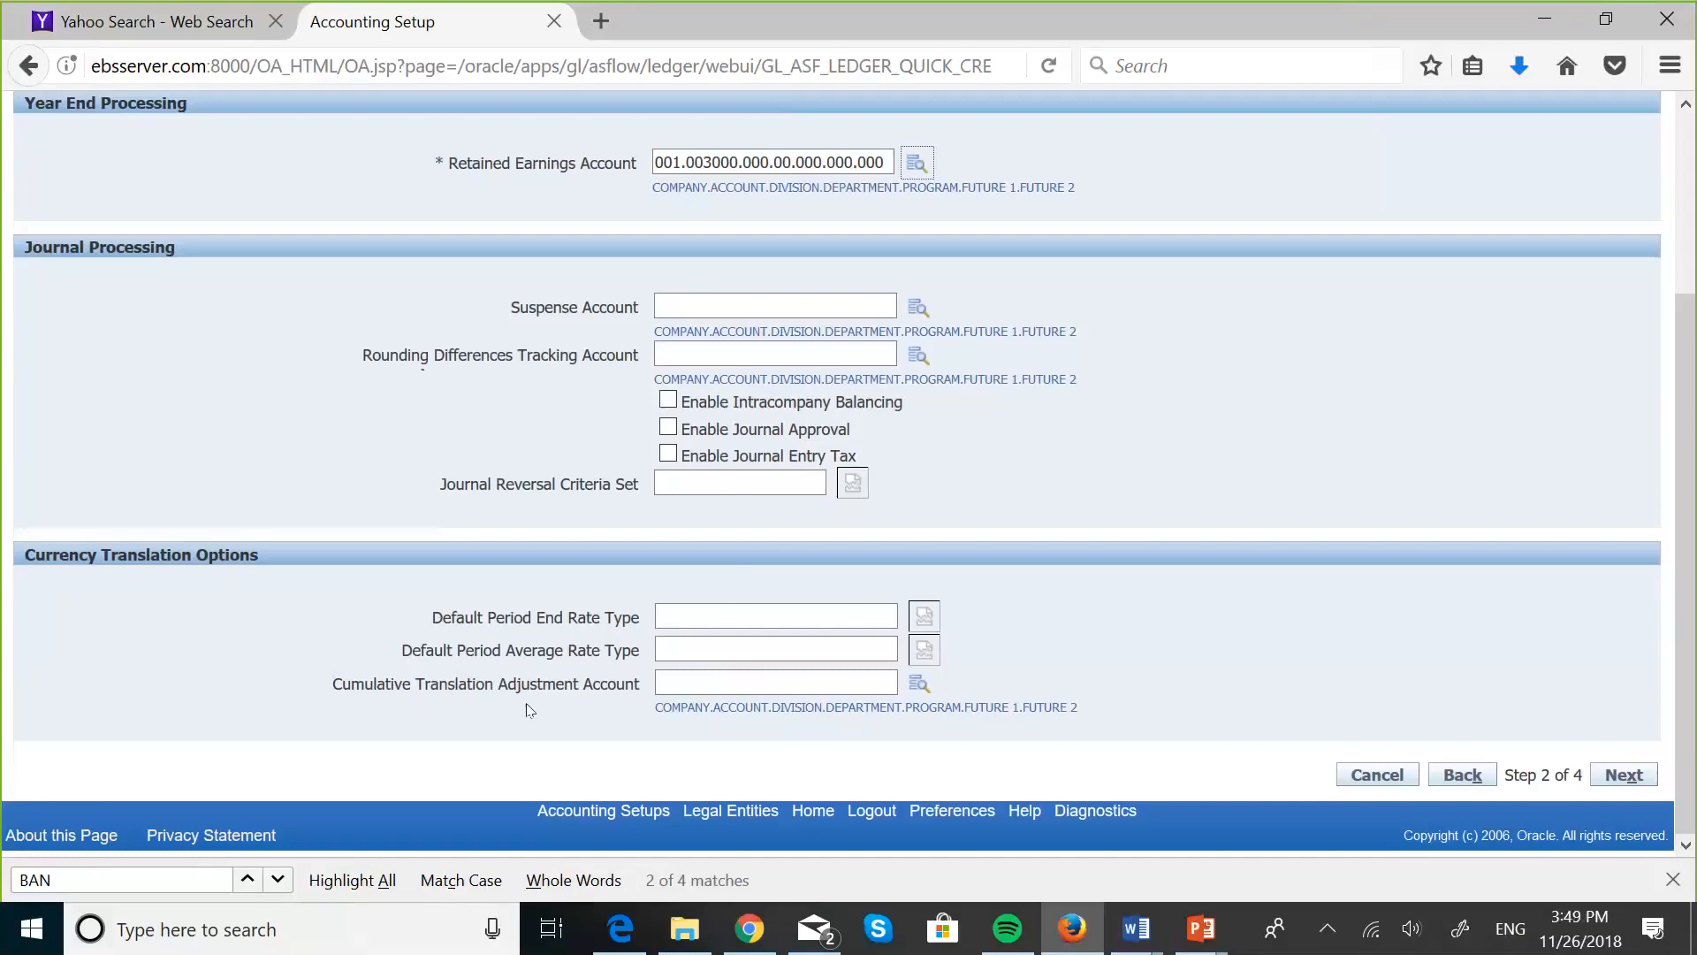
pyautogui.scroll(2, 1233, 522)
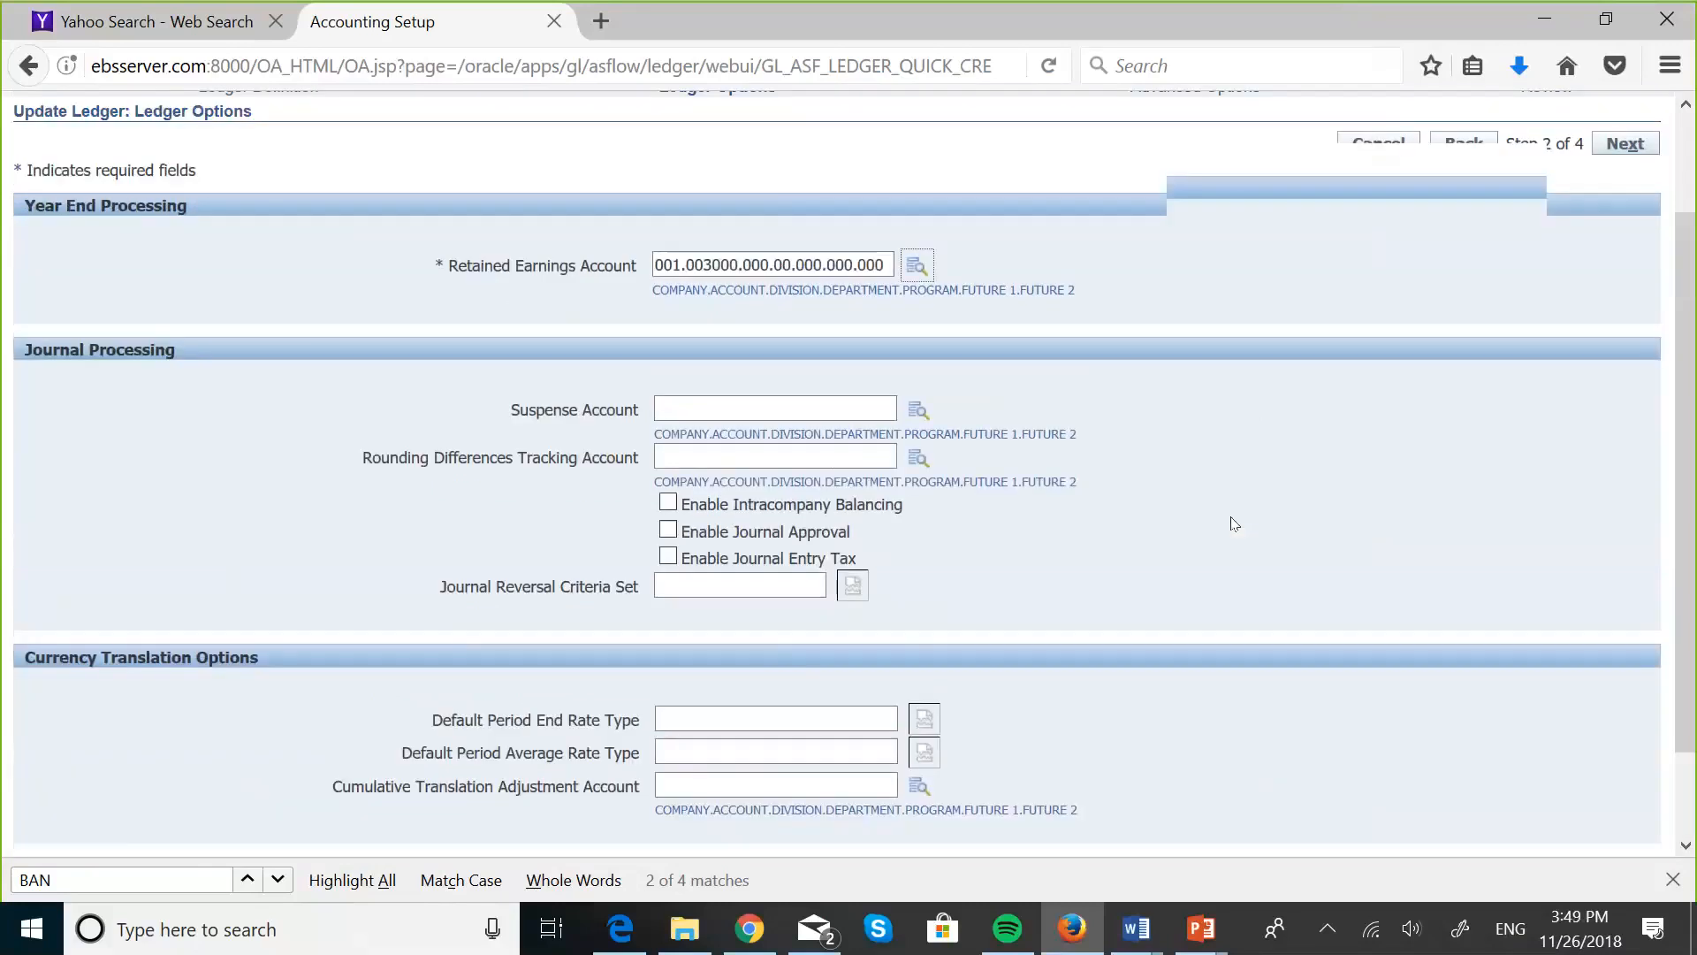
pyautogui.scroll(-2, 1429, 617)
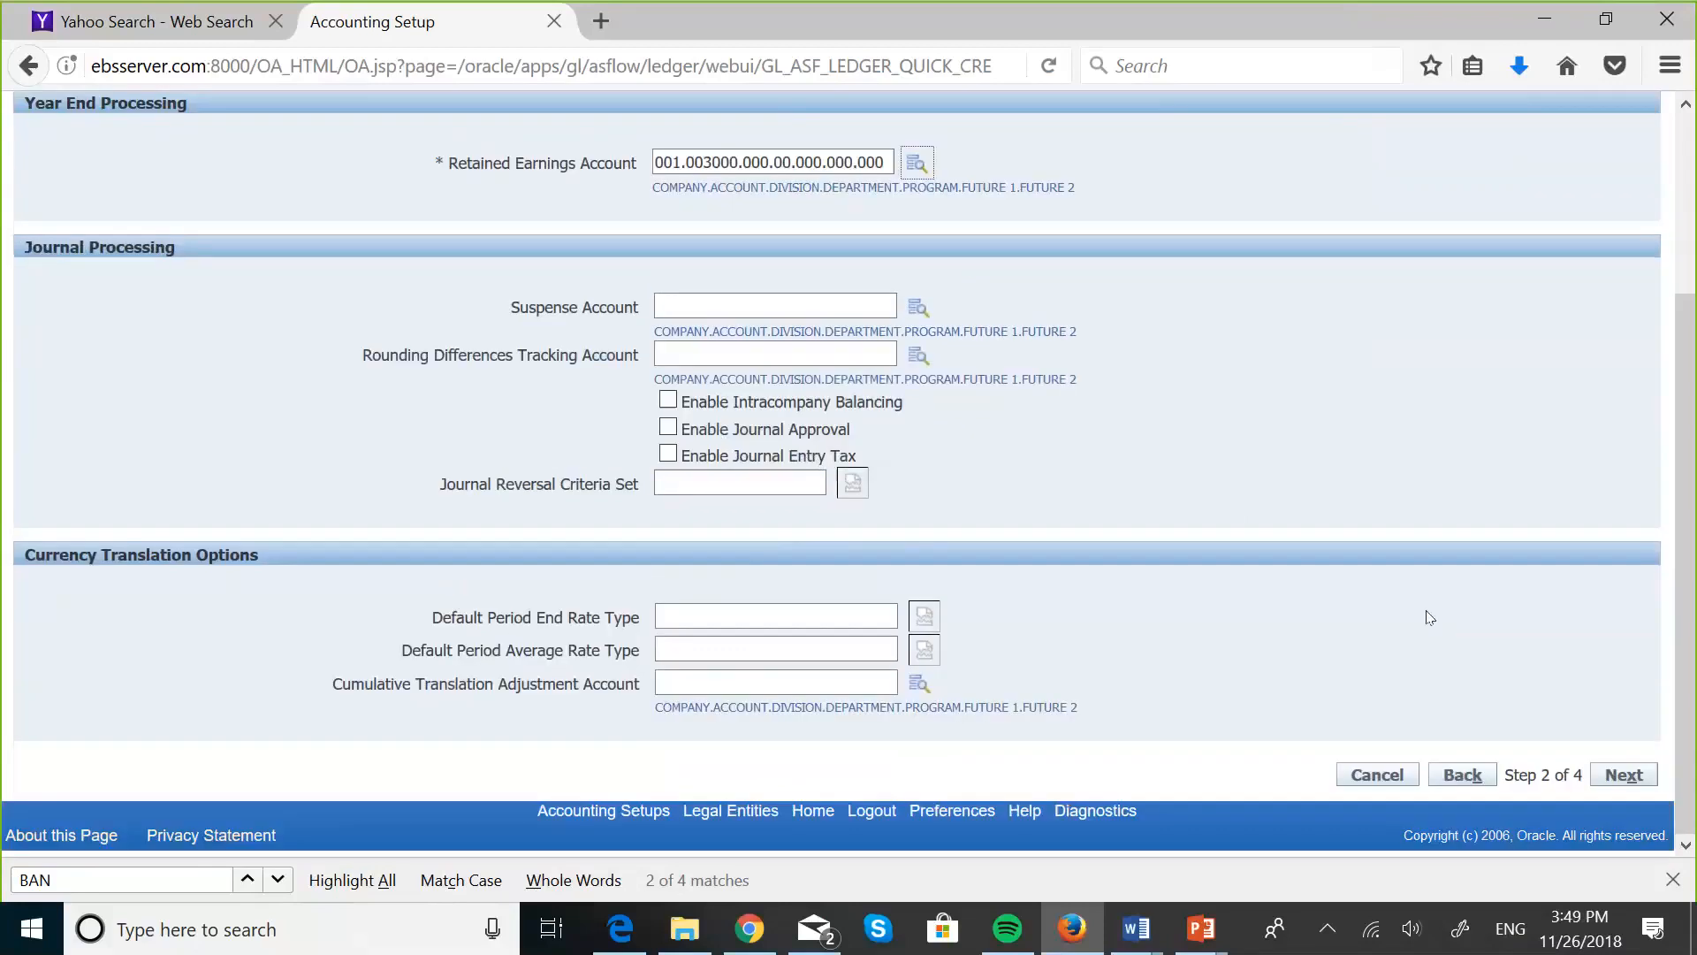
# - Leave journal reconciliation and budgetary control off, then review the summary and finish the GITAU SECONDARY LEDGER options
pyautogui.click(1618, 776)
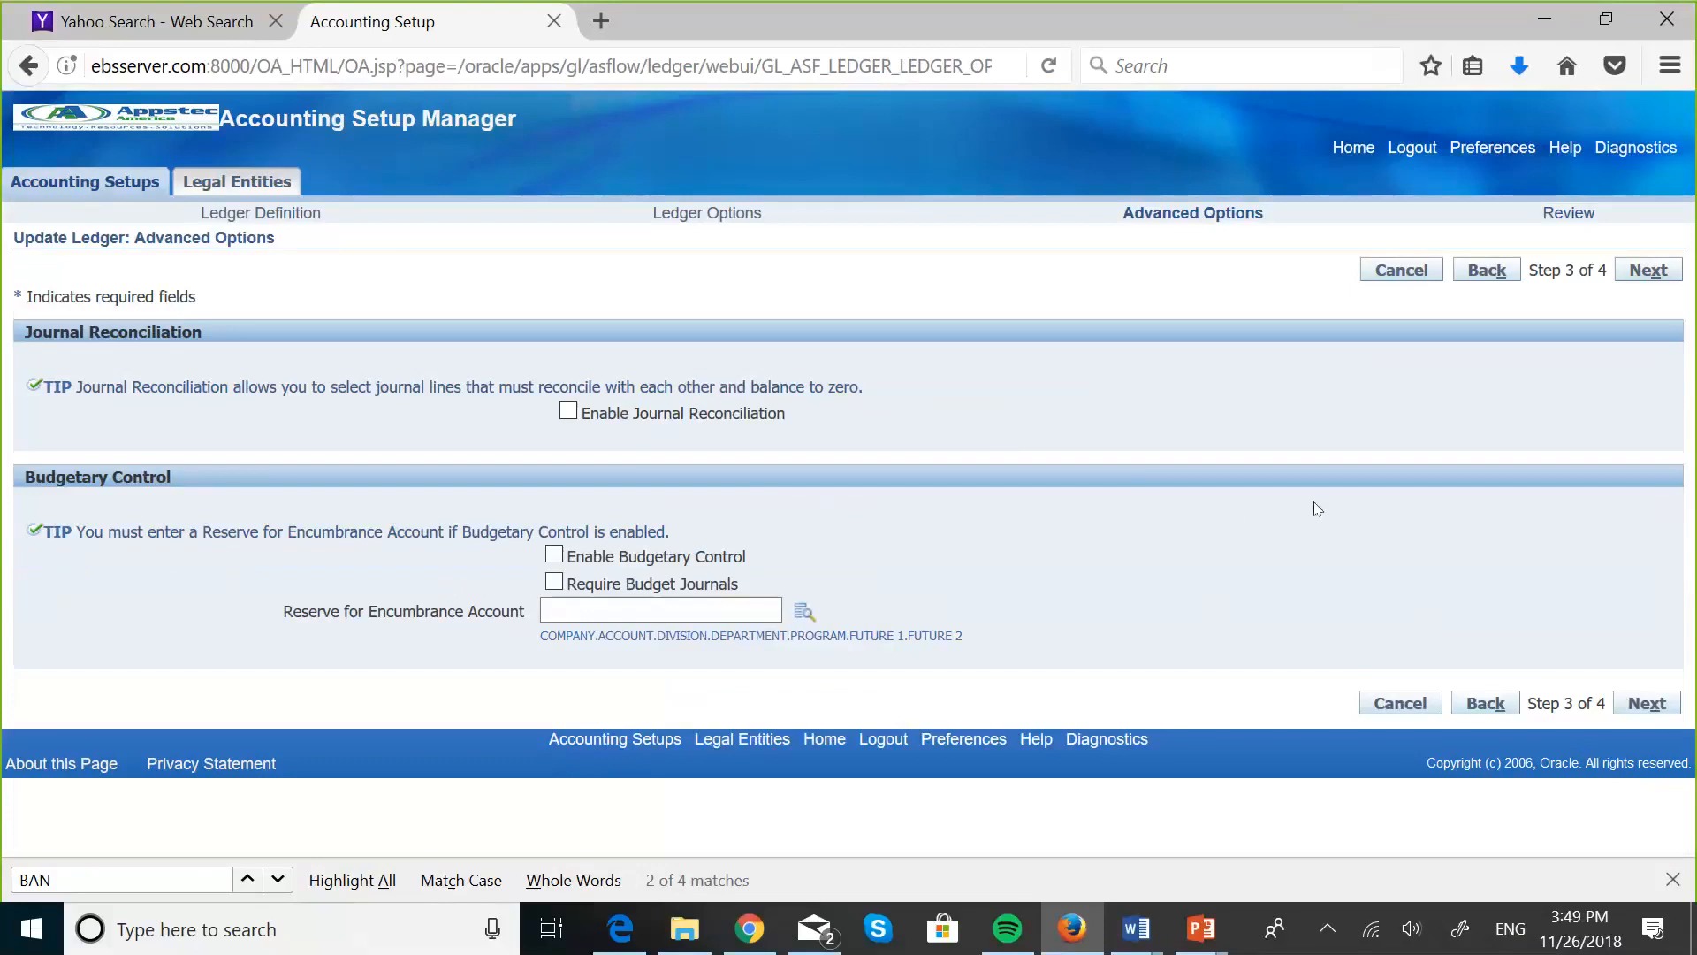
pyautogui.click(1645, 704)
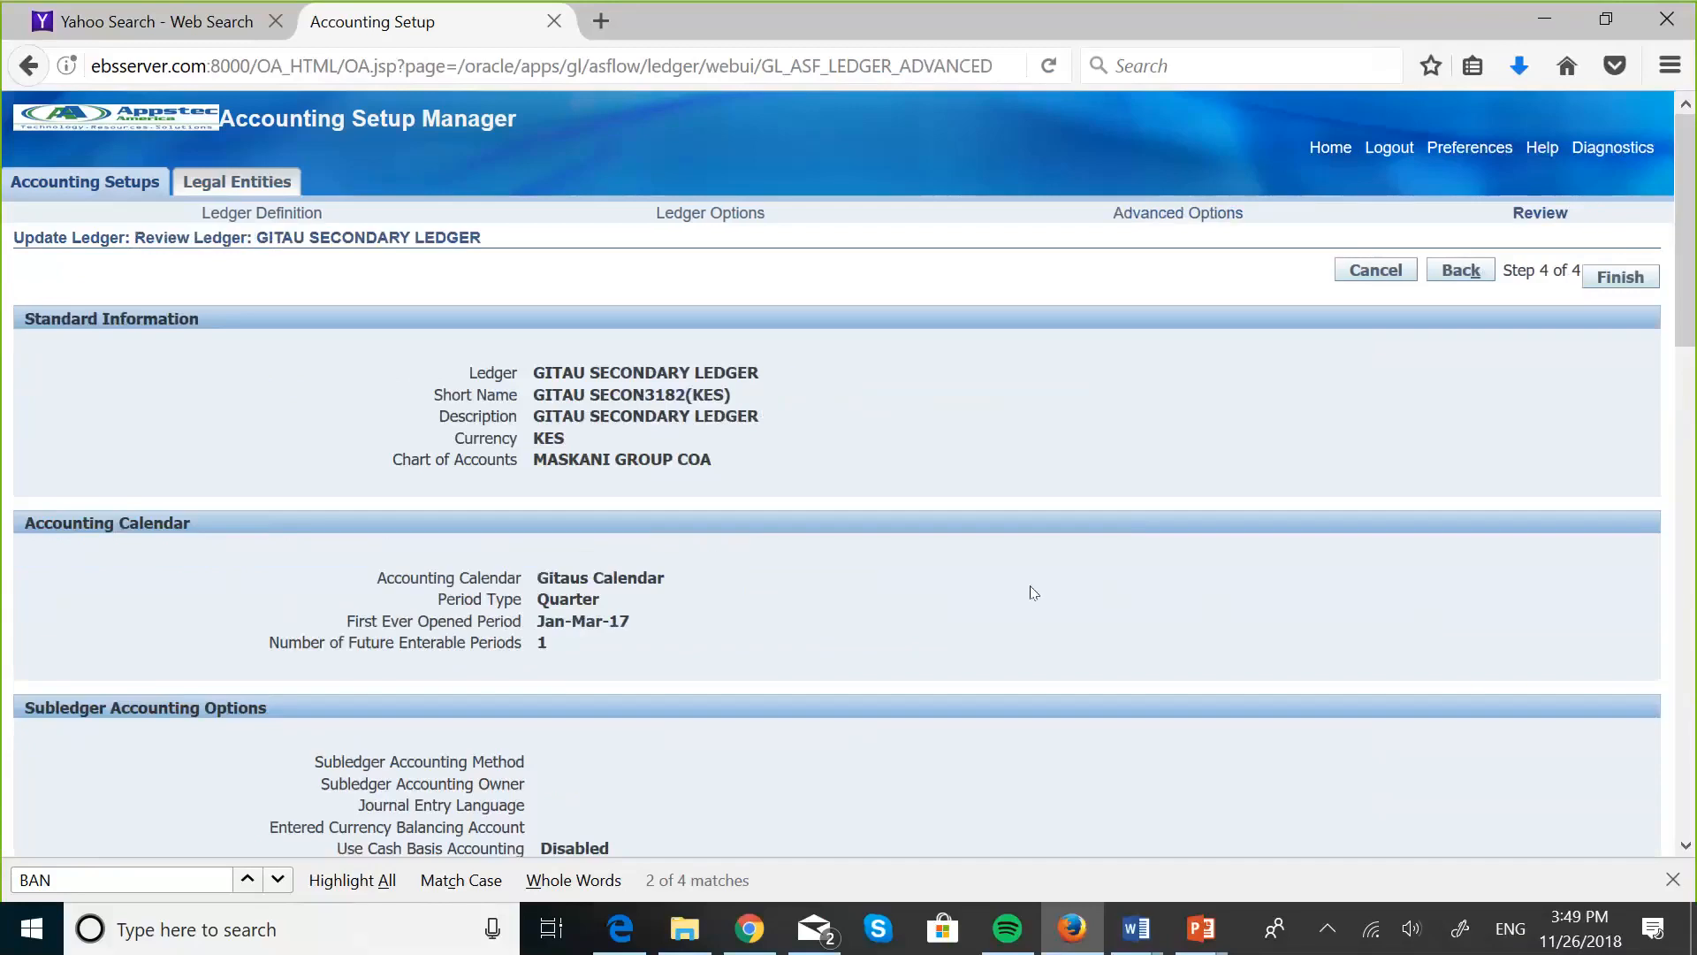
pyautogui.scroll(-2, 1030, 593)
pyautogui.scroll(-3, 1033, 592)
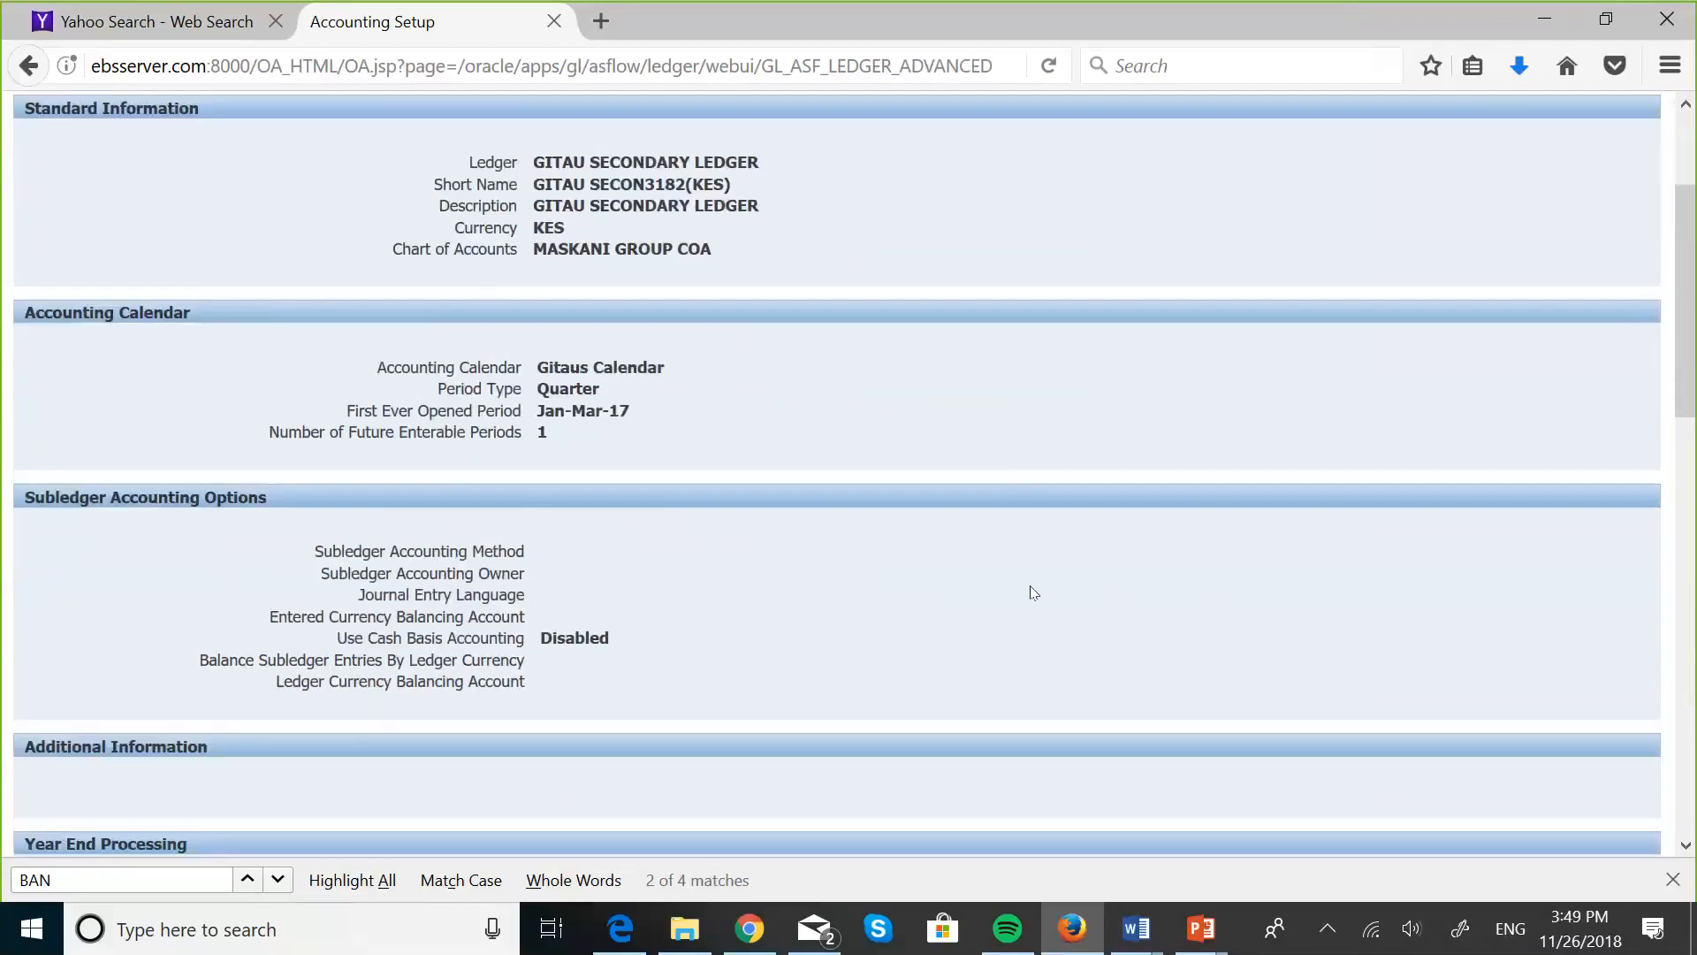
pyautogui.scroll(-1, 1033, 592)
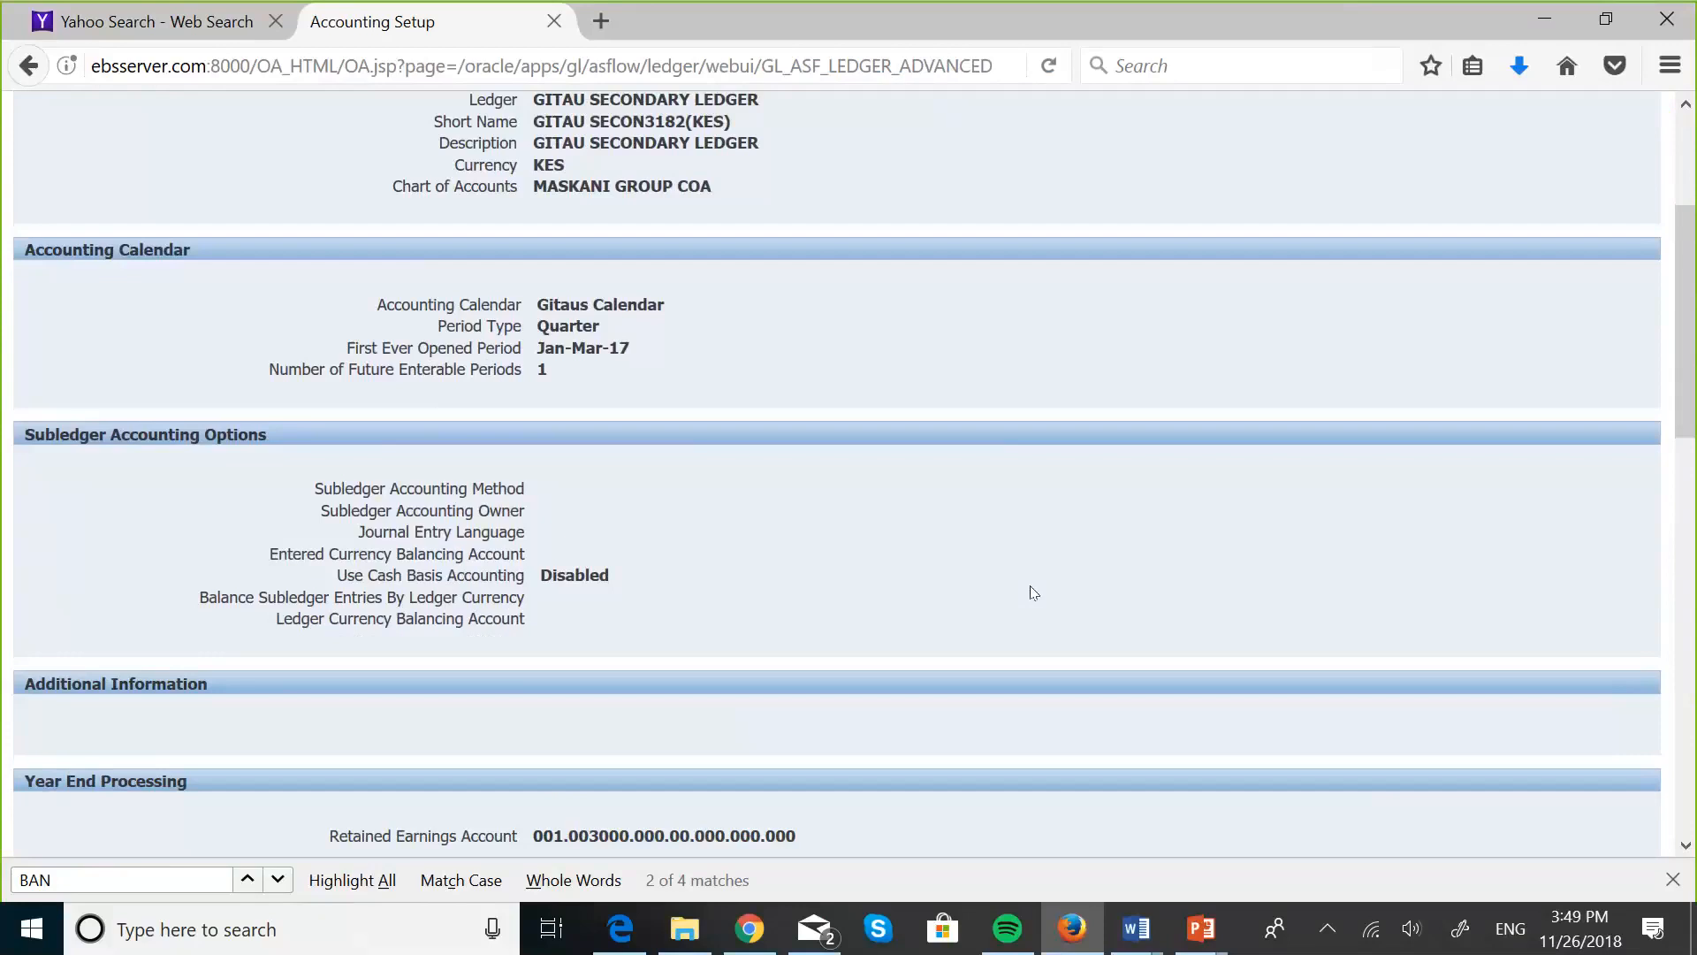
pyautogui.scroll(-9, 1033, 592)
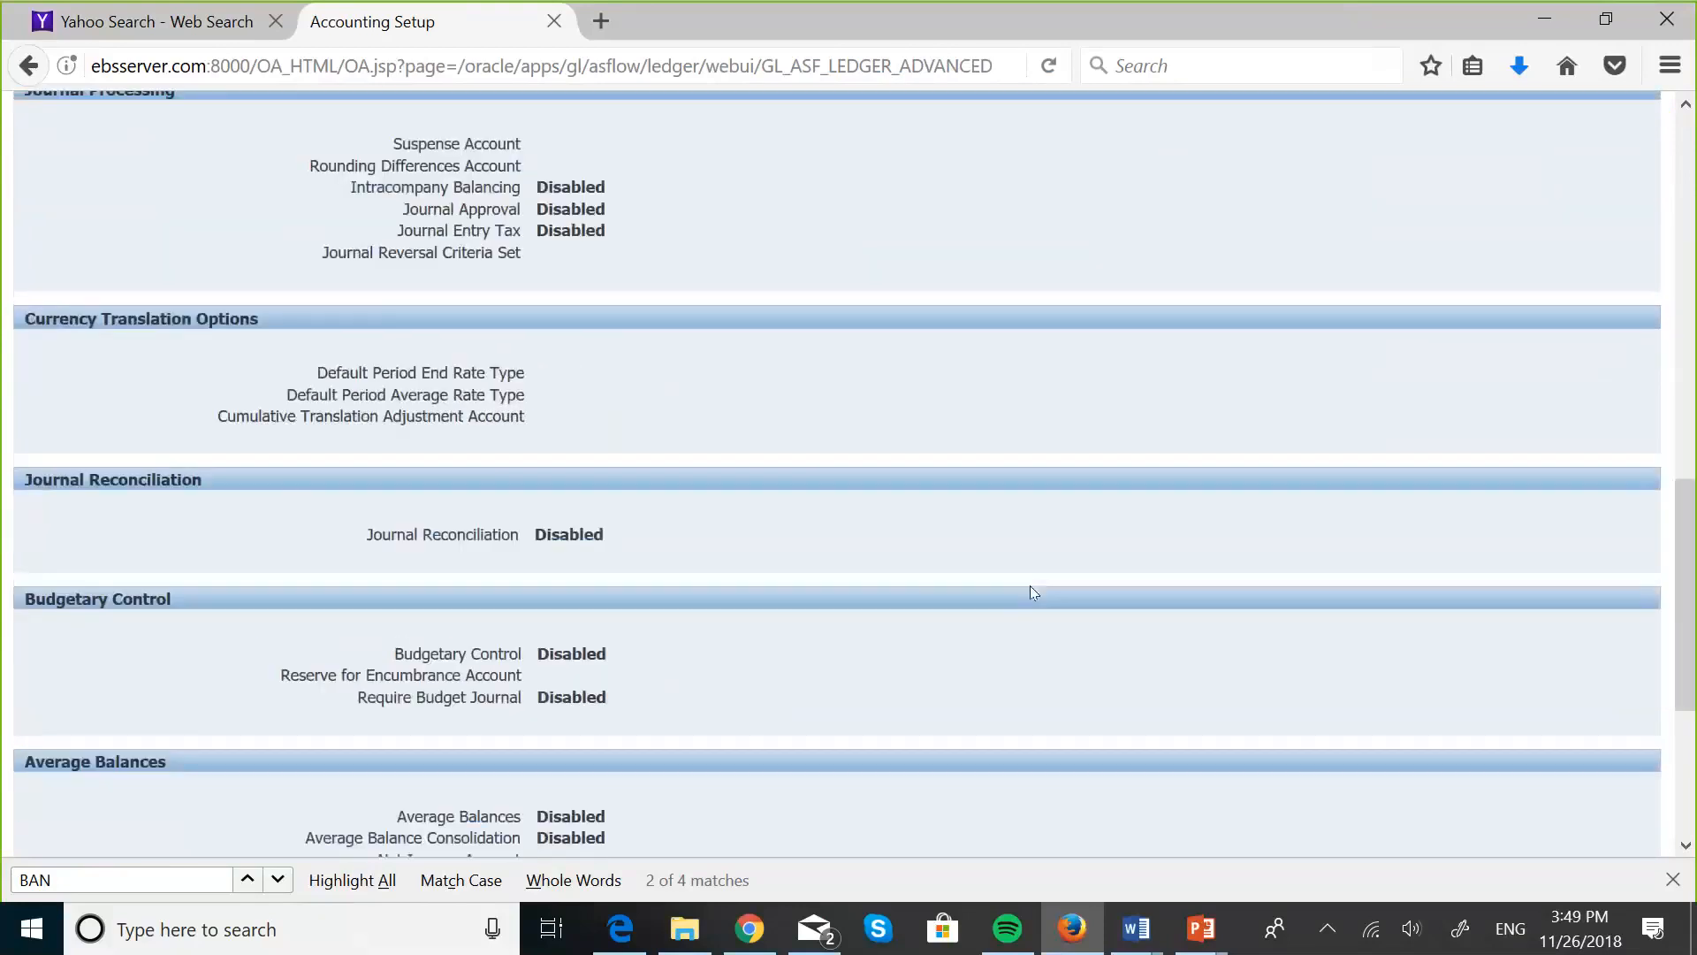
pyautogui.scroll(-4, 1031, 585)
pyautogui.scroll(9, 1031, 585)
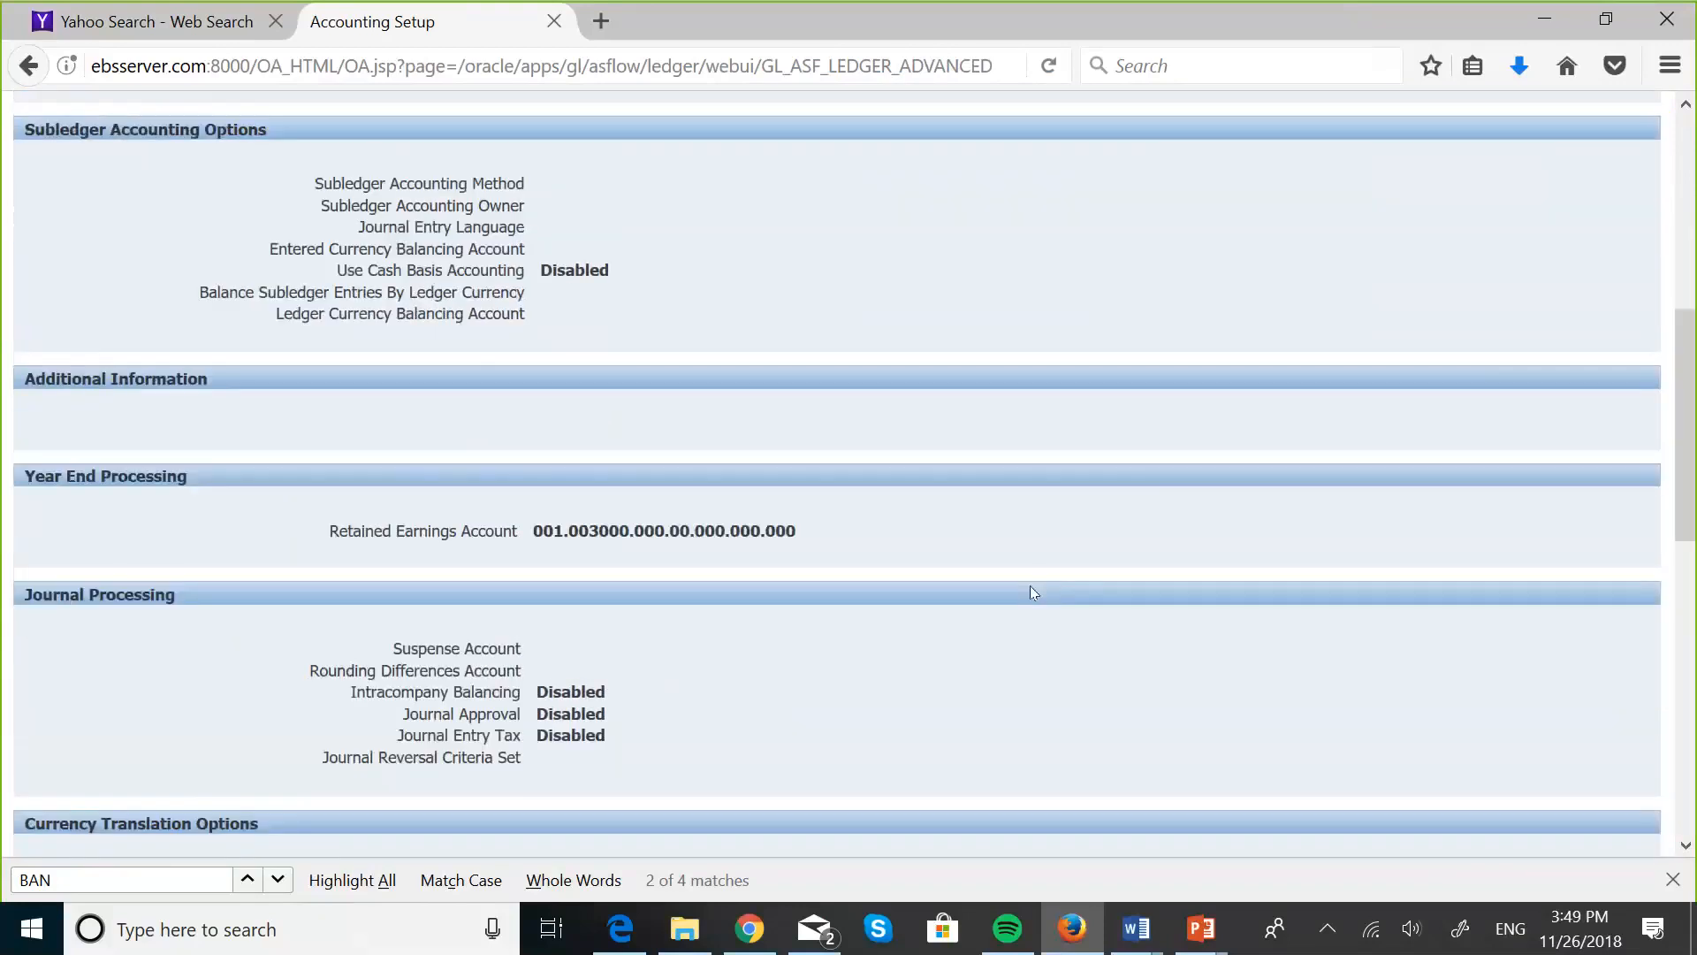
pyautogui.scroll(7, 1031, 585)
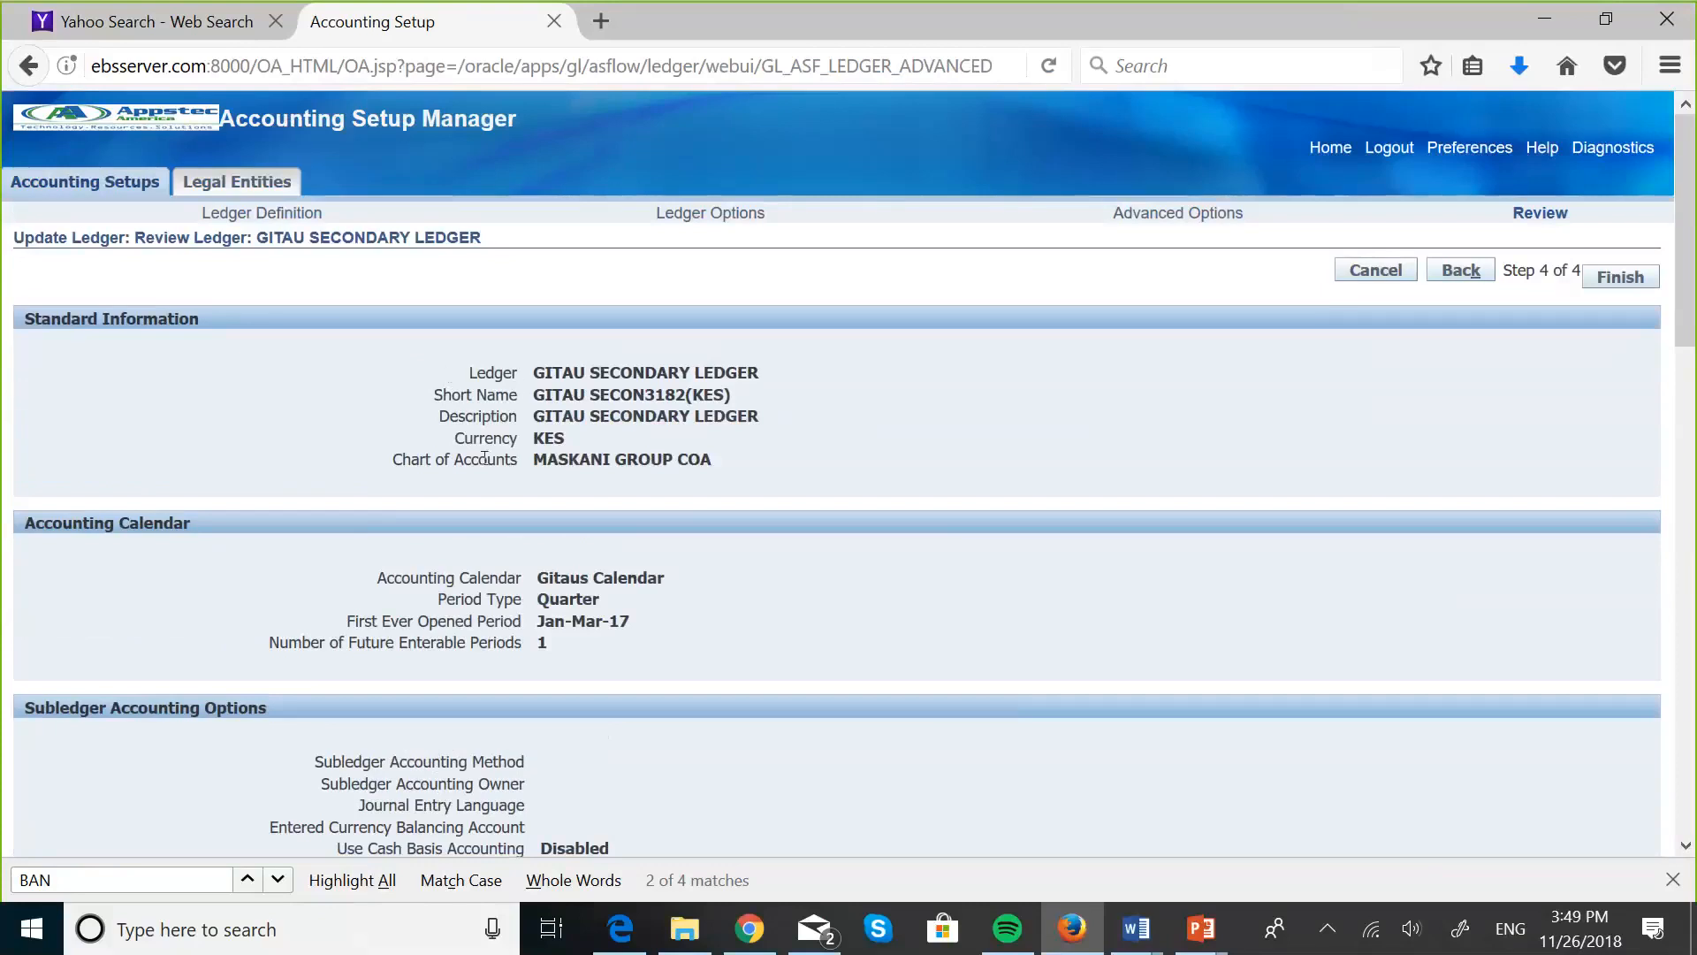
pyautogui.scroll(-1, 719, 592)
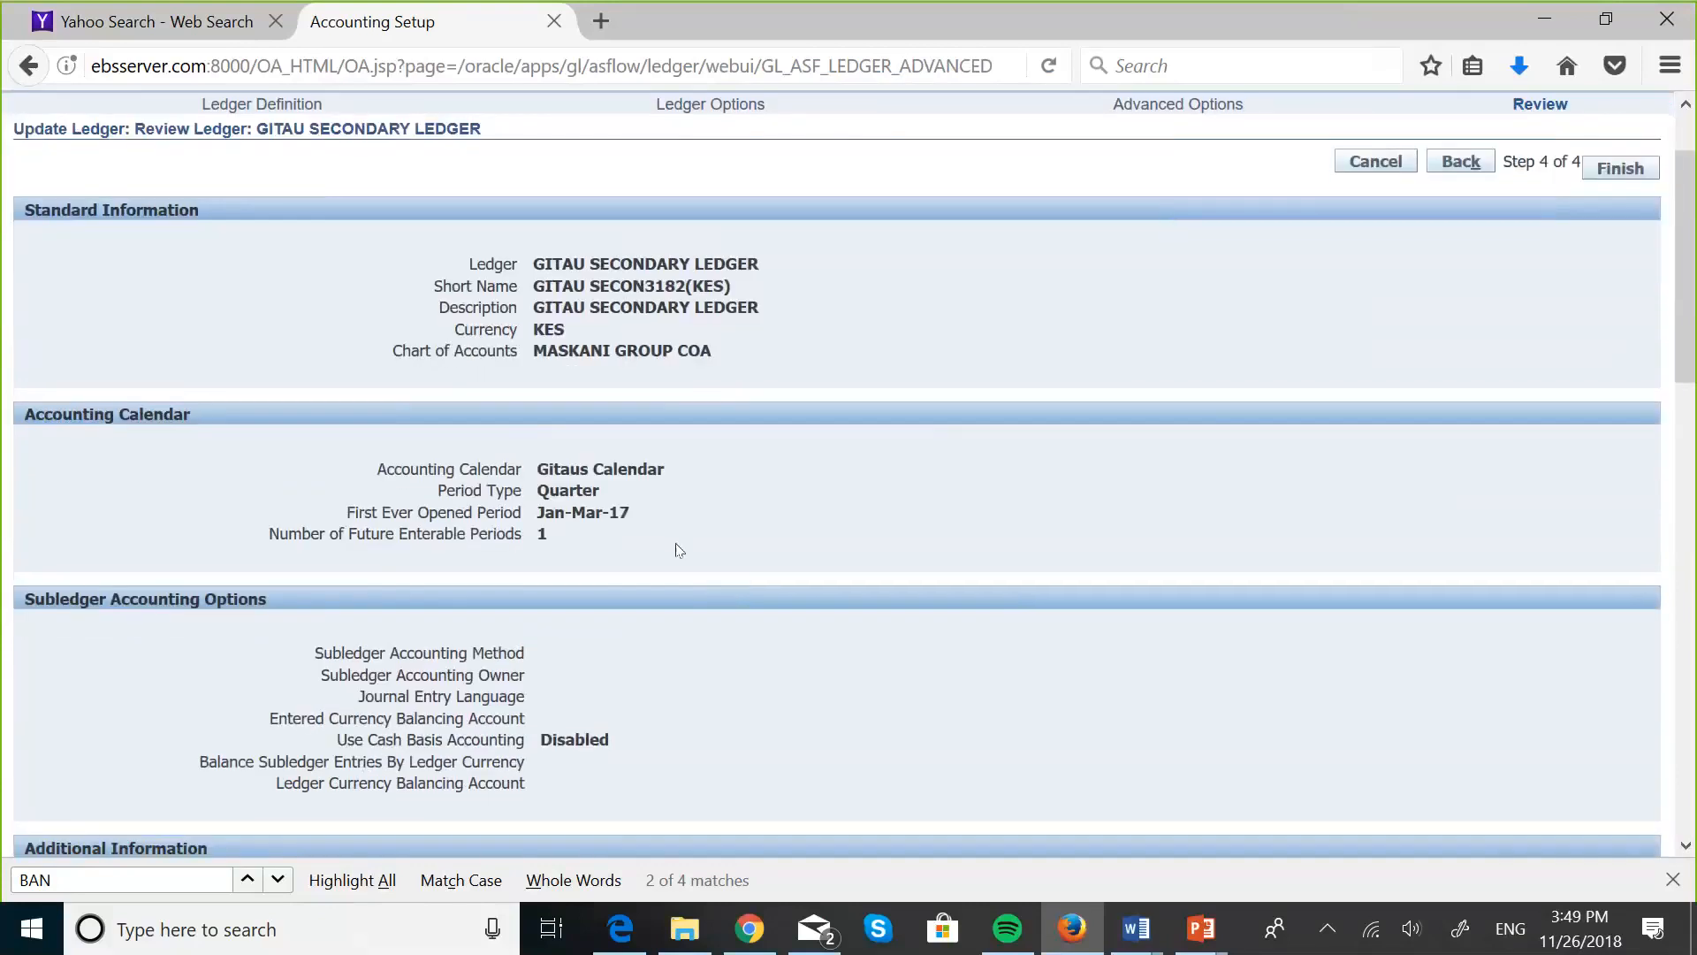
pyautogui.scroll(-4, 687, 435)
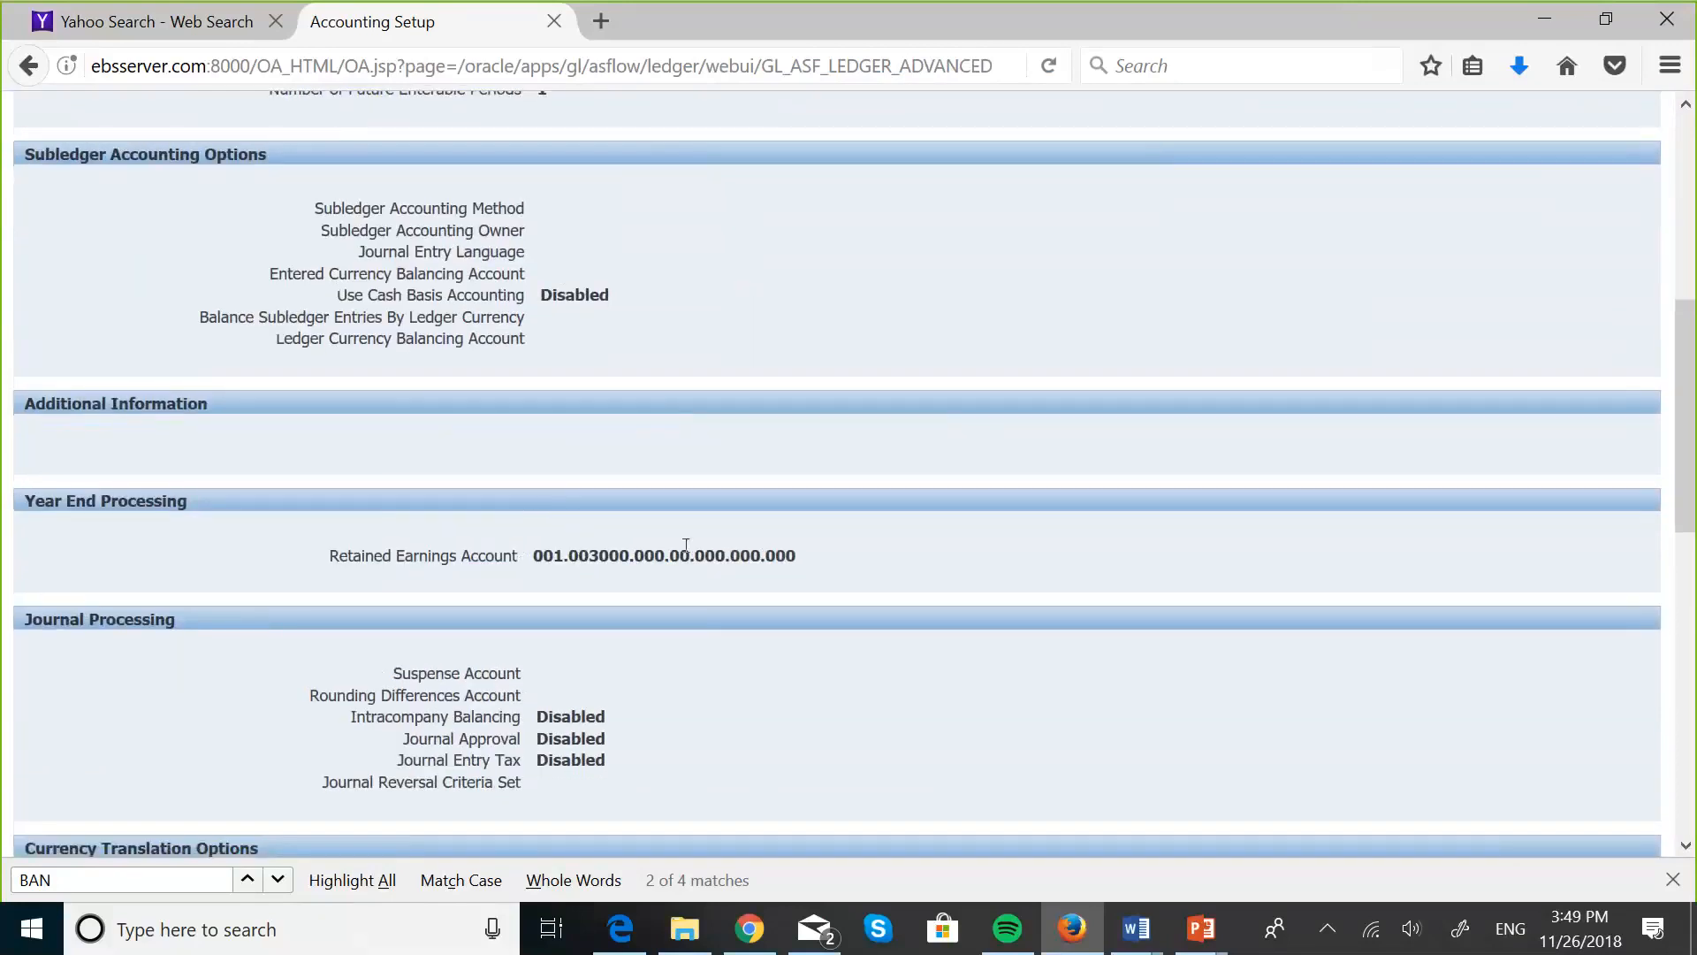
pyautogui.scroll(-9, 686, 545)
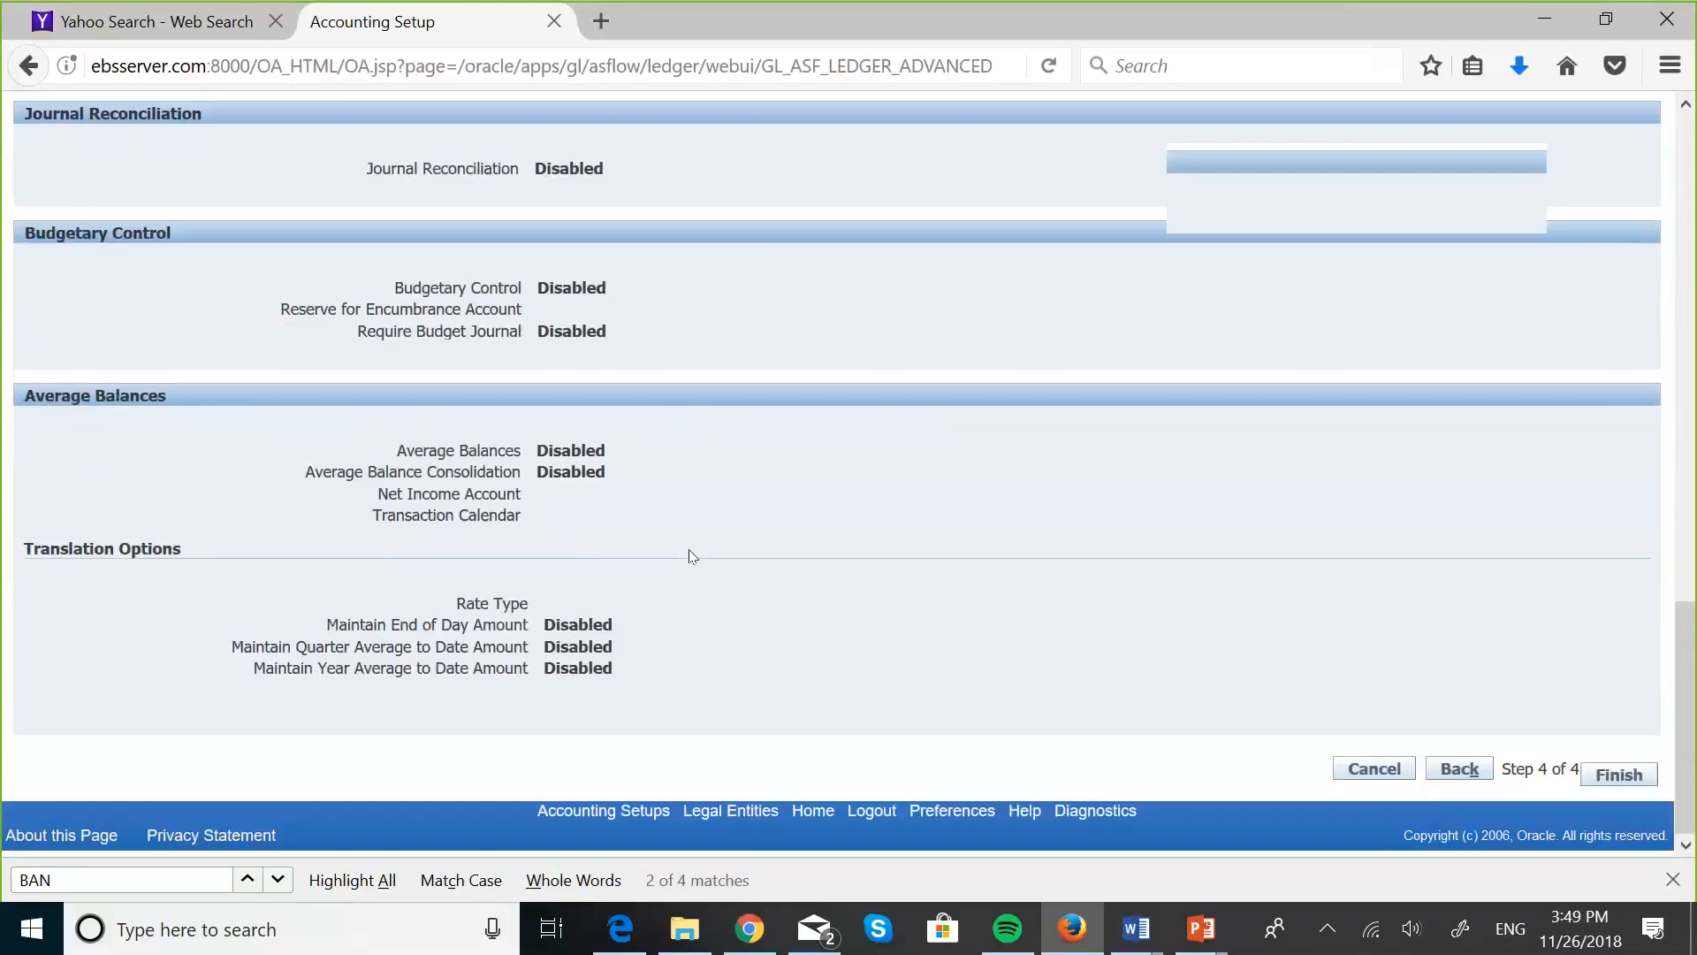
pyautogui.click(1602, 774)
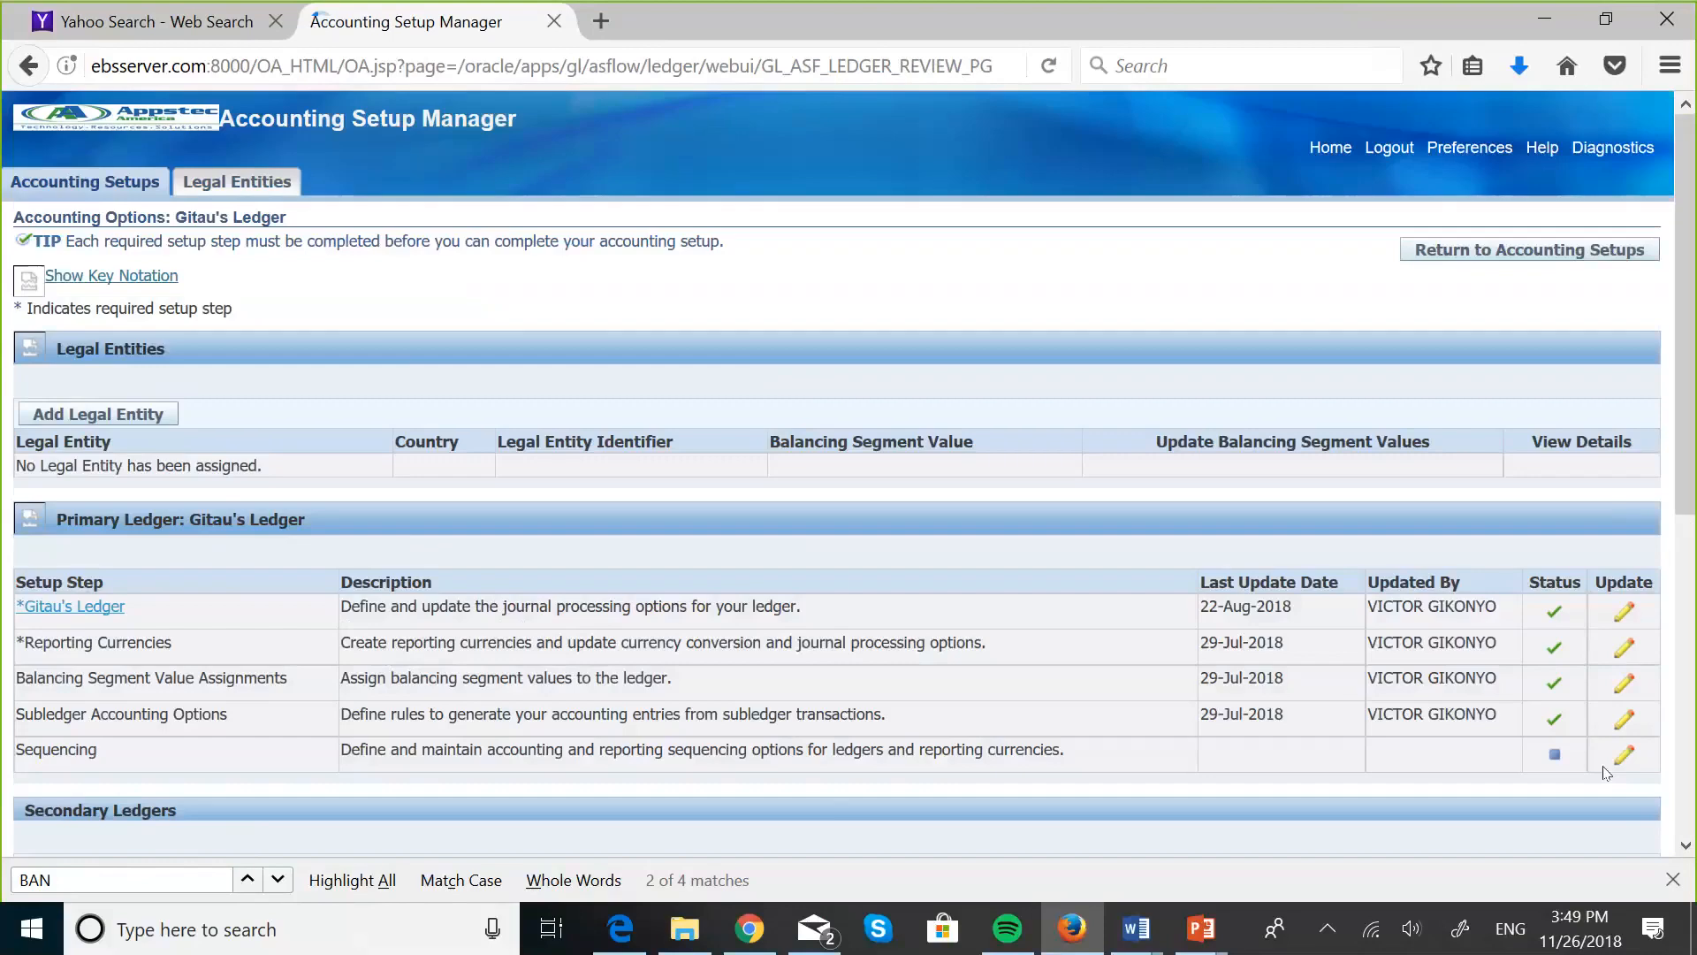
# - In the primary to secondary ledger mapping, search the mappings for Git and assign Gitau to Maskani Enterprise 2-Seg
pyautogui.scroll(-5, 969, 634)
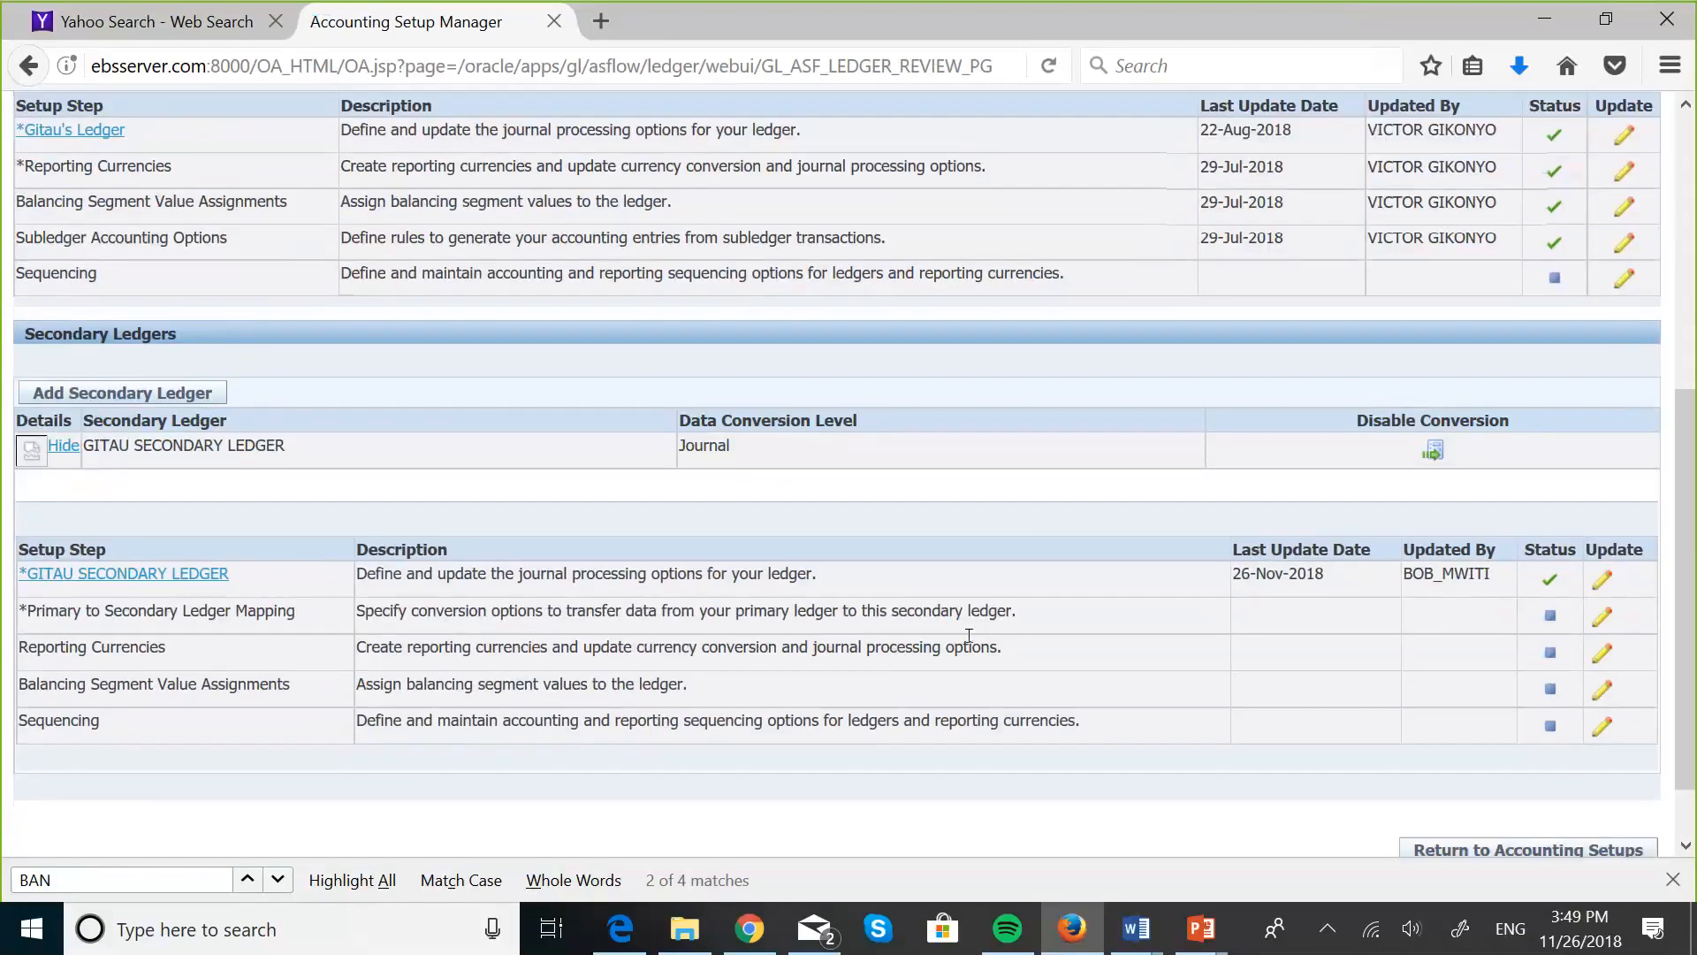
pyautogui.scroll(-1, 969, 634)
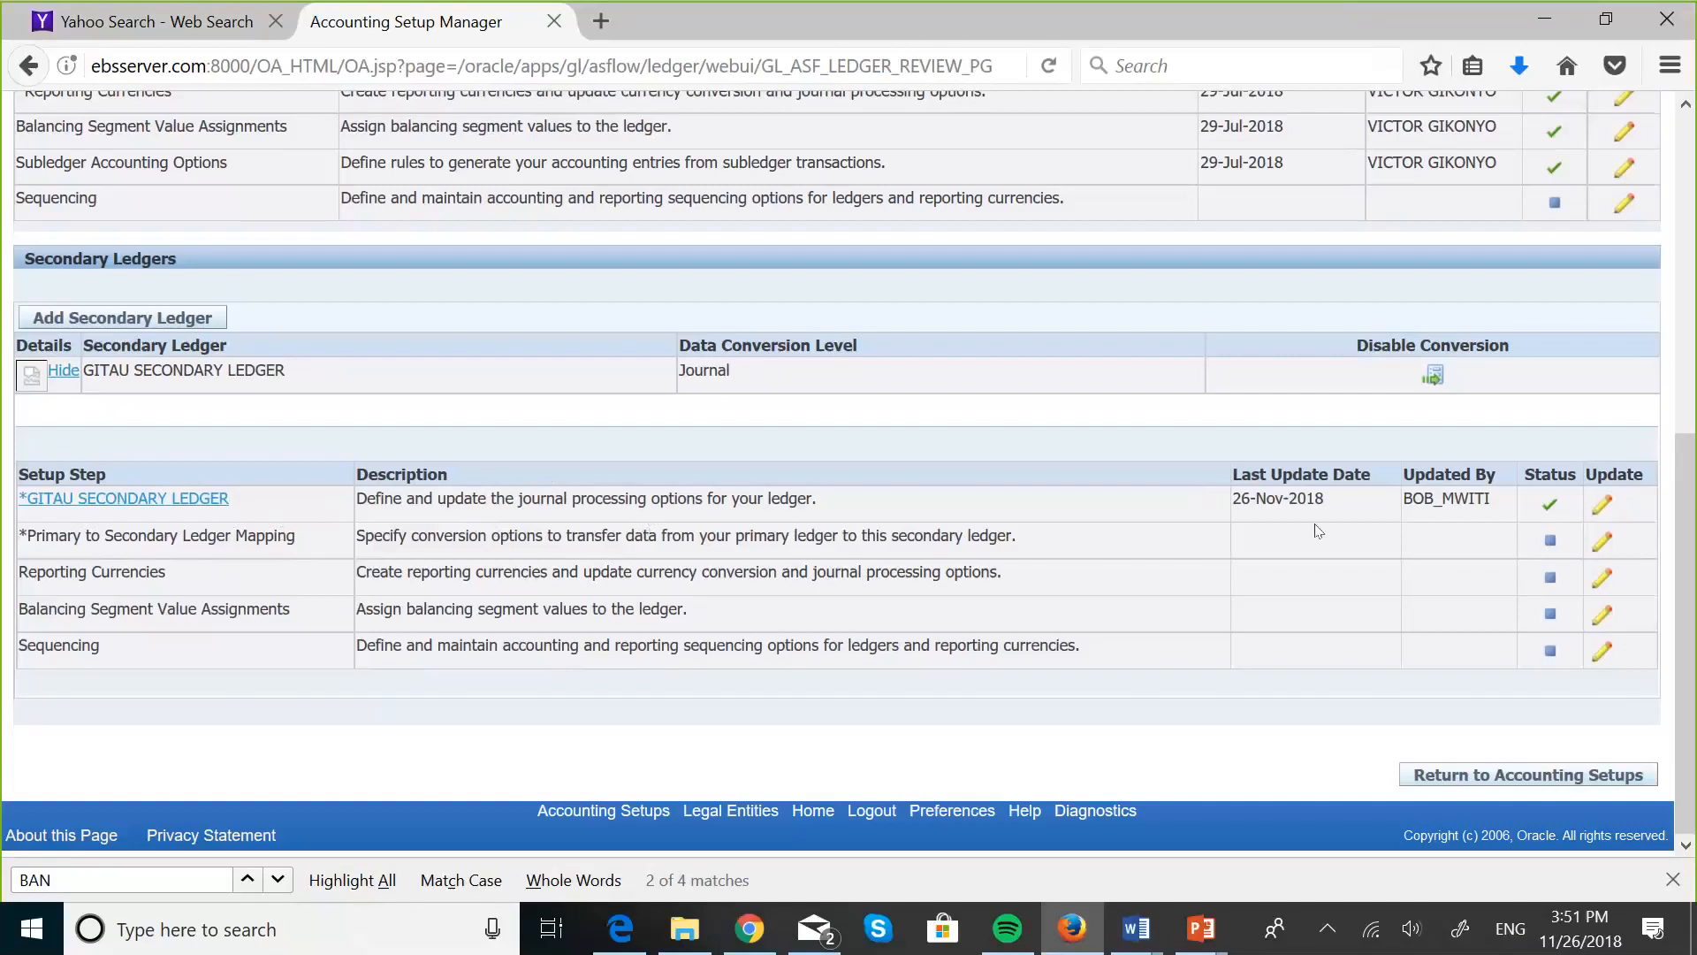
pyautogui.click(1602, 545)
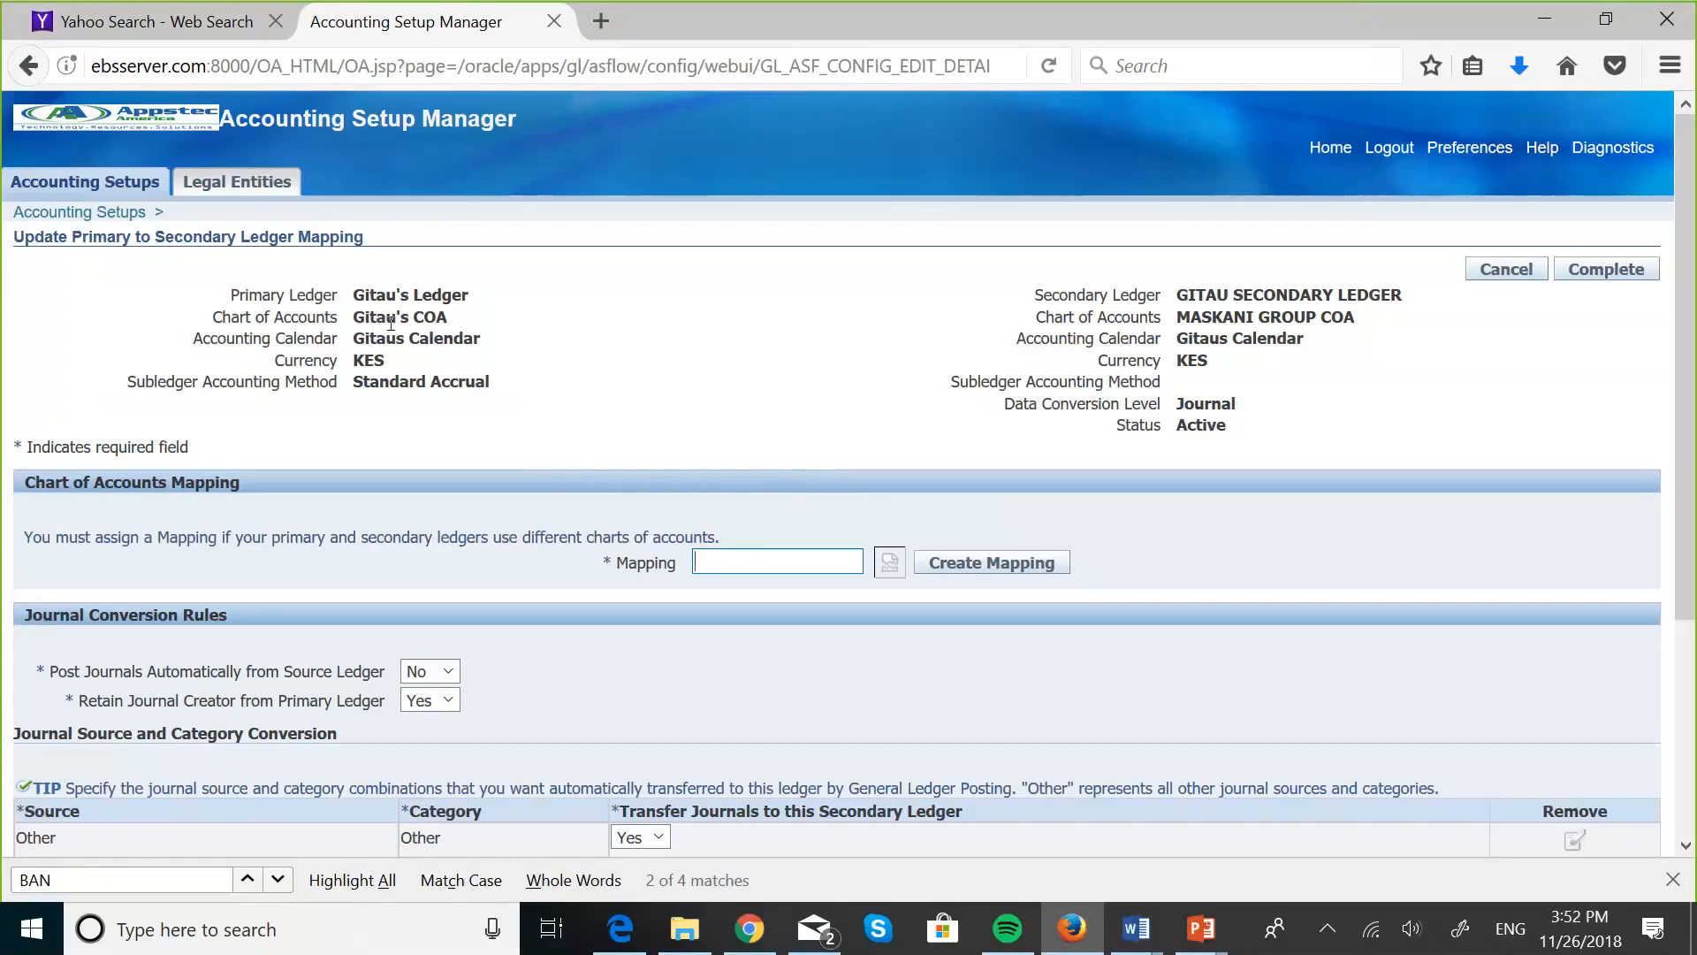
pyautogui.click(887, 562)
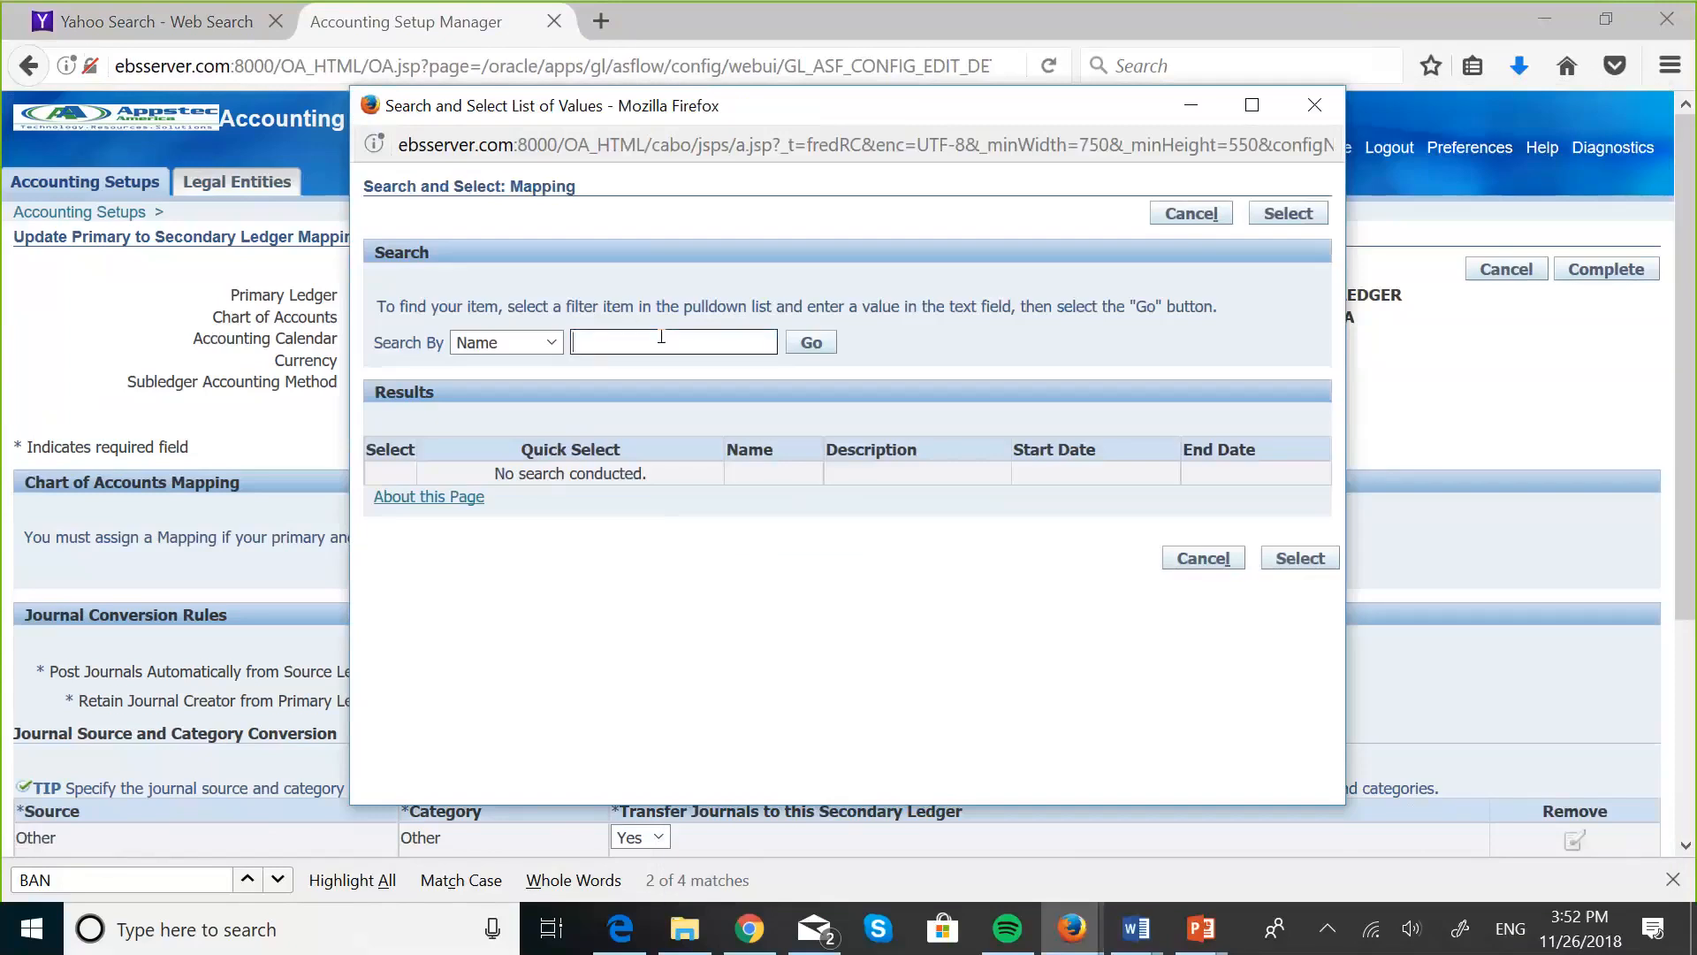
pyautogui.write('Git')
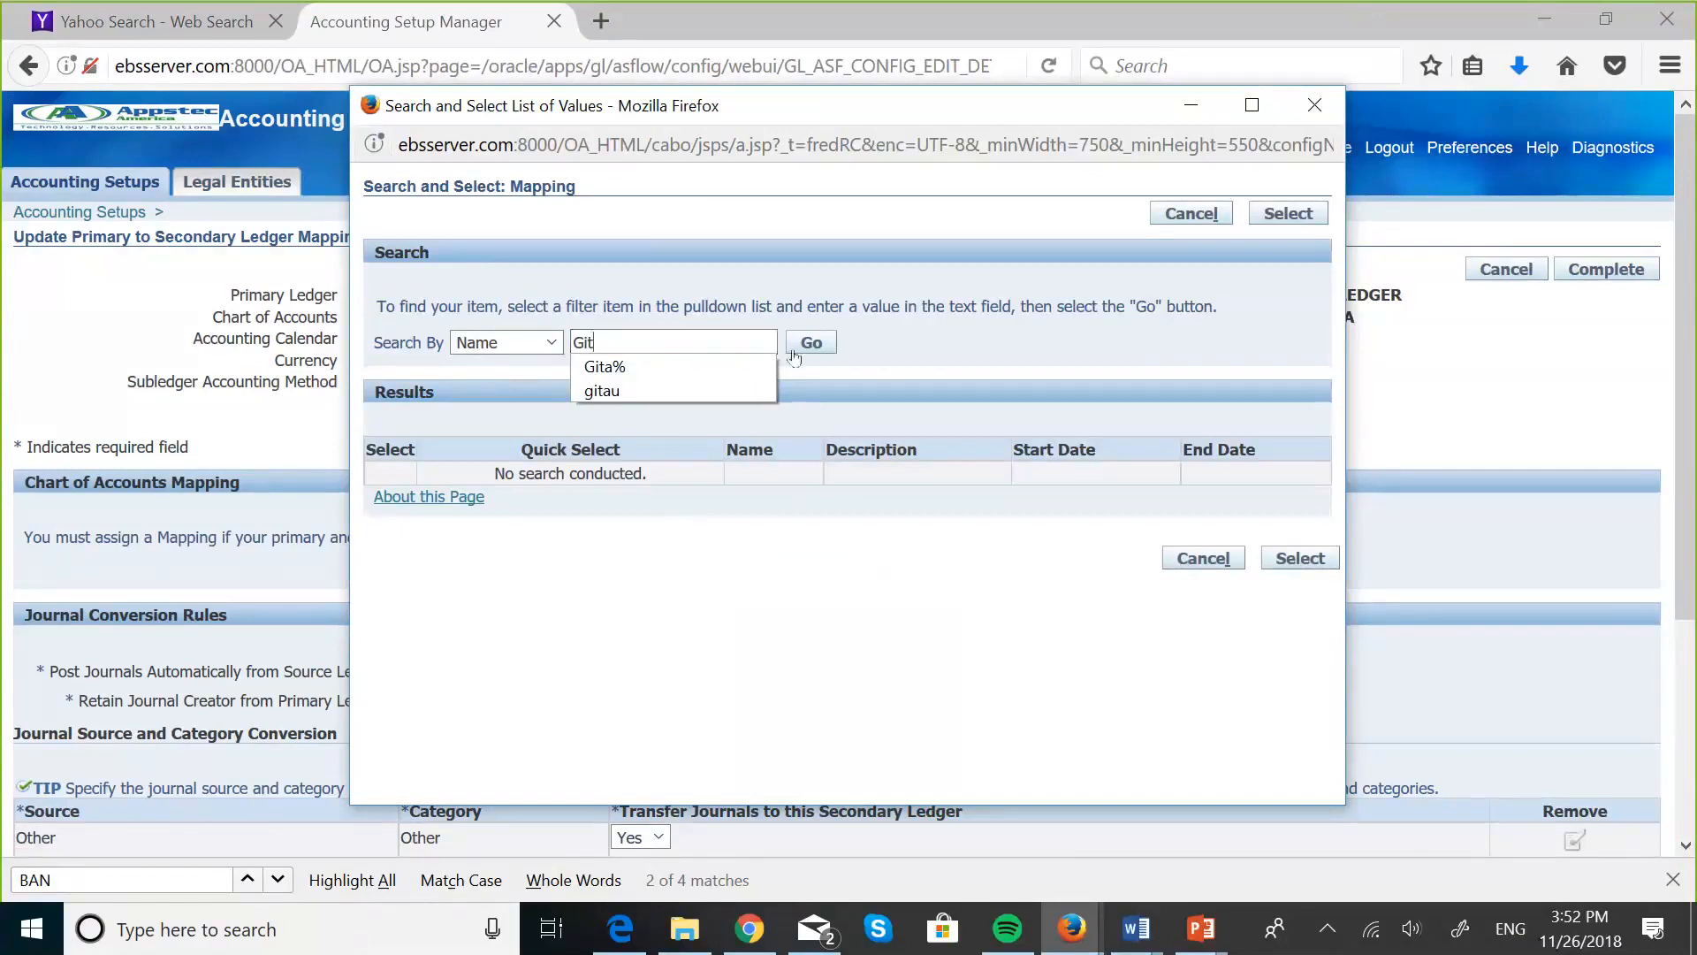
pyautogui.click(821, 349)
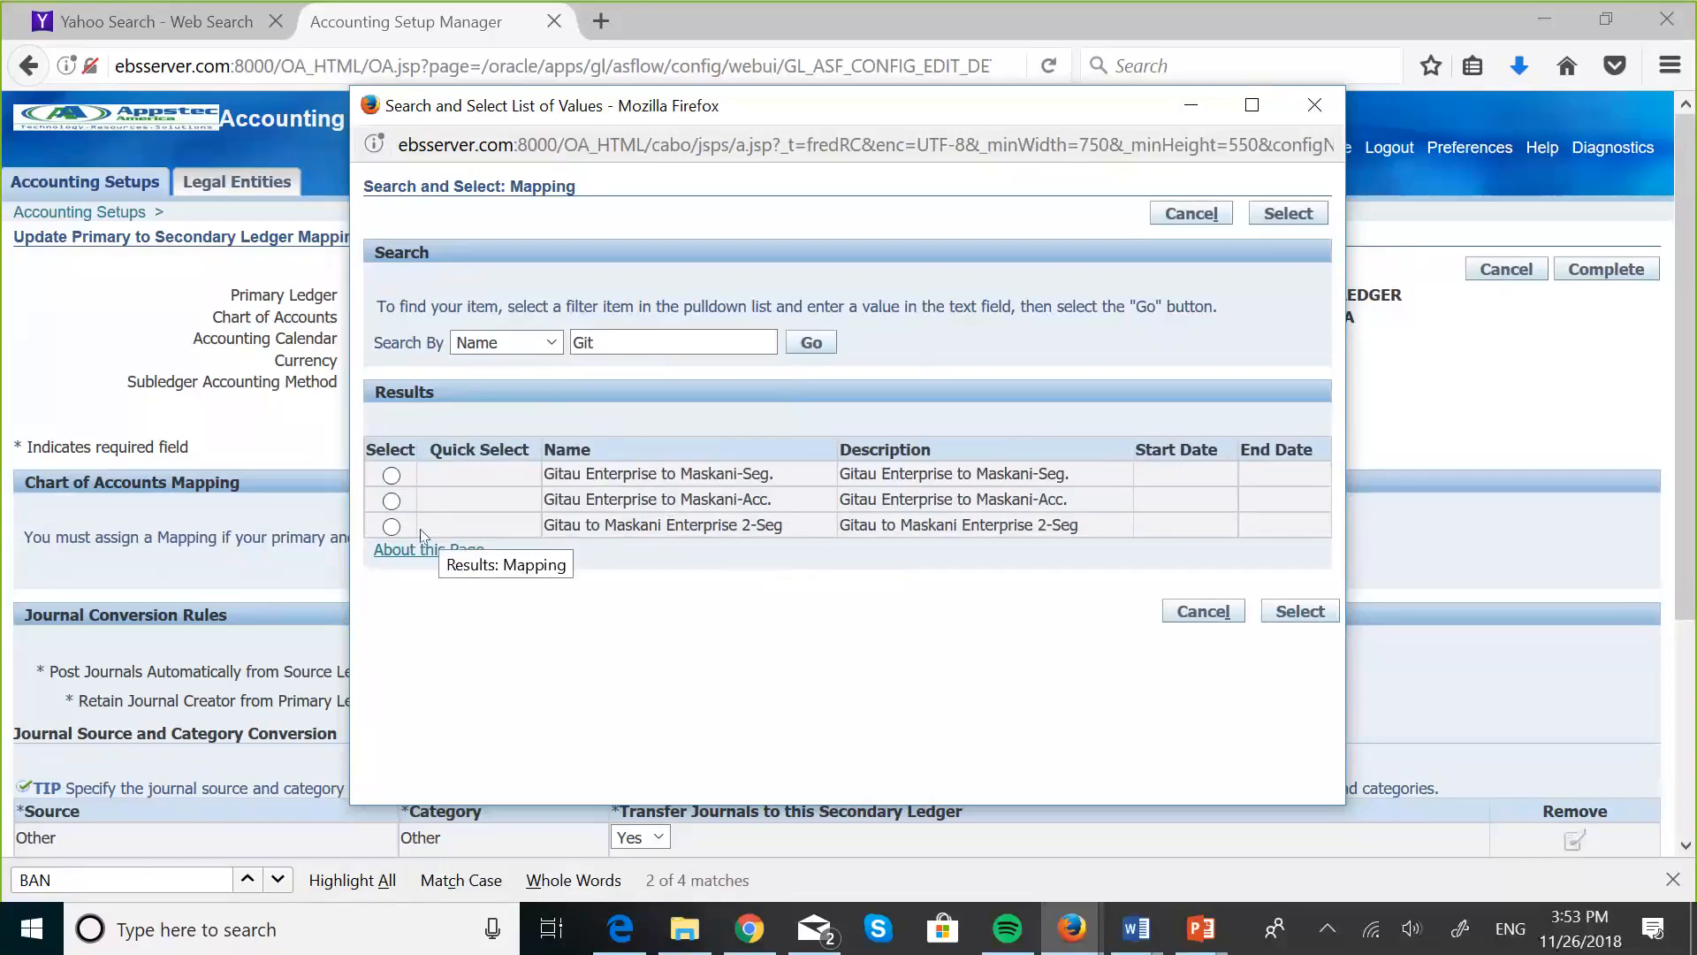
pyautogui.click(391, 530)
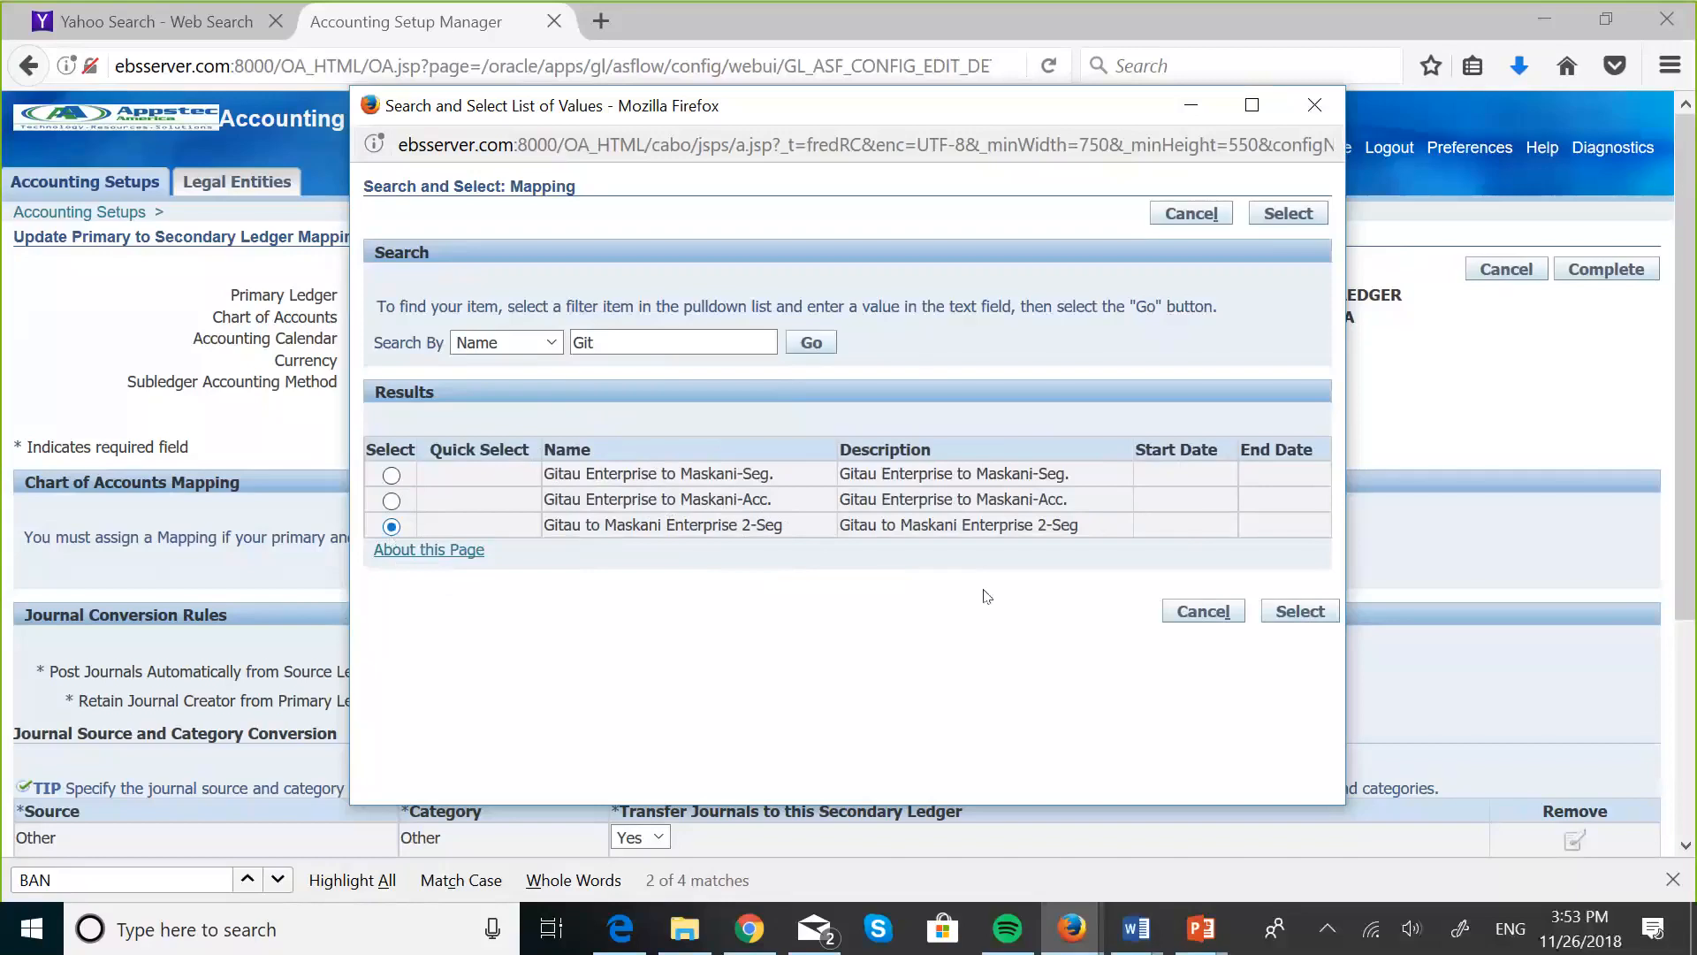
pyautogui.click(1298, 611)
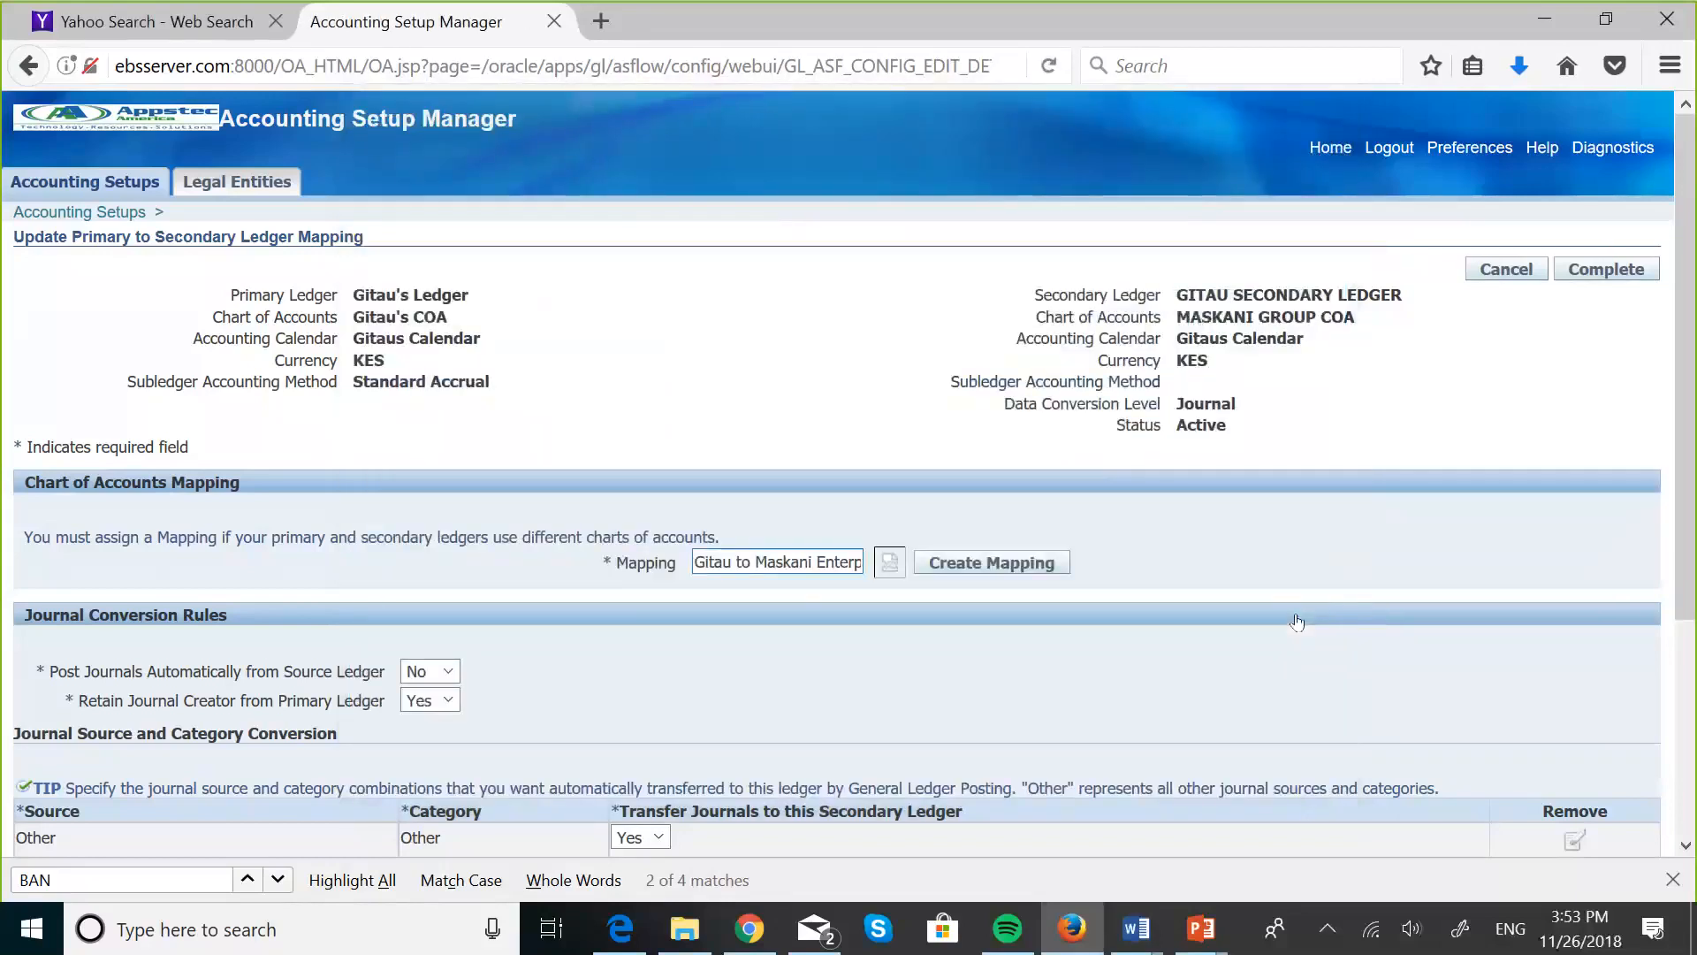
# - In the journal conversion rules, set automatic posting of journals from the source ledger to No
pyautogui.scroll(-3, 1296, 622)
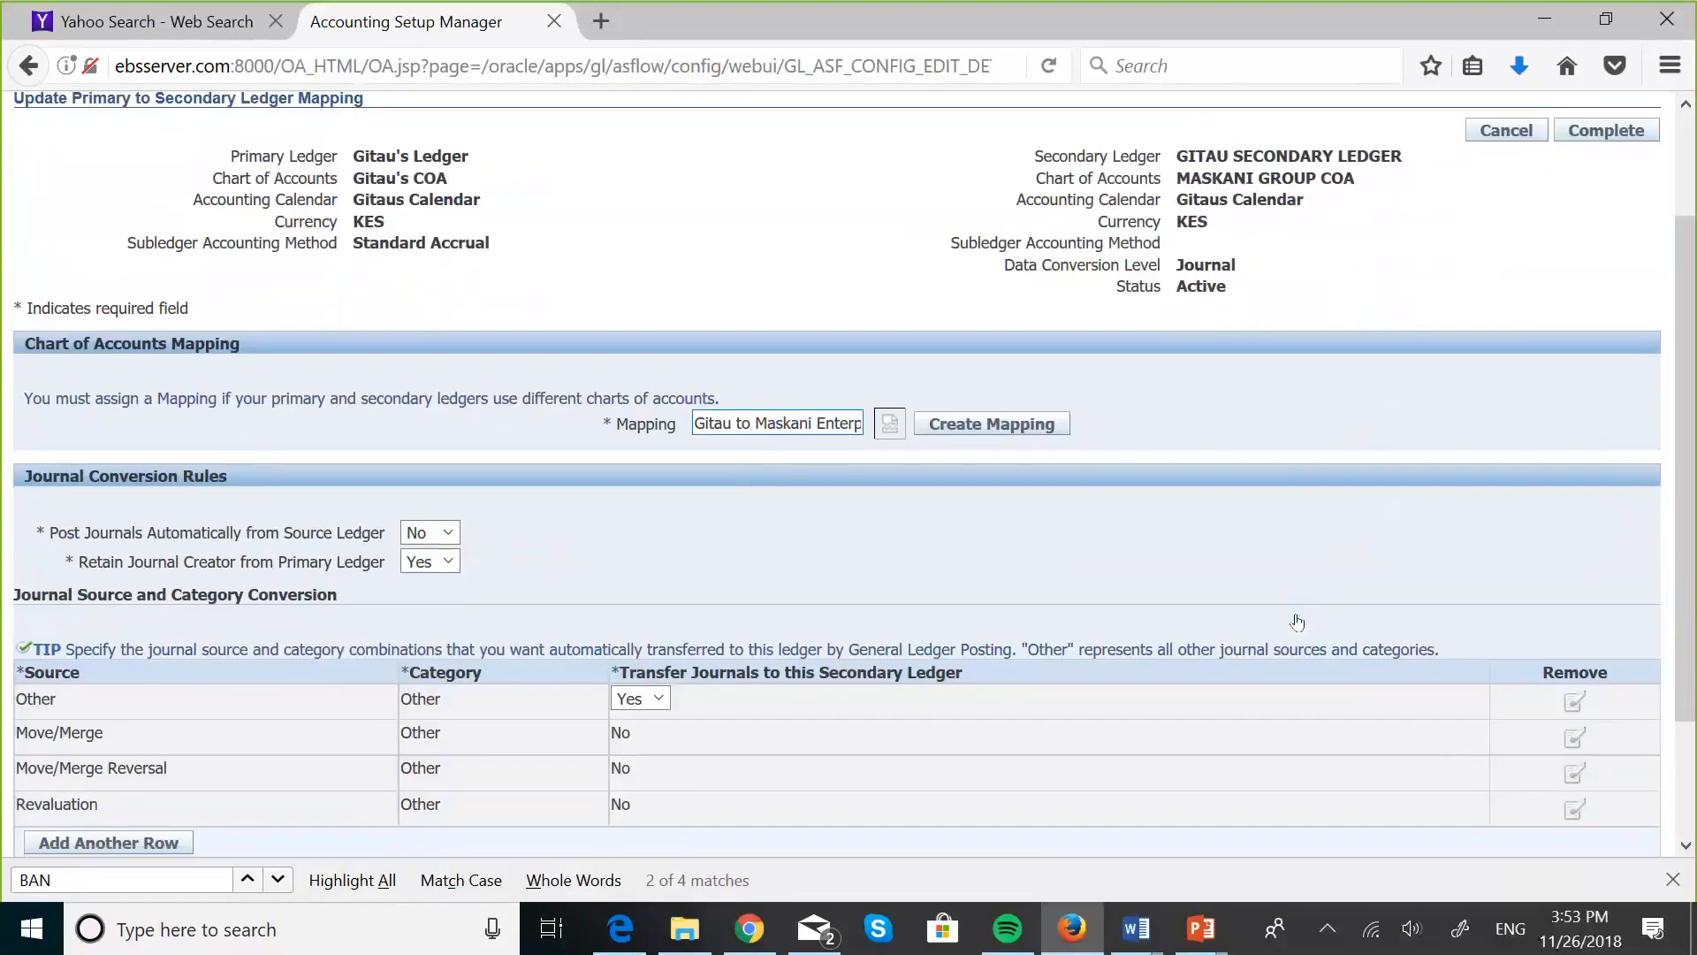
pyautogui.scroll(-1, 1297, 621)
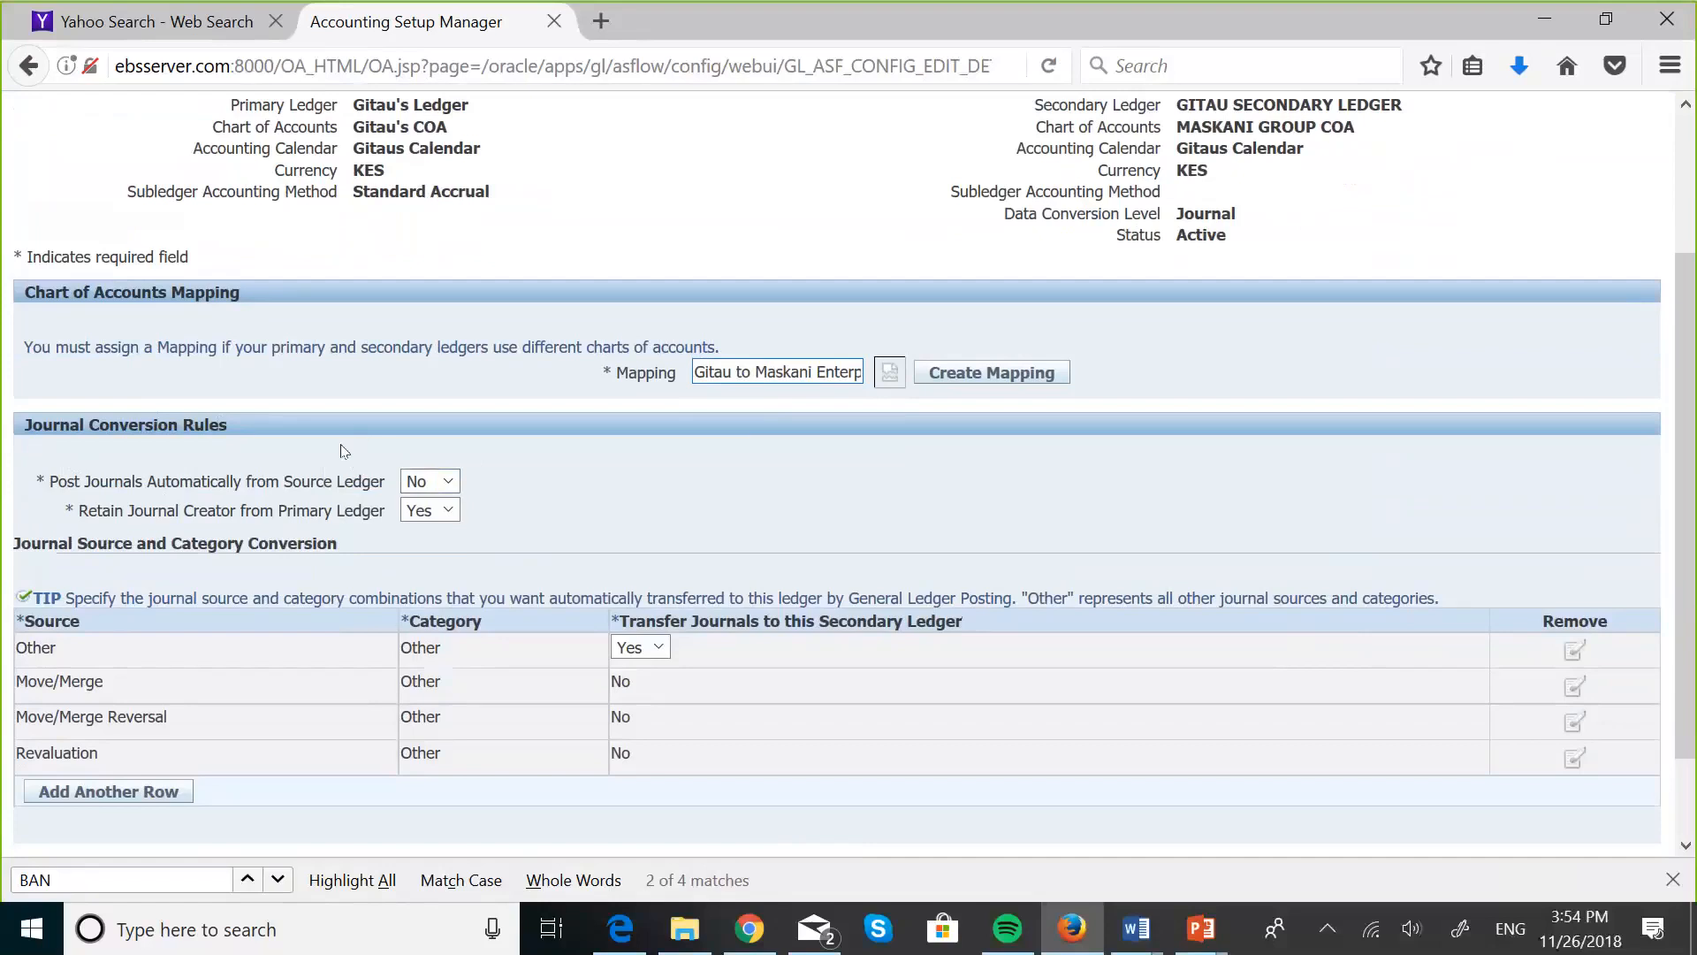
pyautogui.click(447, 483)
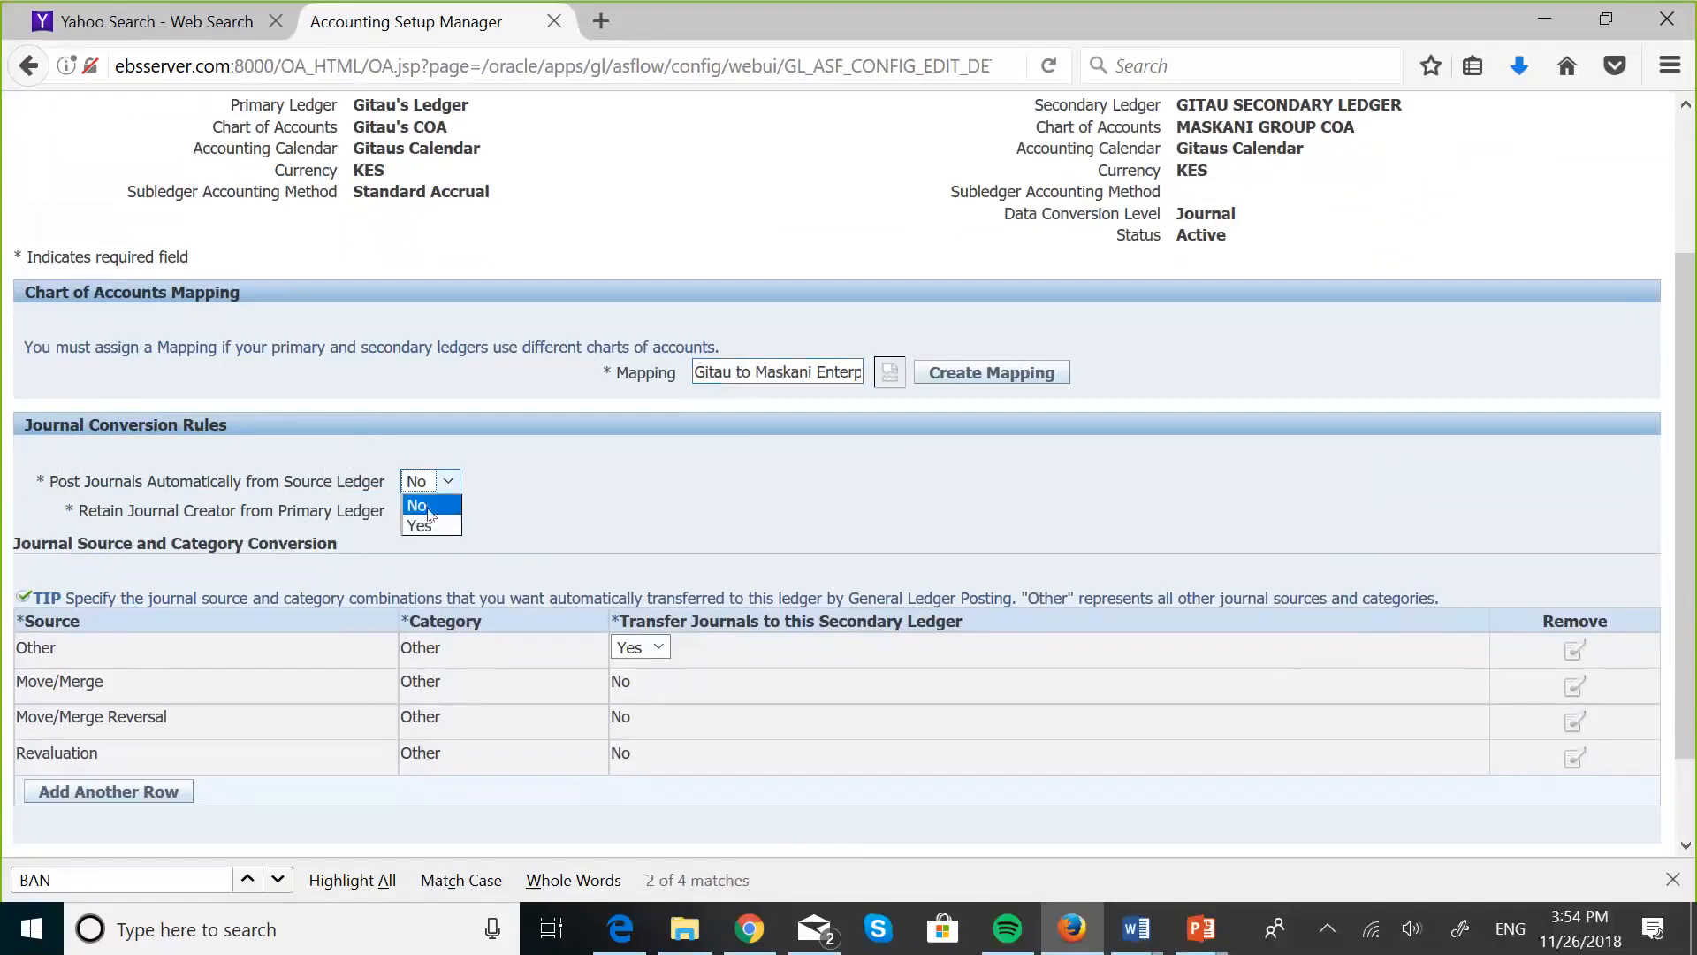
pyautogui.click(429, 515)
pyautogui.scroll(-2, 646, 520)
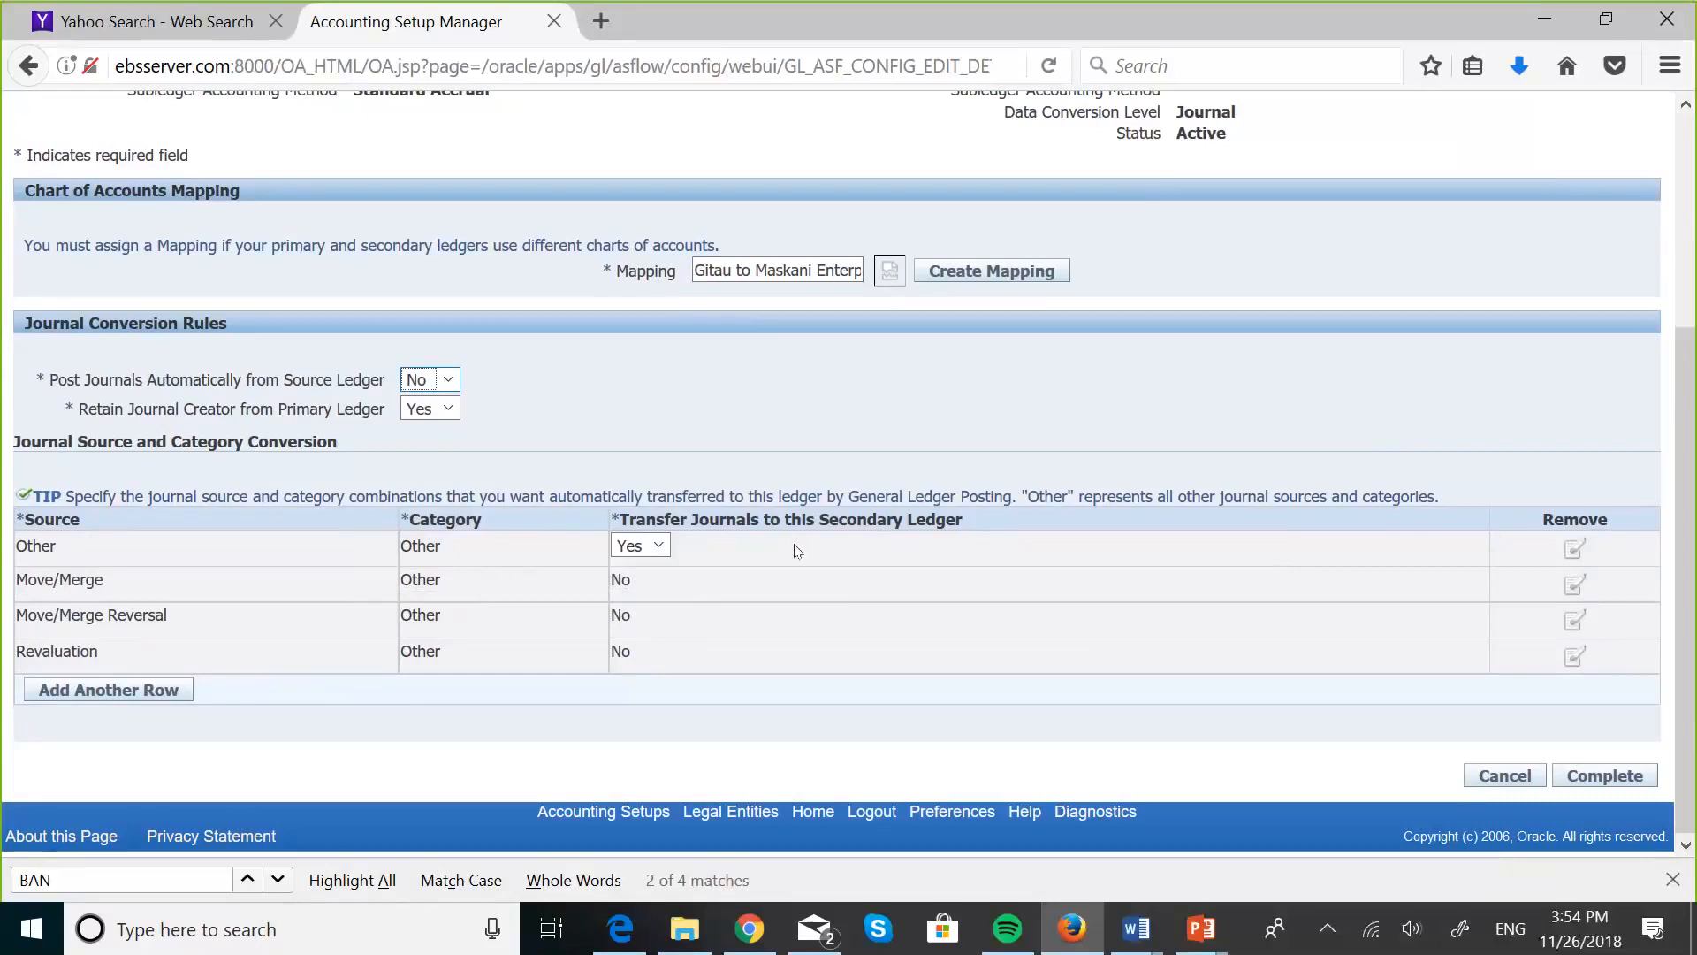
# - Set journal transfer to this secondary ledger to Yes for the Other source and complete the ledger mapping
pyautogui.click(652, 546)
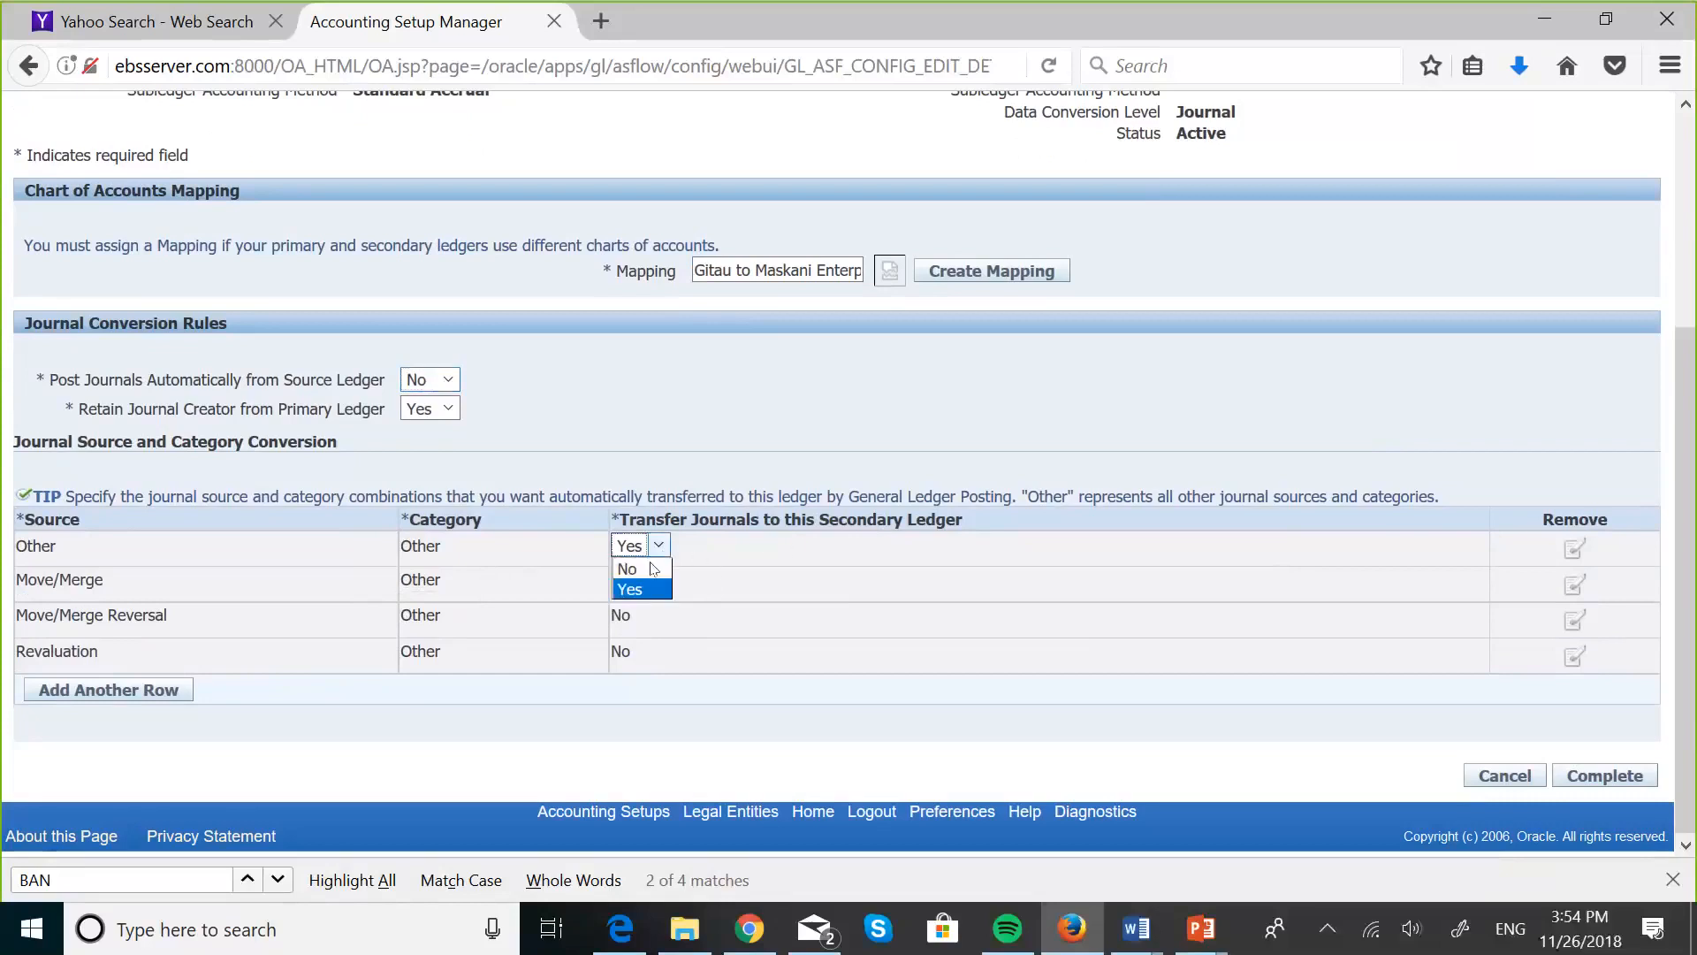
pyautogui.click(651, 569)
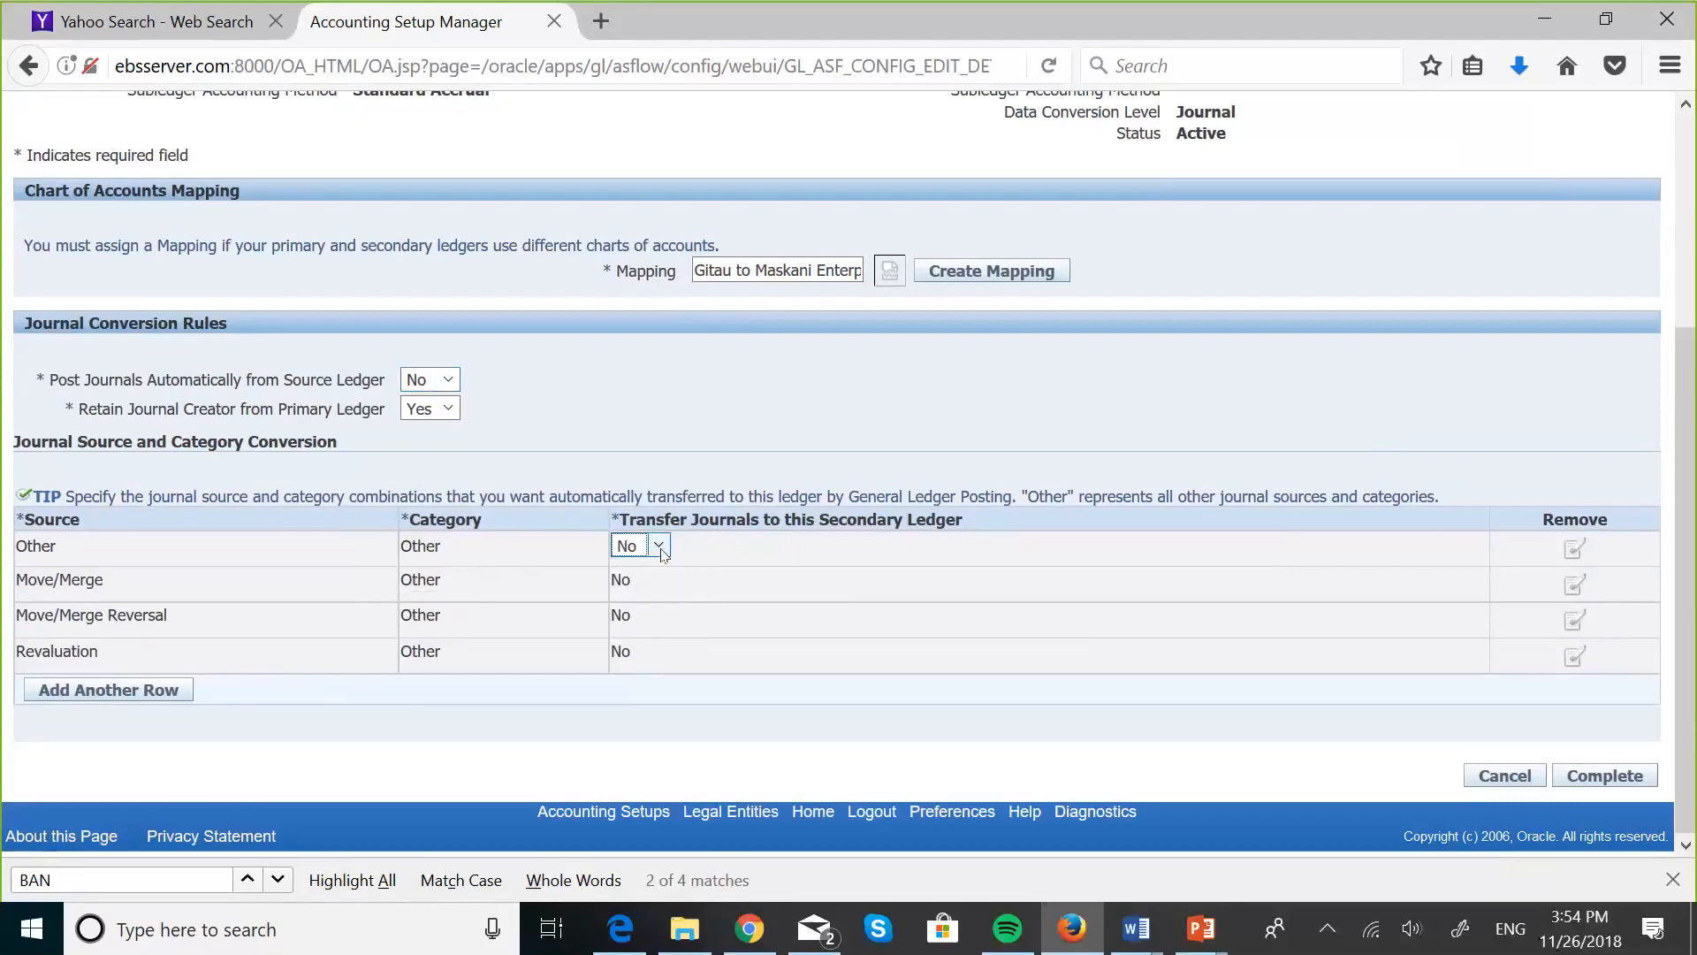
pyautogui.click(658, 546)
pyautogui.click(643, 587)
pyautogui.click(1572, 779)
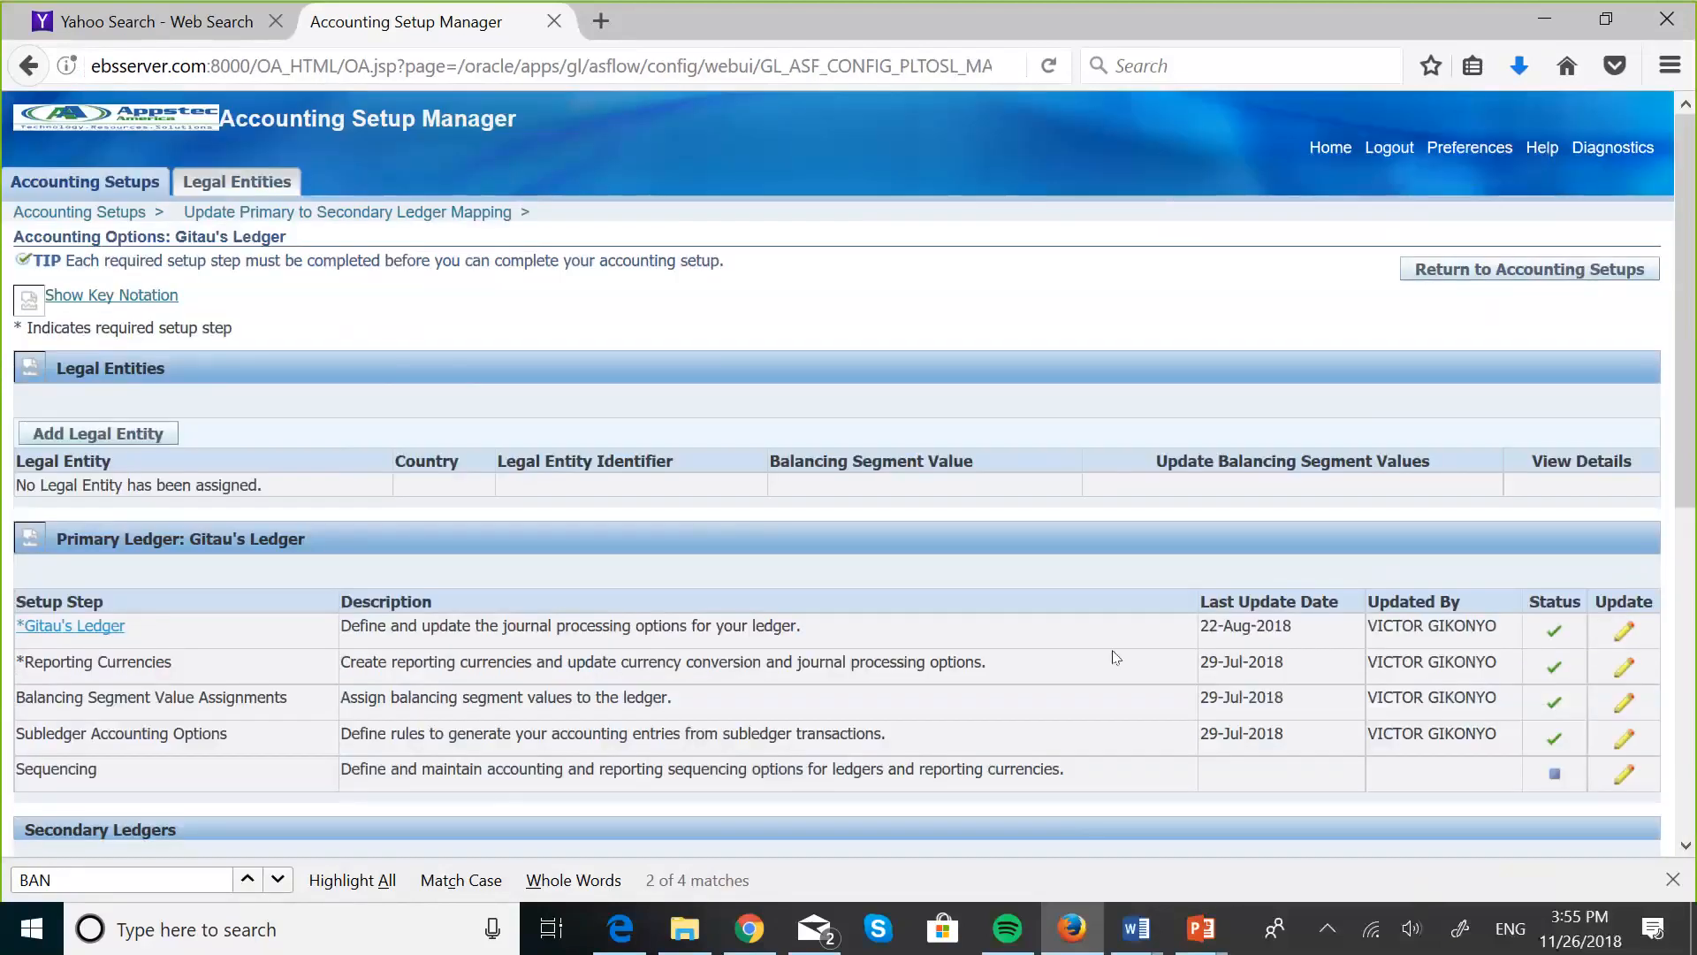
# - Review the statuses of the setup steps for Gitau's Ledger and GITAU SECONDARY LEDGER
pyautogui.scroll(-5, 1115, 658)
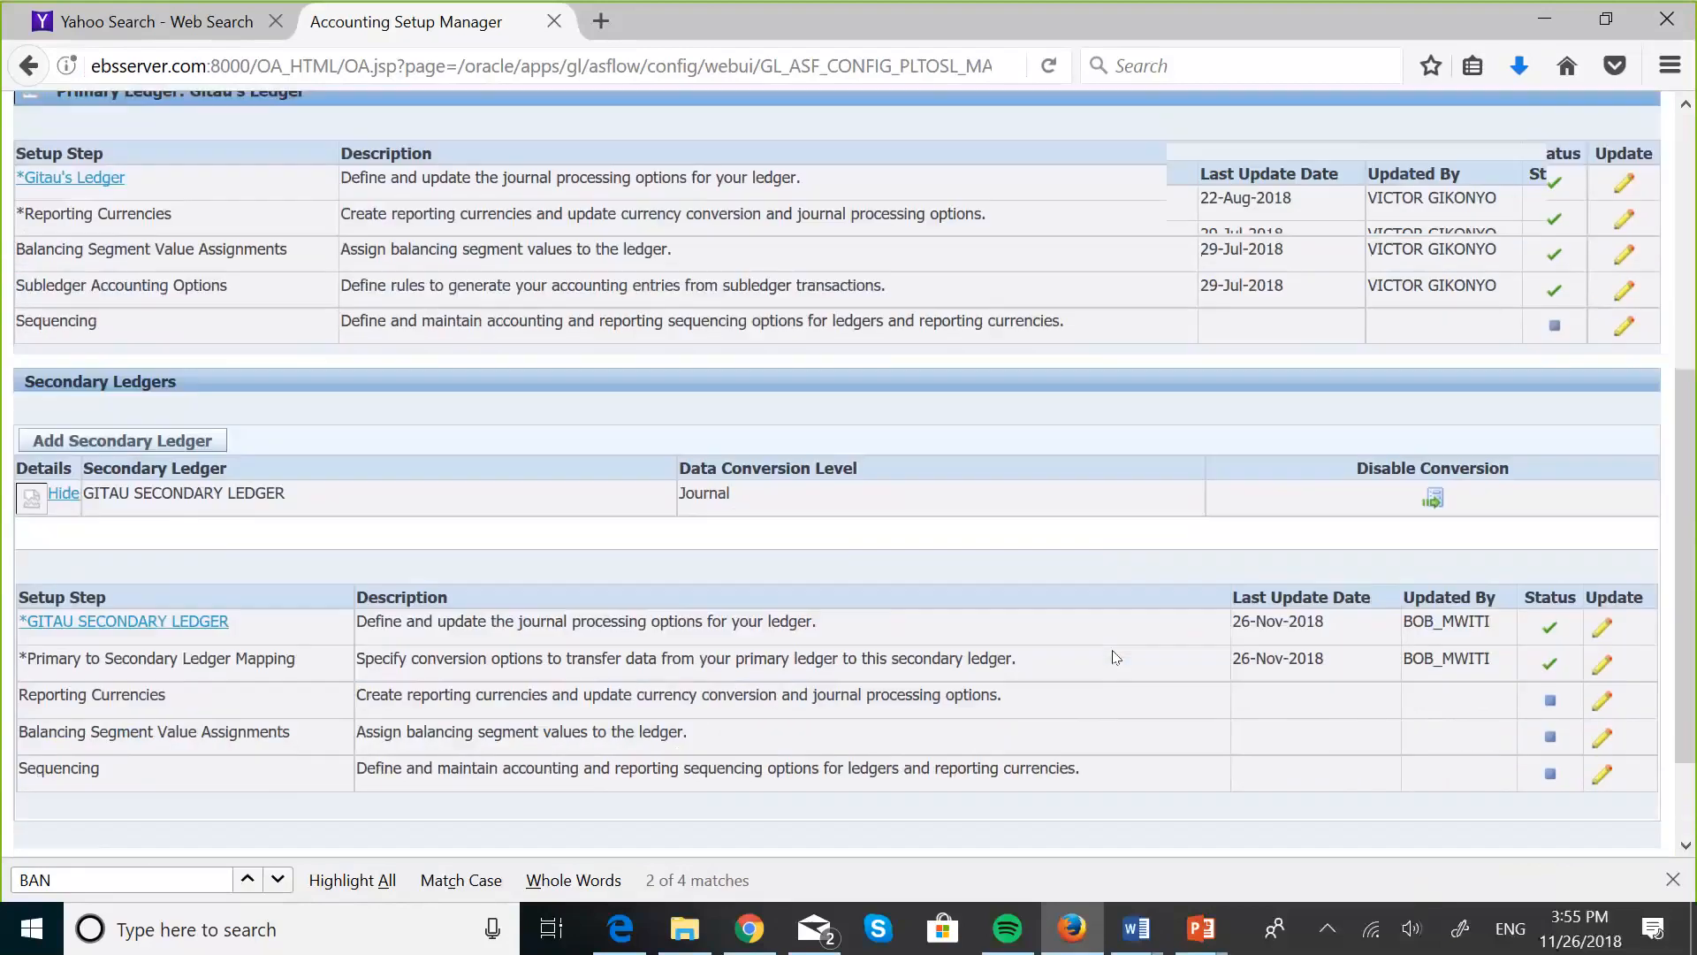
pyautogui.scroll(-1, 1115, 657)
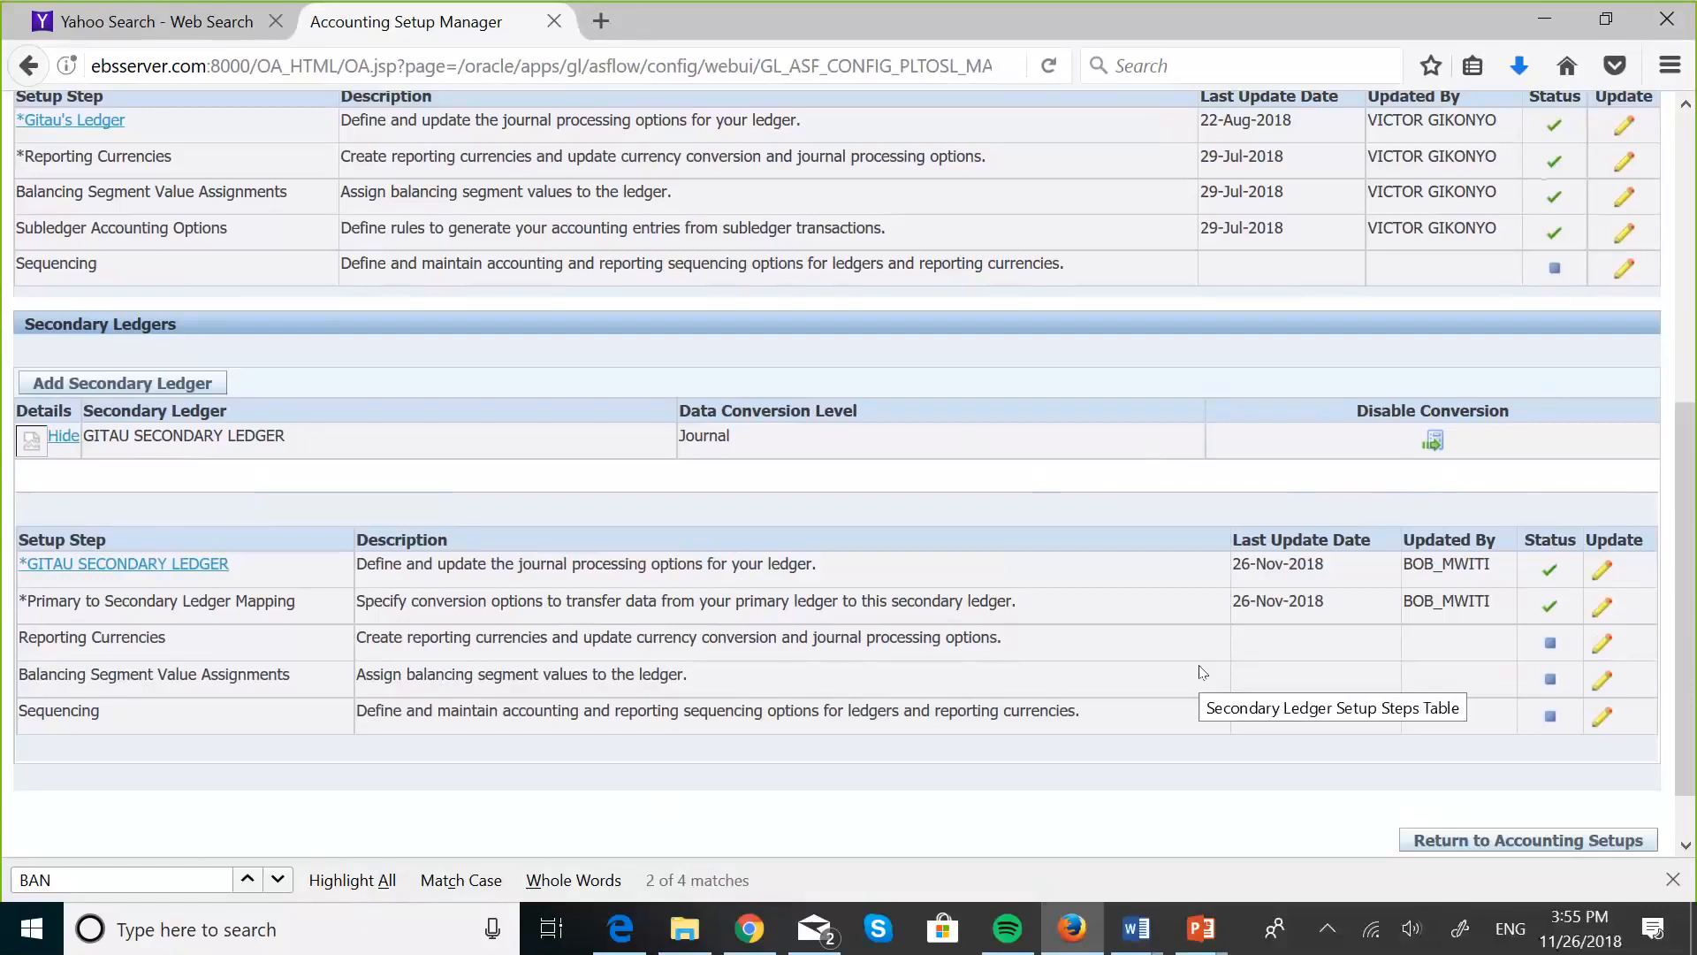
pyautogui.scroll(-2, 1202, 672)
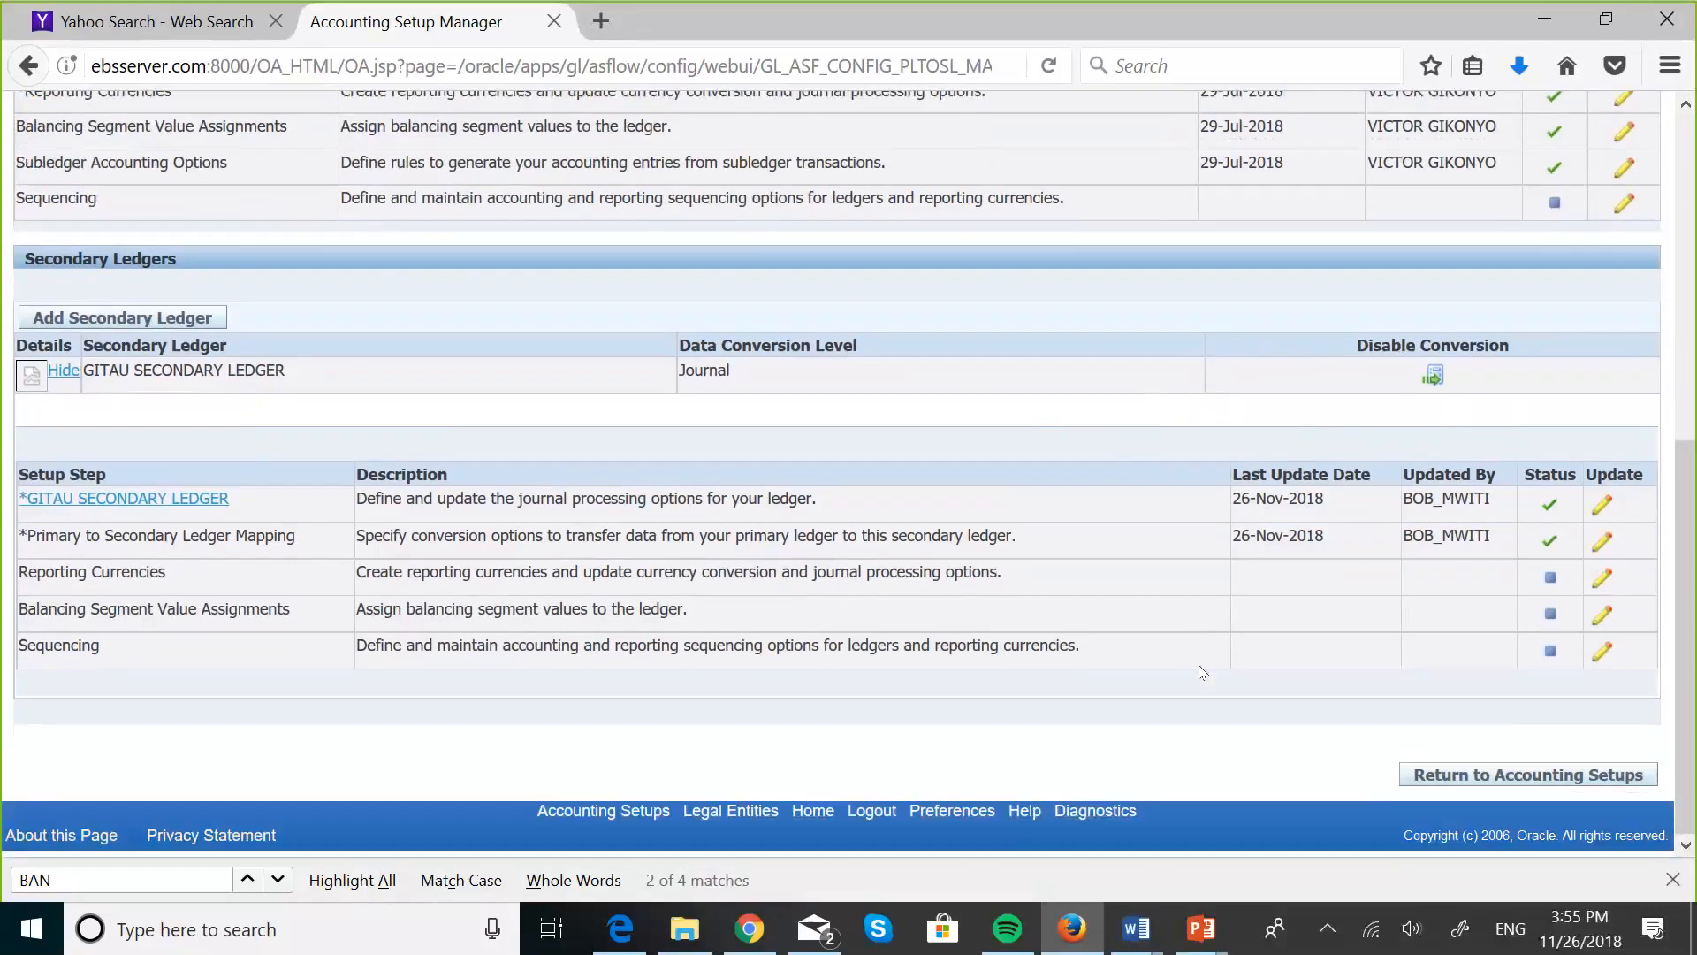
pyautogui.scroll(4, 1198, 665)
pyautogui.scroll(-4, 1198, 665)
pyautogui.scroll(1, 1218, 629)
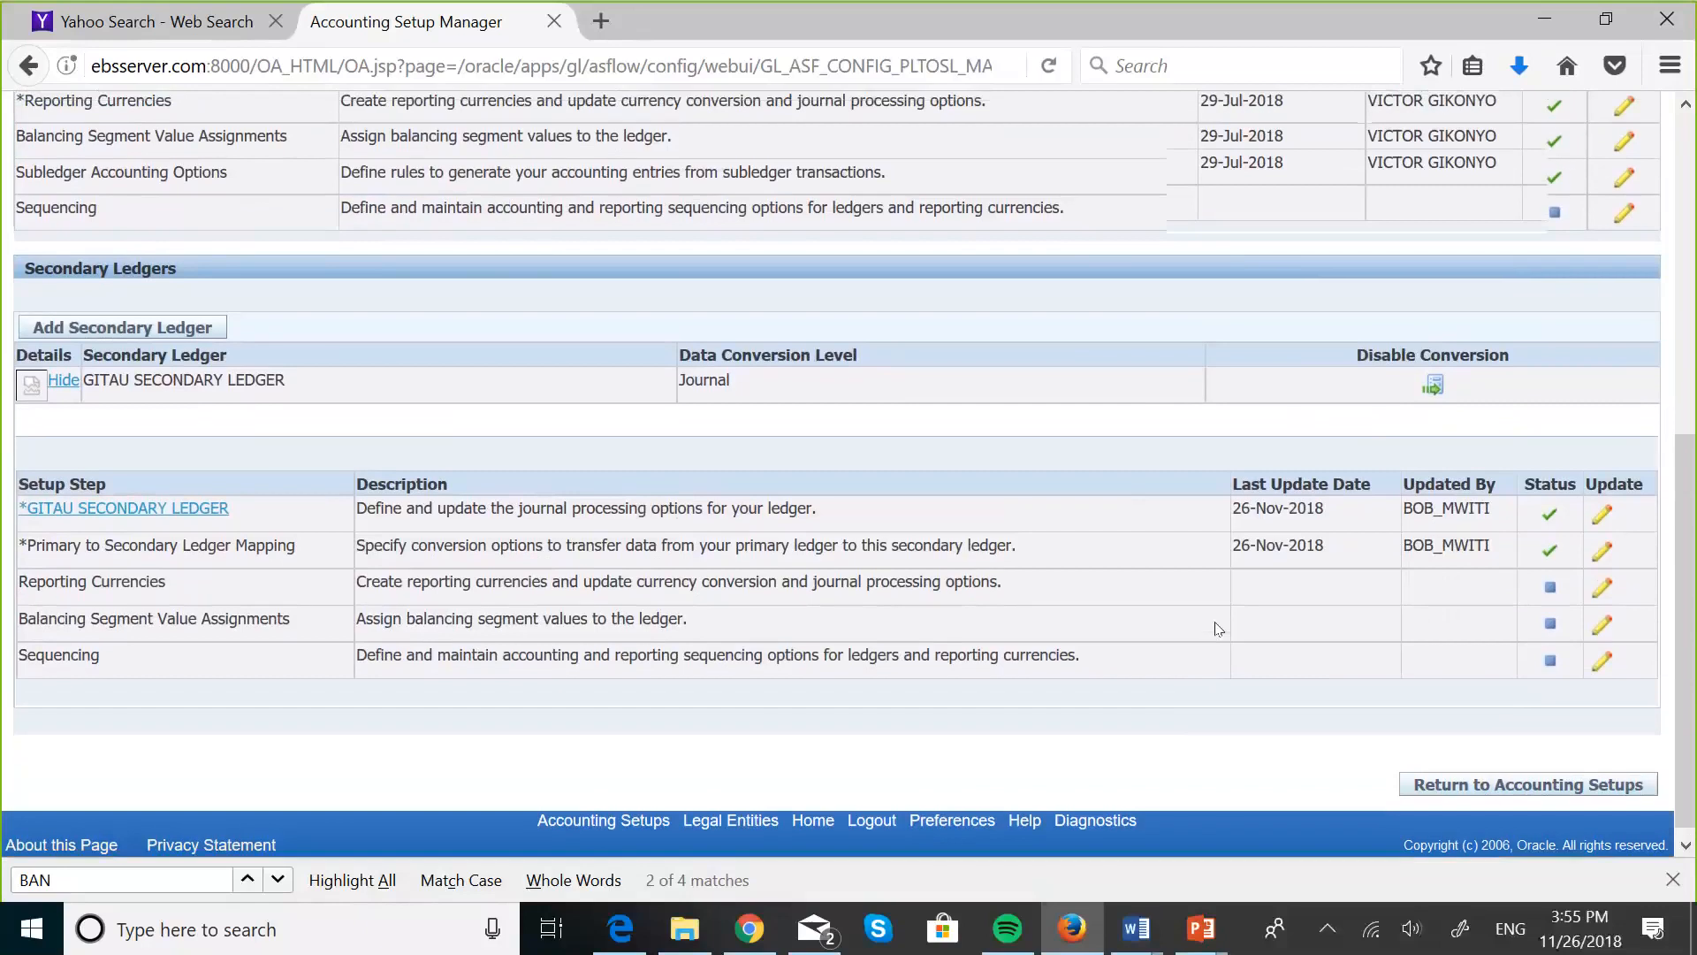
pyautogui.scroll(5, 1218, 629)
pyautogui.scroll(-5, 1211, 617)
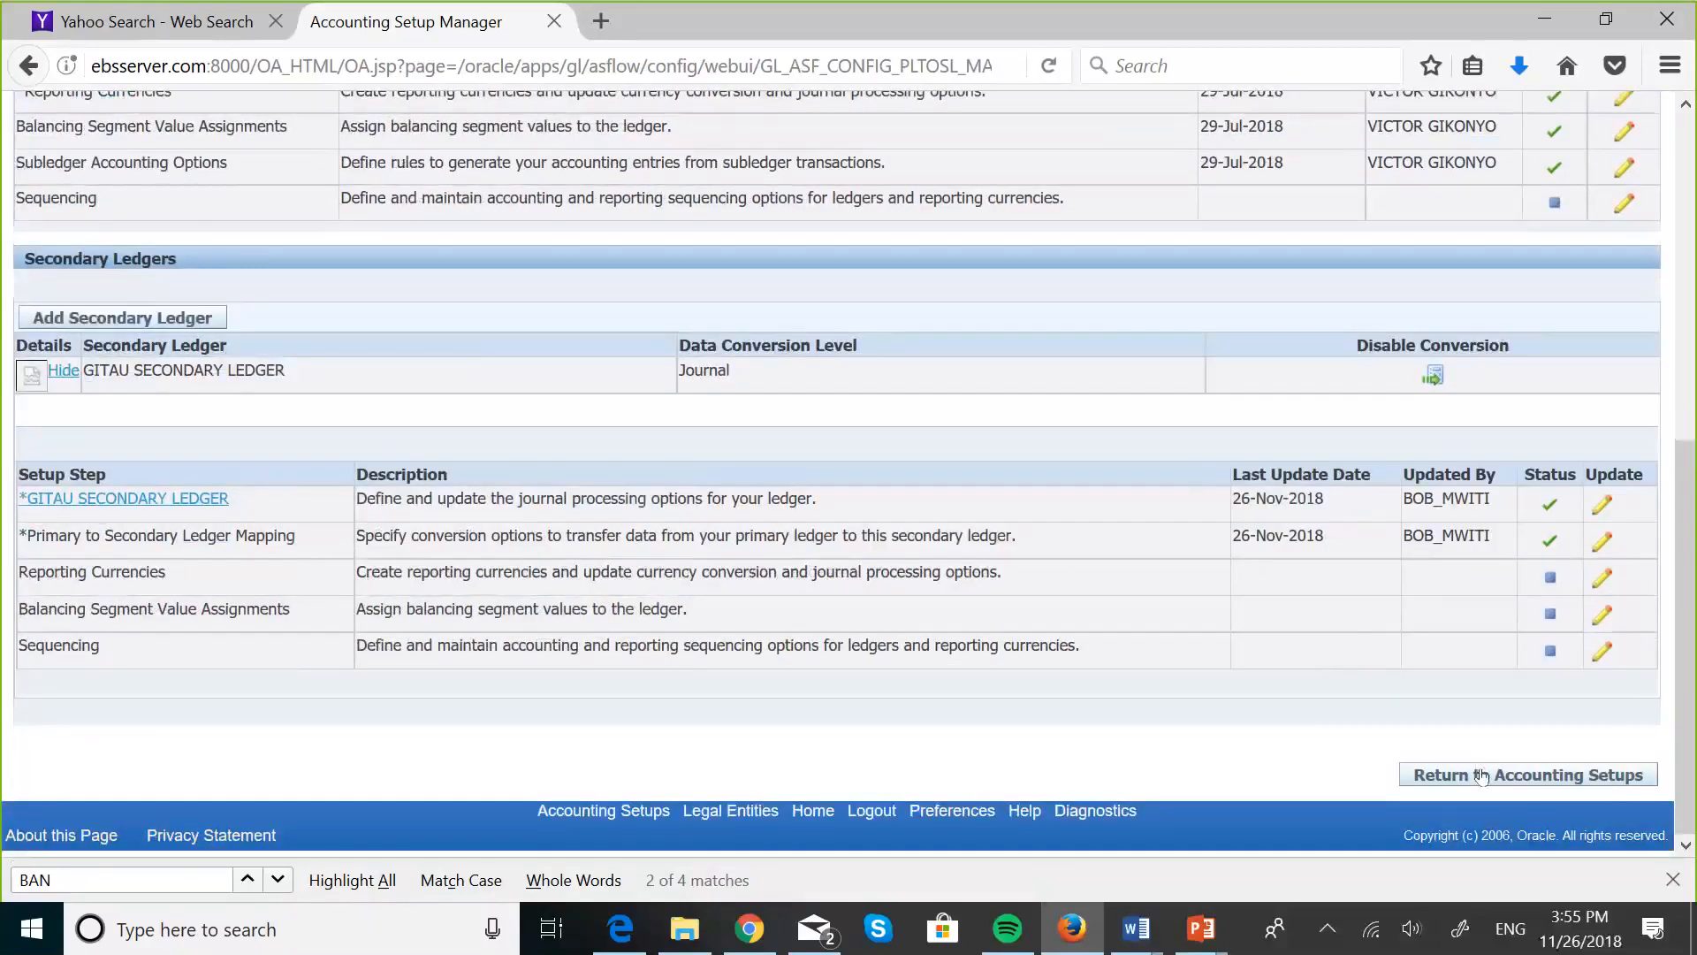
# - Return to the accounting setups list and switch to the PowerPoint slide show on creating a journals level secondary ledger
pyautogui.click(1481, 776)
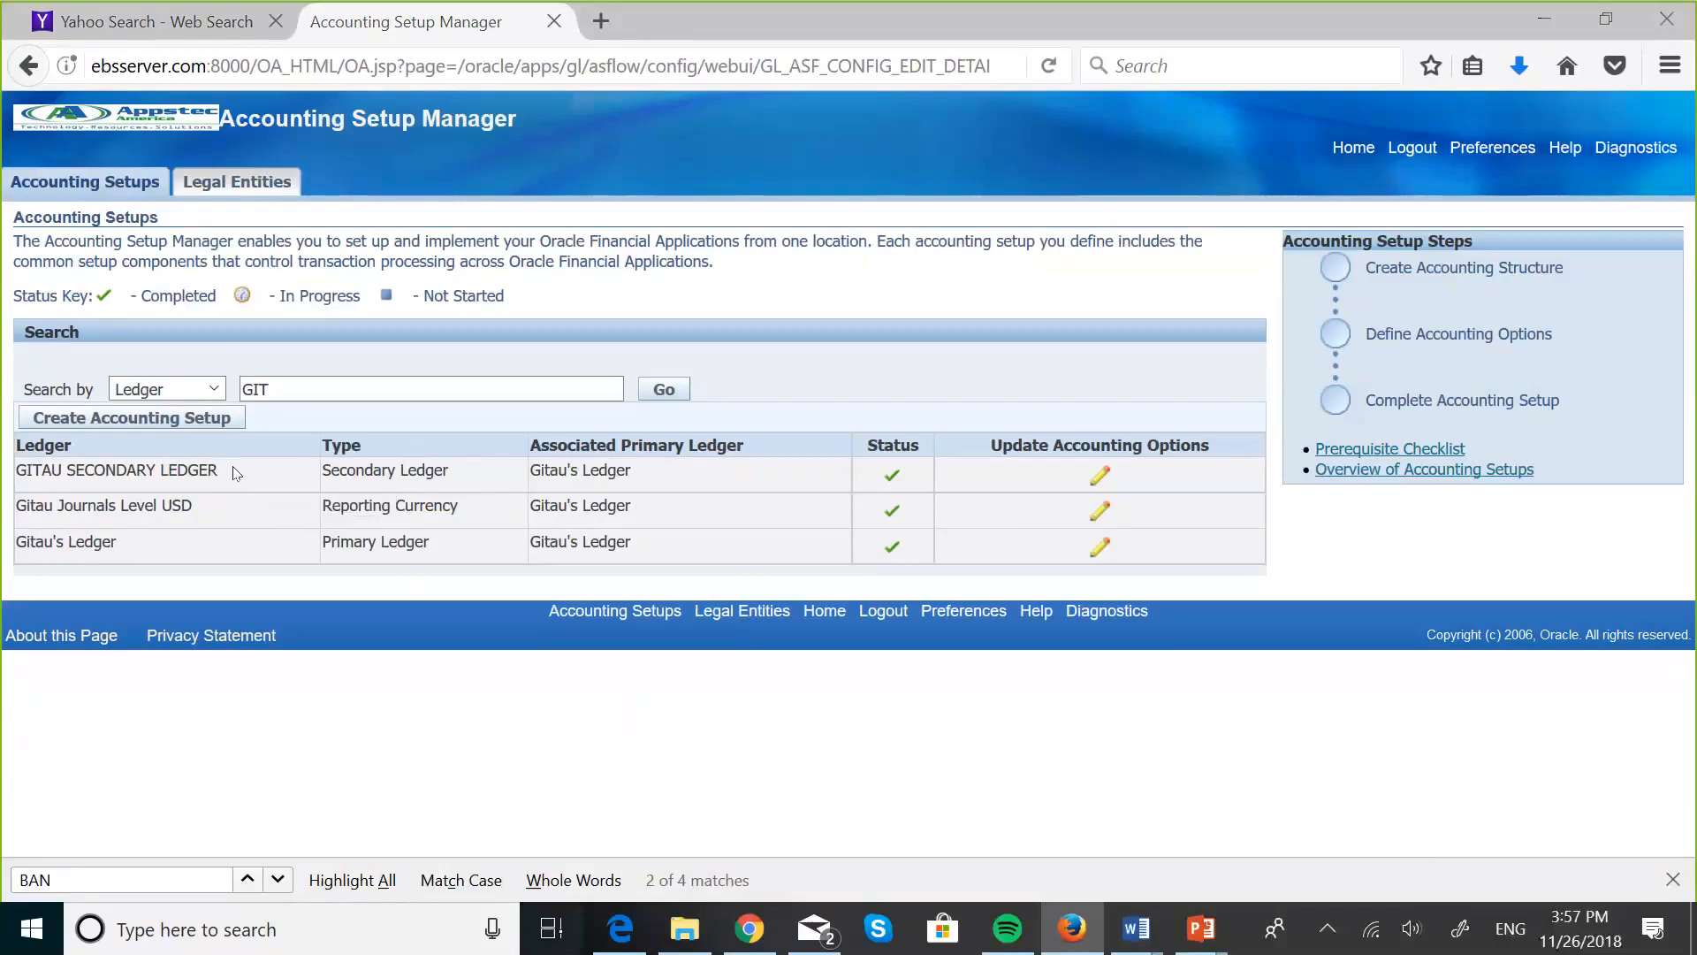
pyautogui.click(552, 928)
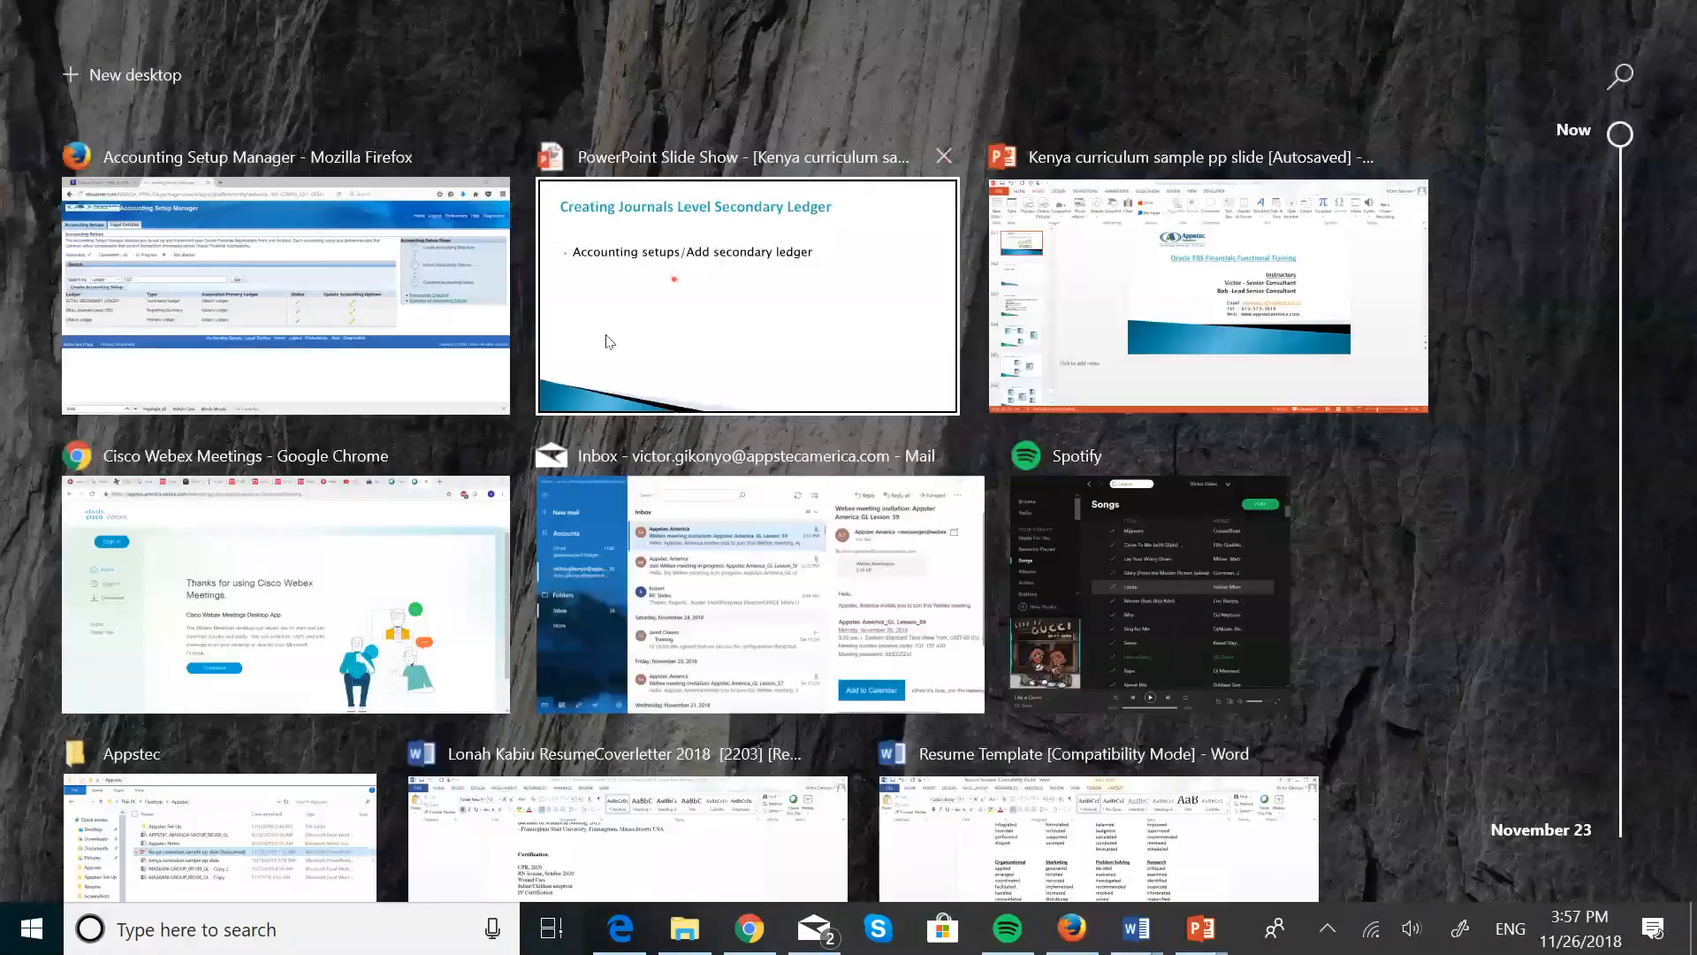
pyautogui.click(663, 329)
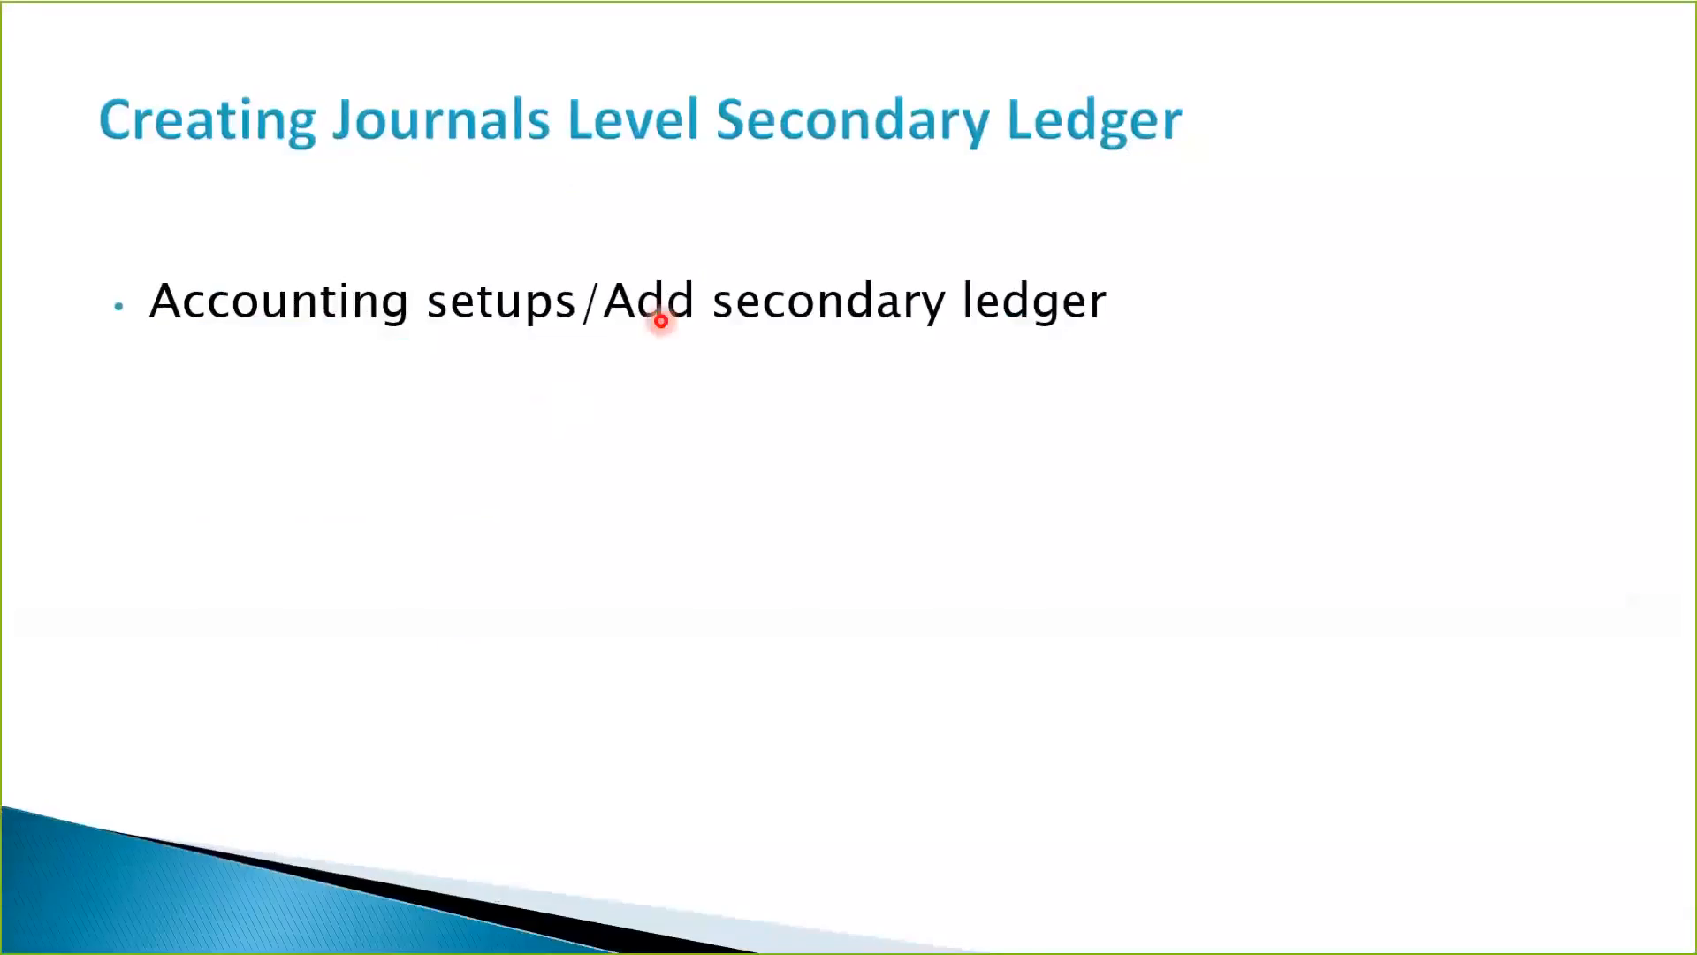